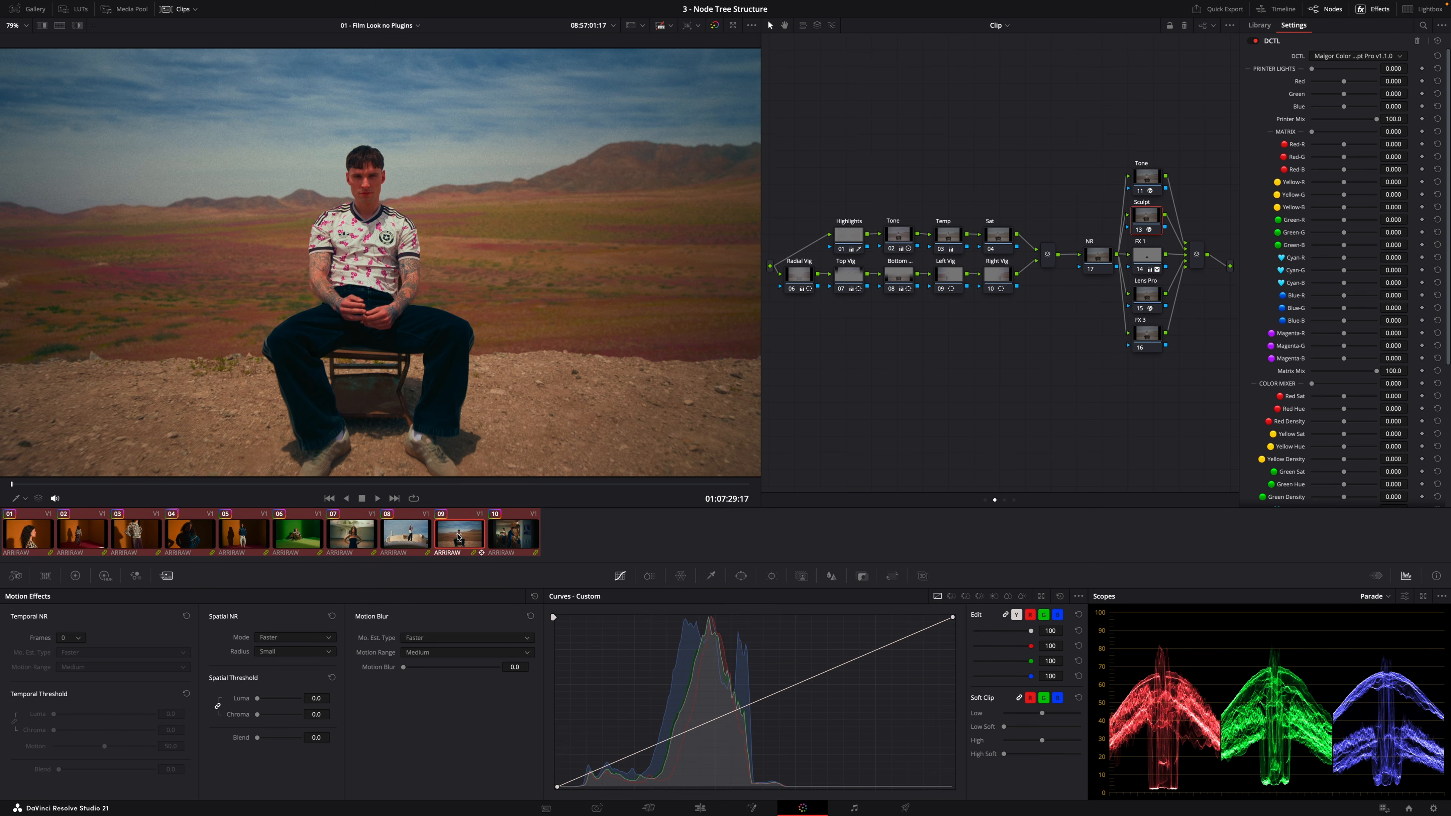
Select several clips in the thumbnail timeline and add them into a new group
left_click(401, 541, "super")
left_click(448, 533, "super")
left_click(514, 533, "super")
left_click(357, 545, "super")
right_click(396, 532)
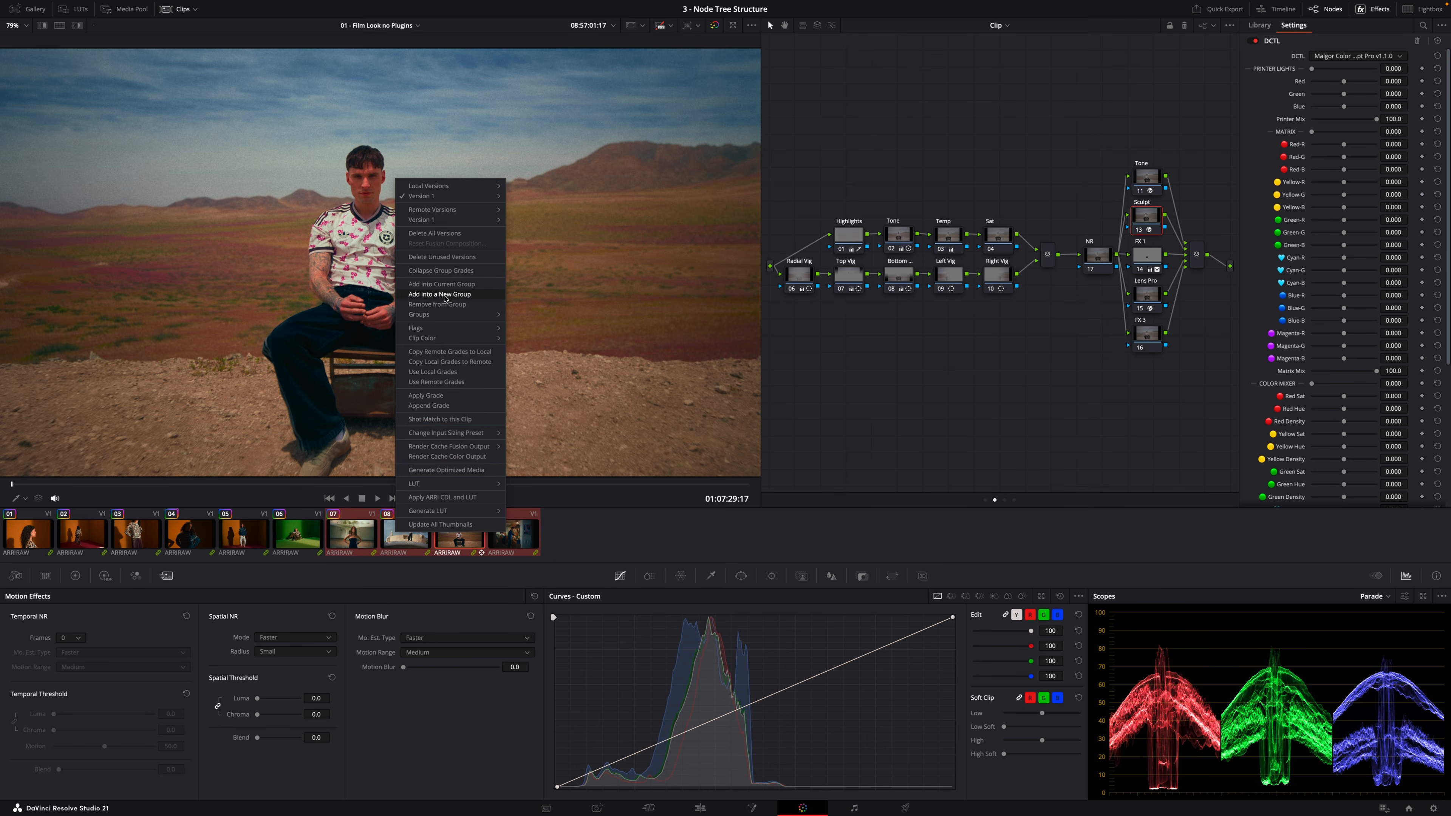
left_click(490, 291)
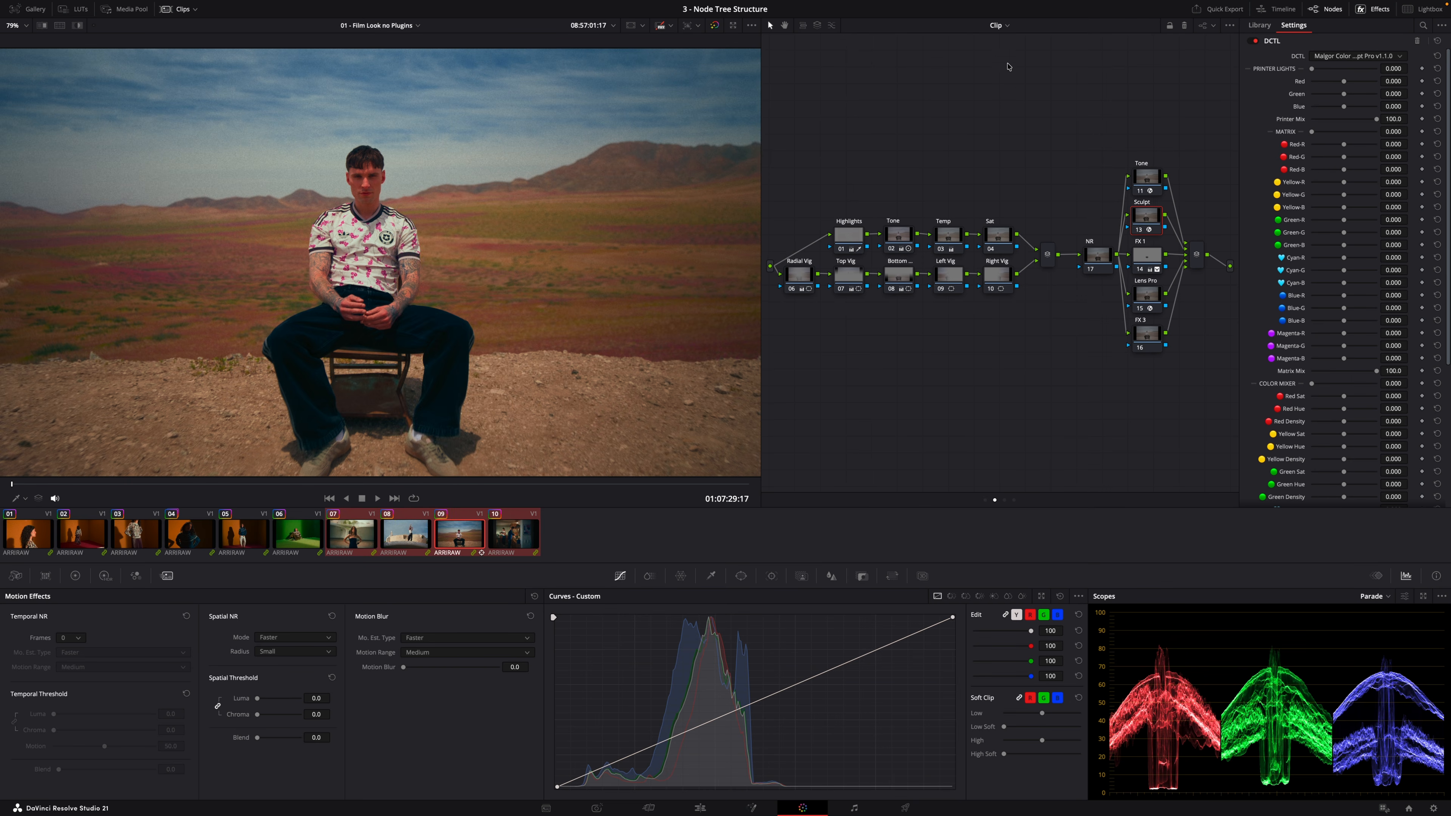
Preview all clips in the Lightbox and return to the grading view
left_click(1419, 10)
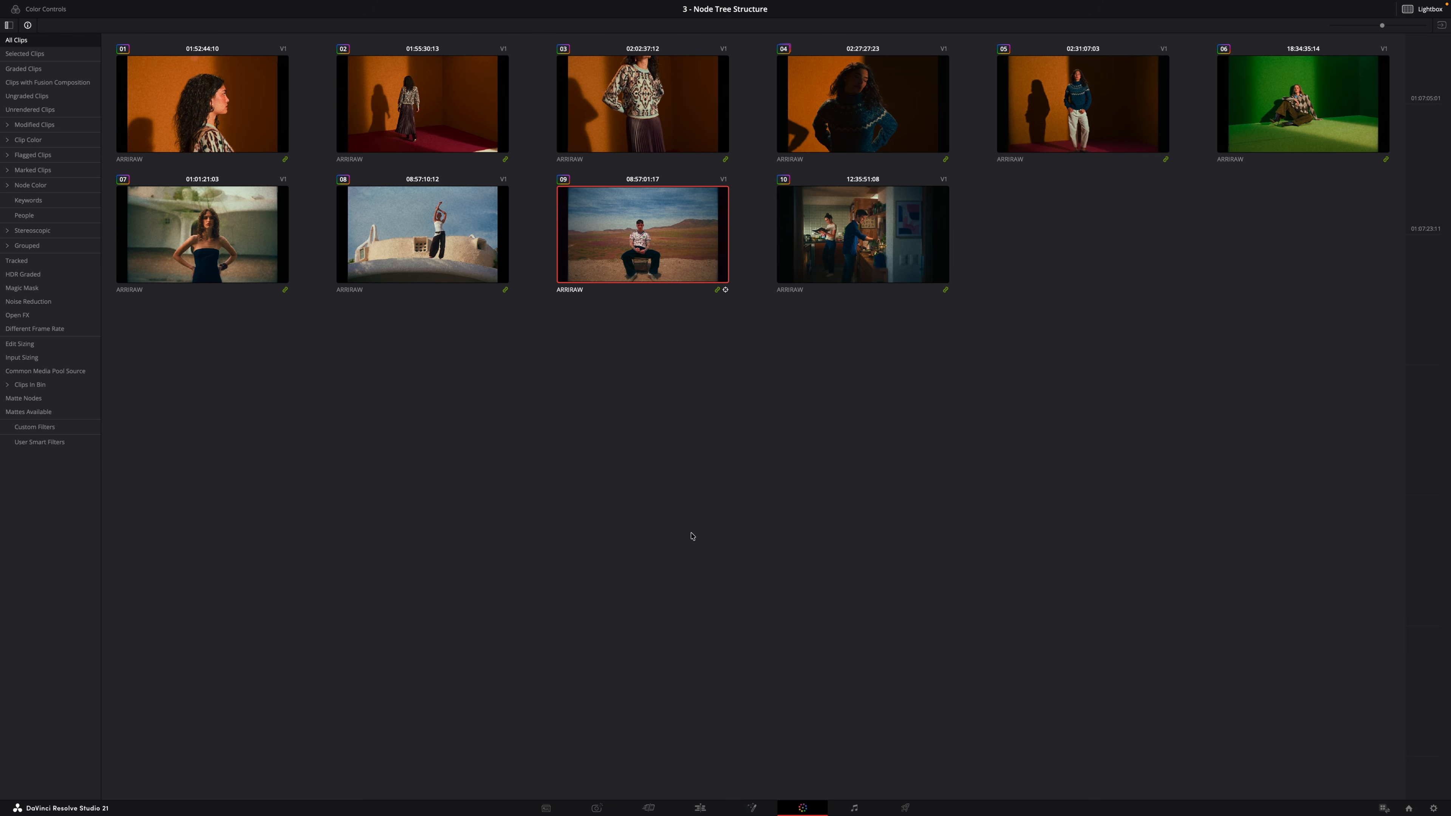
left_click(1419, 10)
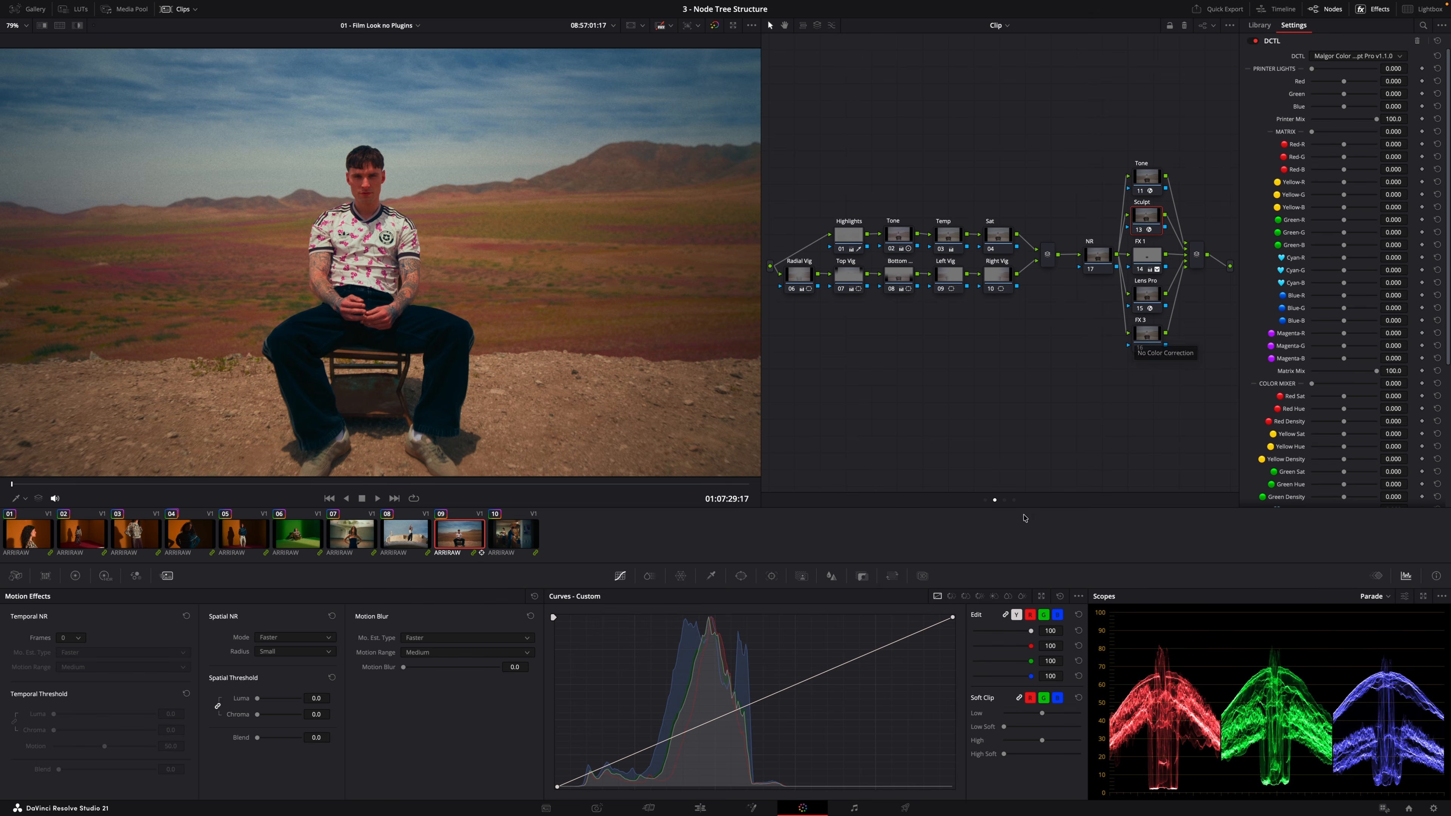
Inspect the group's pre-clip and post-clip Color Space Transform nodes, toggling them to compare
left_click(985, 500)
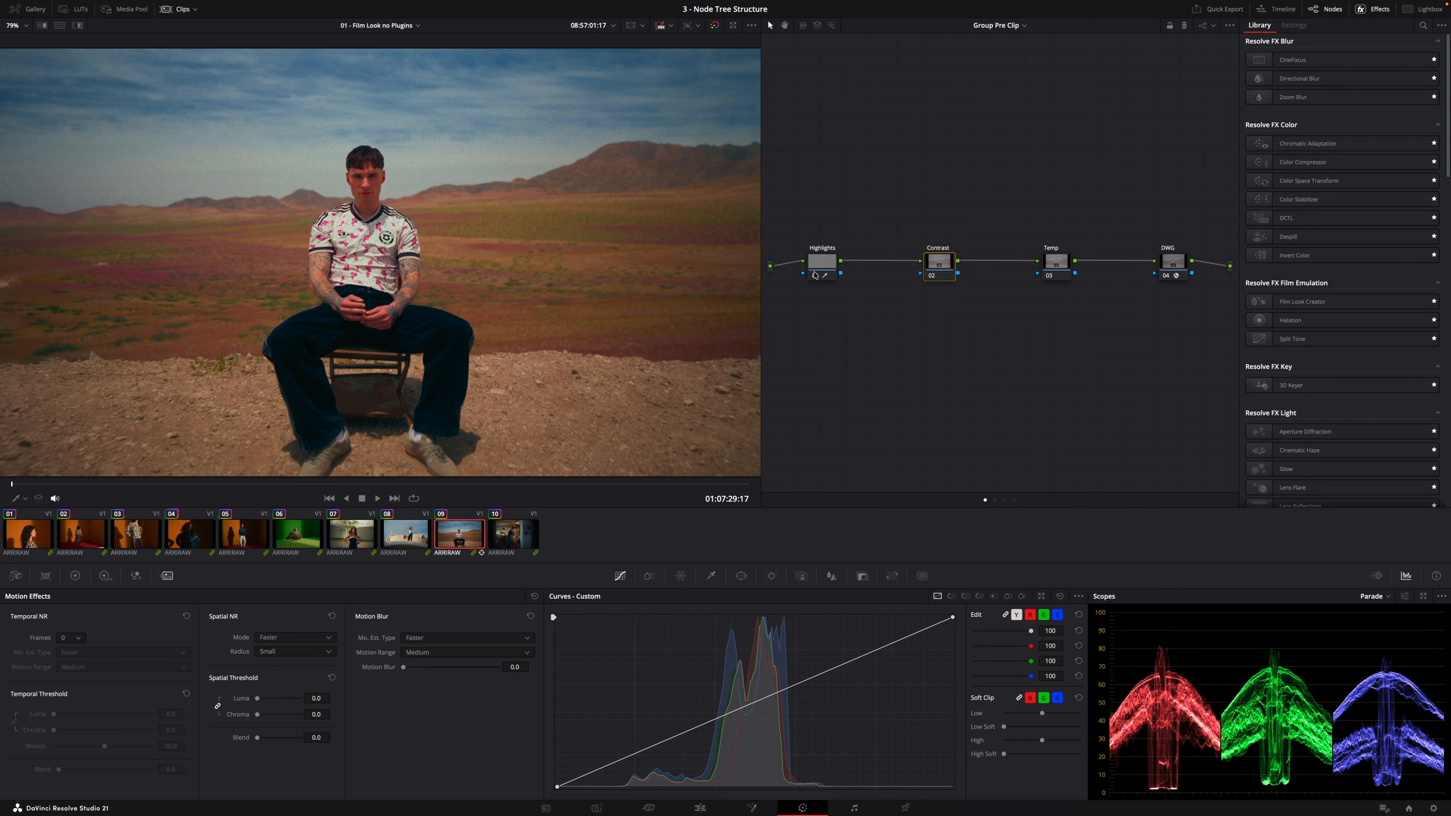
left_click(1176, 264)
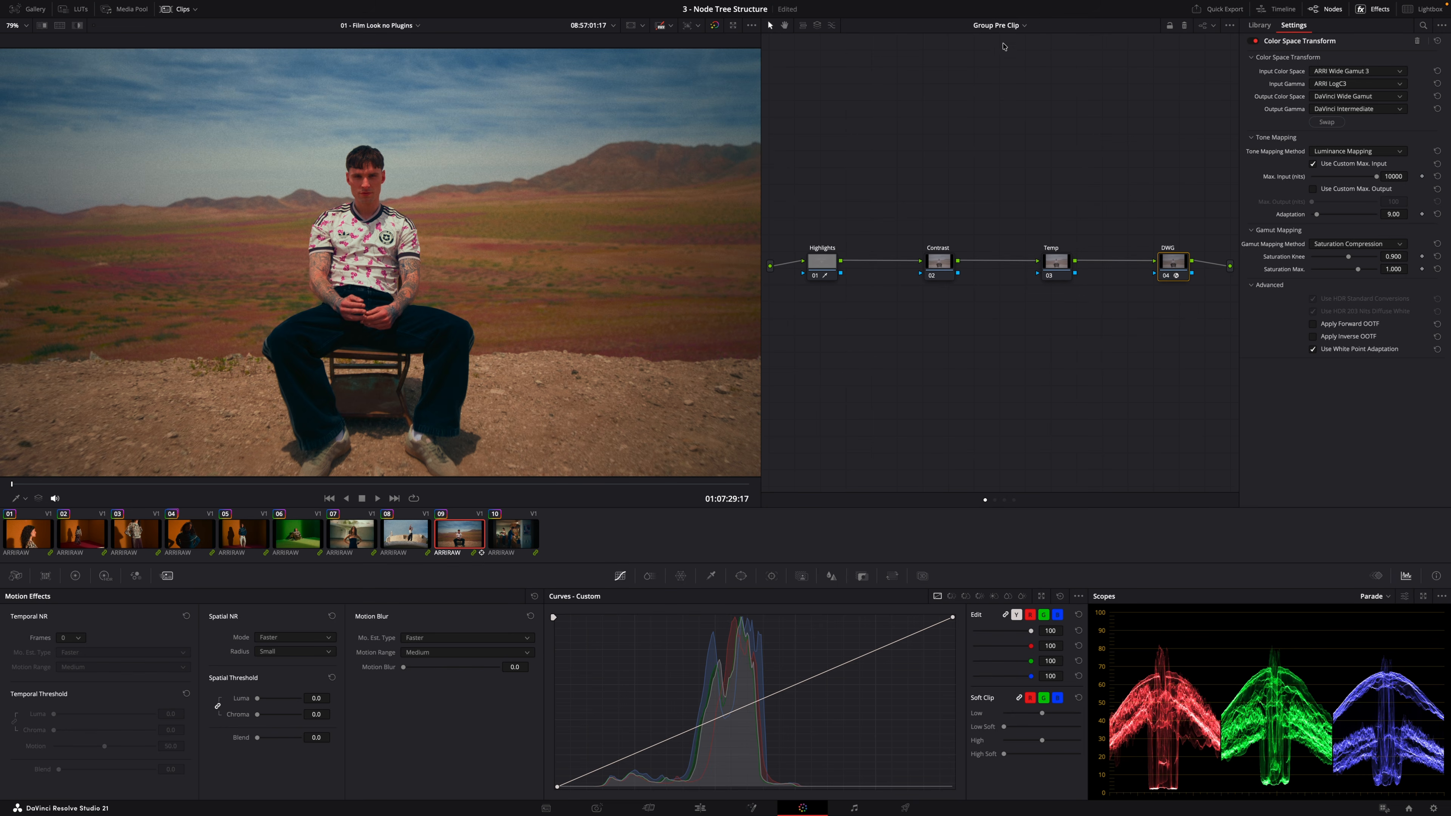
left_click(1005, 501)
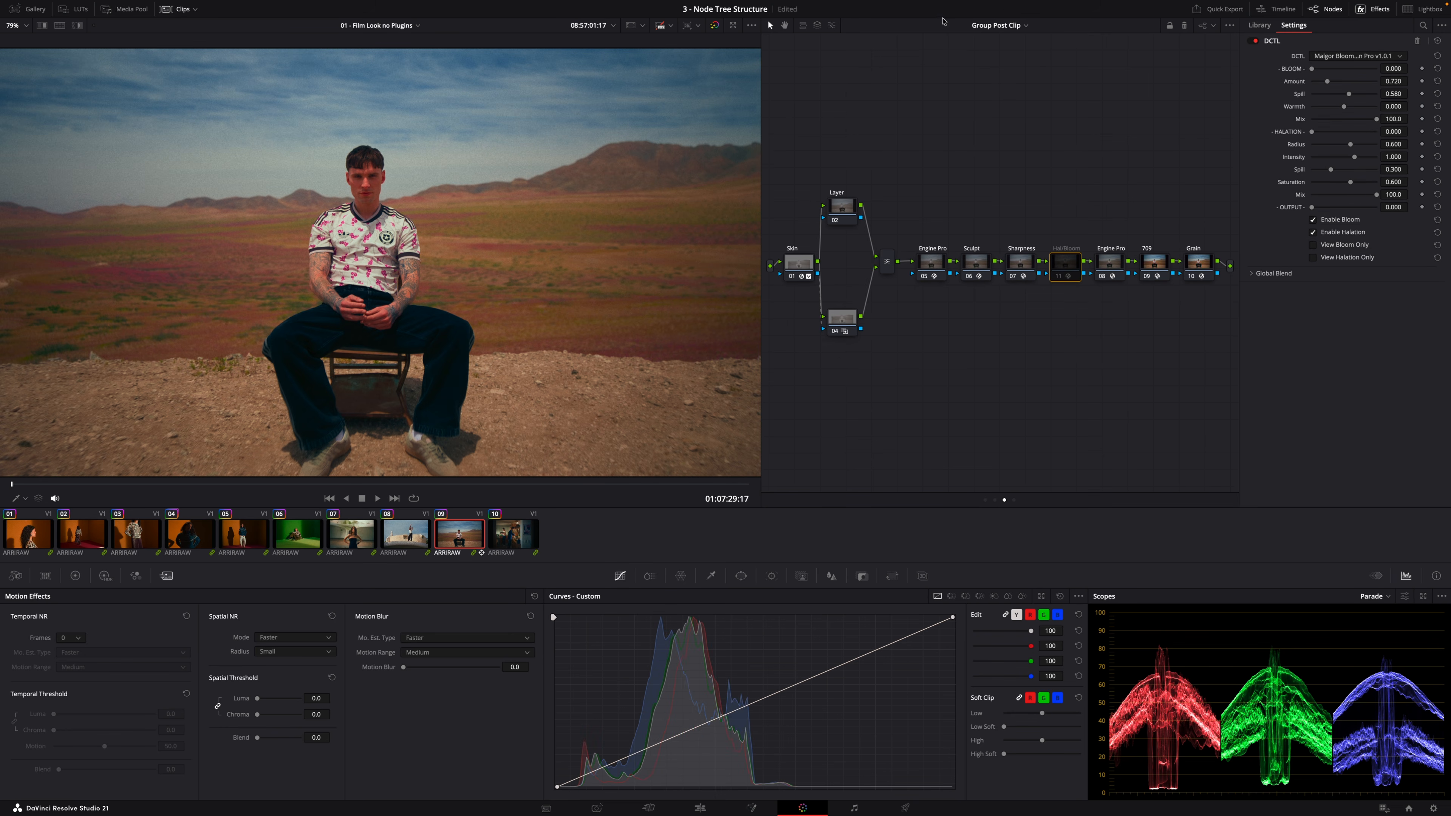
left_click(1158, 276)
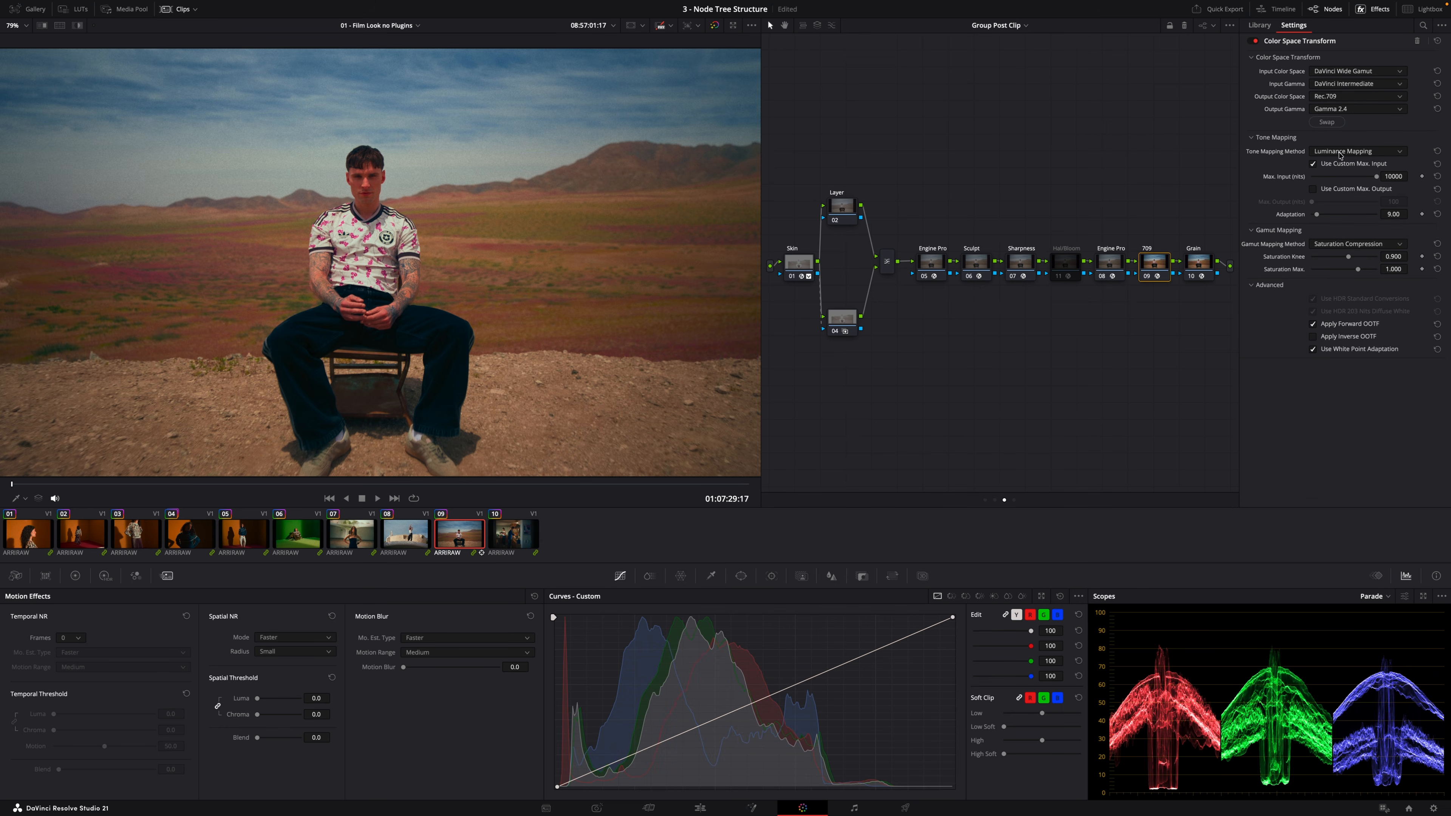
left_click(1155, 277)
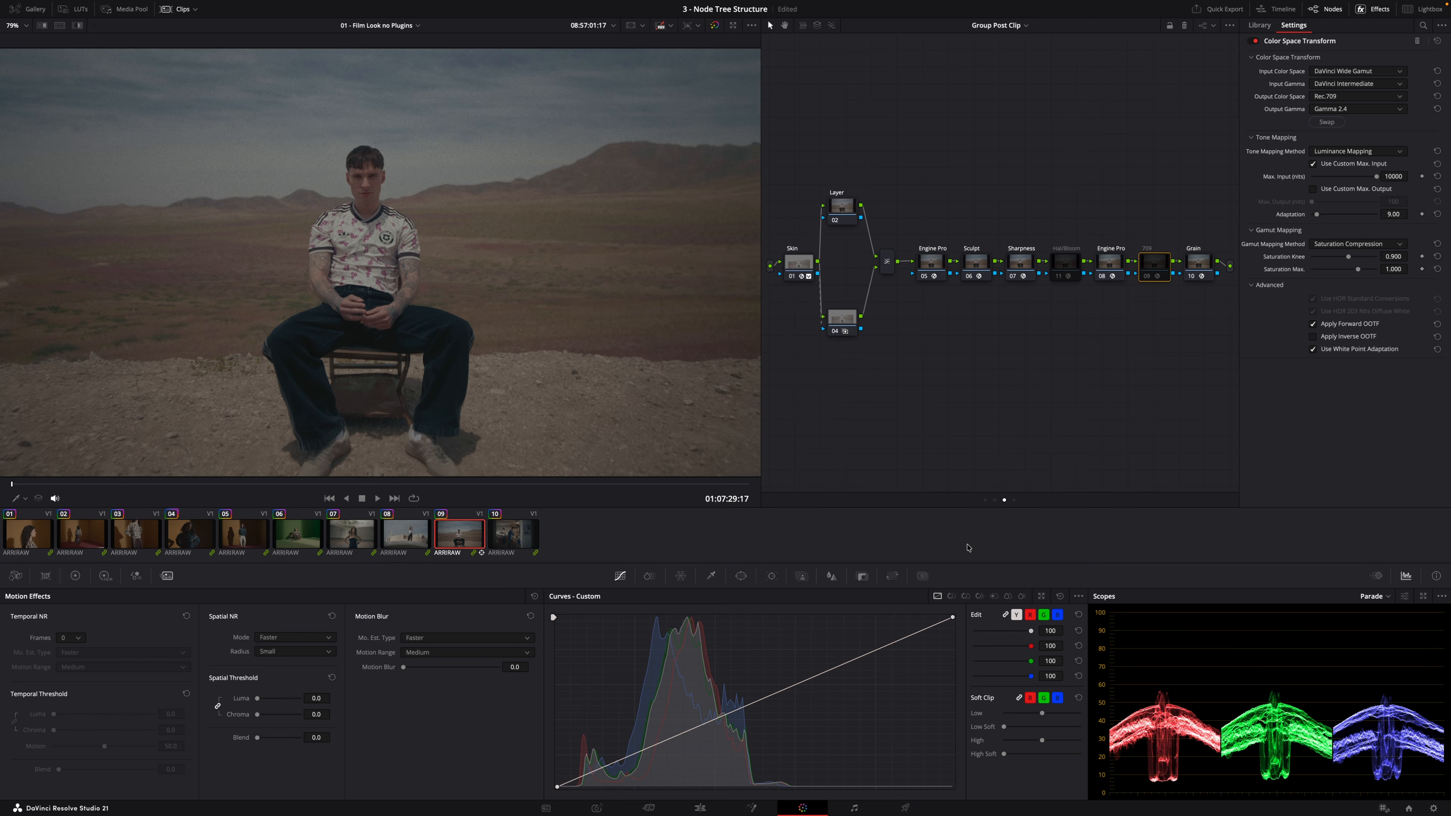
left_click(985, 501)
left_click(1172, 270)
left_click(1173, 270)
left_click(995, 500)
left_click(985, 500)
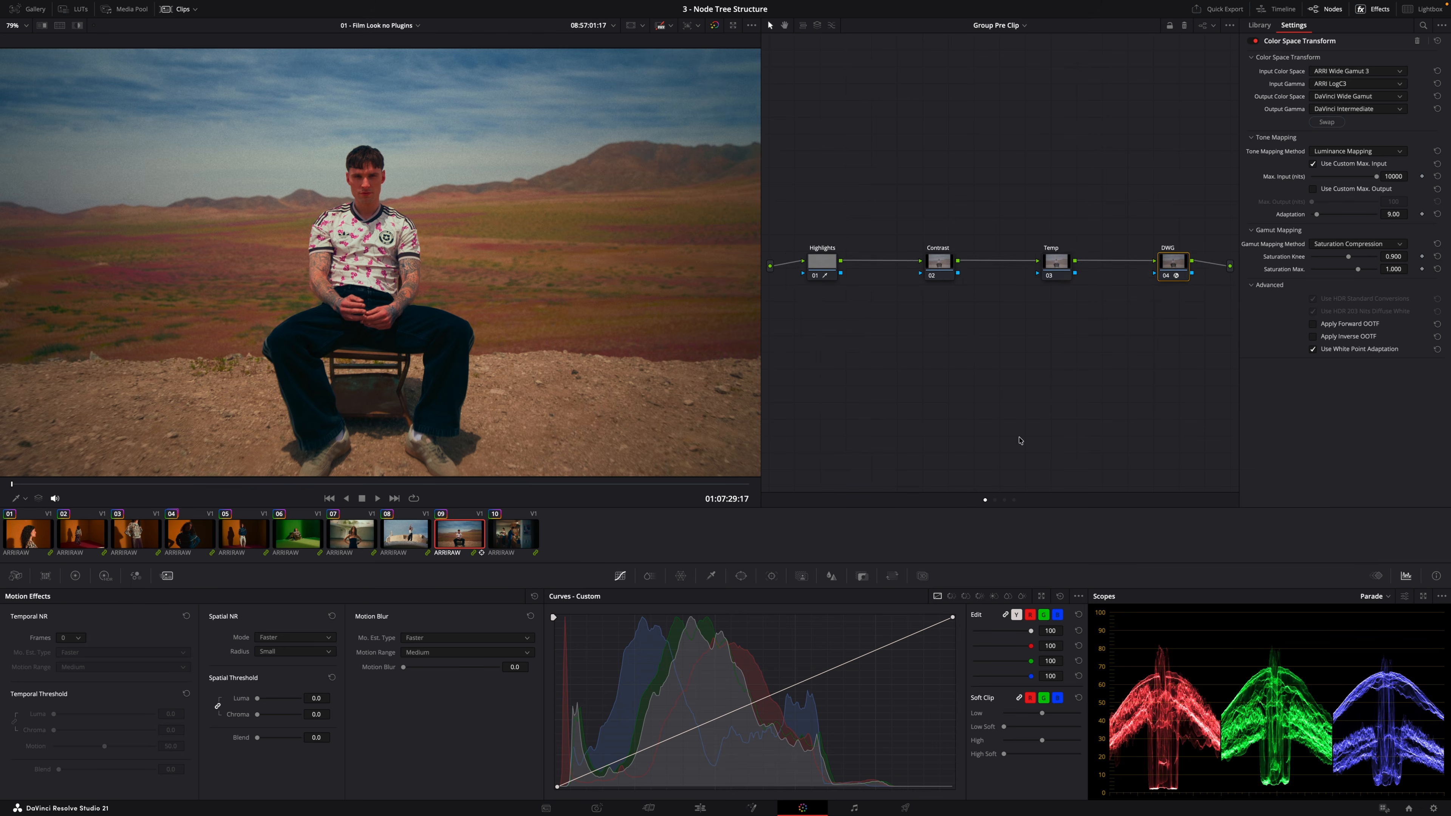
Lower Highlights to -61.50 on the group pre-clip Highlights node
left_click(822, 262)
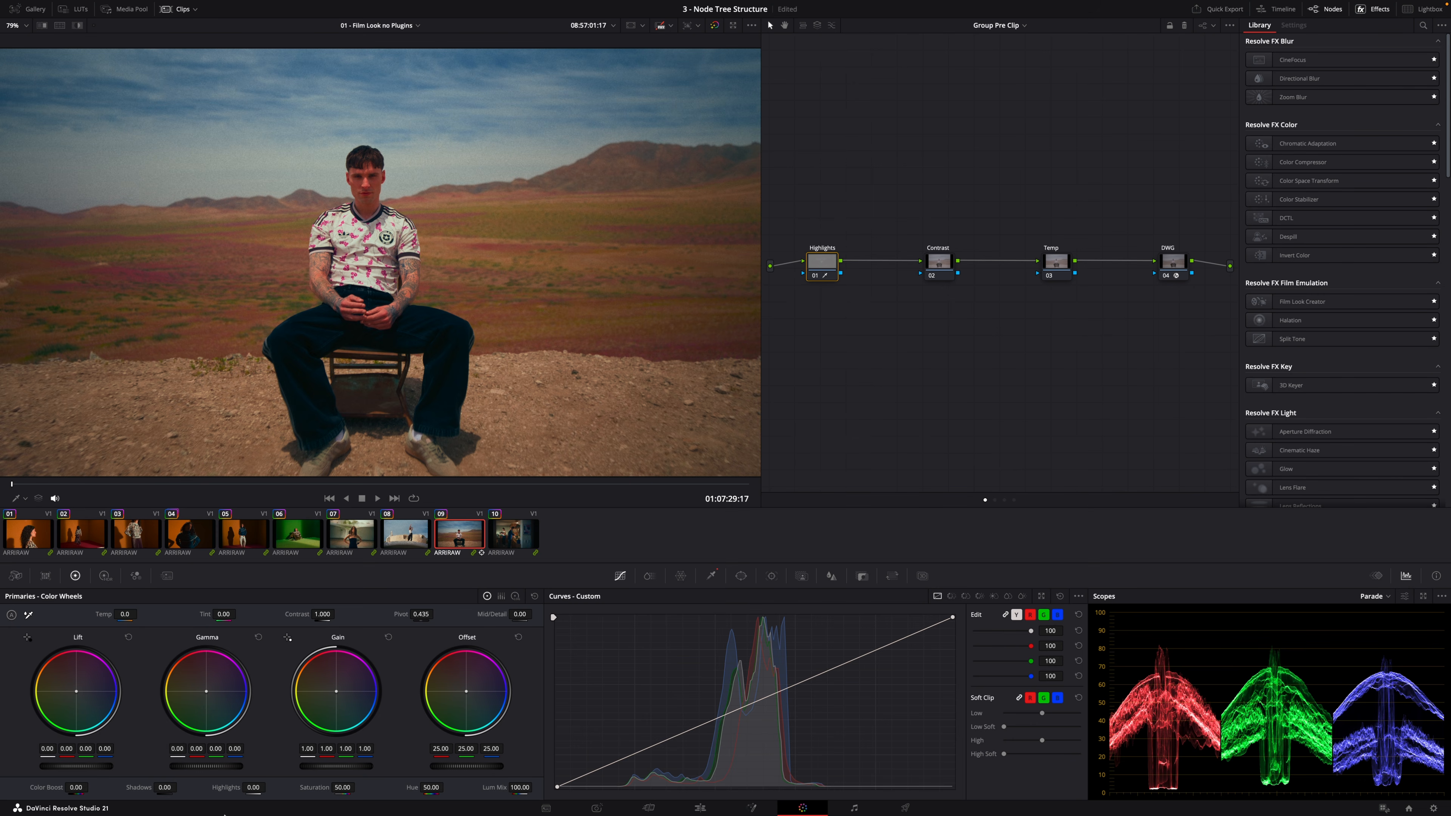
mouse_move(252, 787)
left_mouse_down()
mouse_move(212, 786)
mouse_move(242, 780)
left_mouse_up()
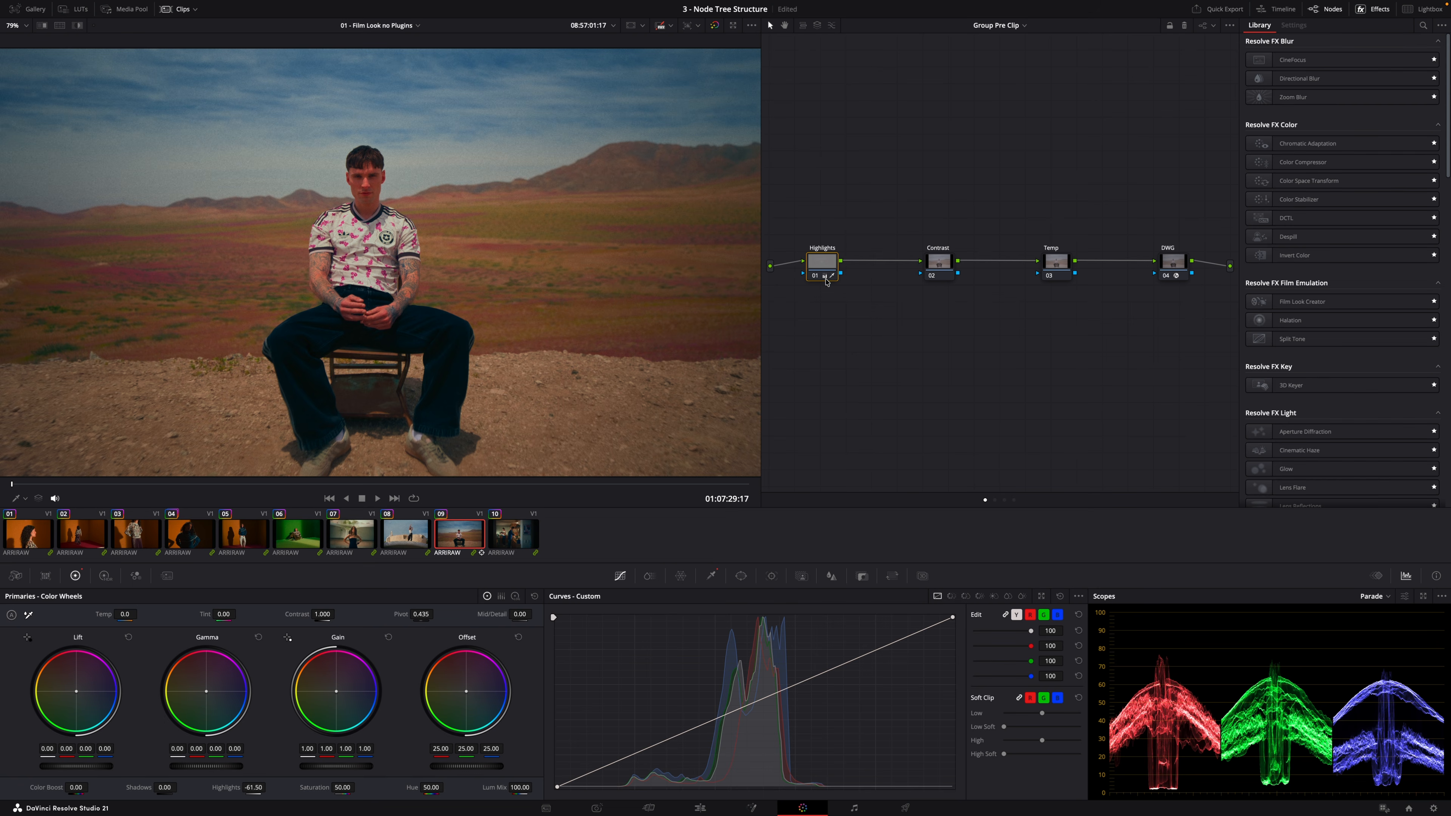
Switch to clip 08 and toggle the Highlights node on and off, zoomed in, to compare
left_click(425, 545)
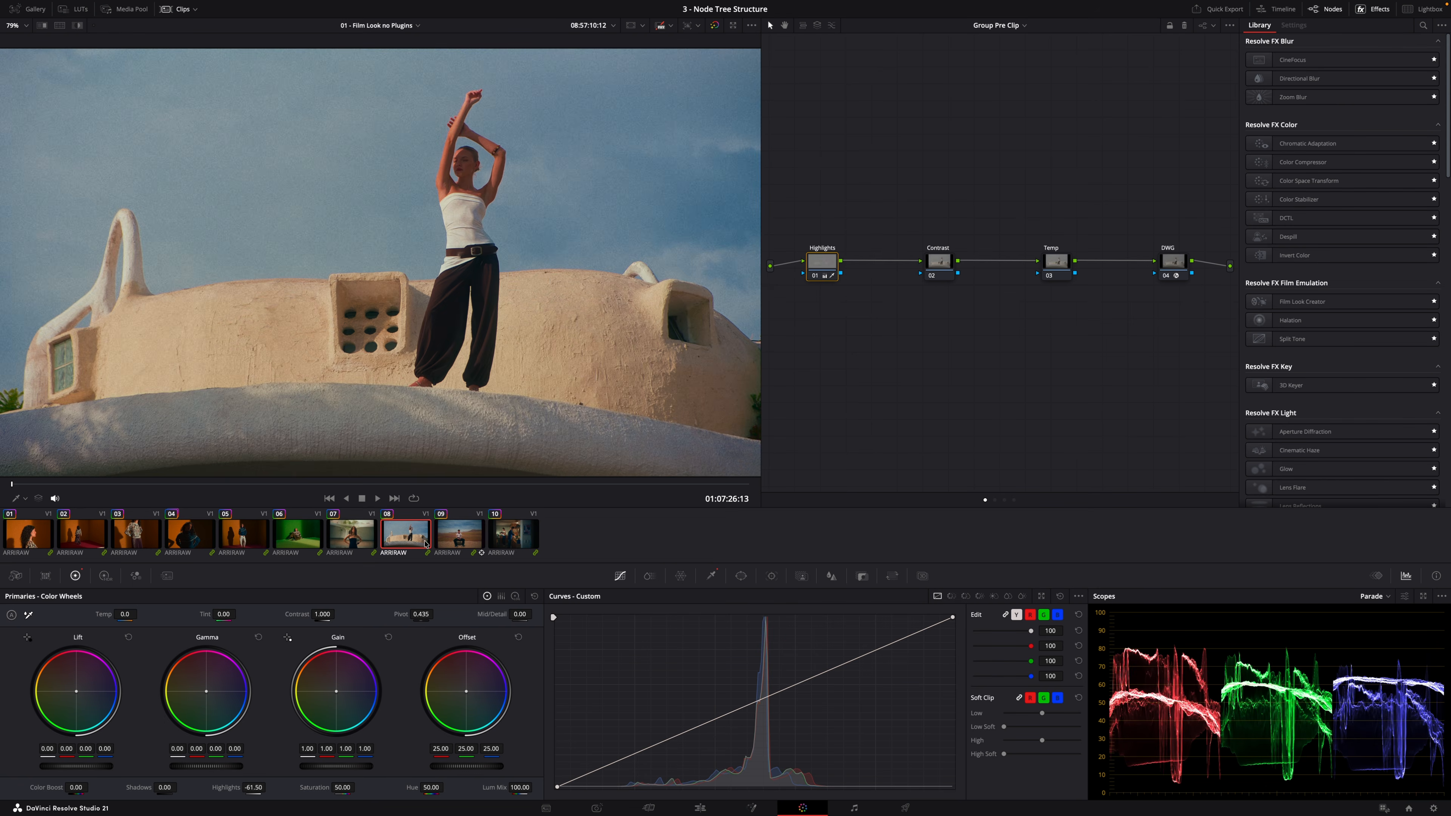
key("ctrl+d")
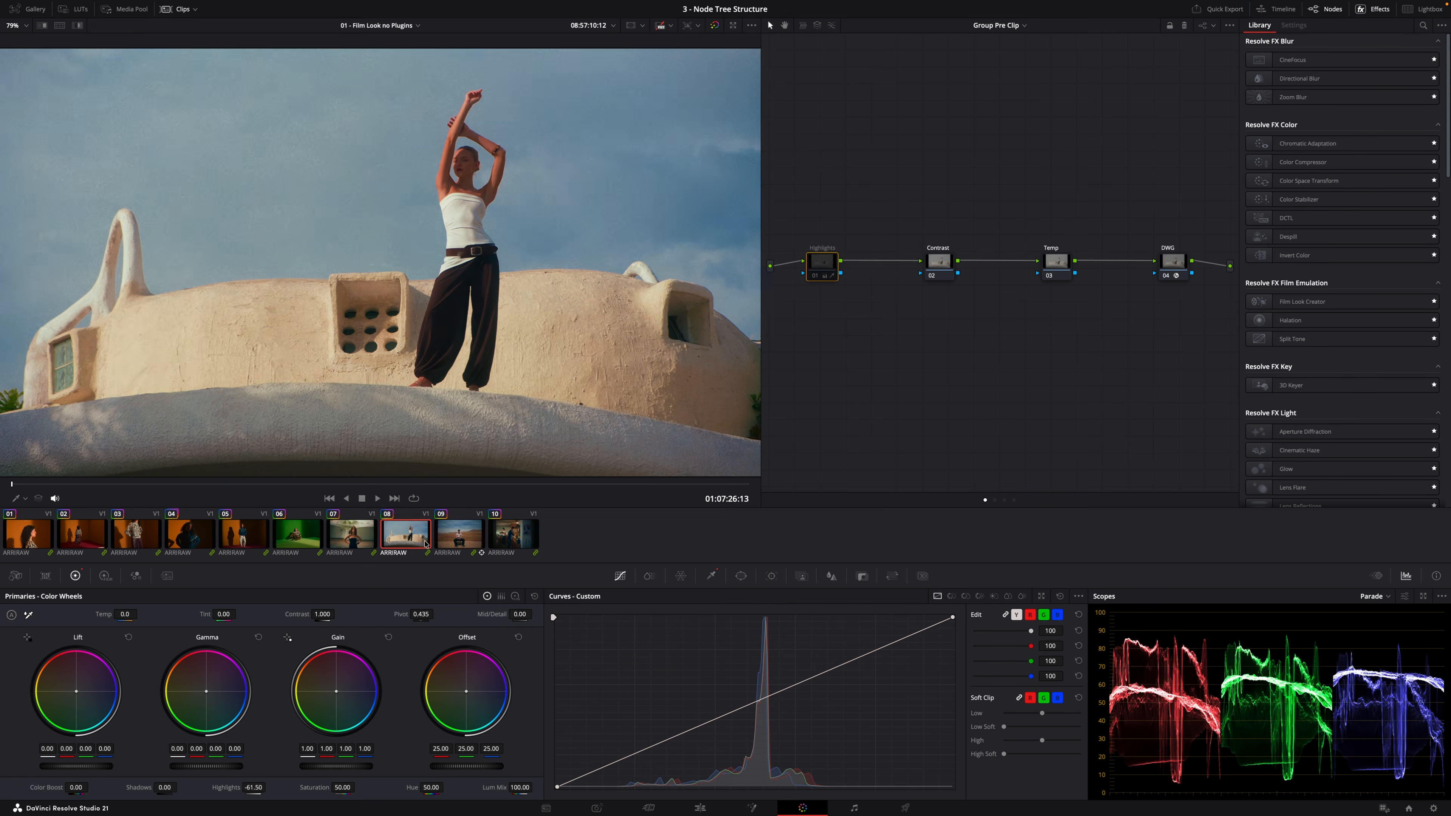
key("ctrl+d")
key("ctrl+d")
scroll(468, 231, "up", 5)
key("ctrl+d")
key("ctrl+d")
key("ctrl+d")
key("ctrl+d")
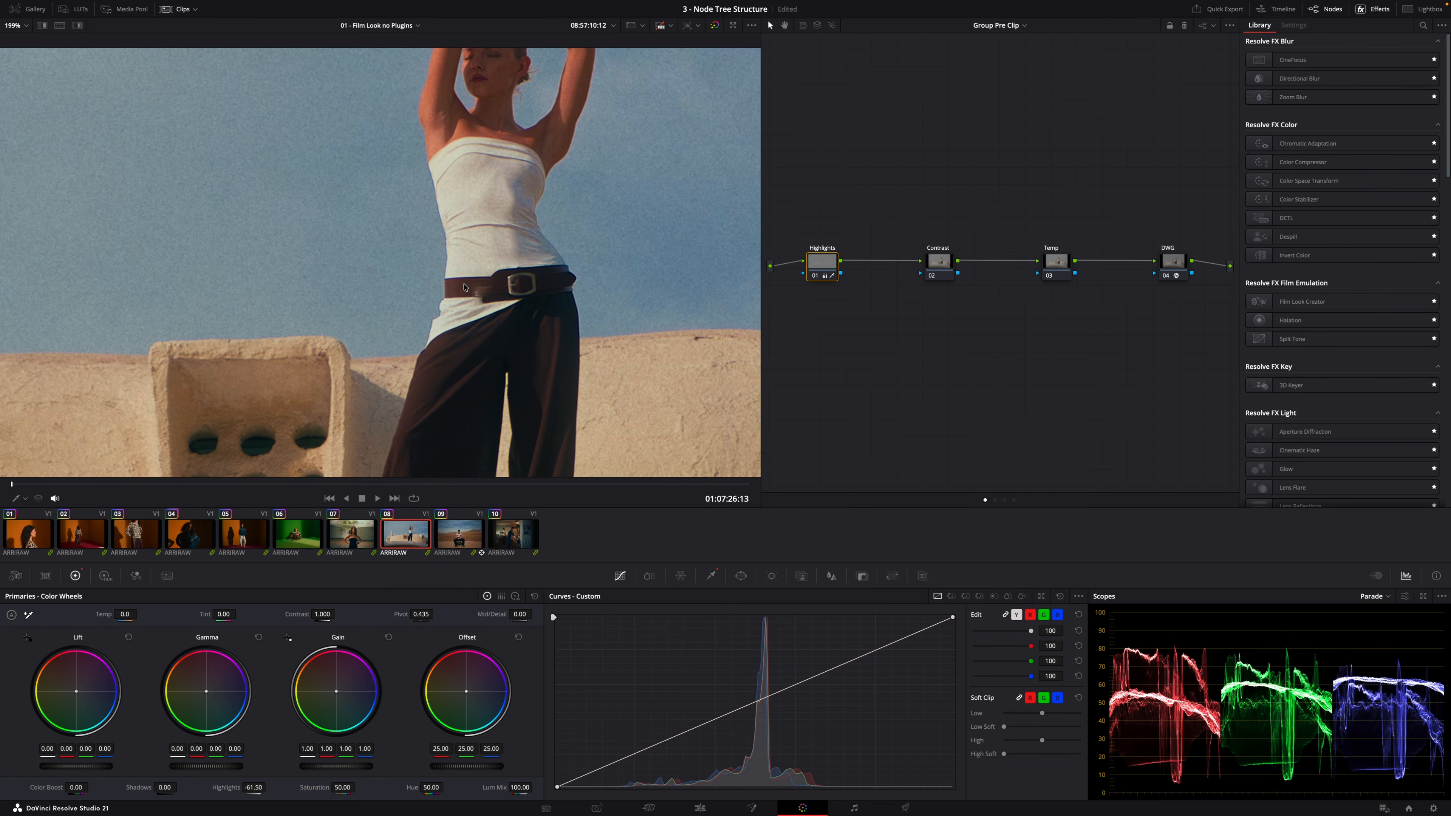
key("ctrl+d")
key("ctrl+d")
Open the Qualifier and toggle the highlight matte view, then reset the viewer zoom
left_click(712, 576)
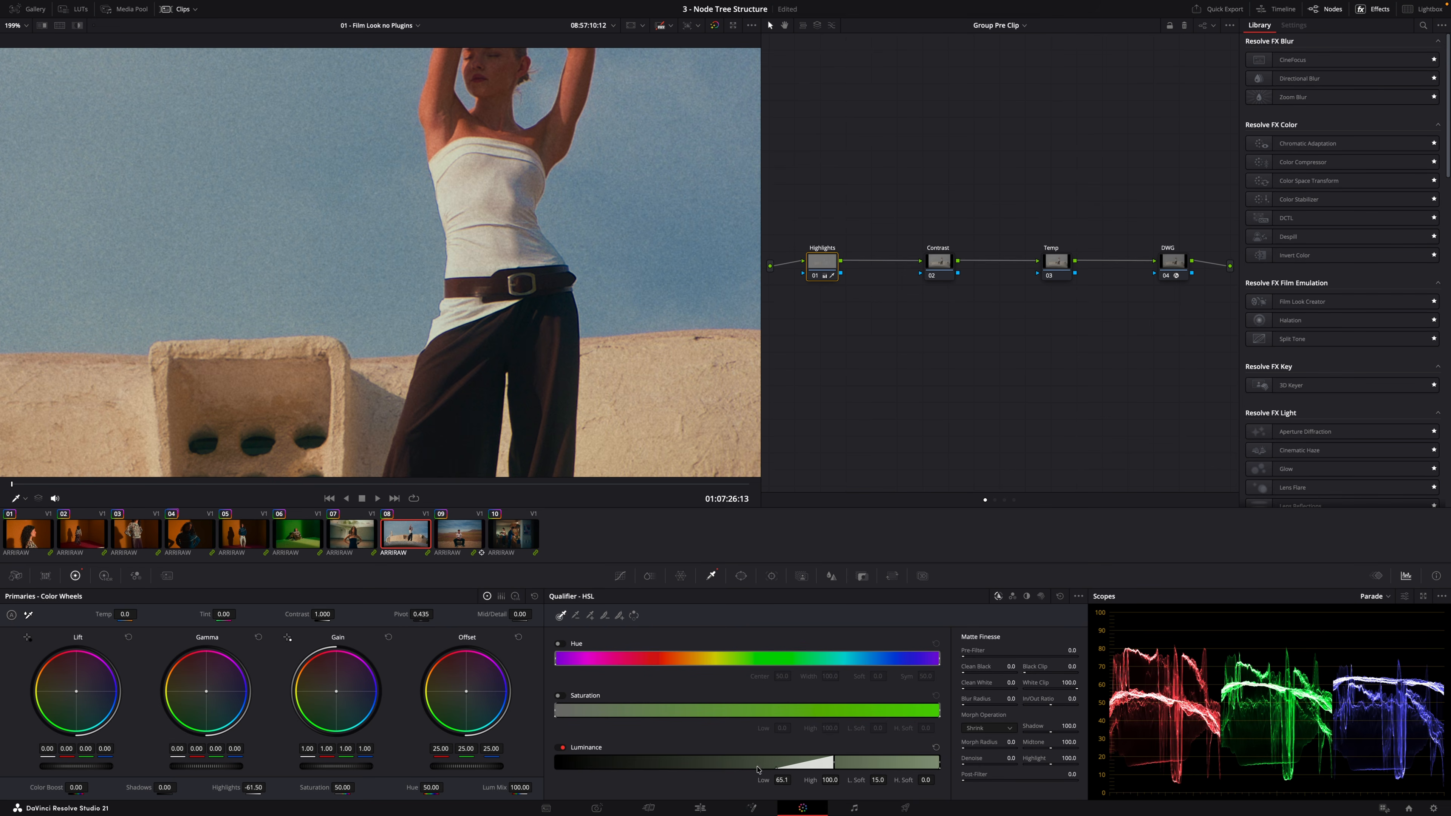
key("shift+h")
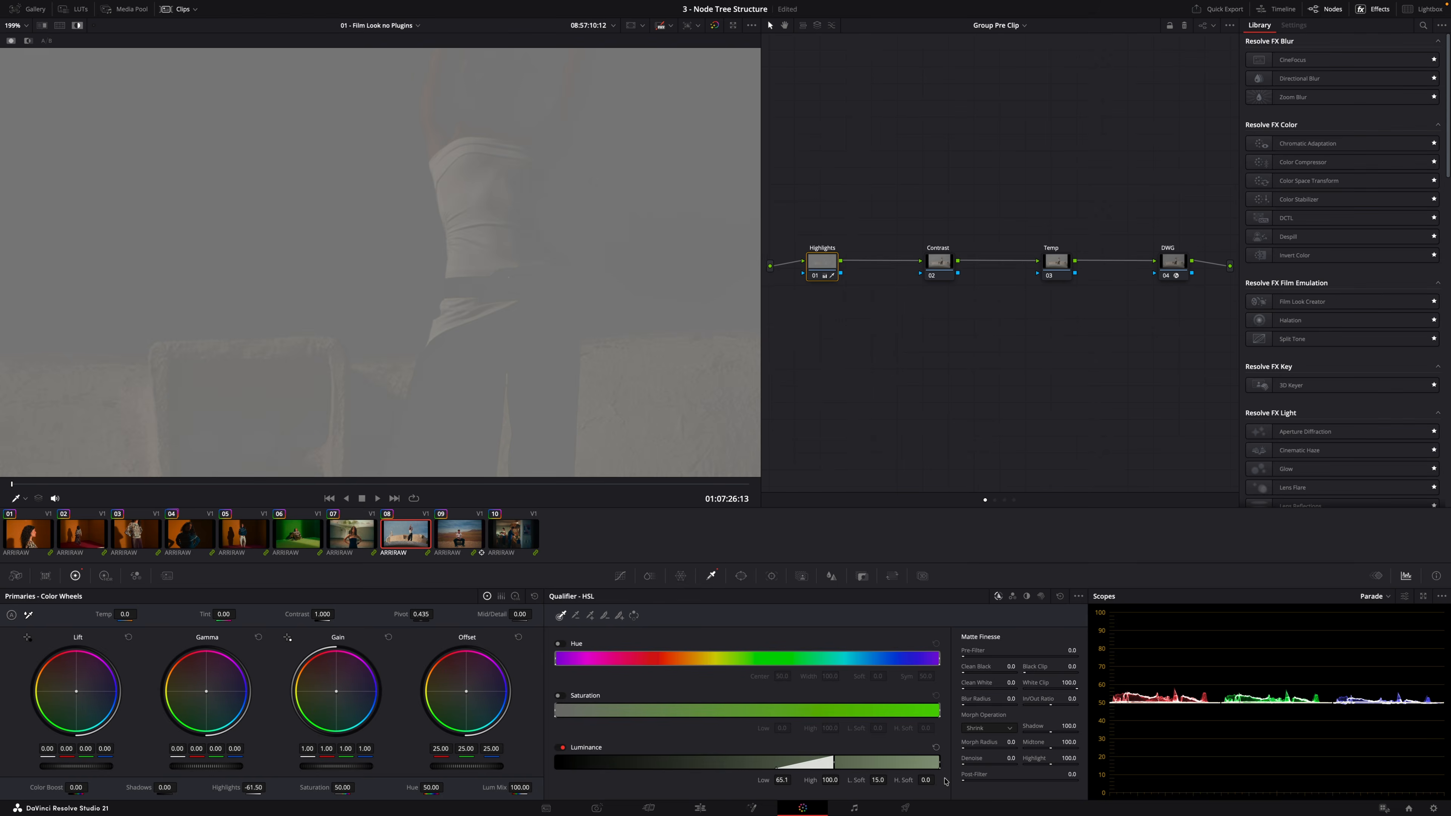
key("shift+h")
key("shift+z")
Try adjusting offset and contrast on the Contrast node, then reset them
left_click(943, 271)
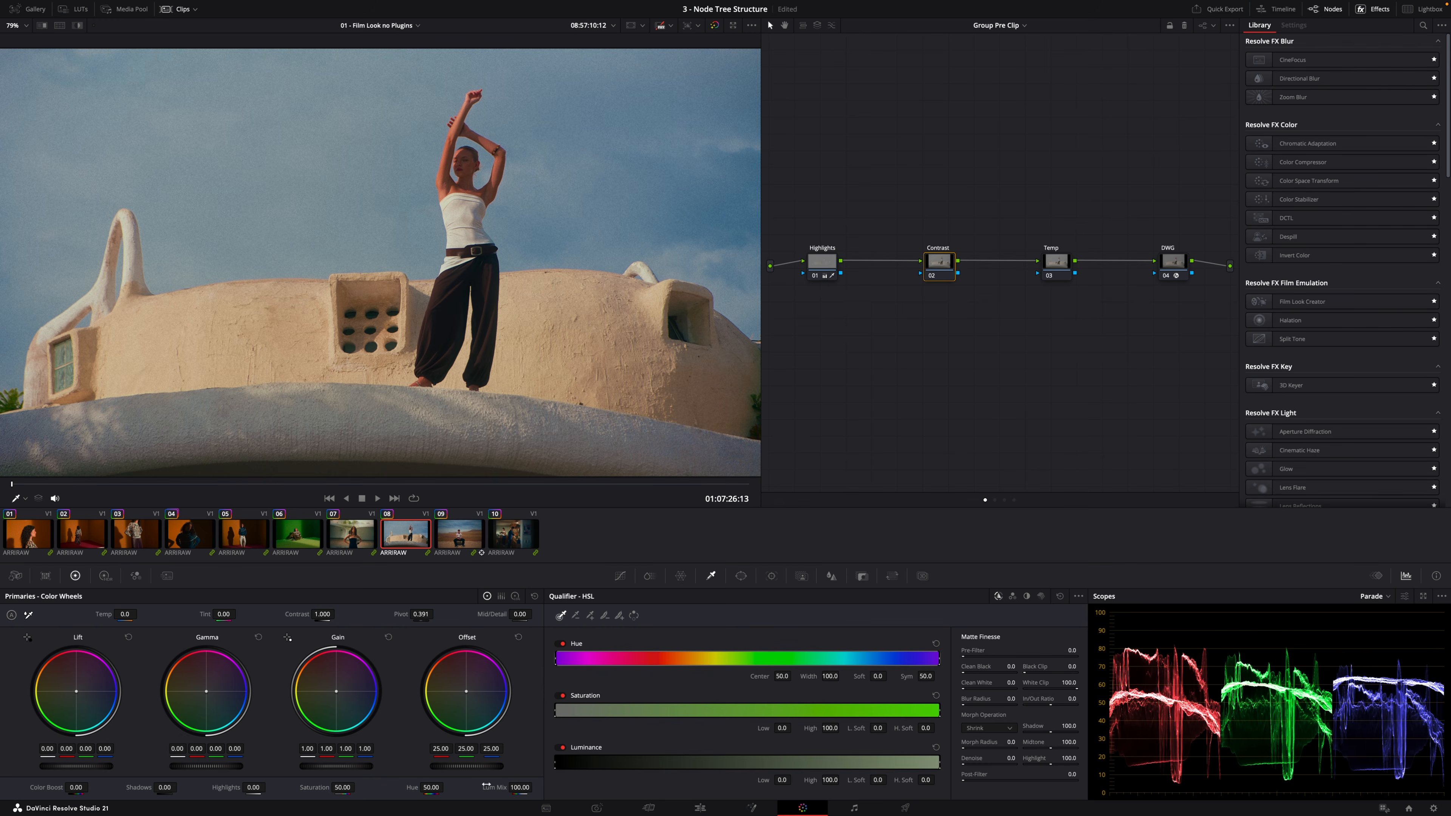
left_click_drag(466, 766, 422, 766)
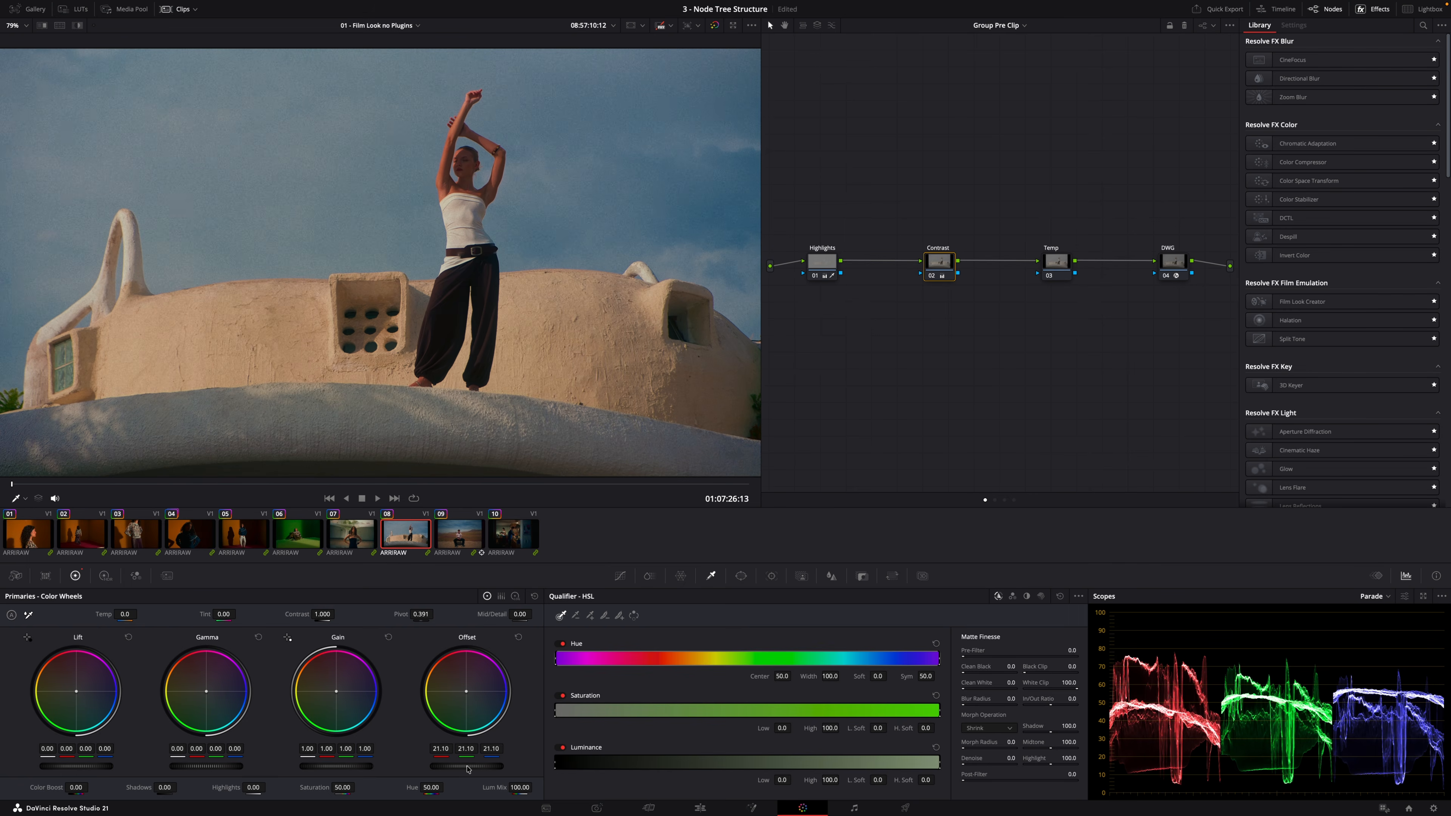
left_click_drag(313, 613, 322, 614)
double_click(297, 616)
left_click(518, 637)
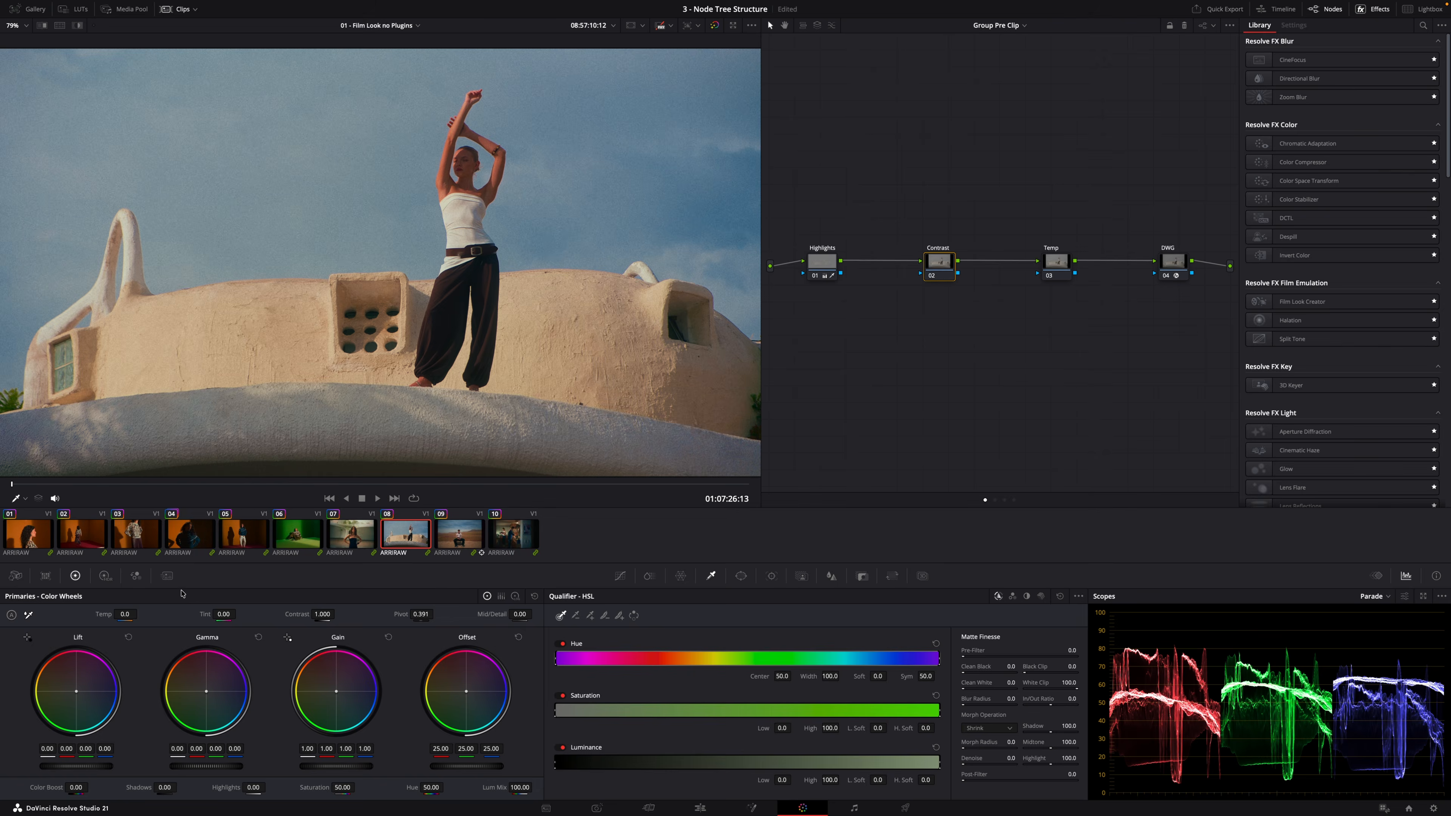
Try lowering global exposure to -0.42 in the HDR wheels, then reset it
left_click(104, 576)
left_click_drag(454, 748, 437, 751)
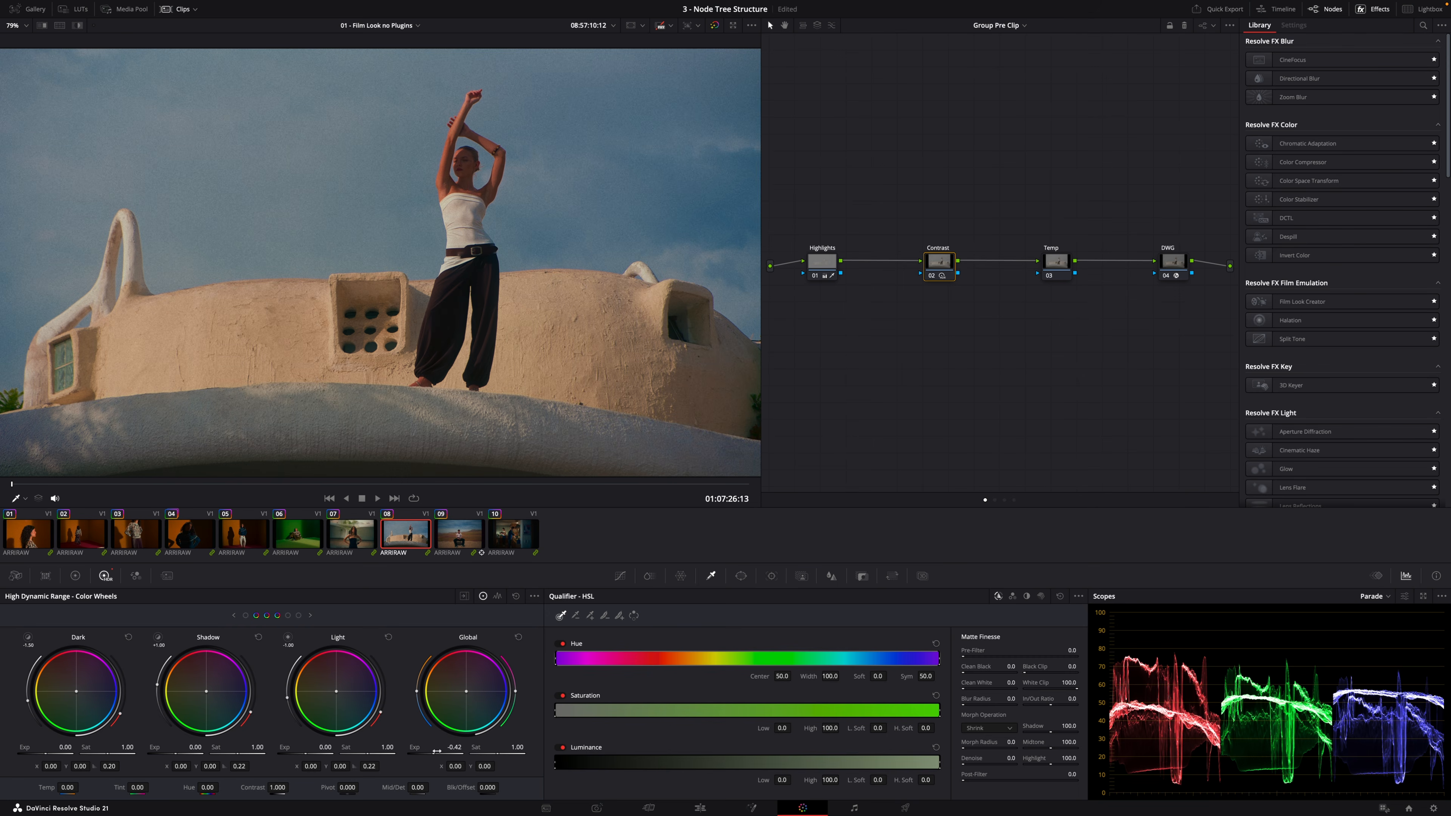
left_click(516, 598)
Try shifting the offset wheel on the Temp node, then reset all primaries
left_click(75, 576)
left_click(1057, 265)
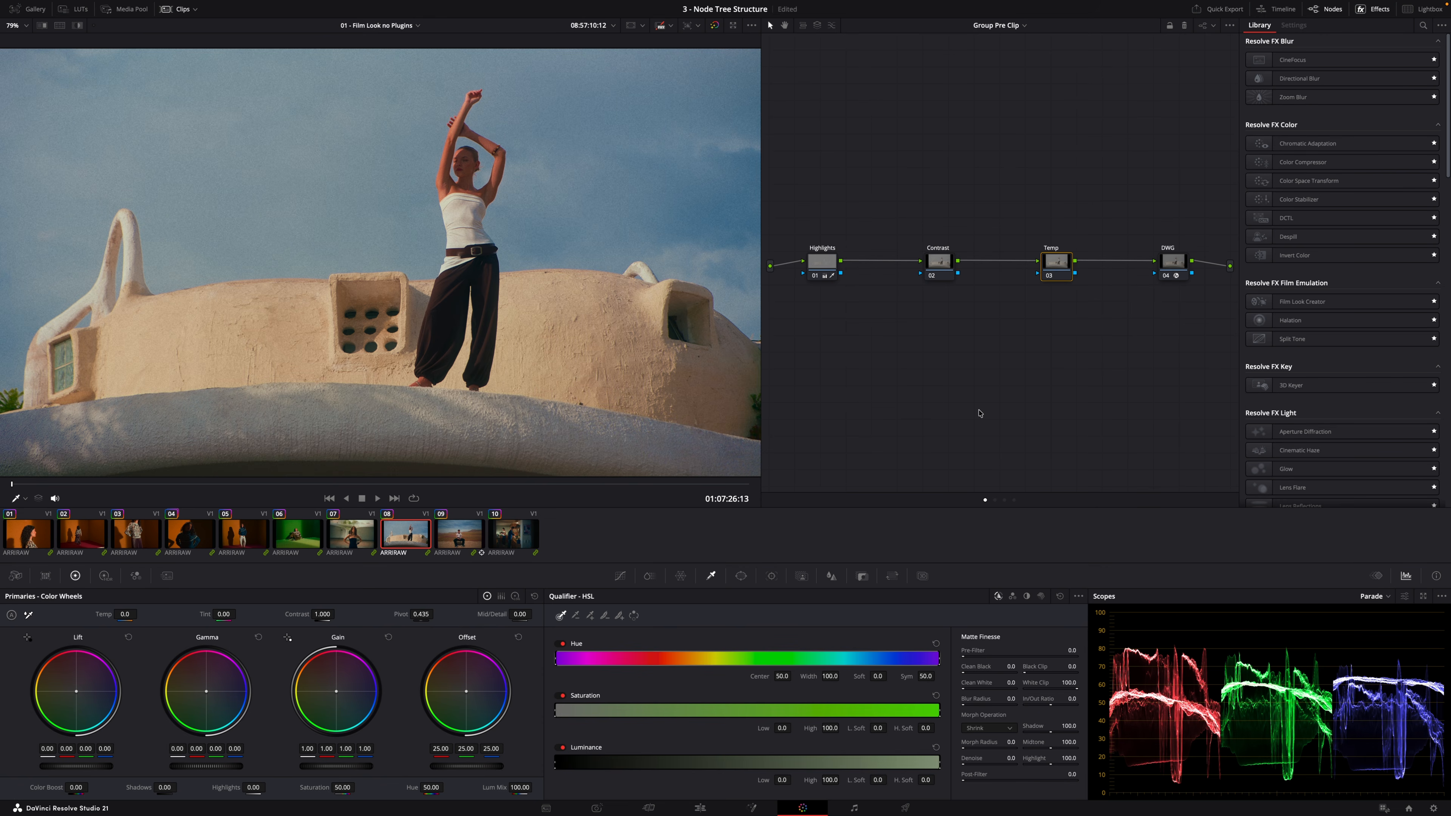
left_click_drag(466, 691, 466, 692)
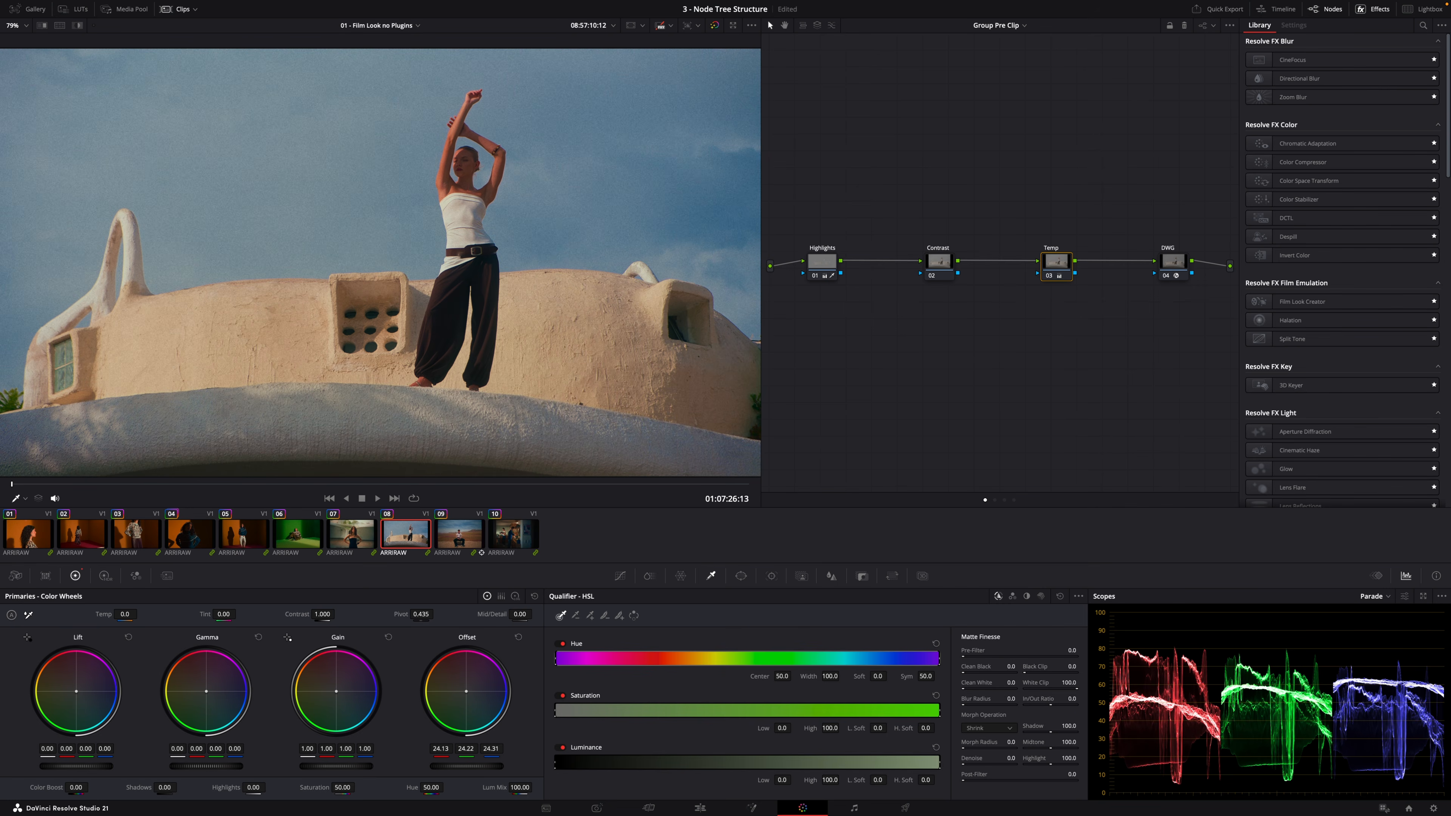
left_click(535, 598)
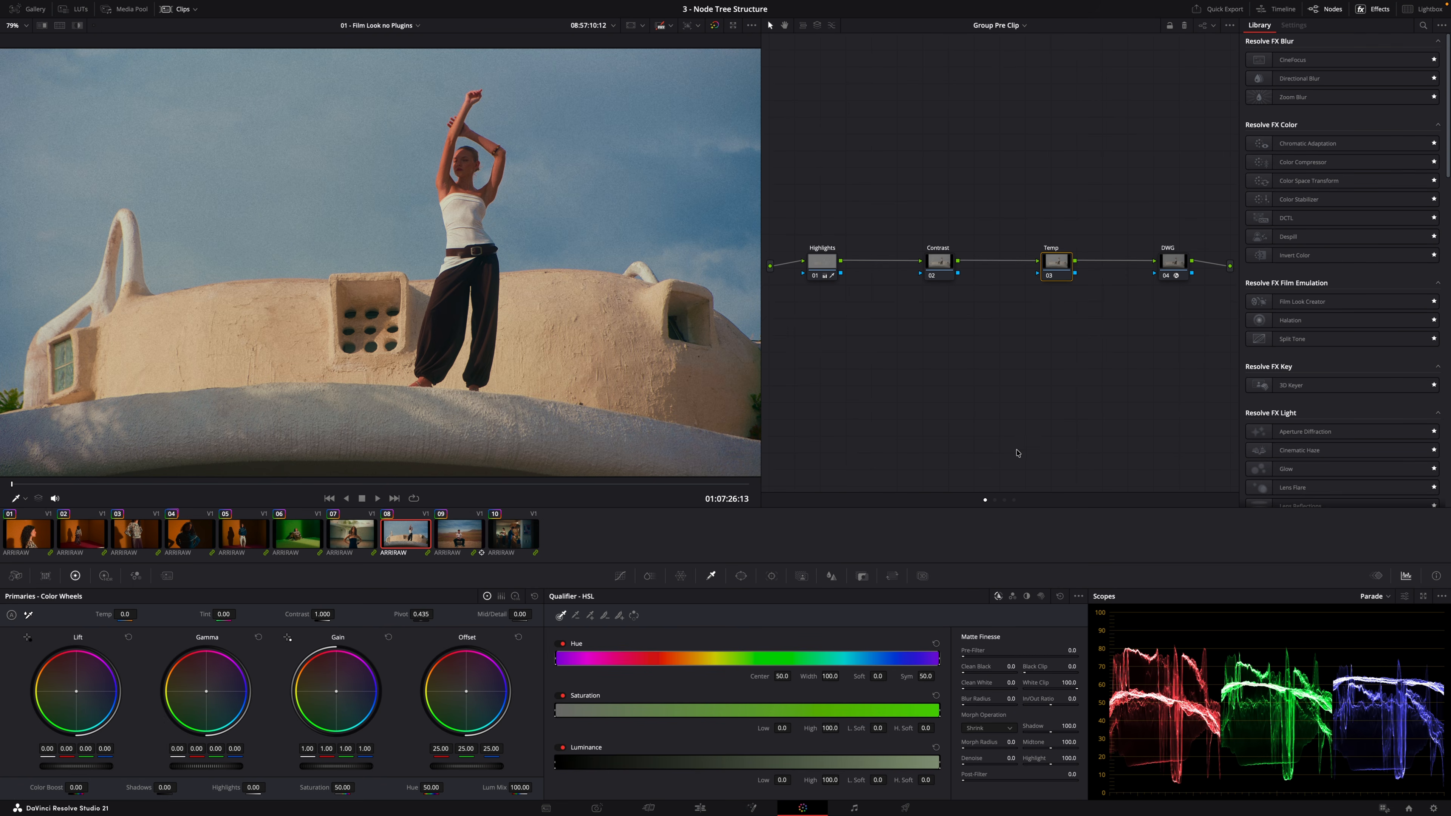
Return to the clip node tree, bypass all nodes, and re-enable only the Highlights node
left_click(996, 503)
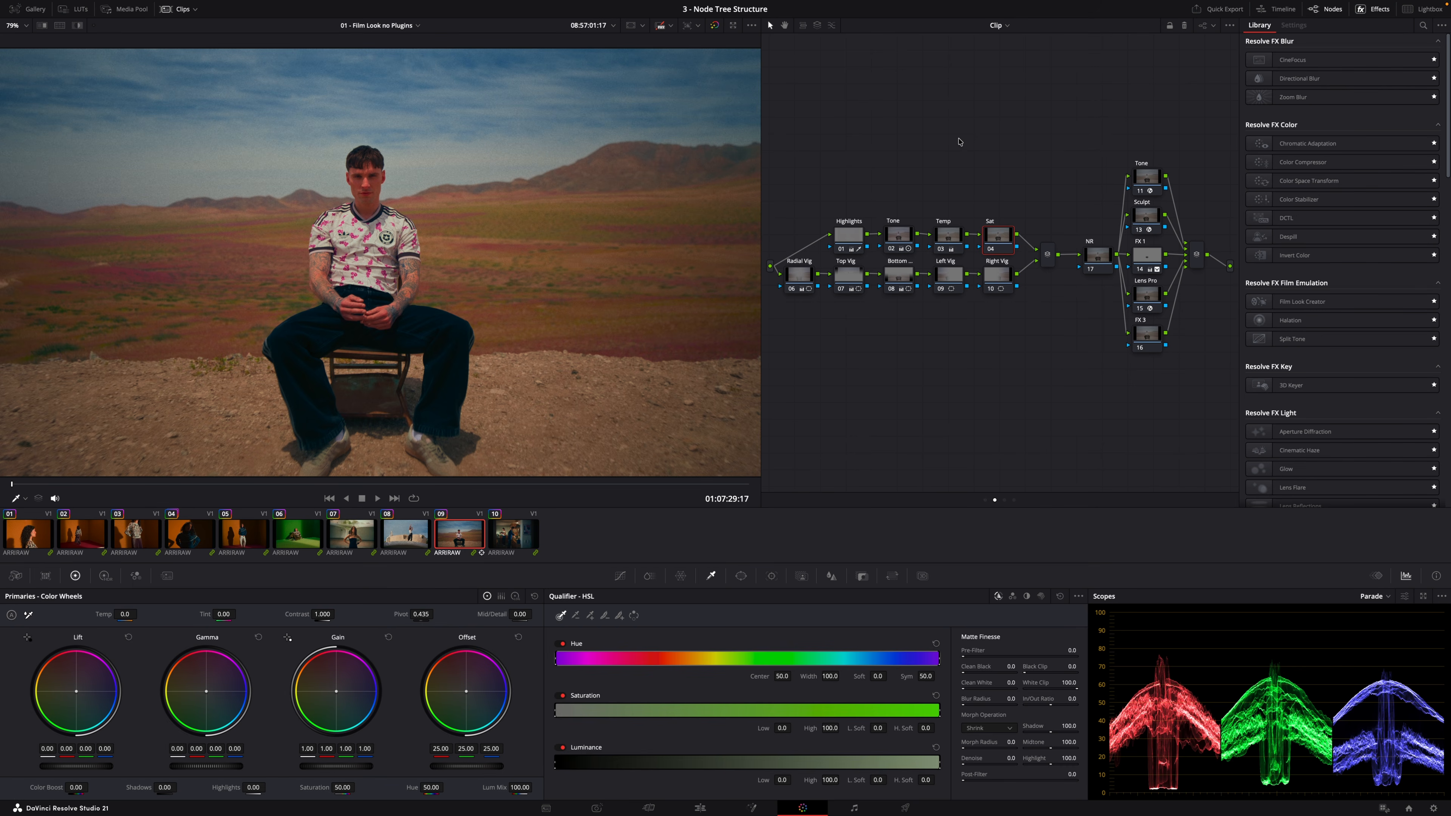
key("alt+d")
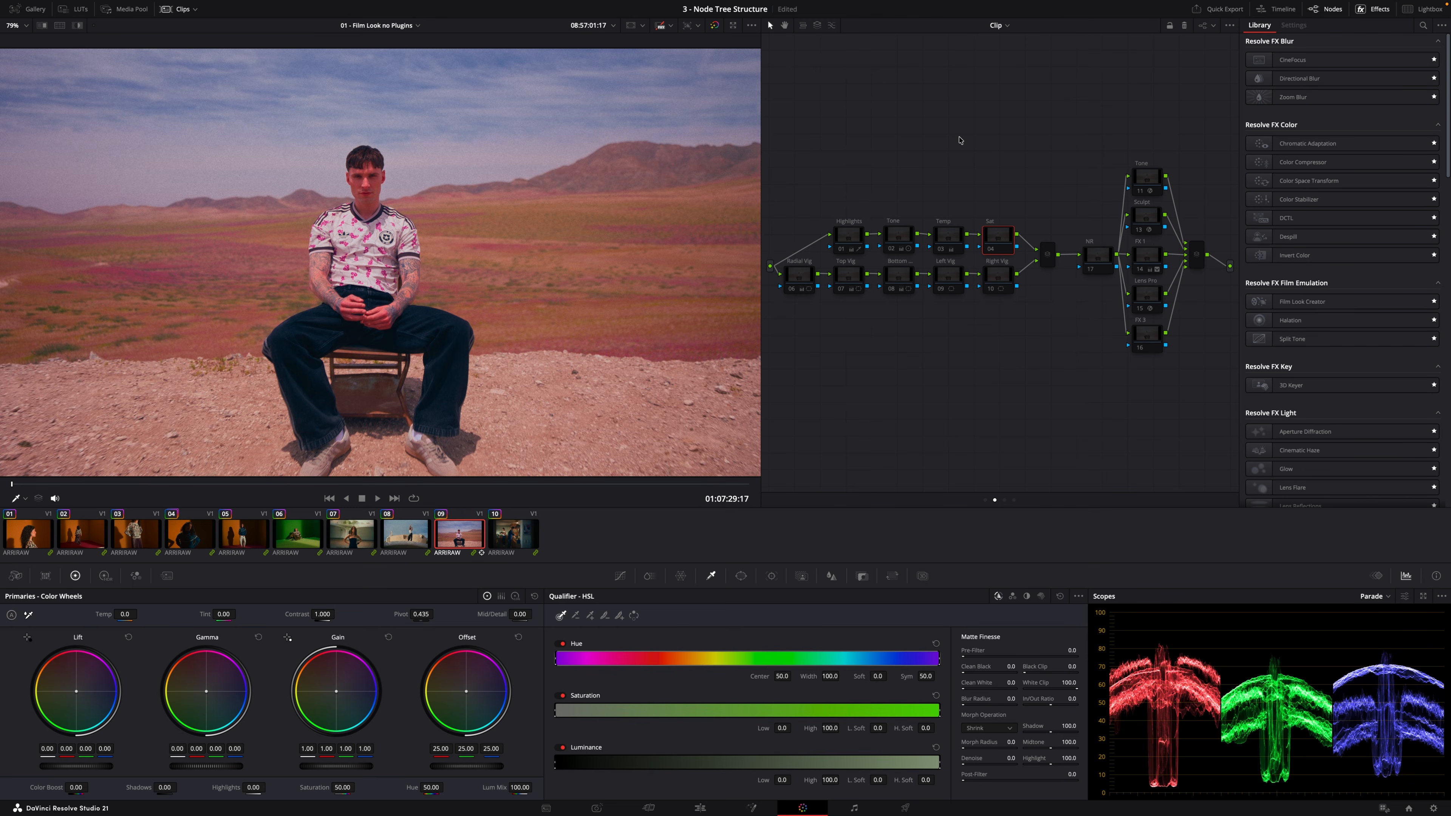
left_click(848, 236)
key("ctrl+d")
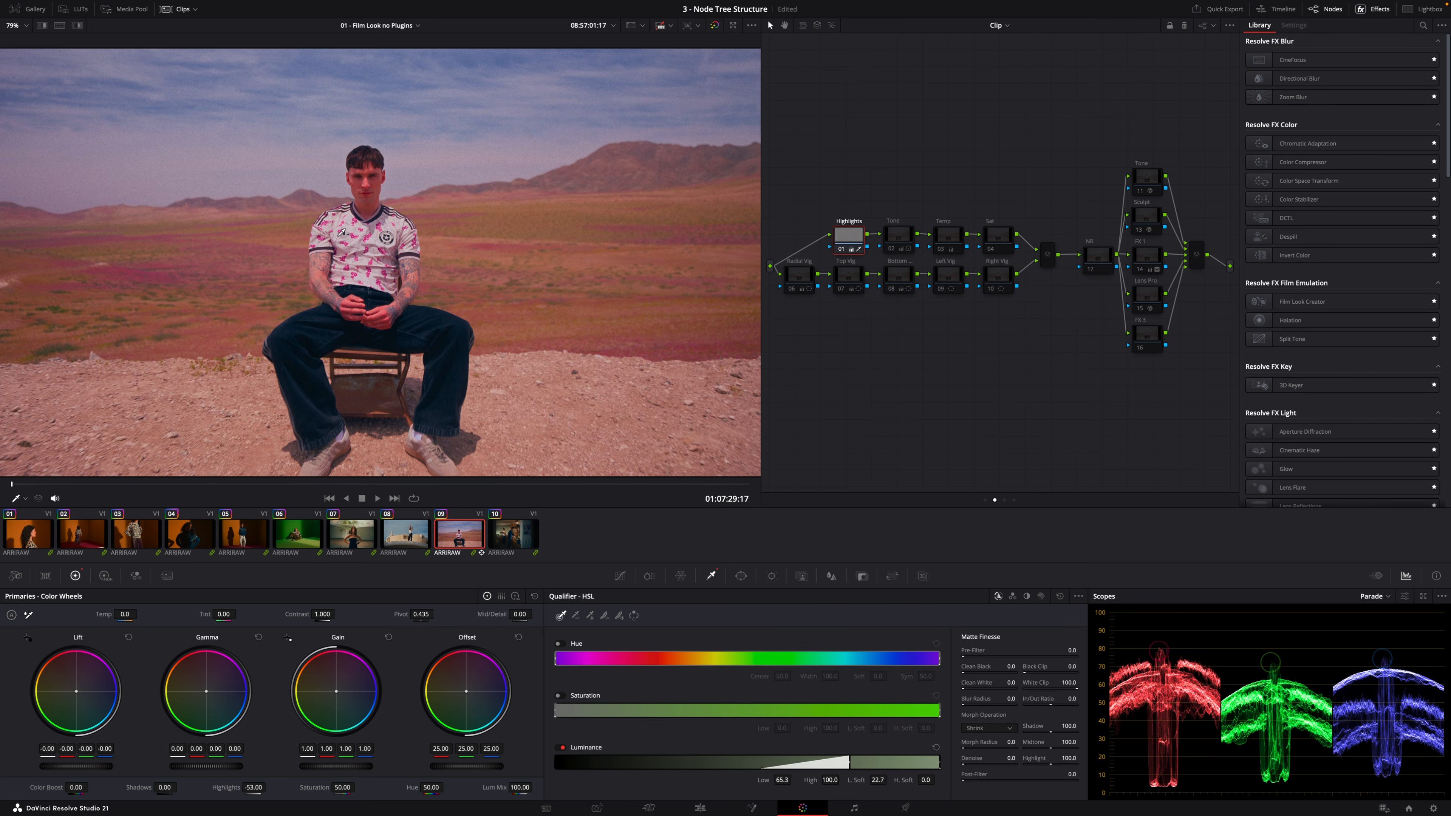
scroll(386, 234, "up", 5)
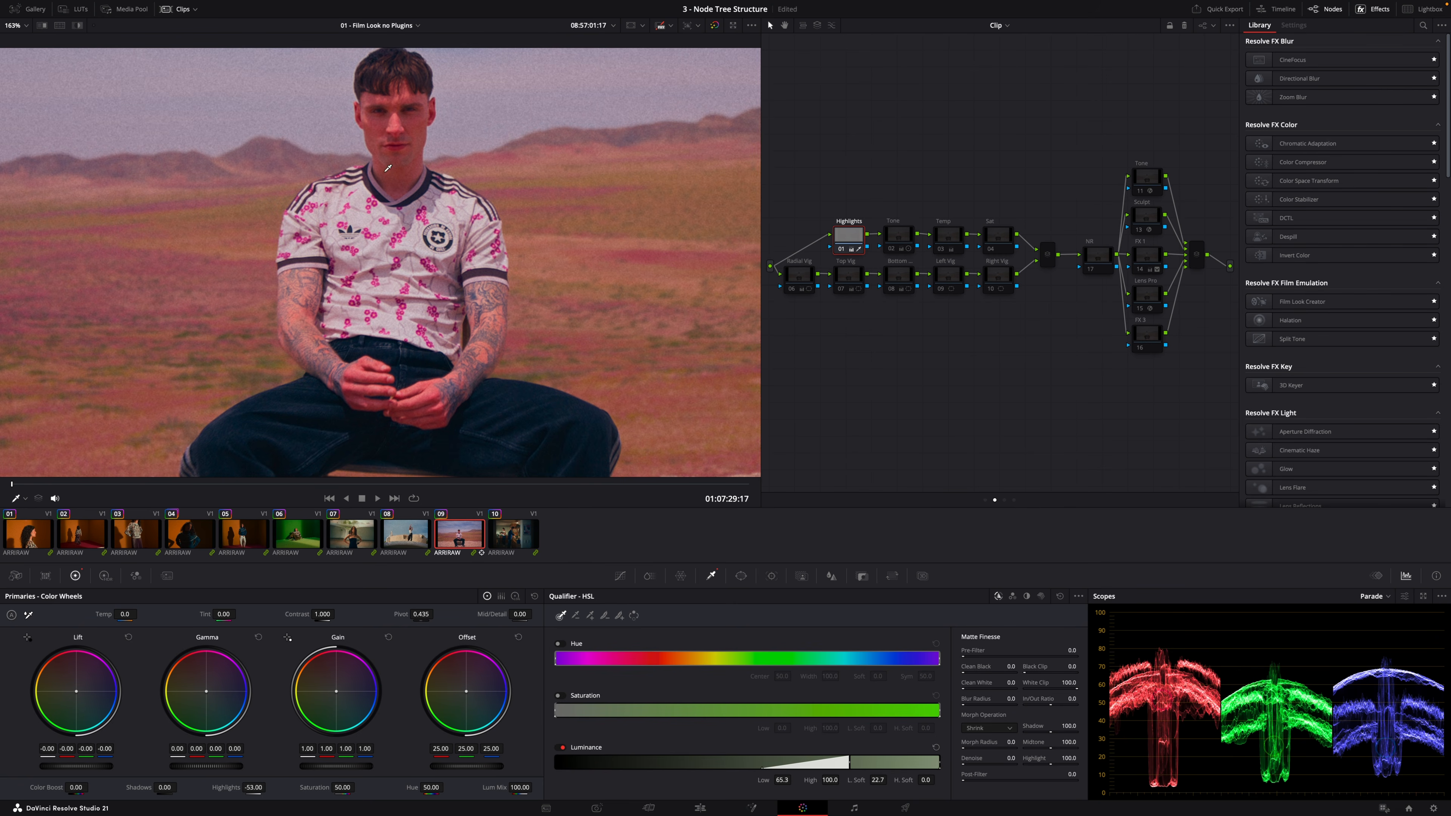
scroll(420, 249, "down", 5)
Re-enable the Tone node, toggling it to compare its effect
left_click(904, 240)
key("super+d")
key("super+d")
key("super+d")
key("super+s")
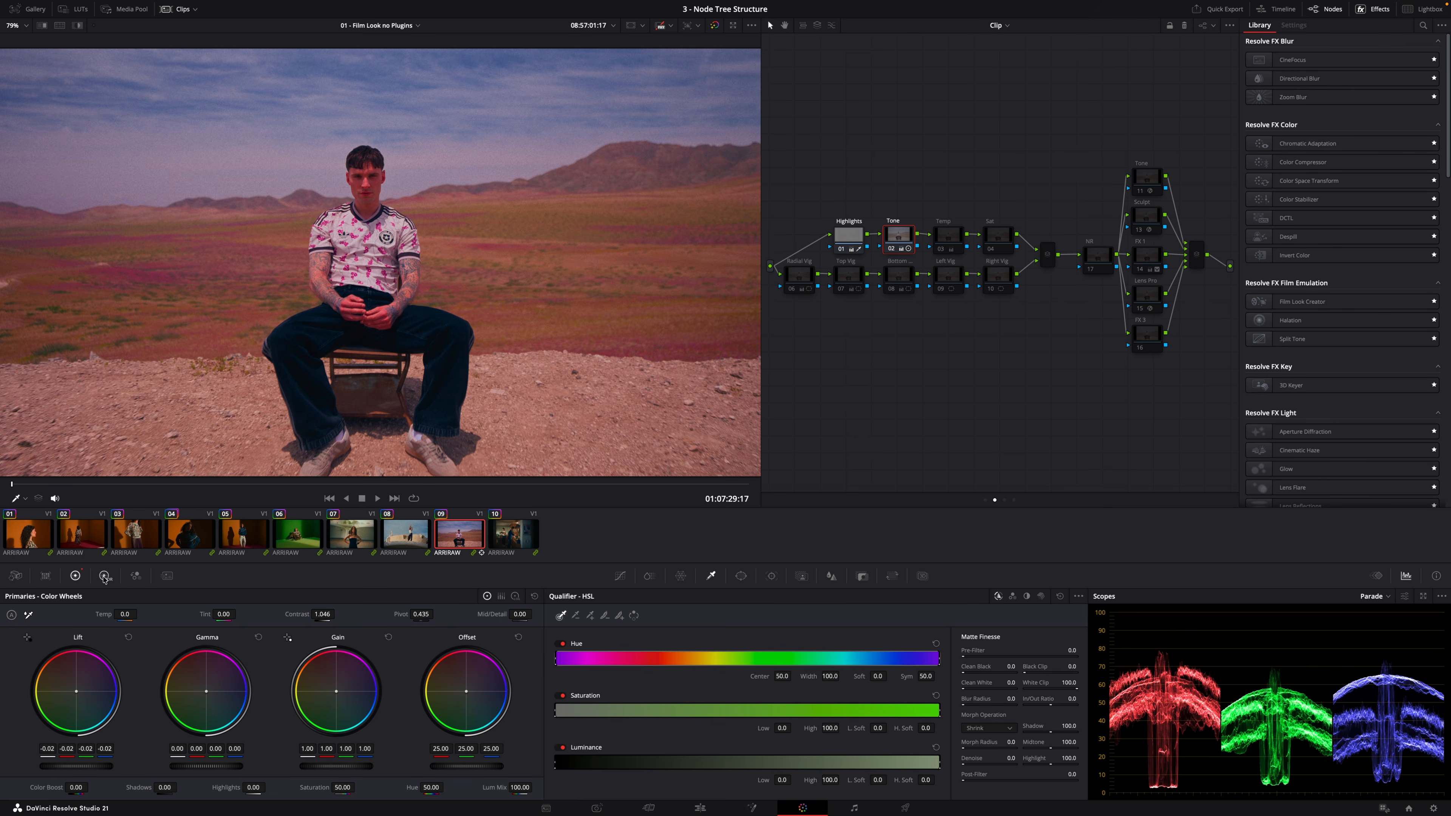
Re-enable the Temp node, toggling it on and off to compare
left_click(950, 240)
key("ctrl+d")
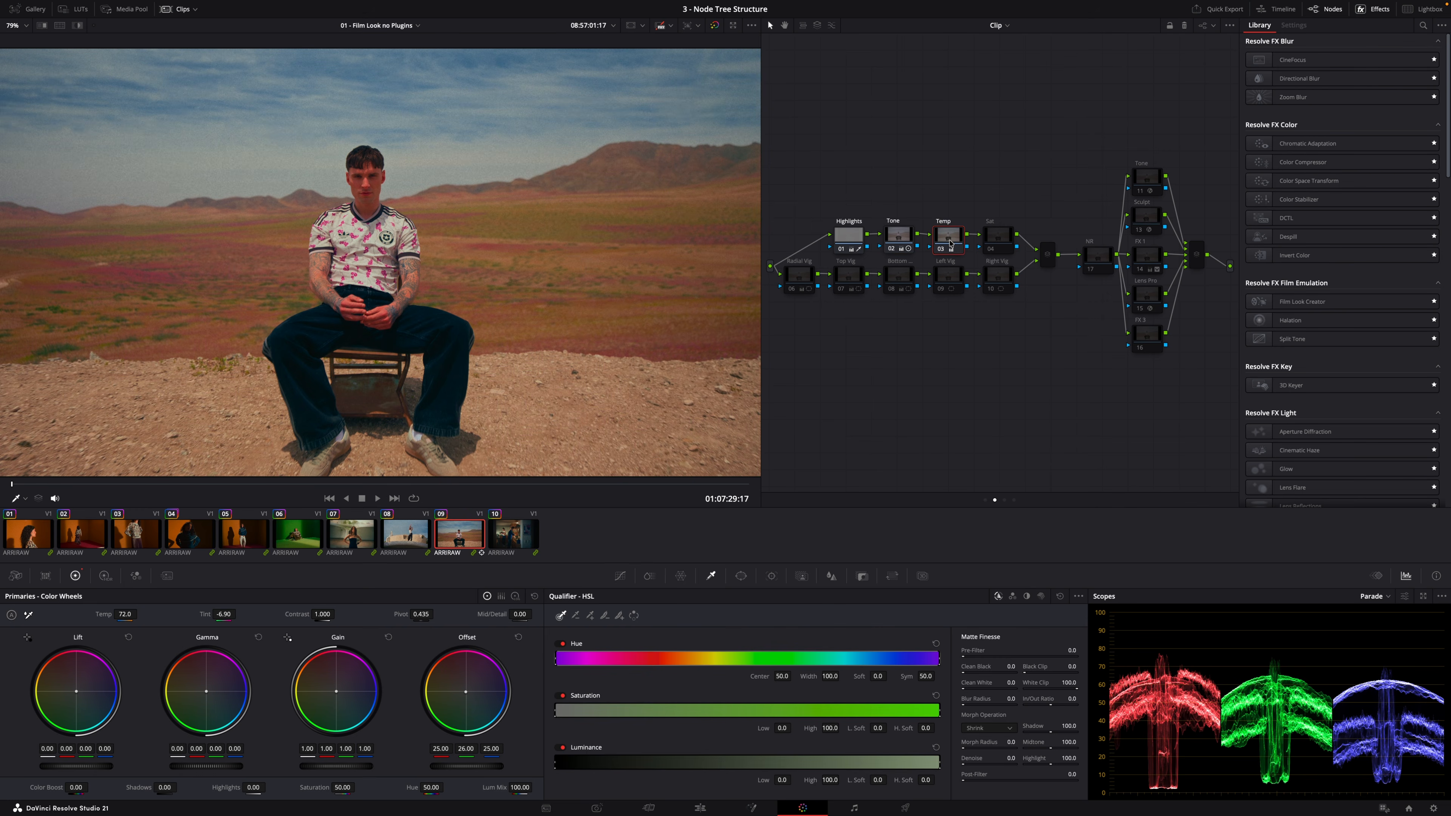
key("ctrl+d")
key("ctrl+d")
key("ctrl+d")
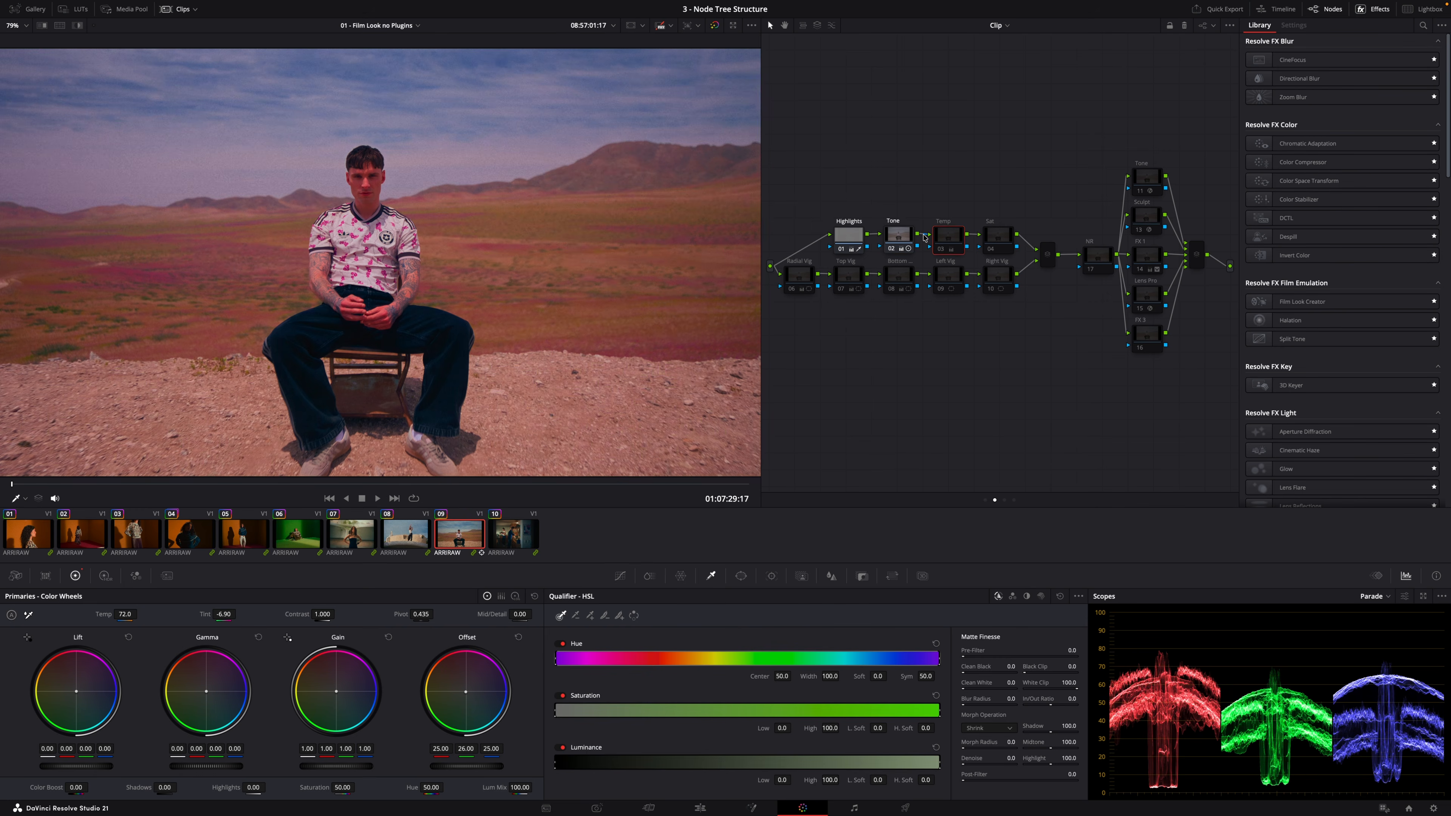
key("ctrl+d")
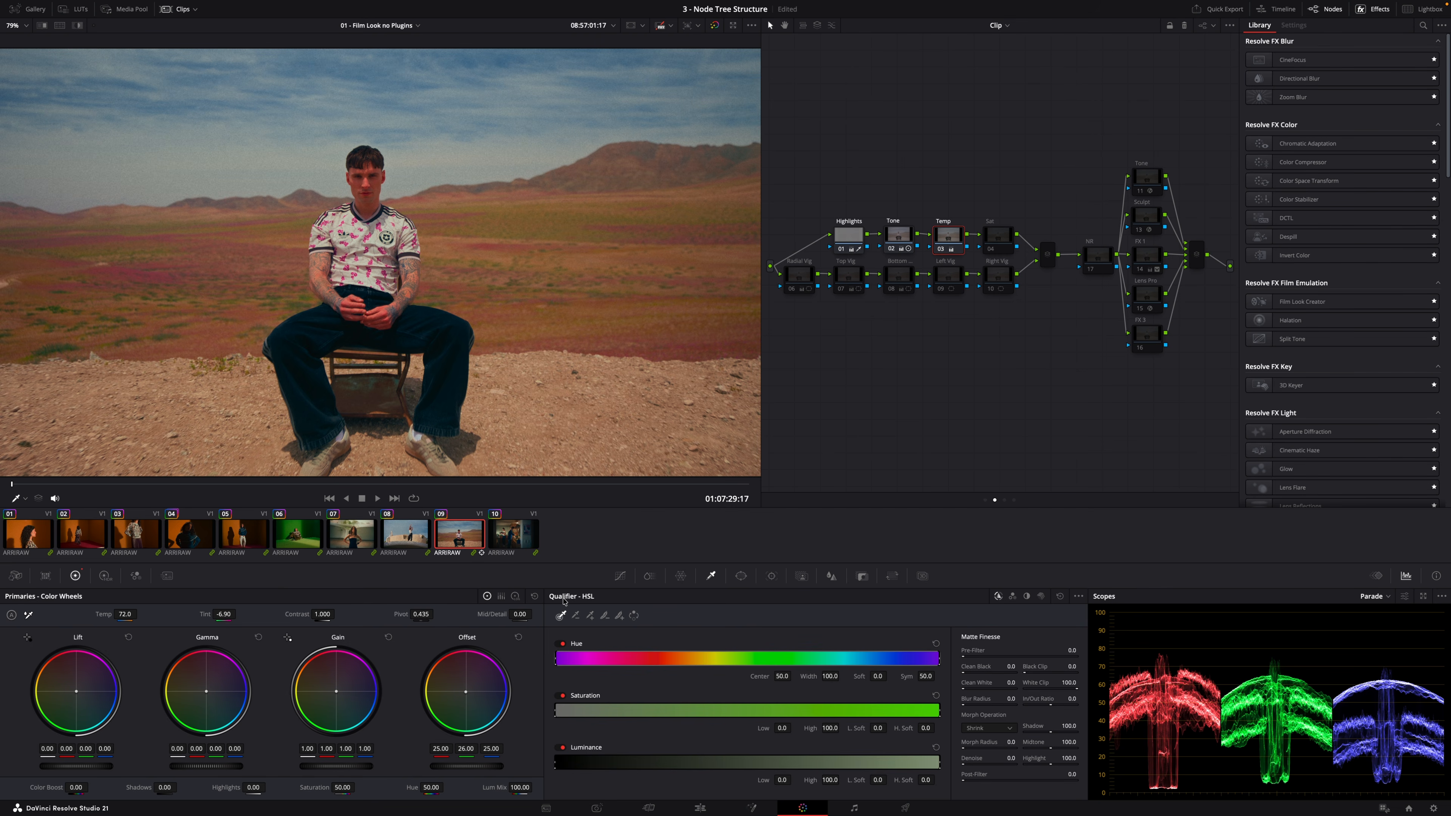
key("ctrl+d")
key("ctrl+d")
Re-enable the Sat node and the Radial Vig node
left_click(994, 233)
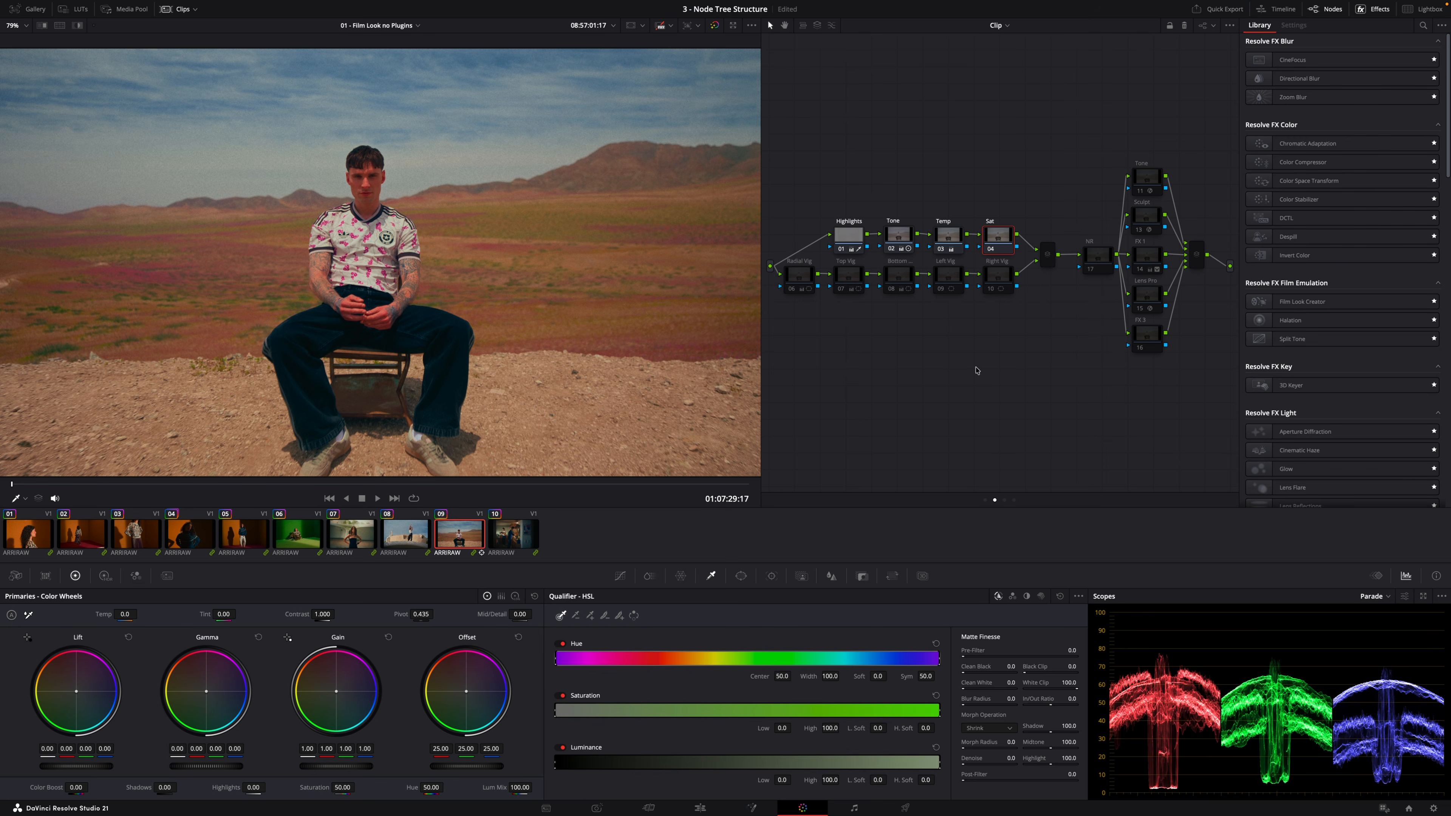
left_click_drag(1032, 332, 794, 284)
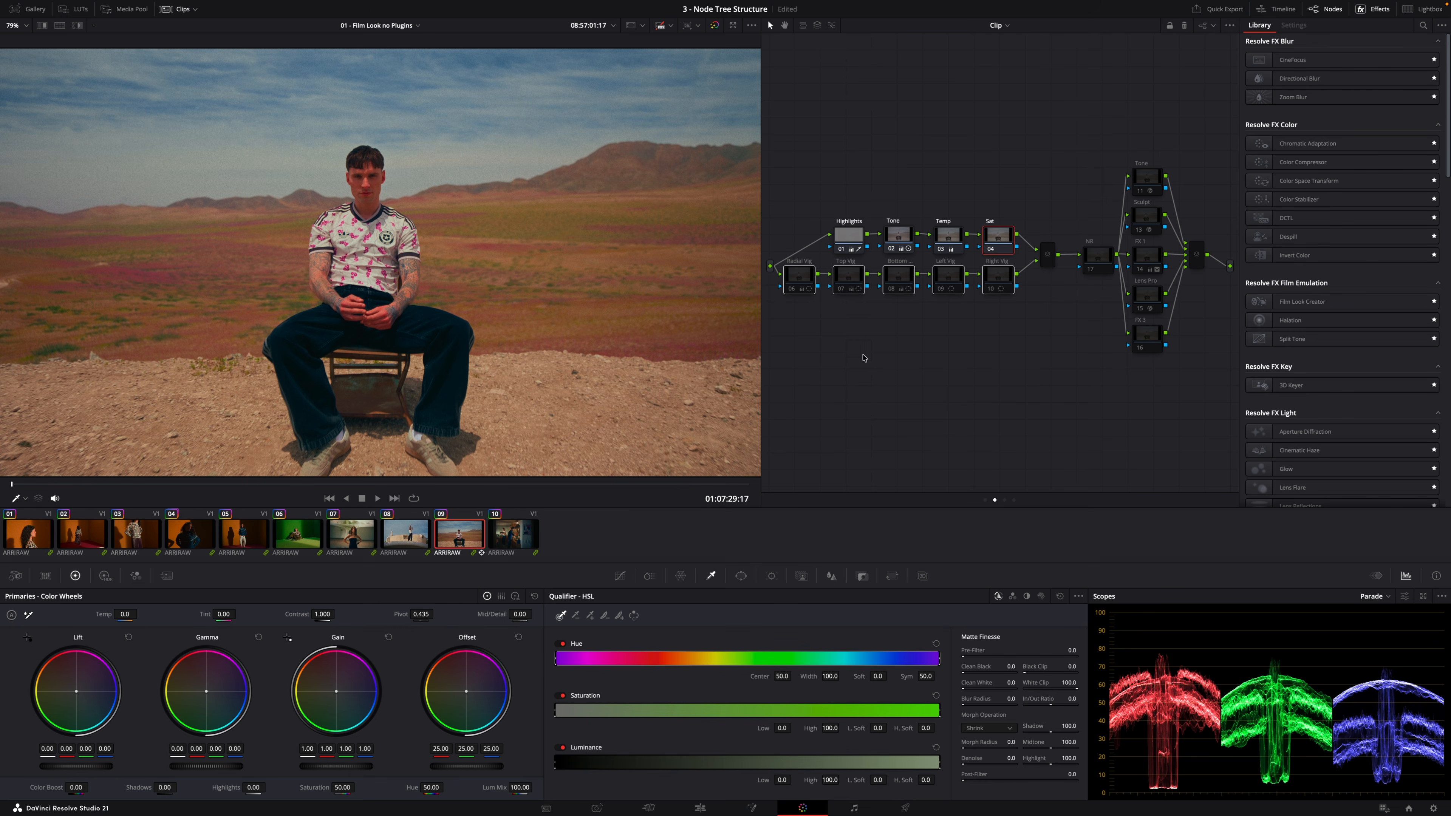
left_click(806, 276)
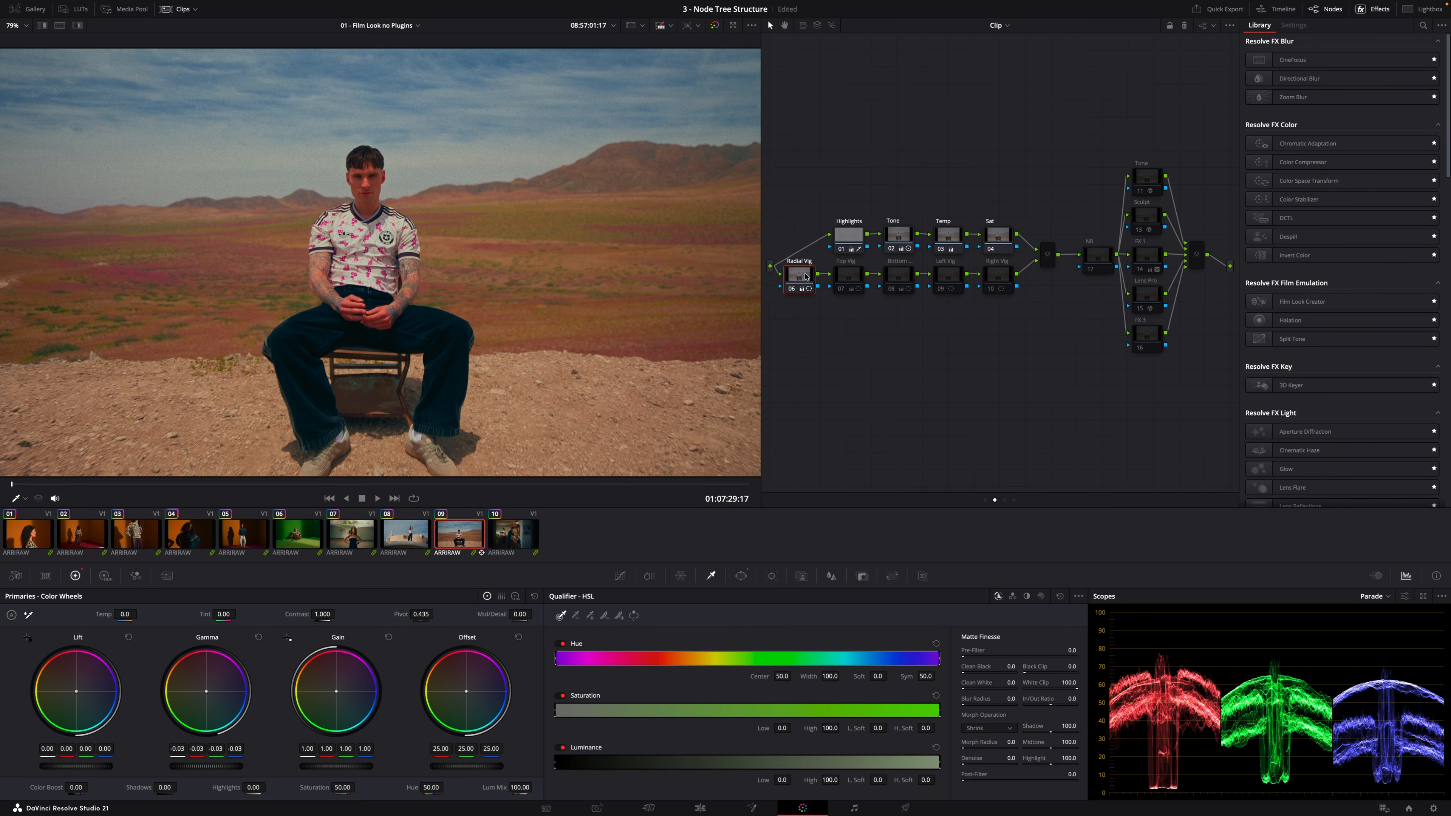
Show the Radial Vig node's circular window and toggle the node on and off to compare its effect
left_click(741, 577)
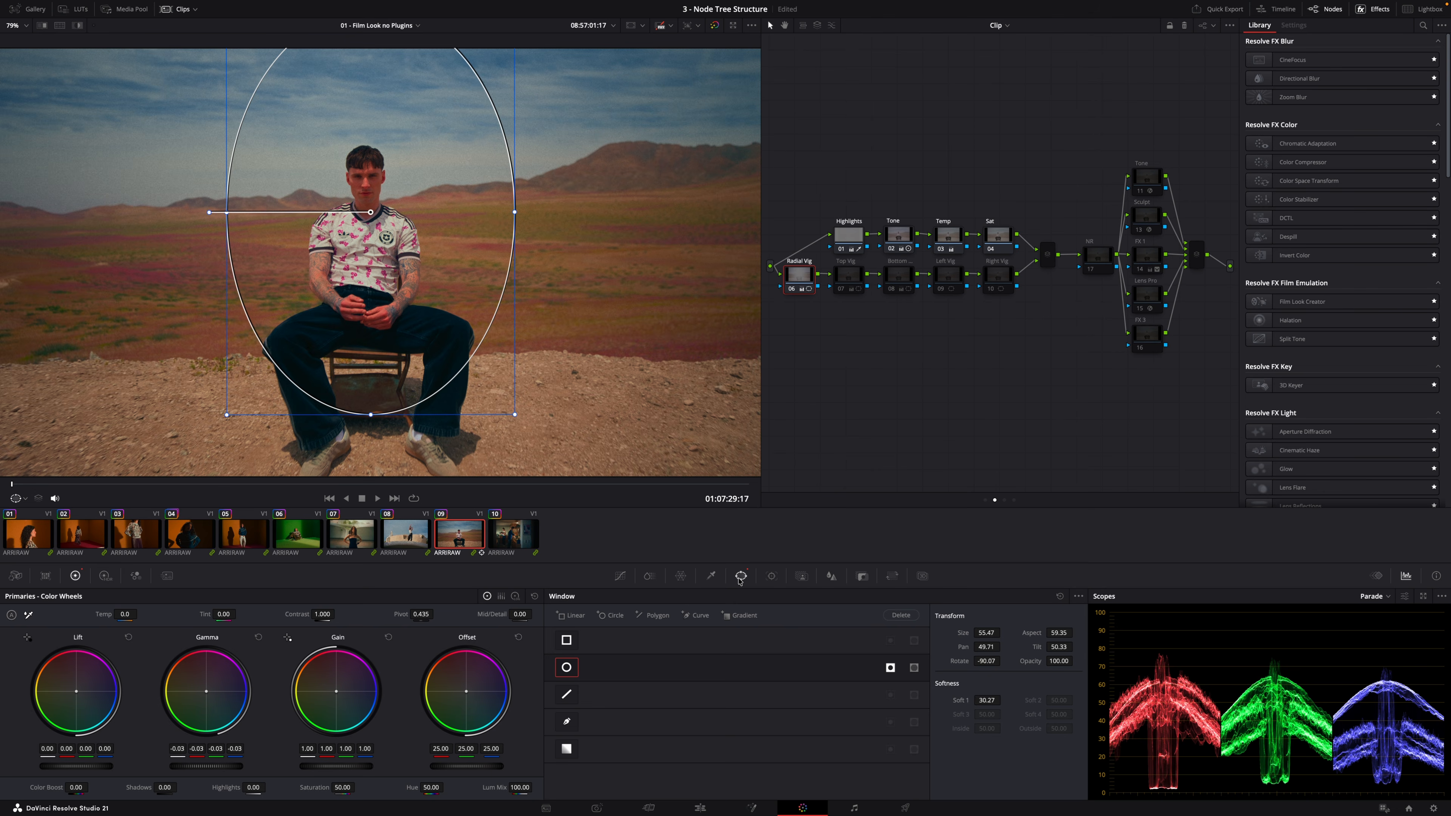
key("ctrl+d")
key("ctrl+d")
key("ctrl+d")
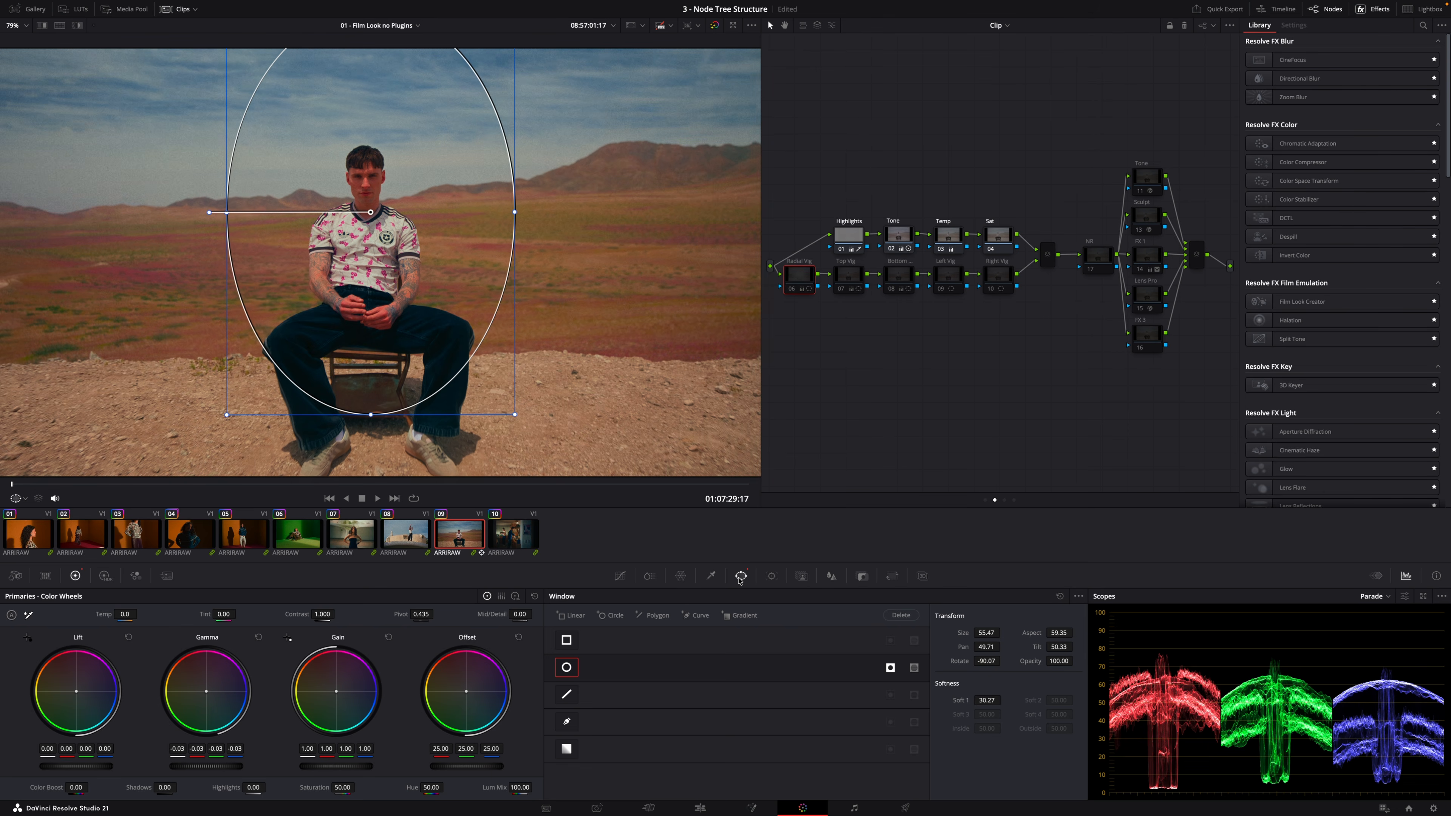
key("ctrl+d")
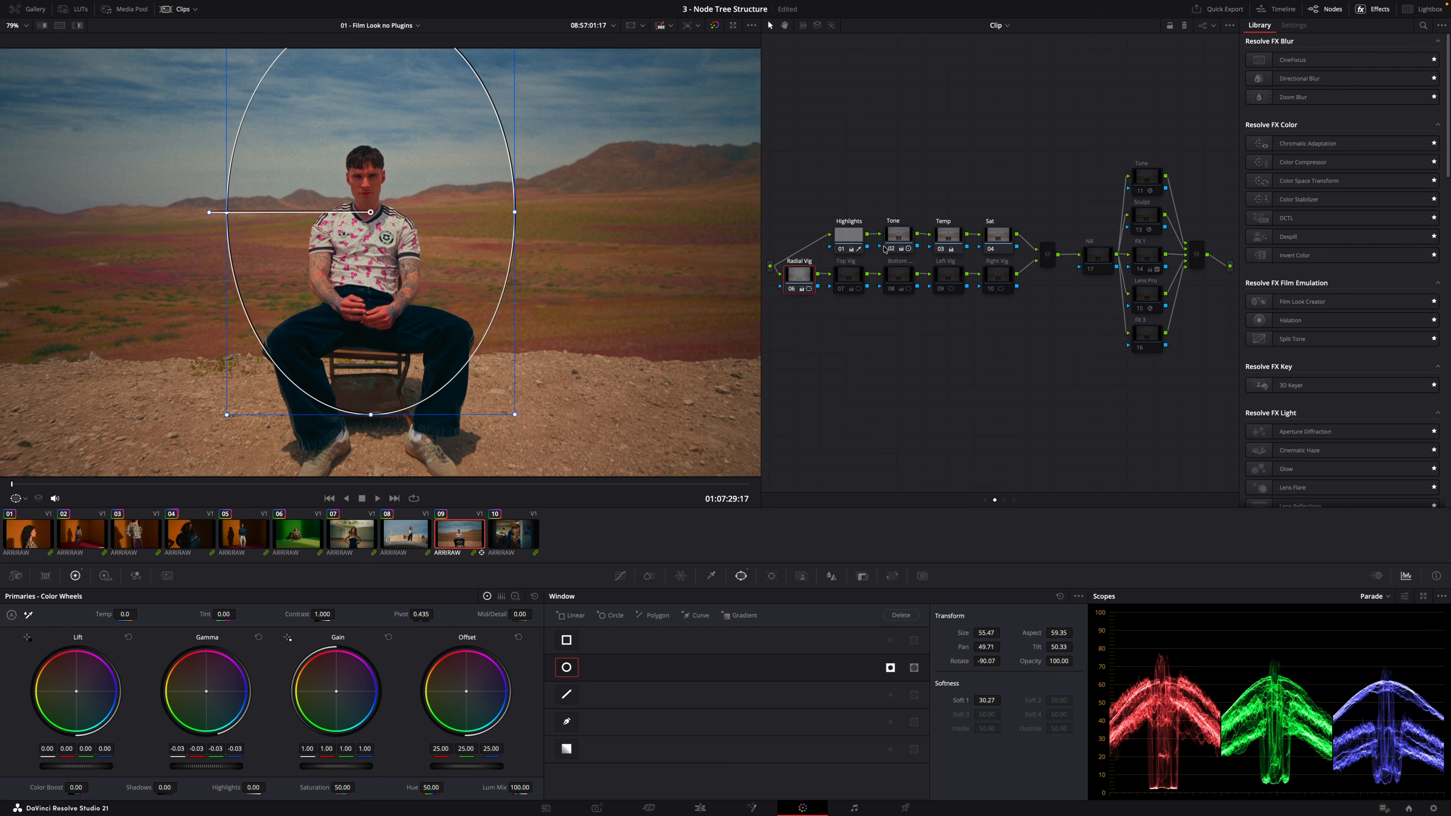
Re-enable the Top Vig and Bottom nodes, nudging the Bottom gradient window slightly lower in the viewer
left_click(852, 277)
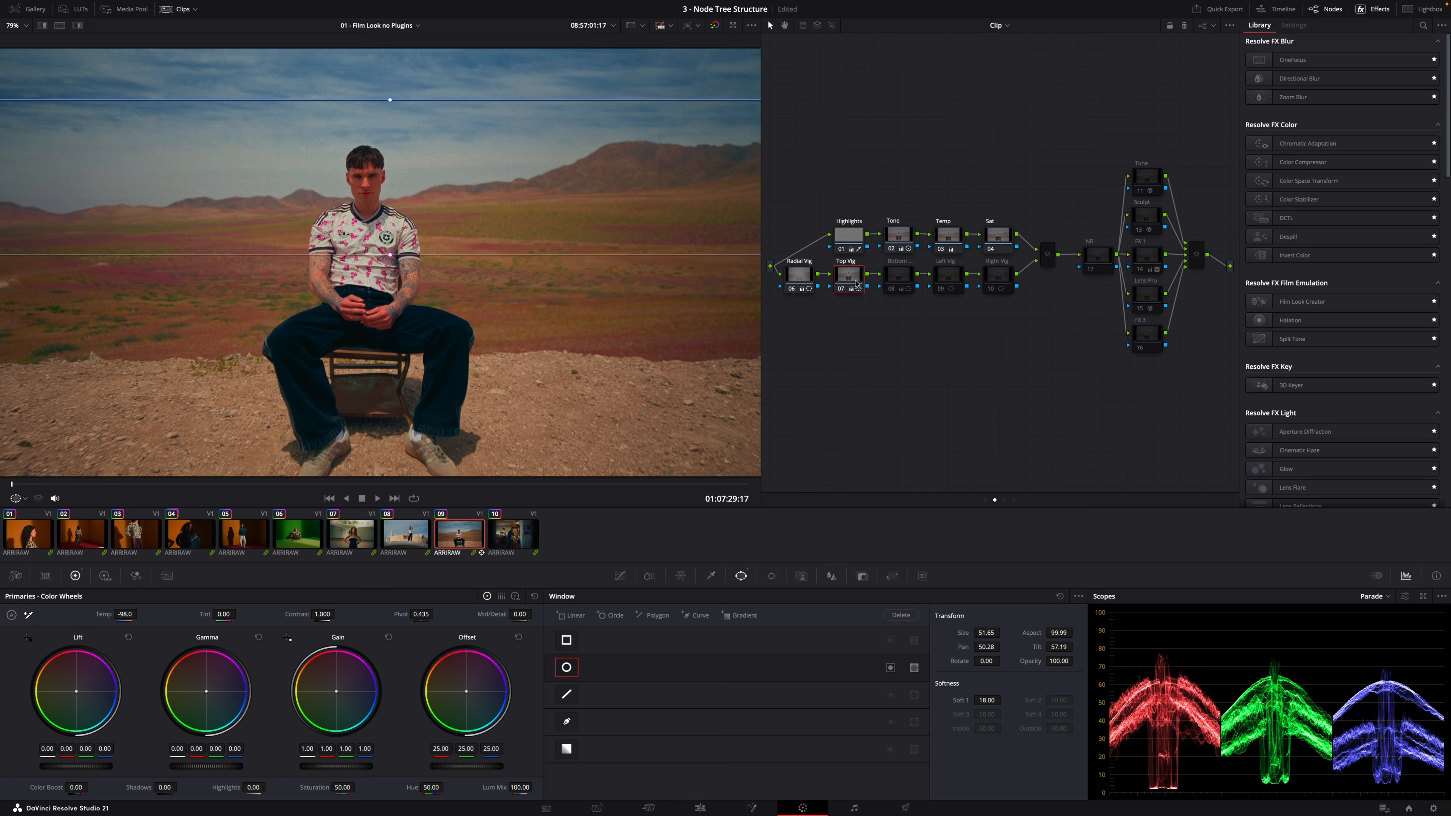
left_click(893, 280)
key("ctrl+d")
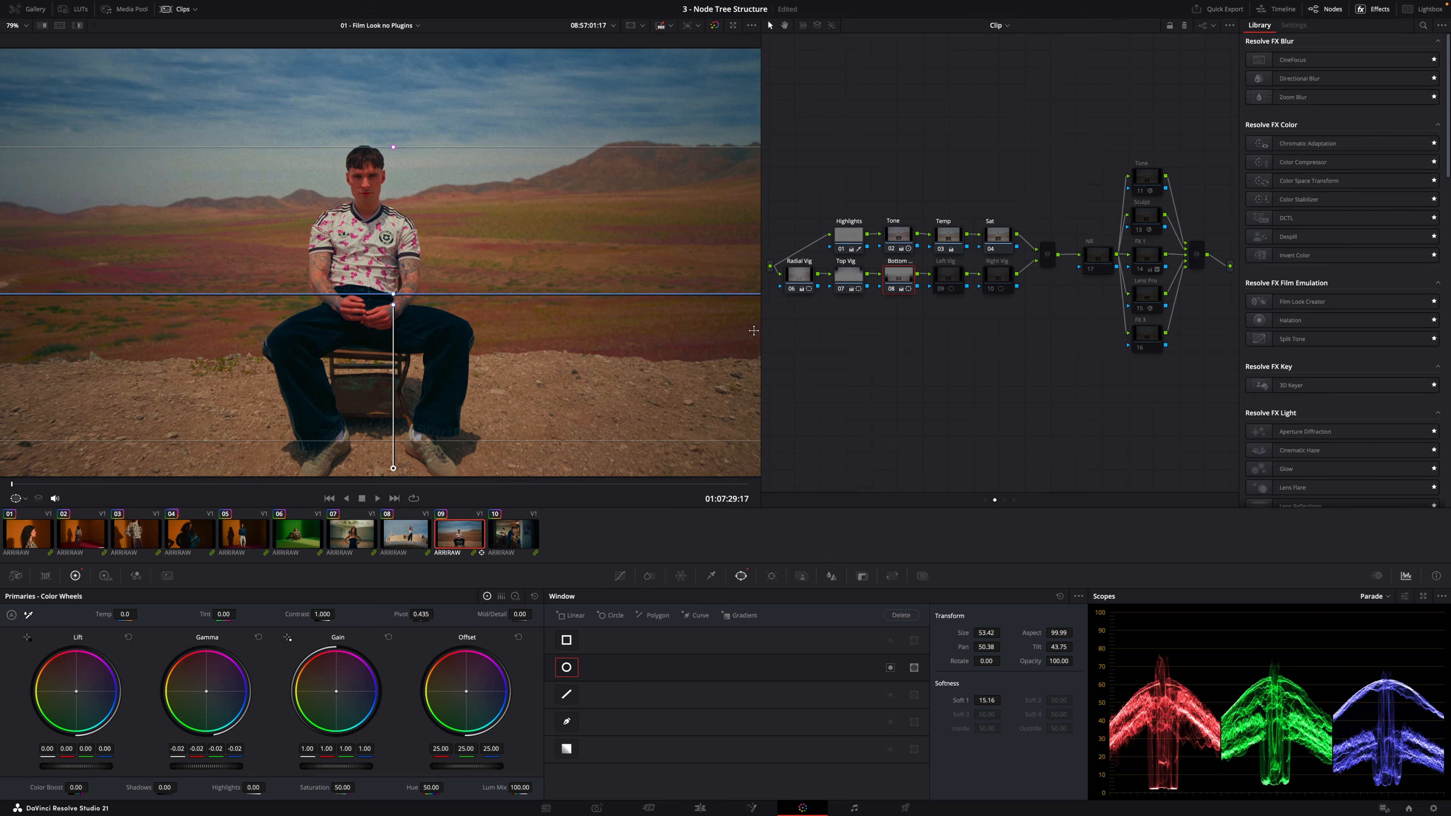
left_click_drag(754, 330, 752, 344)
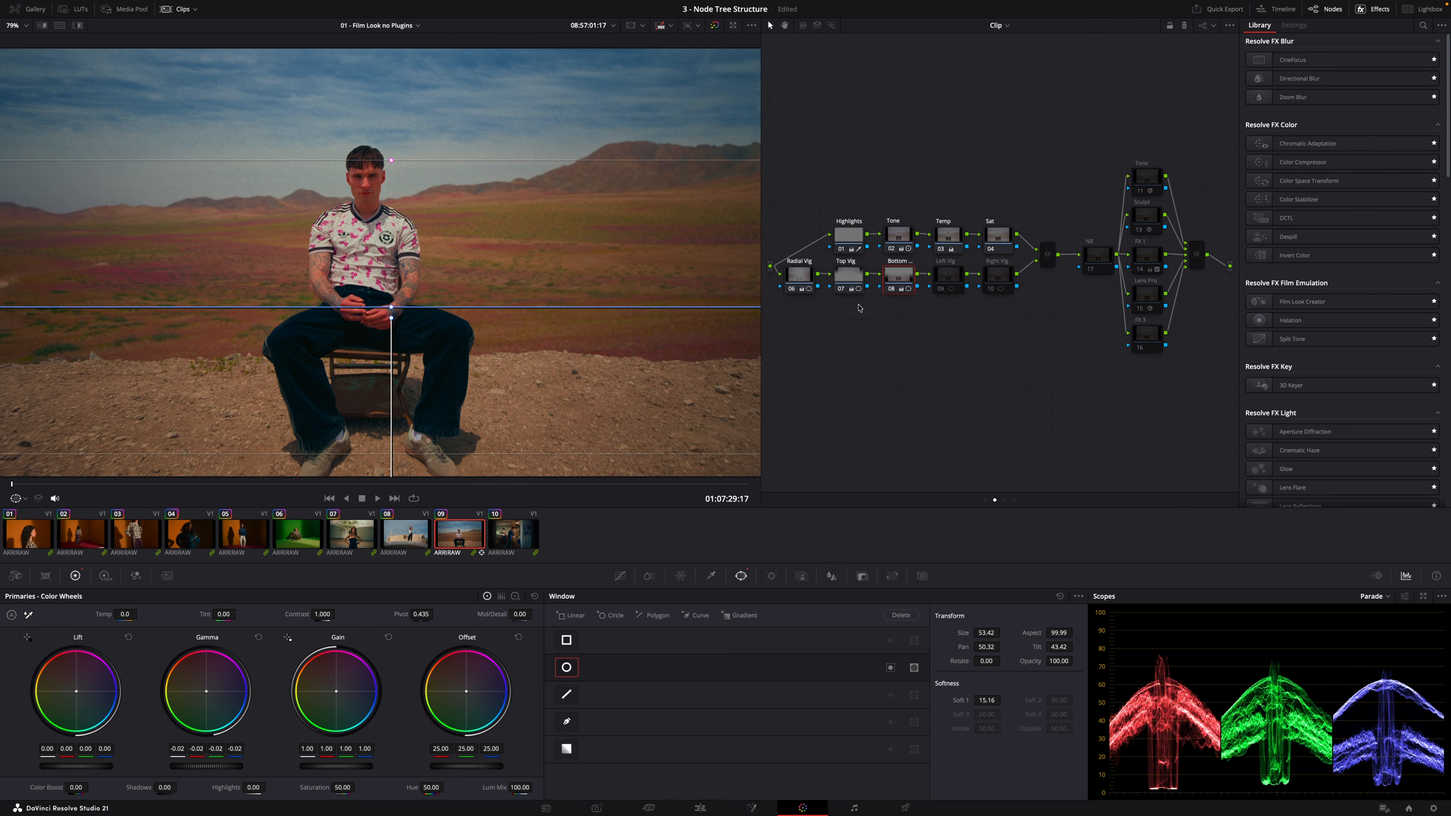
Re-enable the Left Vig and Right Vig nodes, nudging each vignette window slightly in the viewer
left_click(940, 280)
key("ctrl+d")
mouse_move(169, 248)
left_mouse_down()
mouse_move(166, 264)
mouse_move(147, 241)
left_mouse_up()
left_click(997, 277)
key("ctrl+d")
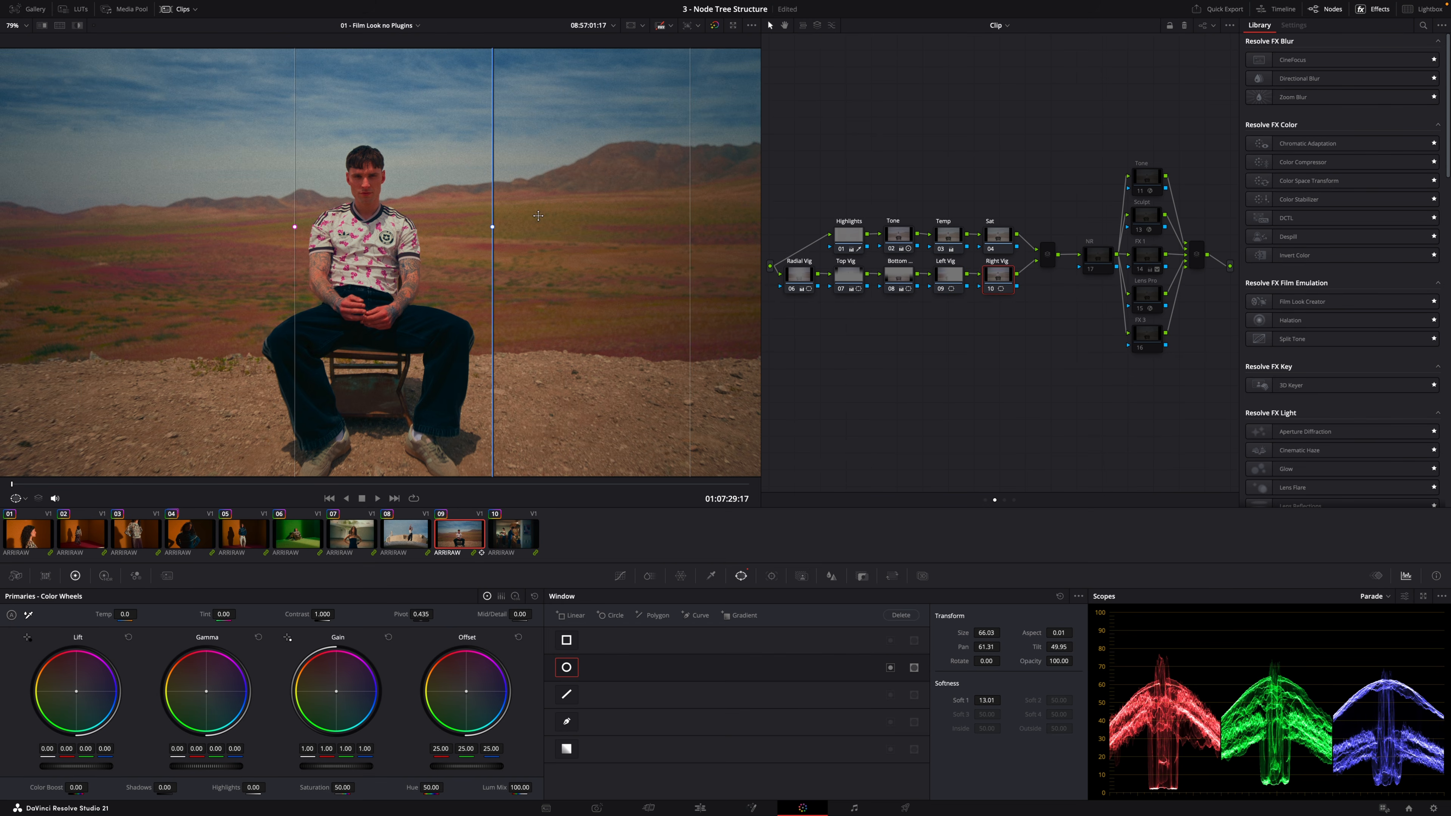
left_click_drag(594, 236, 583, 233)
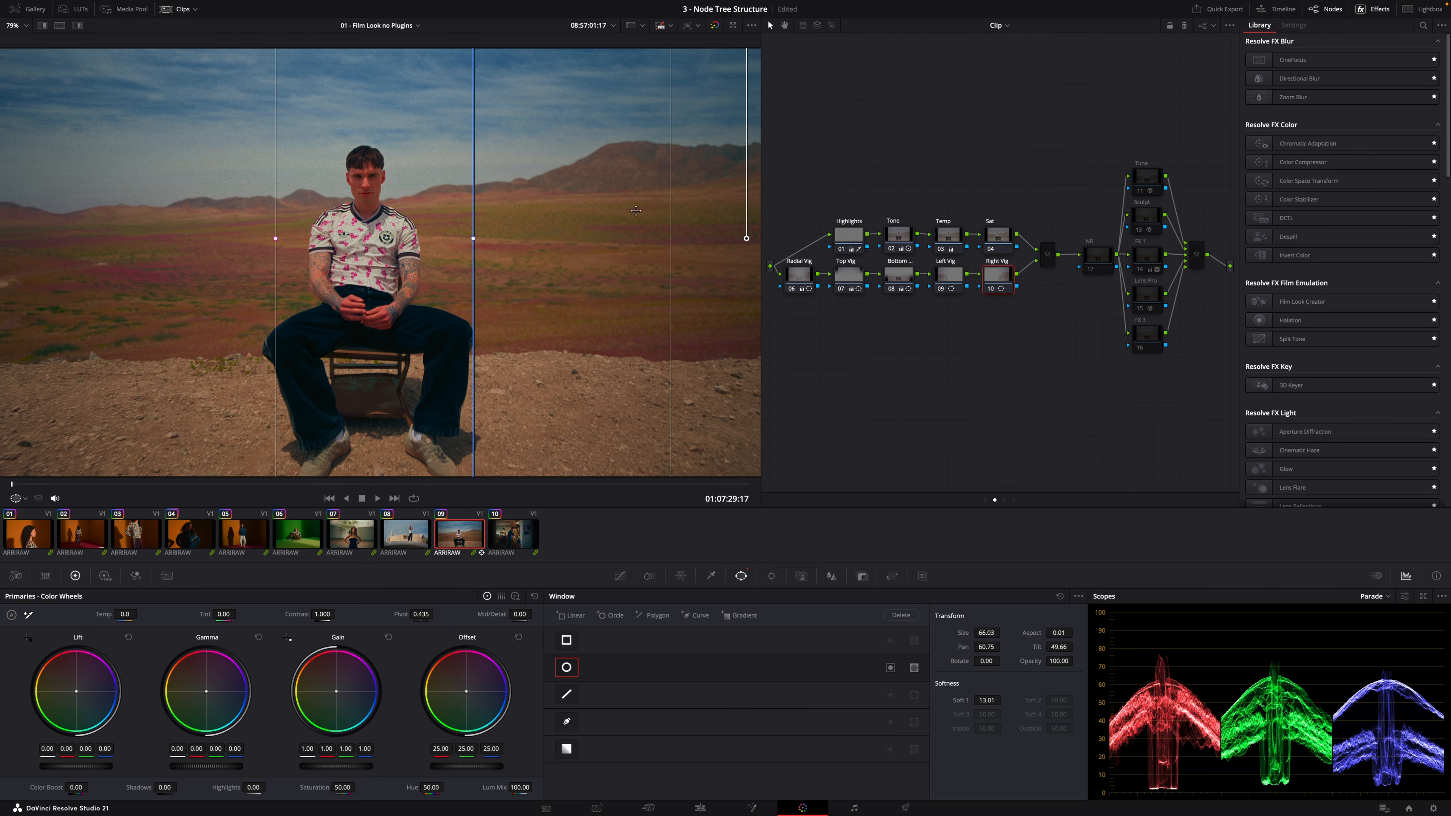
Enable the NR node and open the Tone node's DCTL settings in the parallel group
left_click_drag(1095, 263, 1083, 263)
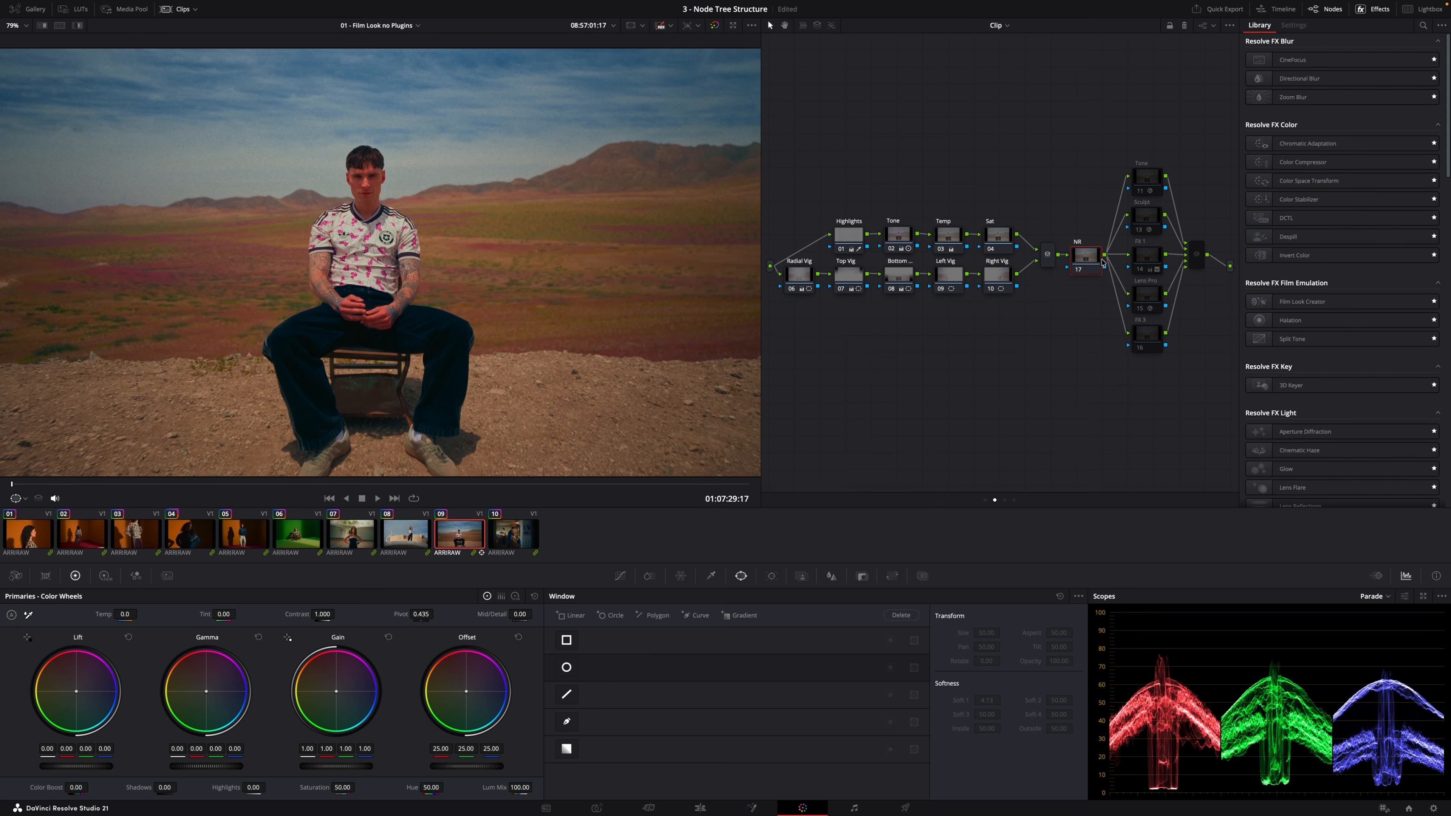
left_click_drag(1220, 378, 1135, 150)
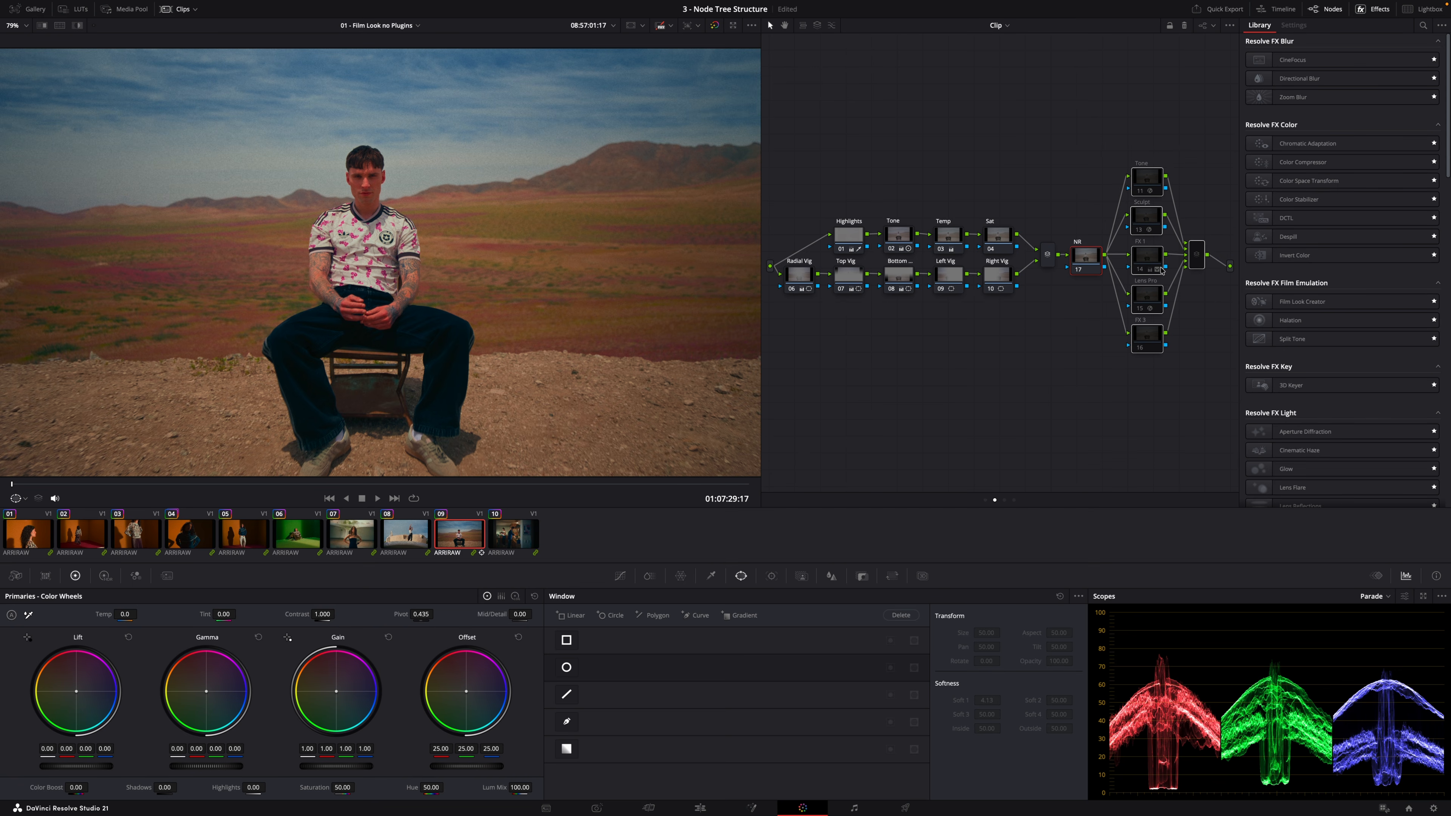
left_click(1154, 178)
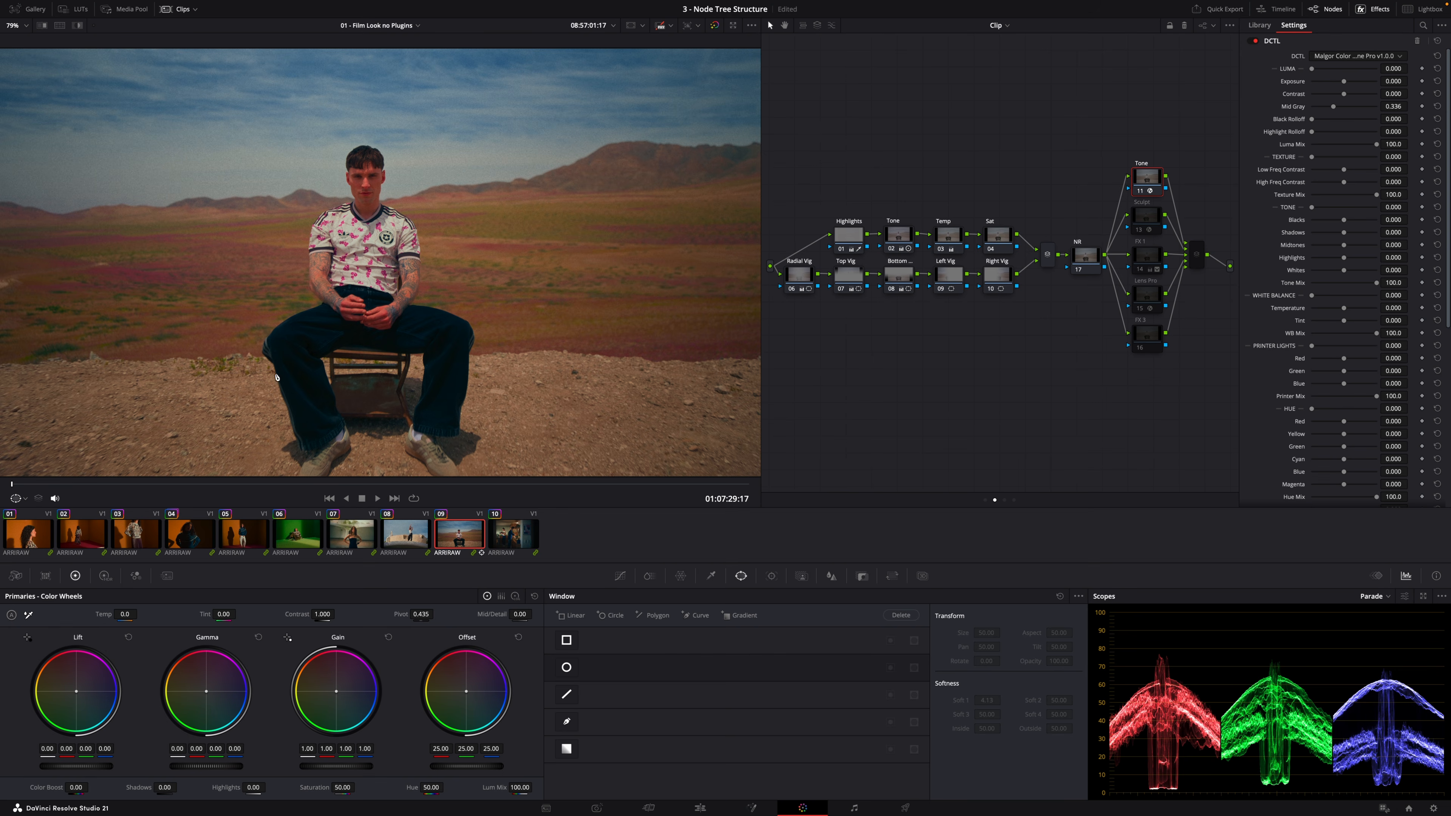
Browse the Tone node's DCTL list and adjust its Midtones slider
left_click(623, 578)
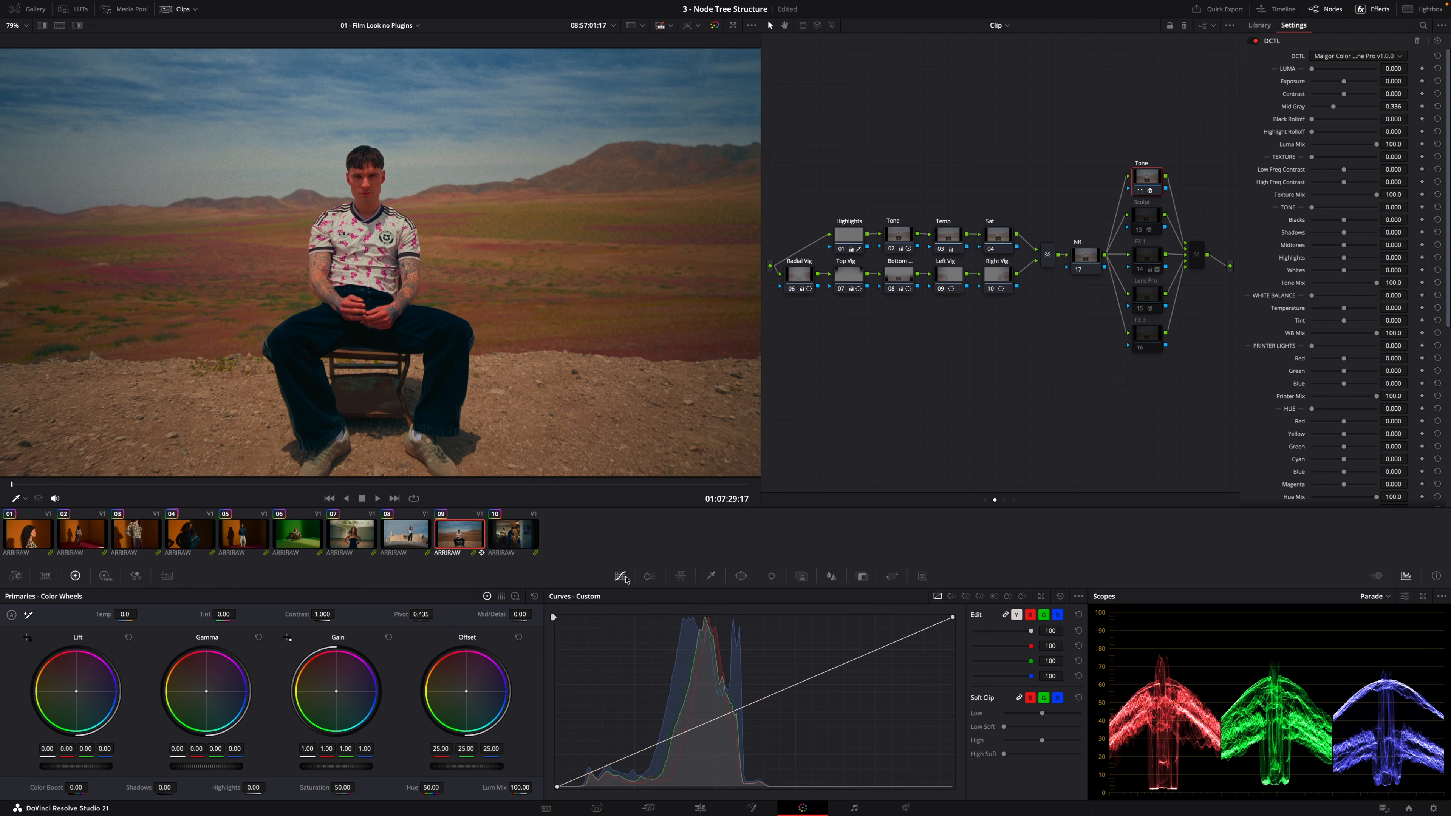
left_click(105, 576)
left_click(68, 575)
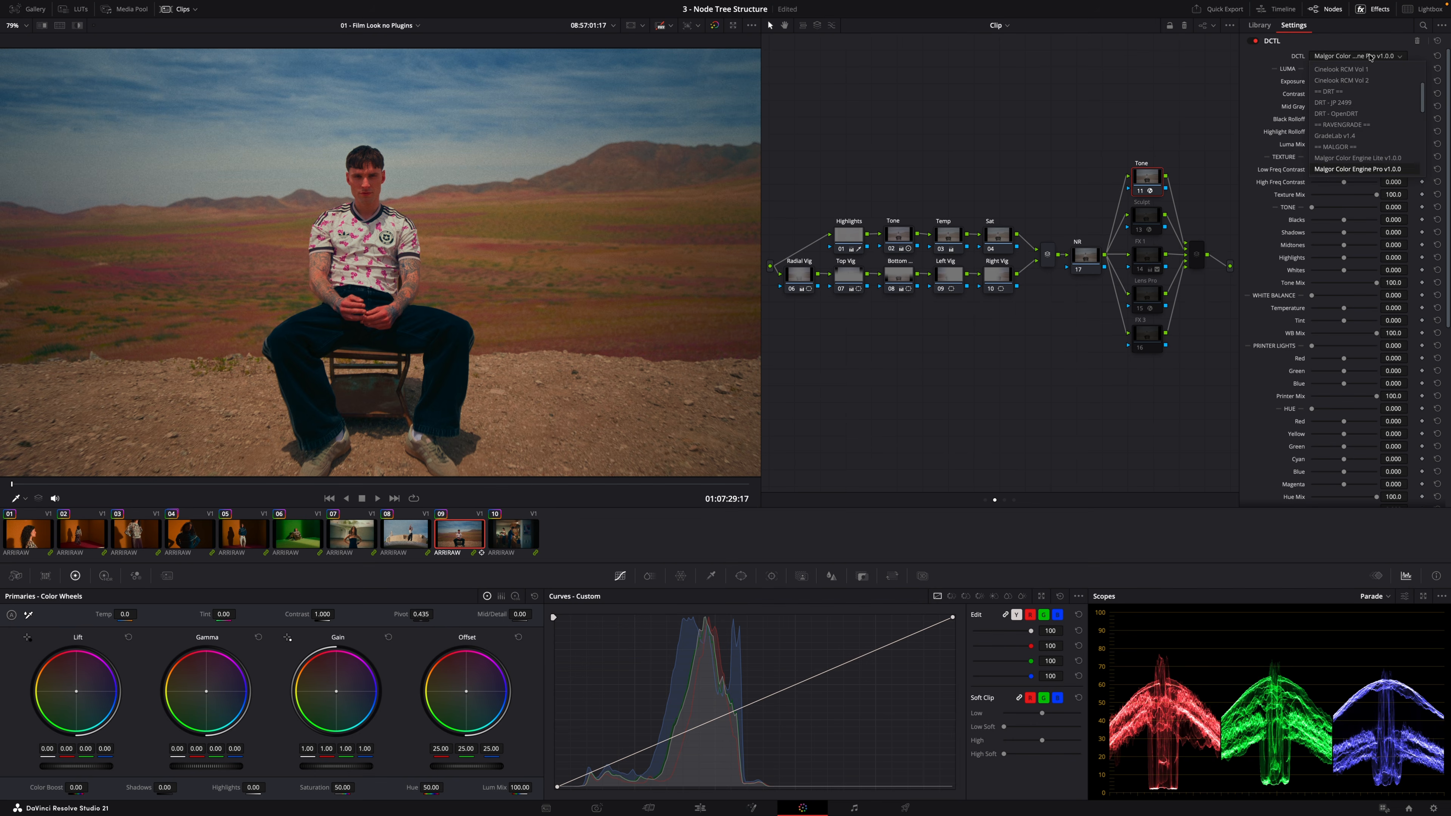
left_click_drag(1344, 246, 1347, 259)
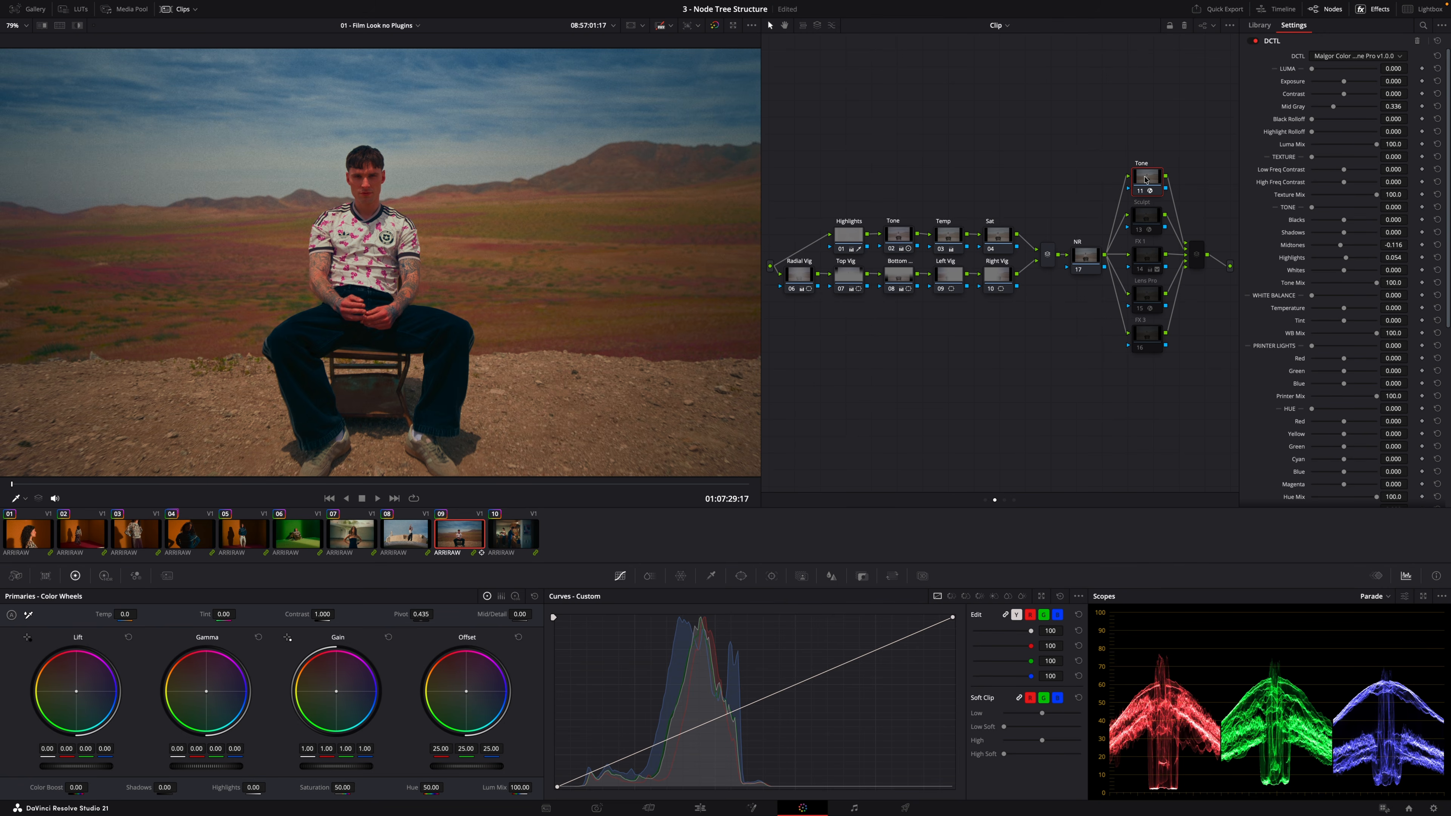
Rename the node below Tone as Palette
left_click(1146, 221)
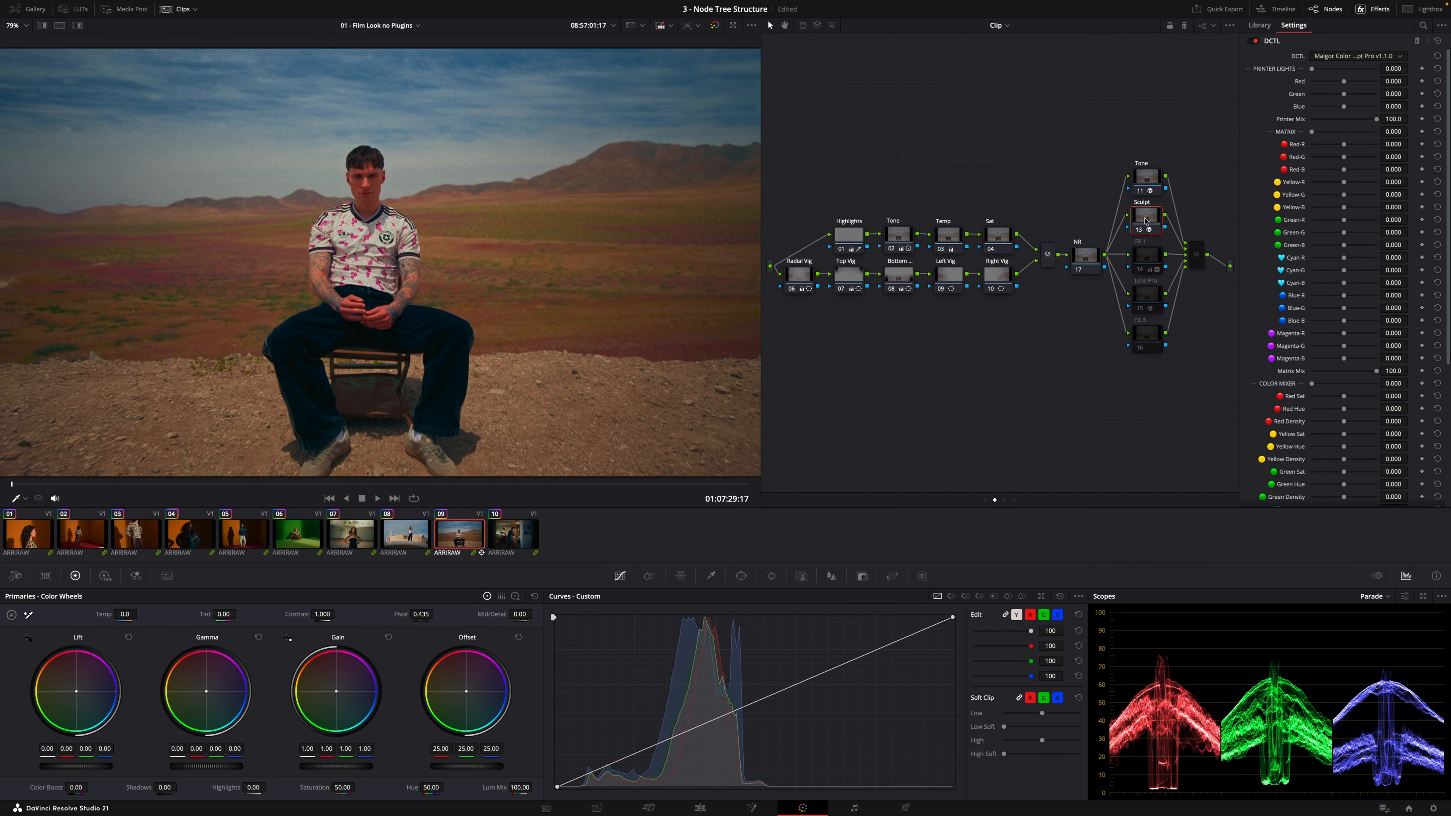
double_click(1146, 221)
type("Palette")
key("Return")
Test the Palette node's Blue Sat and Red Density sliders, resetting each one to zero
scroll(1232, 171, "down", 2)
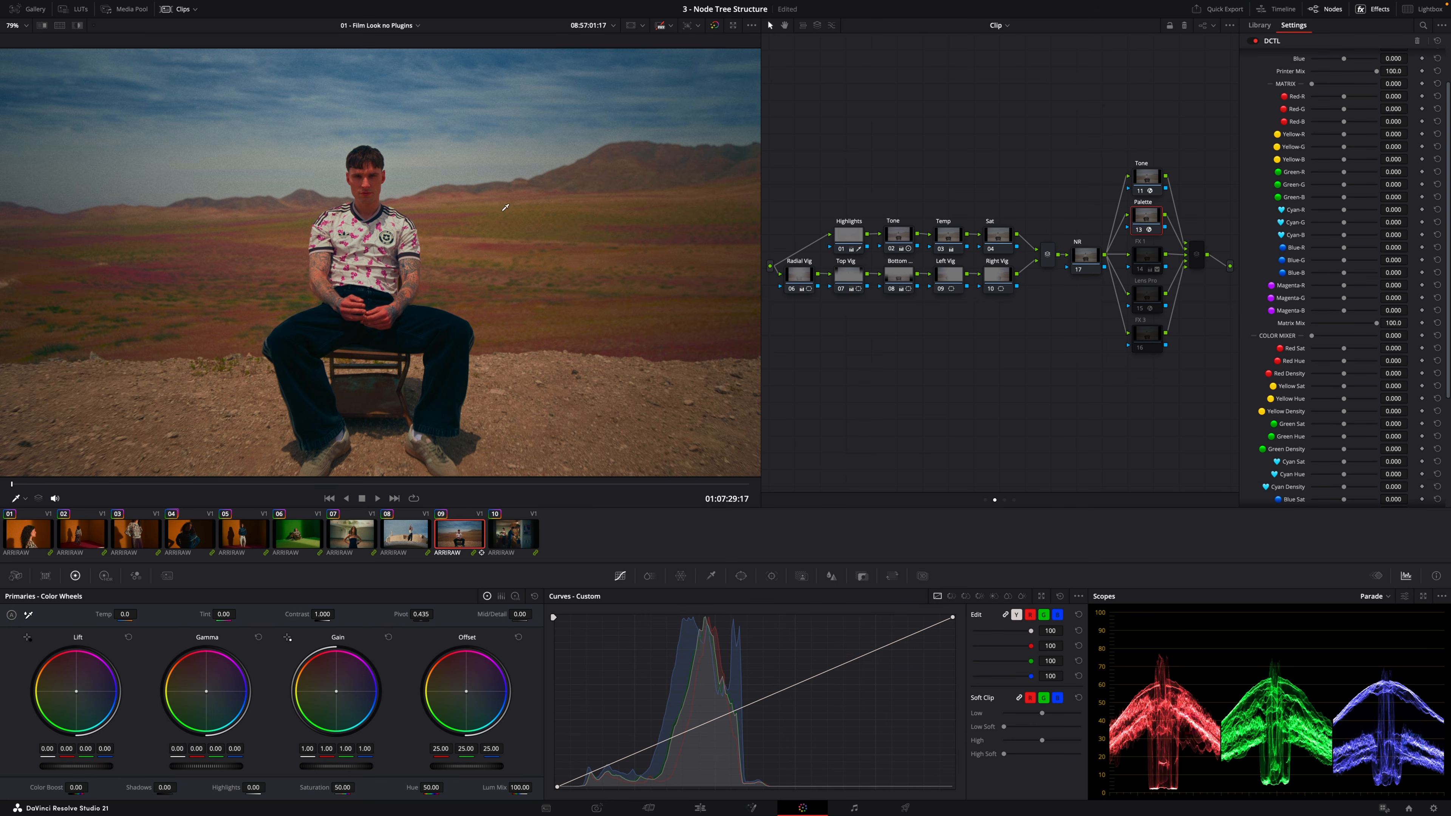
scroll(1374, 325, "down", 1)
scroll(1350, 455, "down", 1)
left_click_drag(1345, 467, 1281, 468)
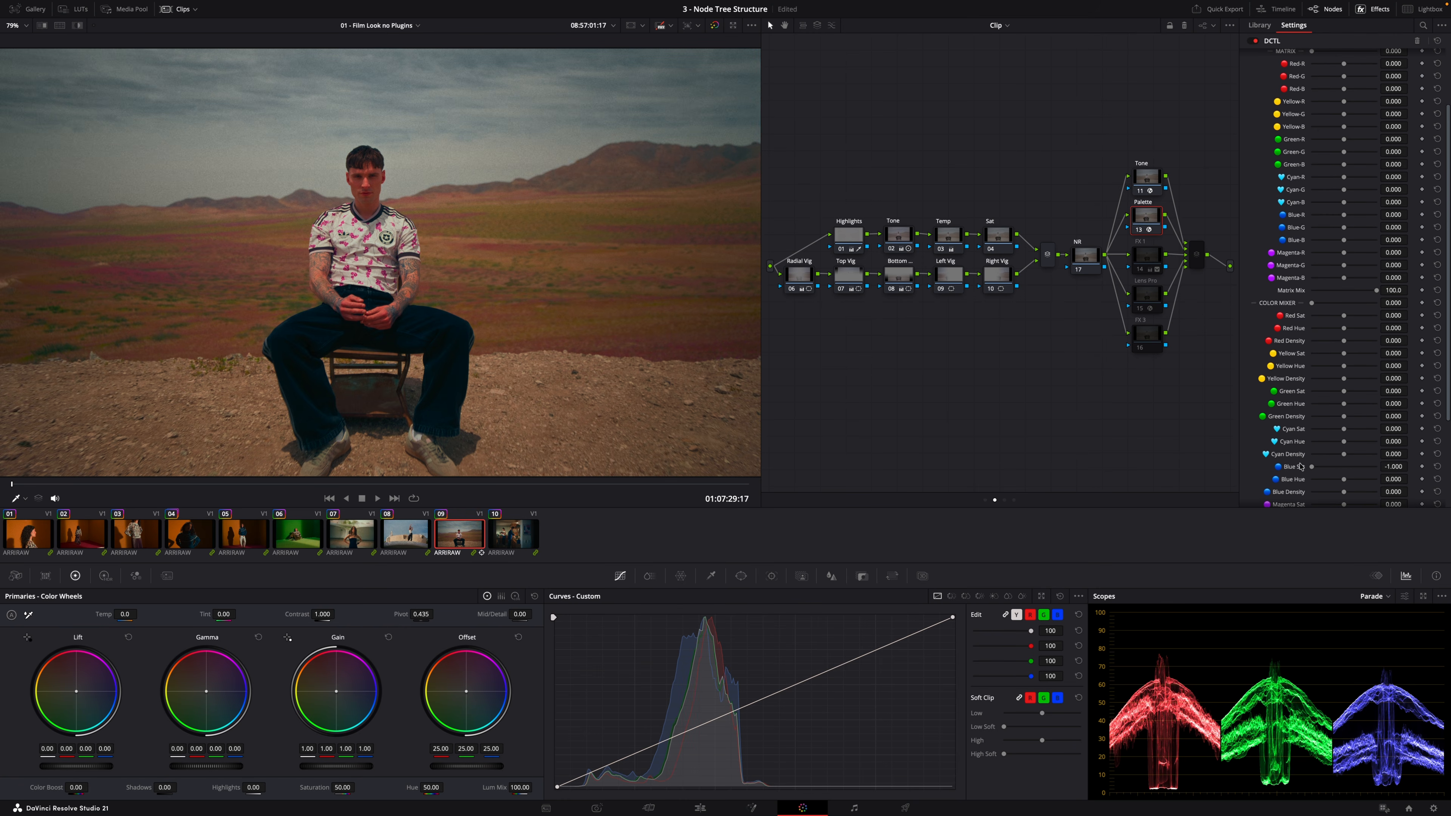
double_click(1294, 467)
left_click_drag(1347, 343, 1333, 344)
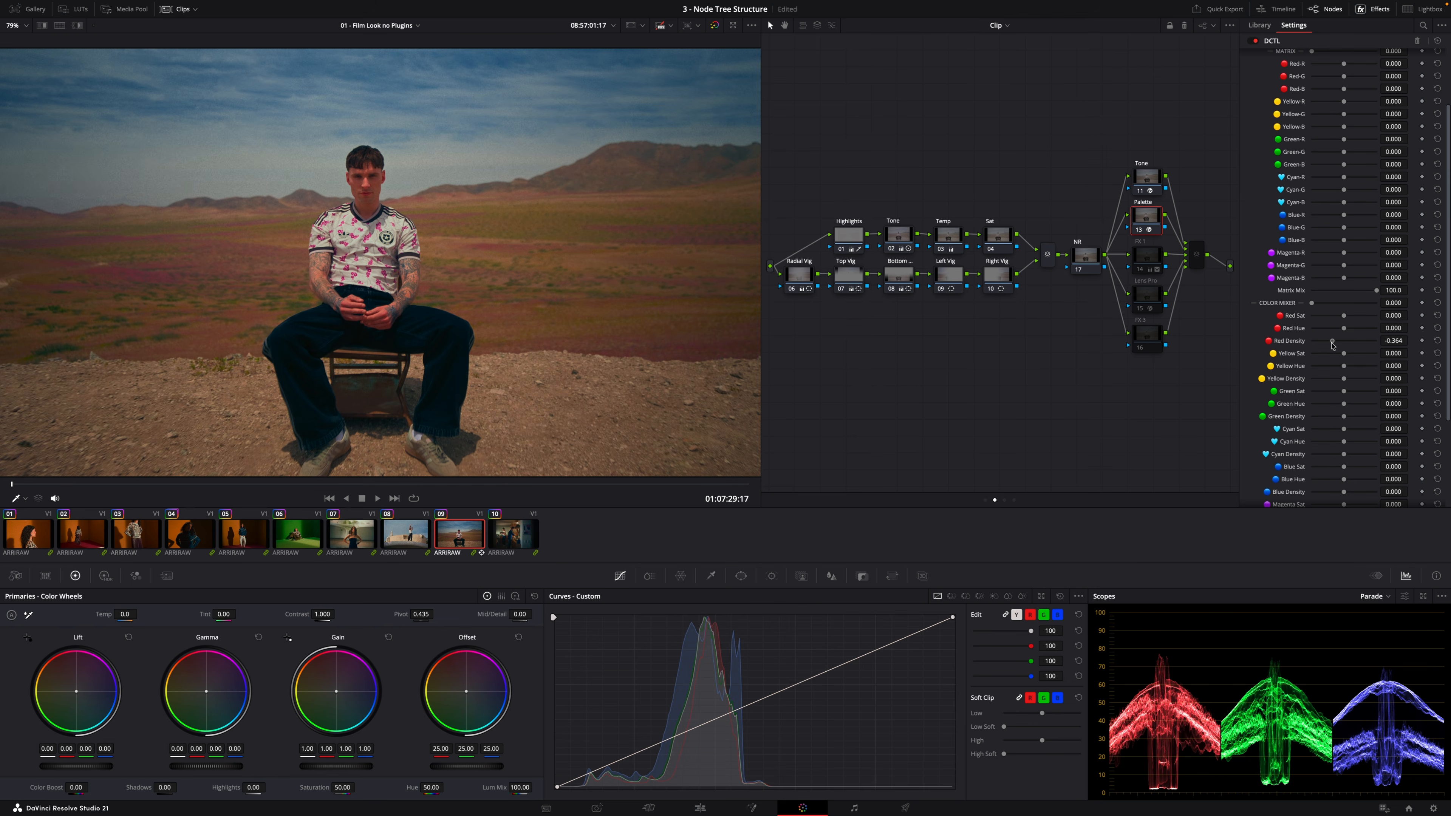
double_click(1290, 342)
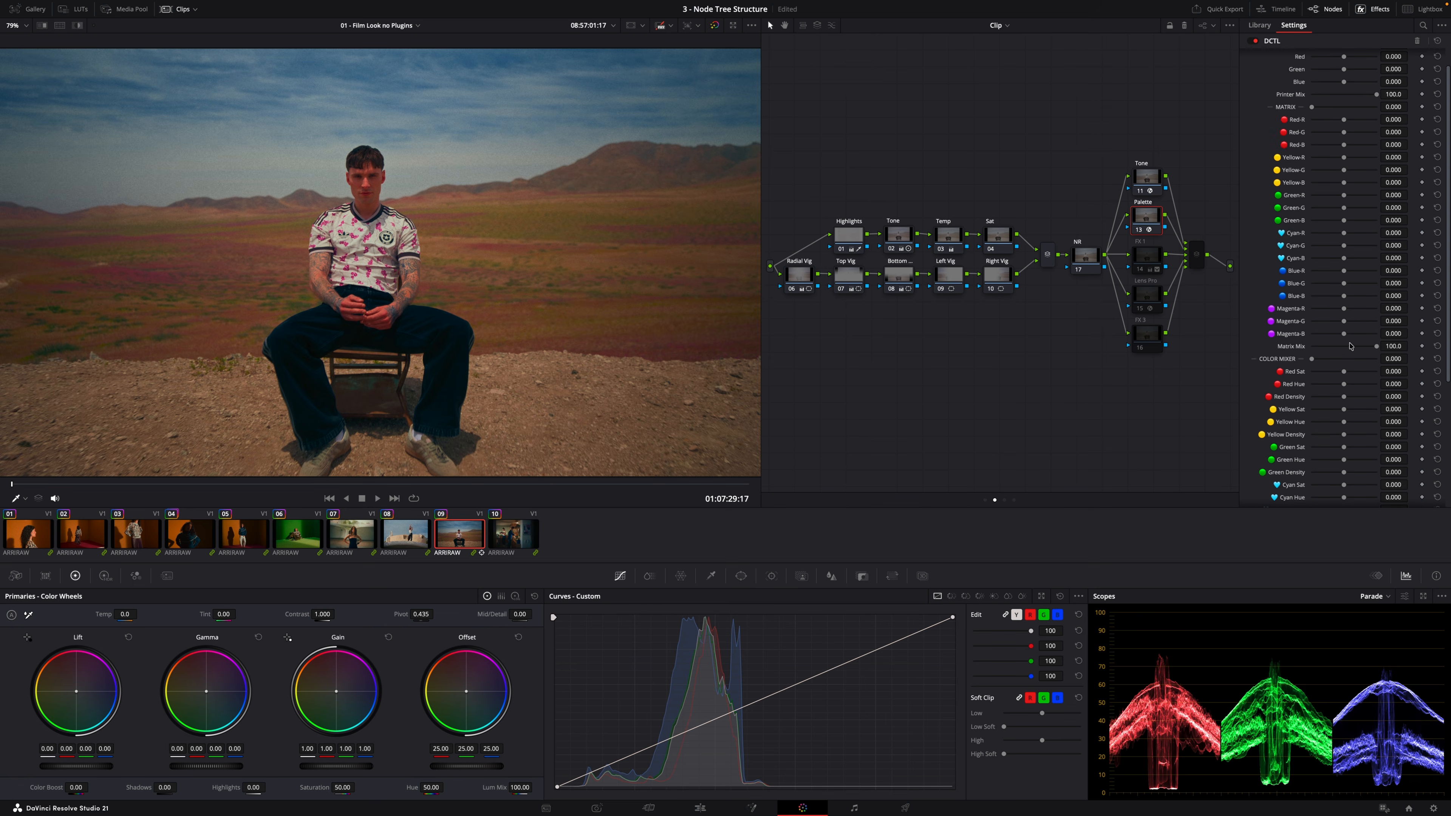
Examine the Palette node's DCTL parameters along with the ColorSlice and Hue vs Lum curve palettes
scroll(1350, 347, "down", 5)
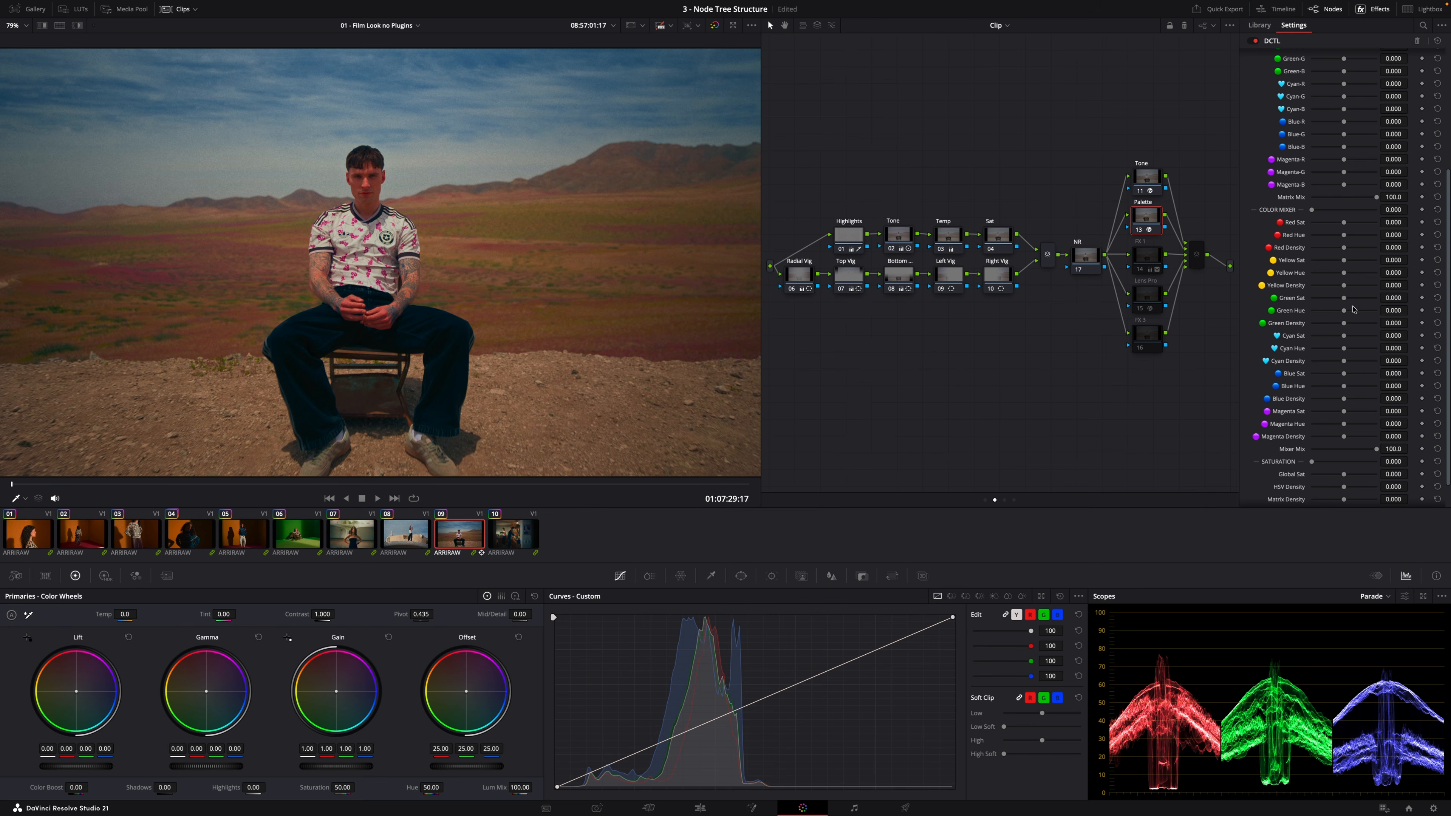
scroll(1337, 269, "up", 1)
scroll(1347, 336, "up", 1)
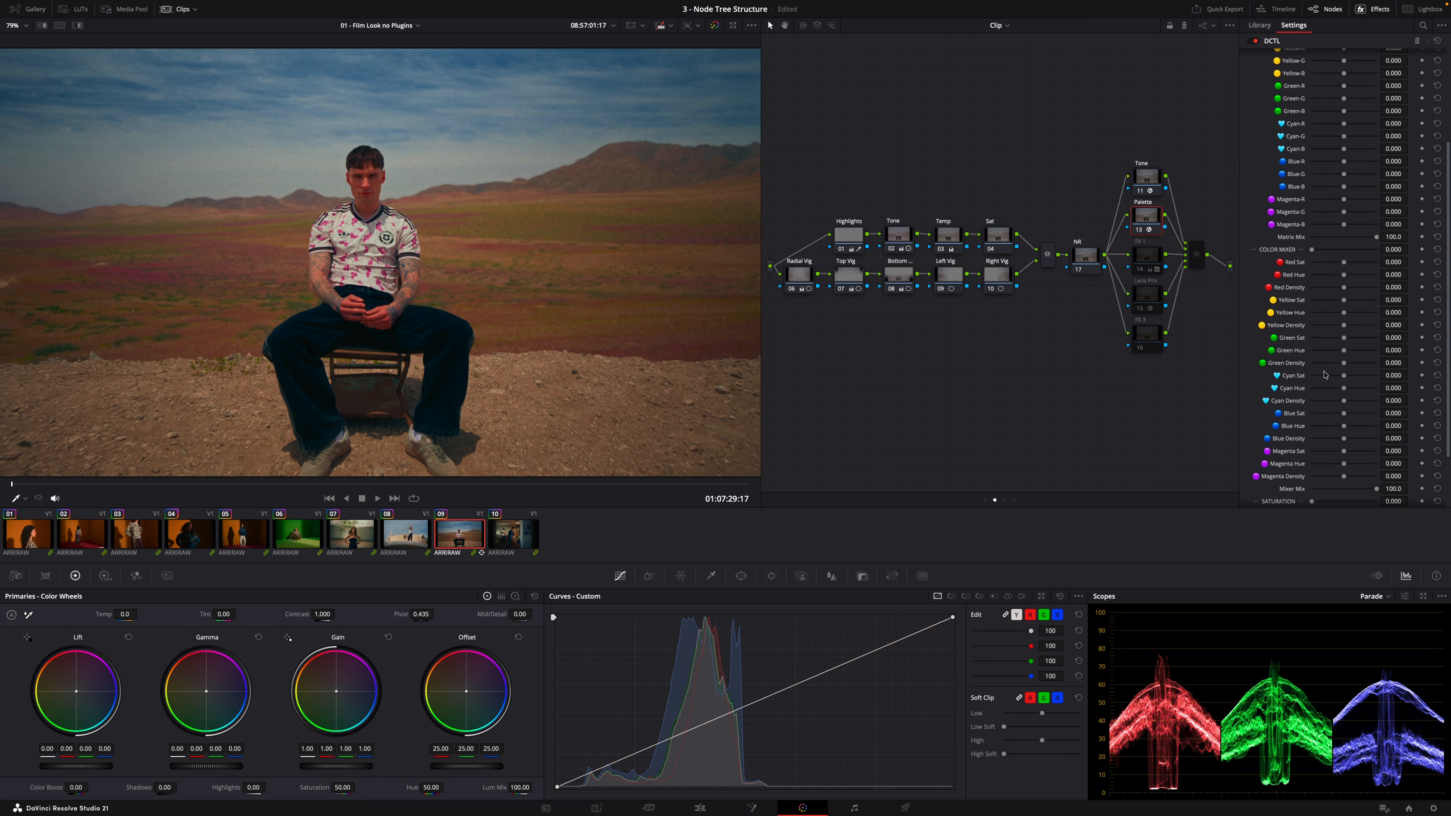
scroll(1326, 378, "down", 2)
scroll(1313, 286, "up", 6)
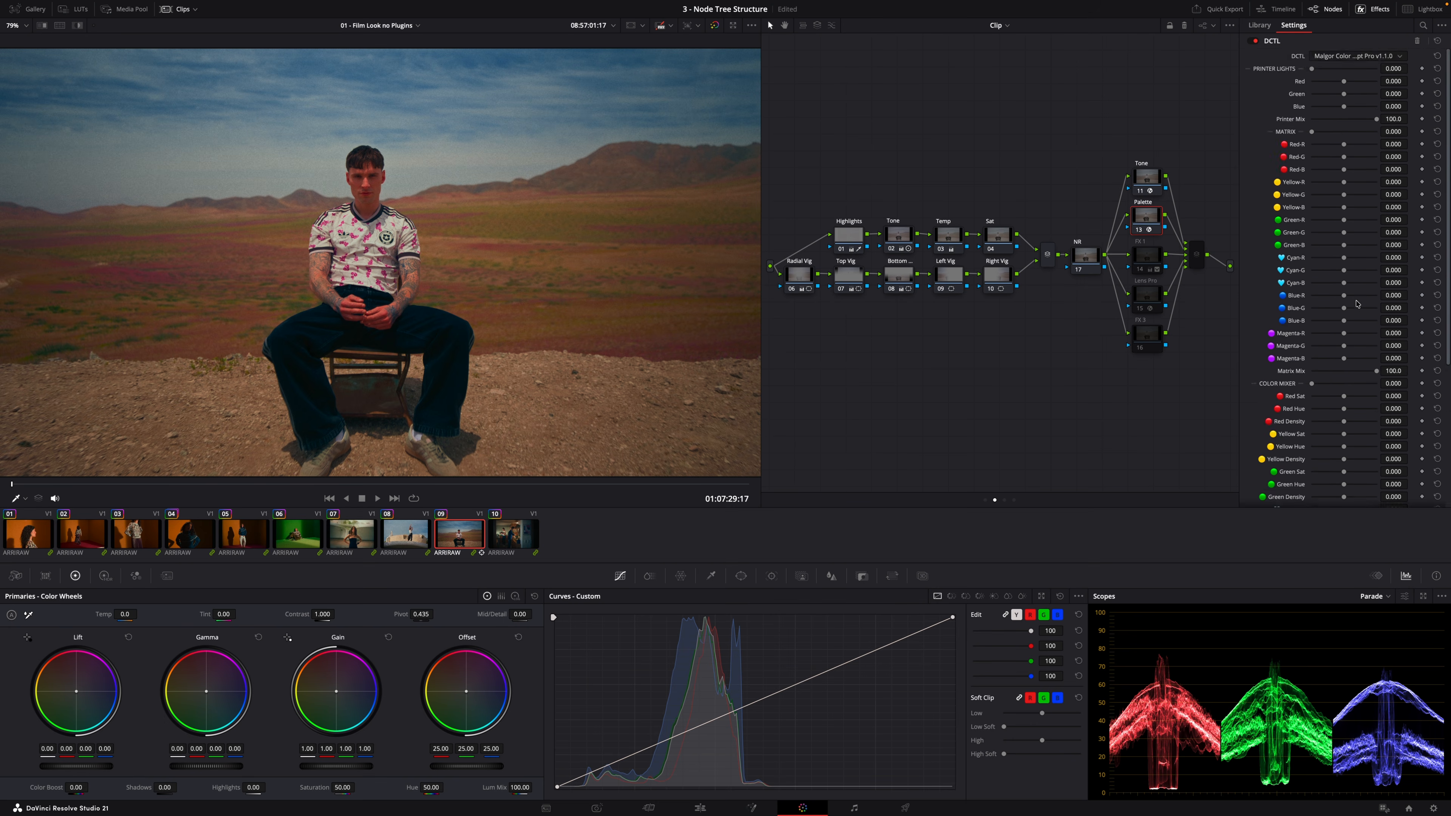
left_click(651, 581)
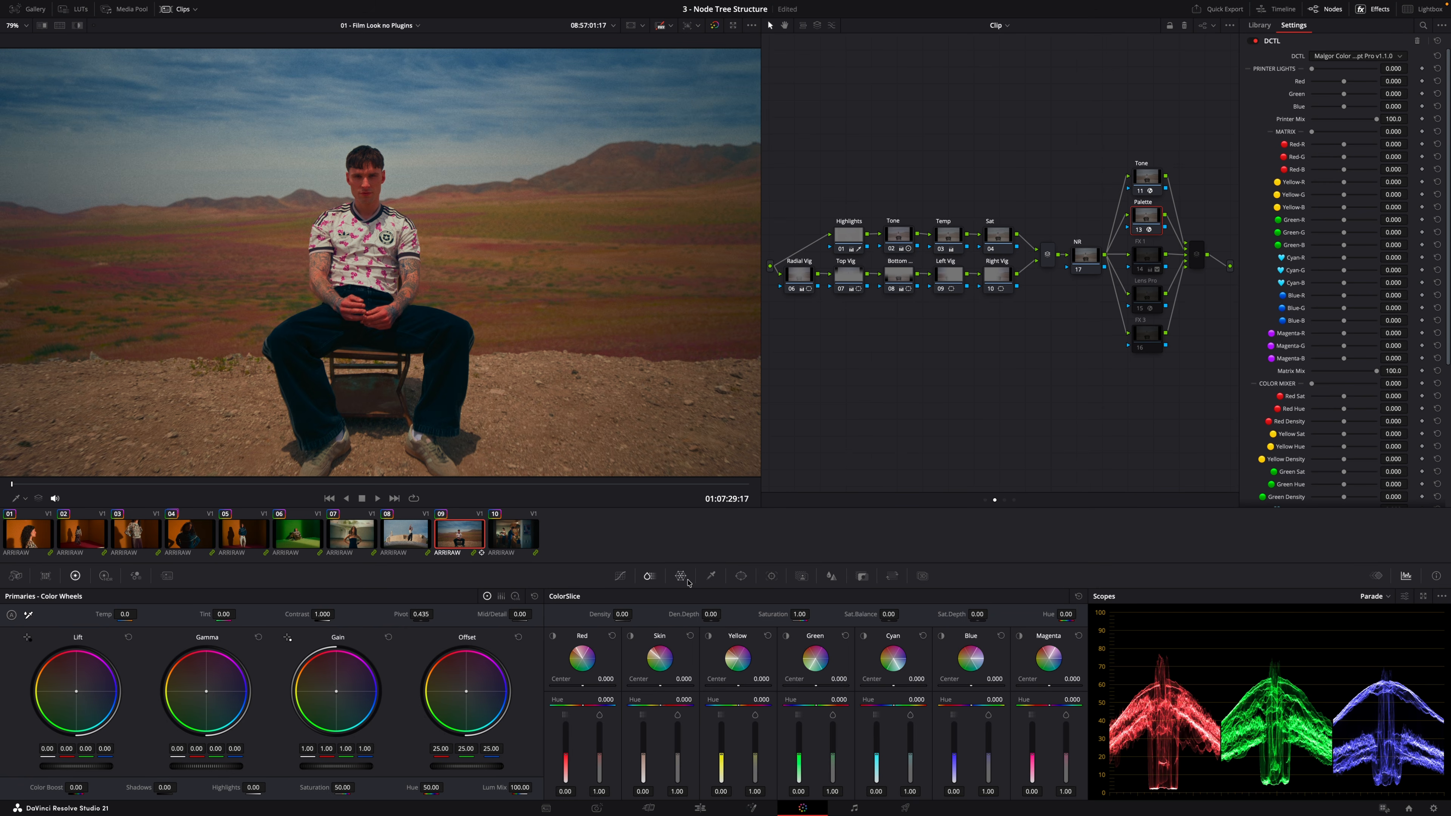
left_click(620, 577)
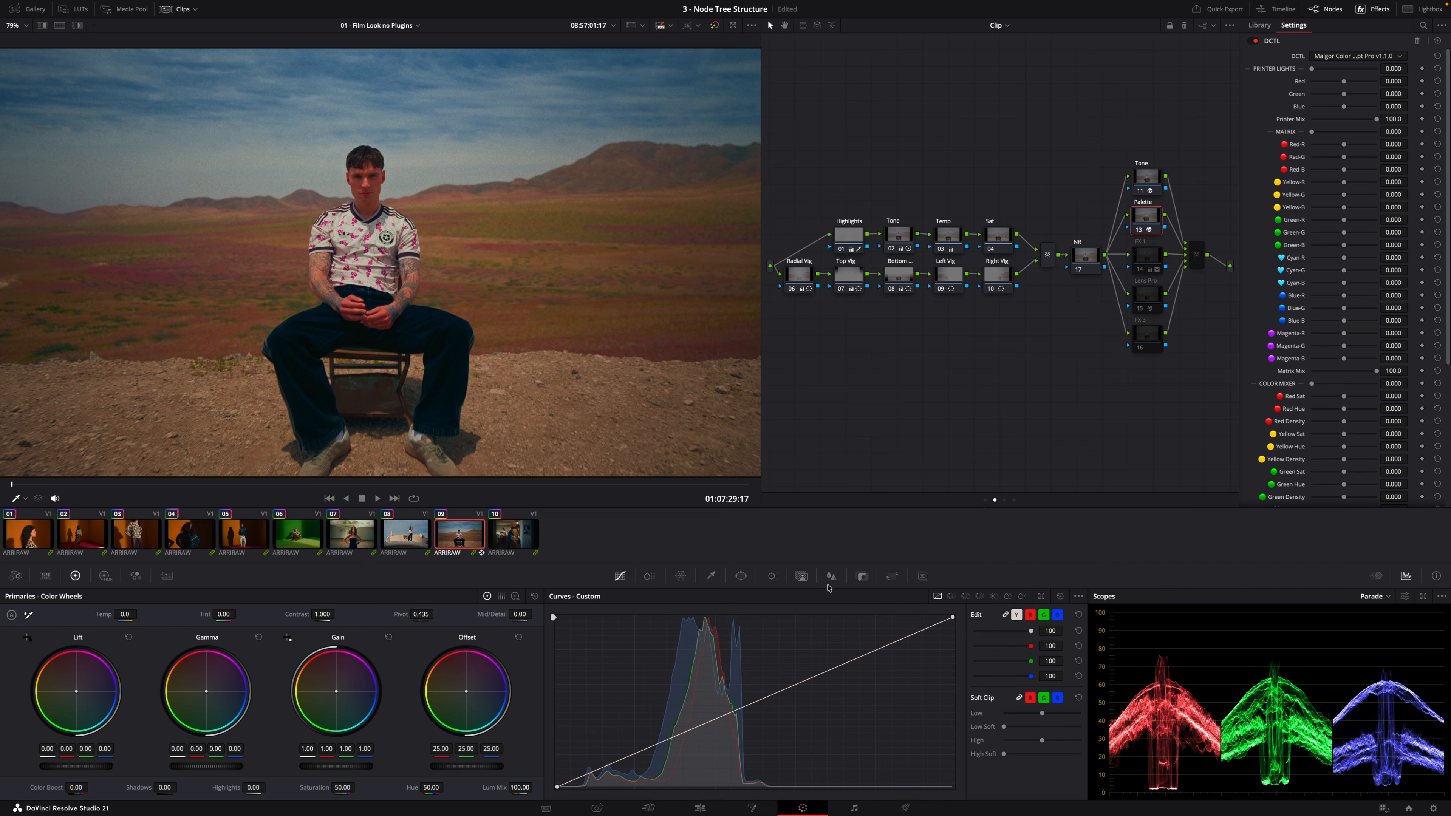
left_click(966, 598)
left_click(980, 597)
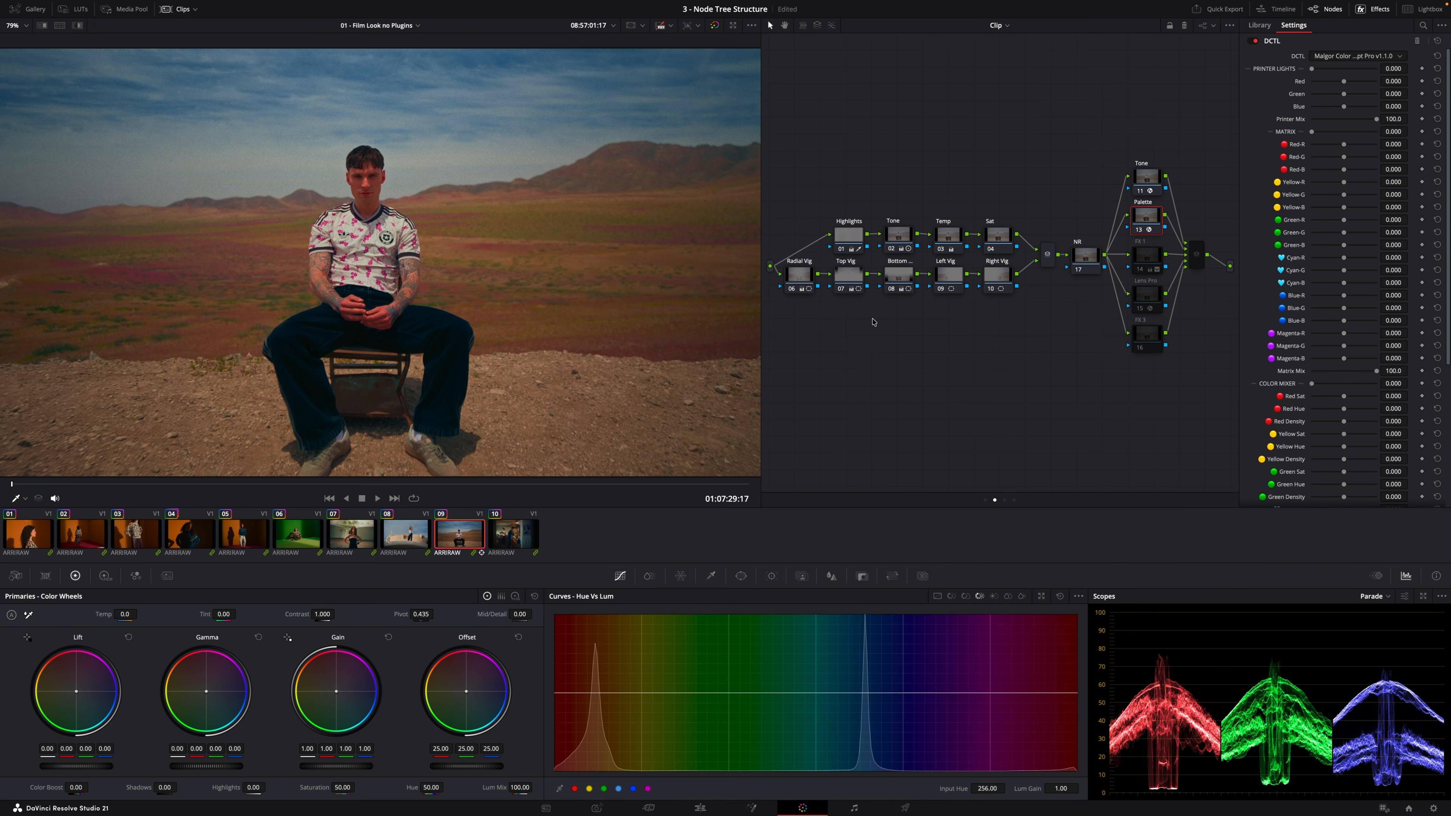
Enable the FX 1 node and view its circular window
left_click(1160, 270)
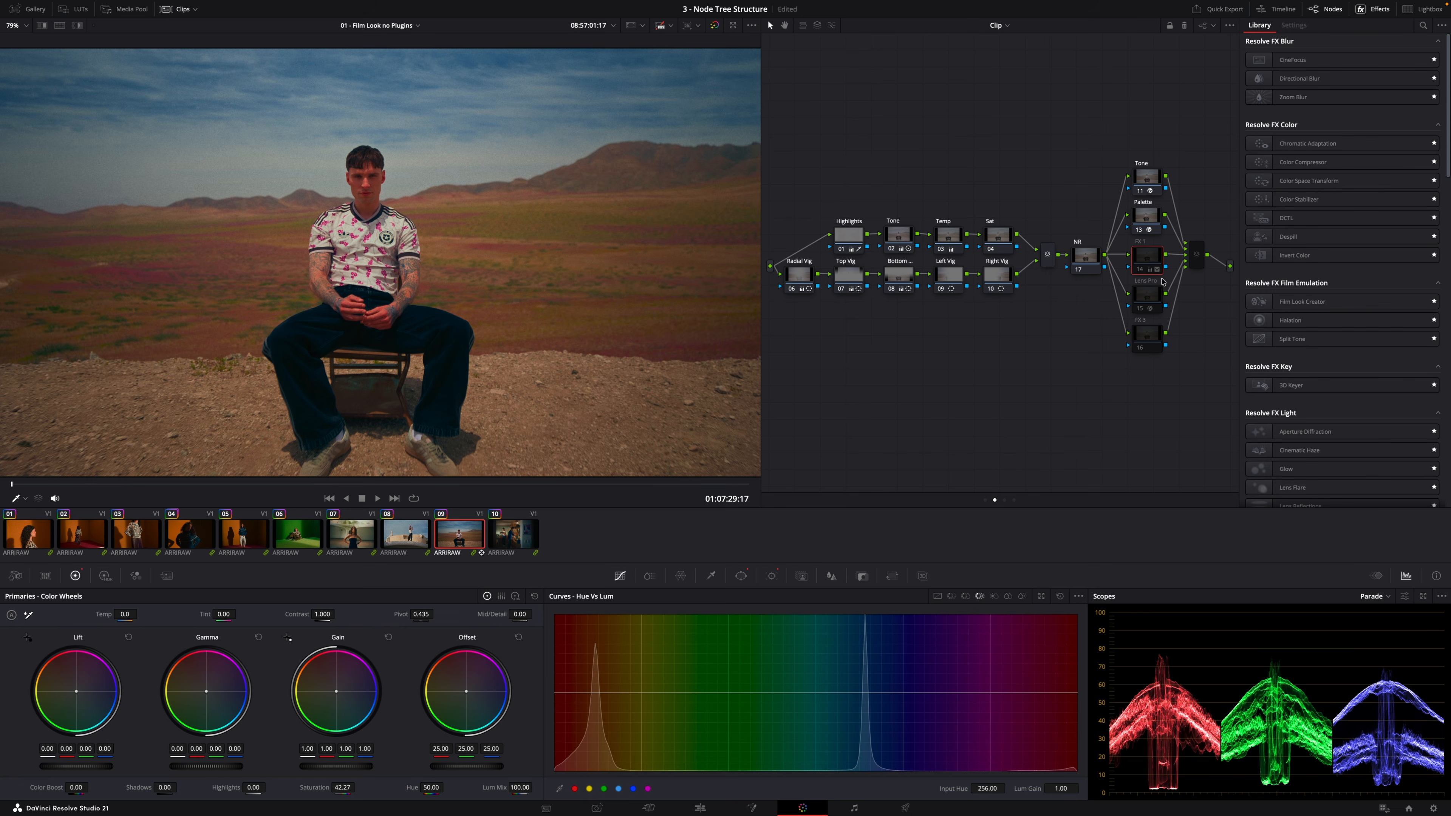
left_click(1152, 299)
left_click(1157, 263)
key("super+d")
left_click(742, 577)
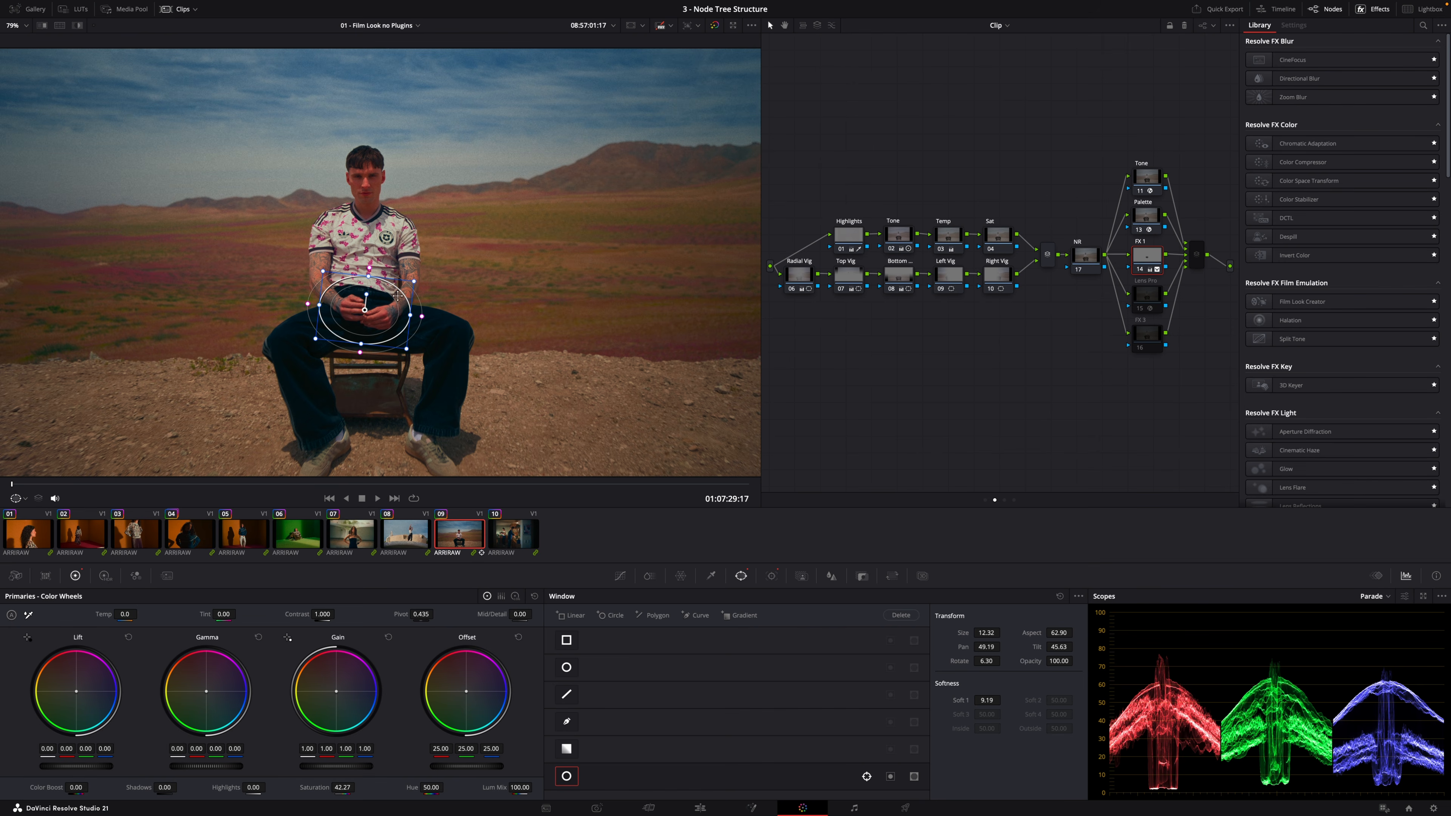
Open the Lens Pro node's DCTL settings and toggle Mask View on and off
left_click(620, 576)
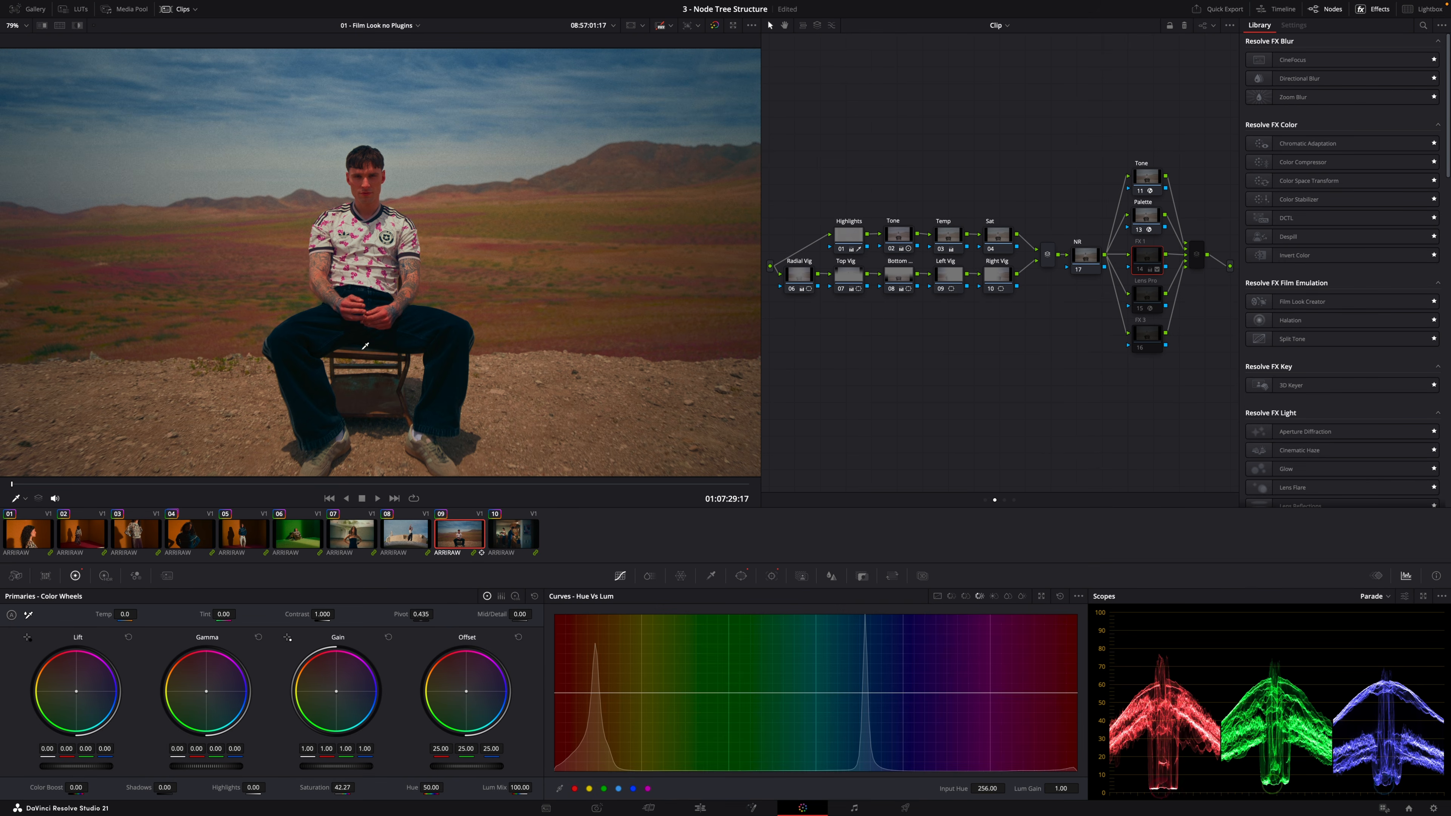
left_click(1154, 304)
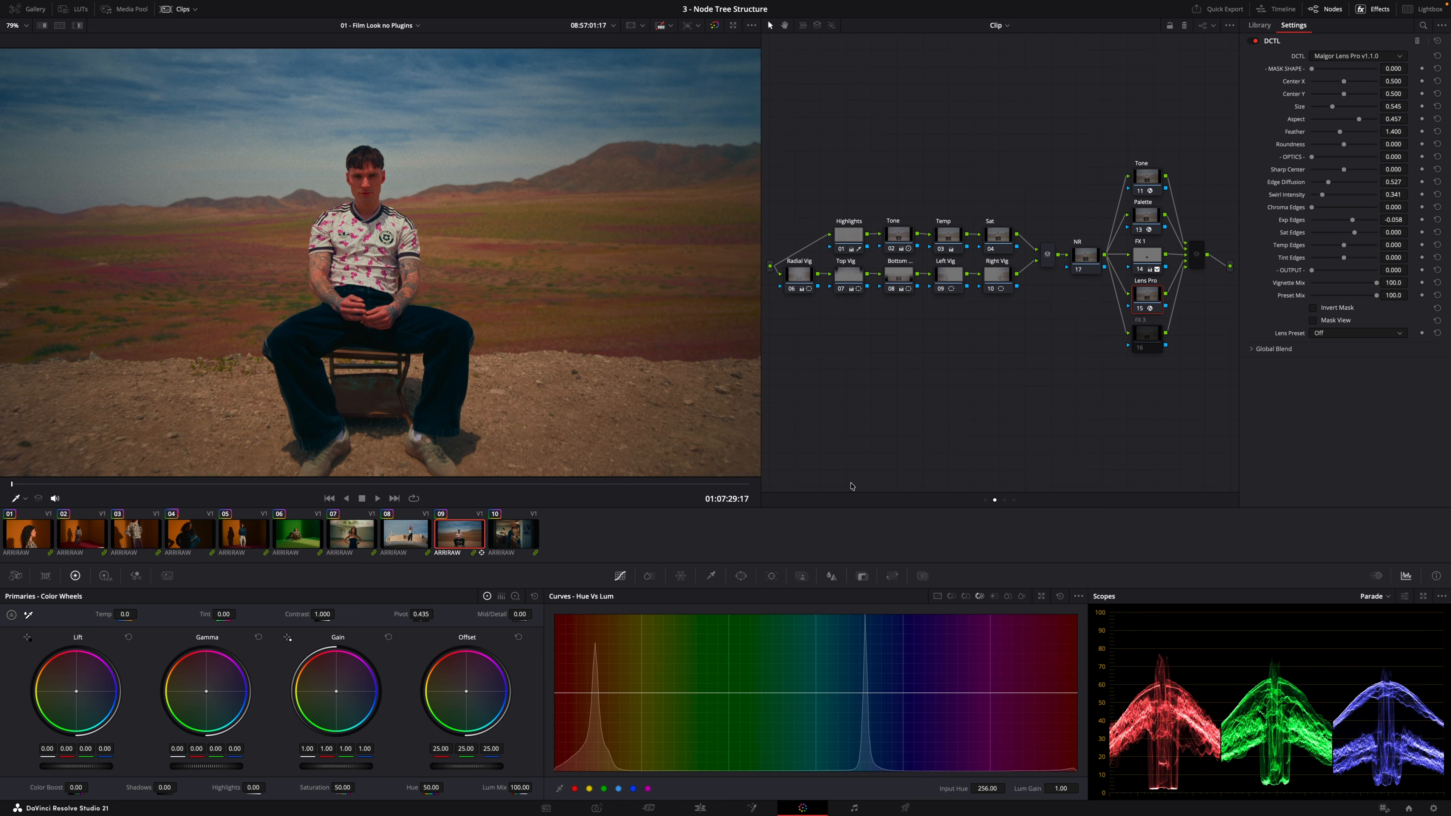
left_click(1334, 321)
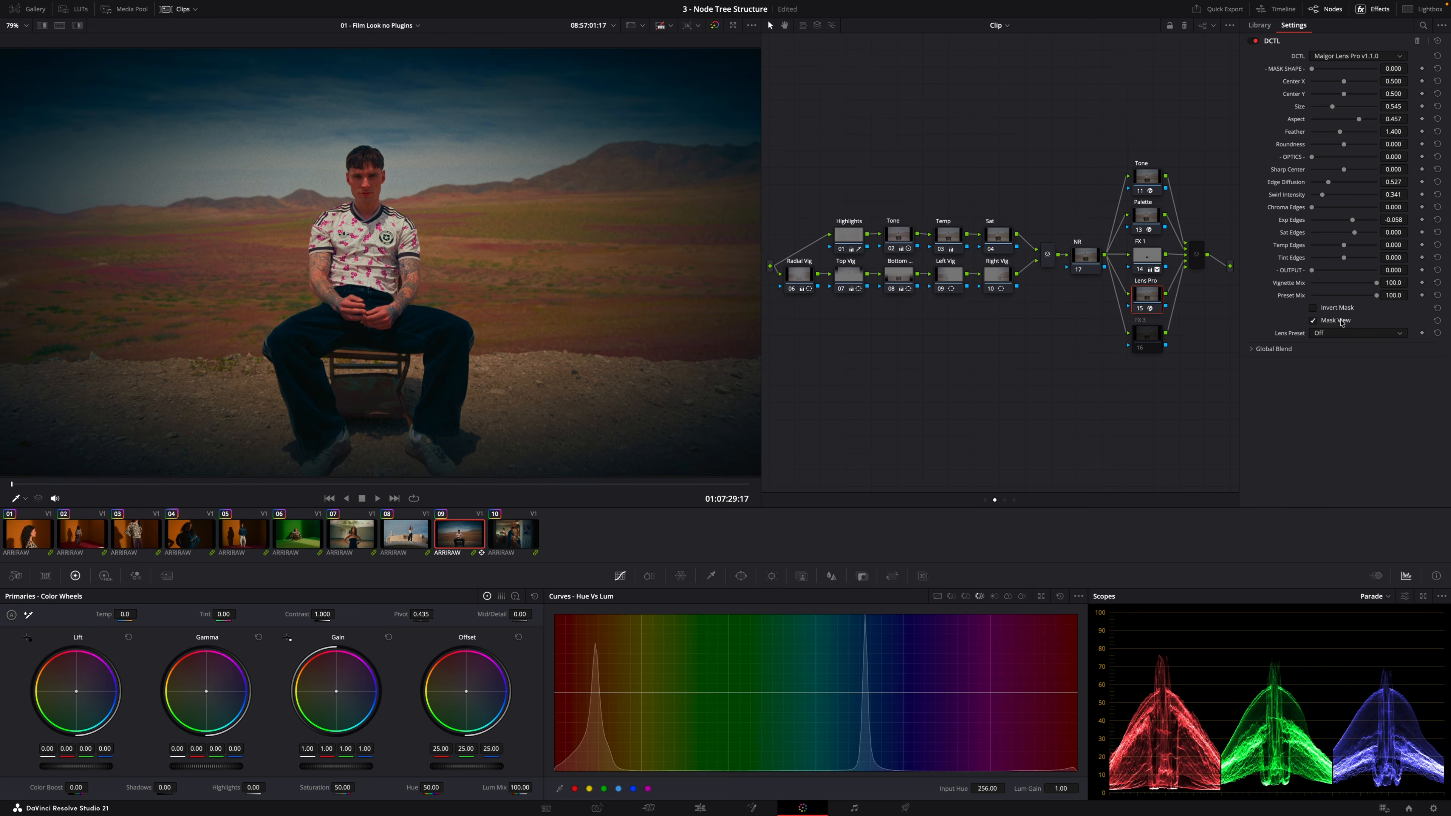
left_click(1342, 324)
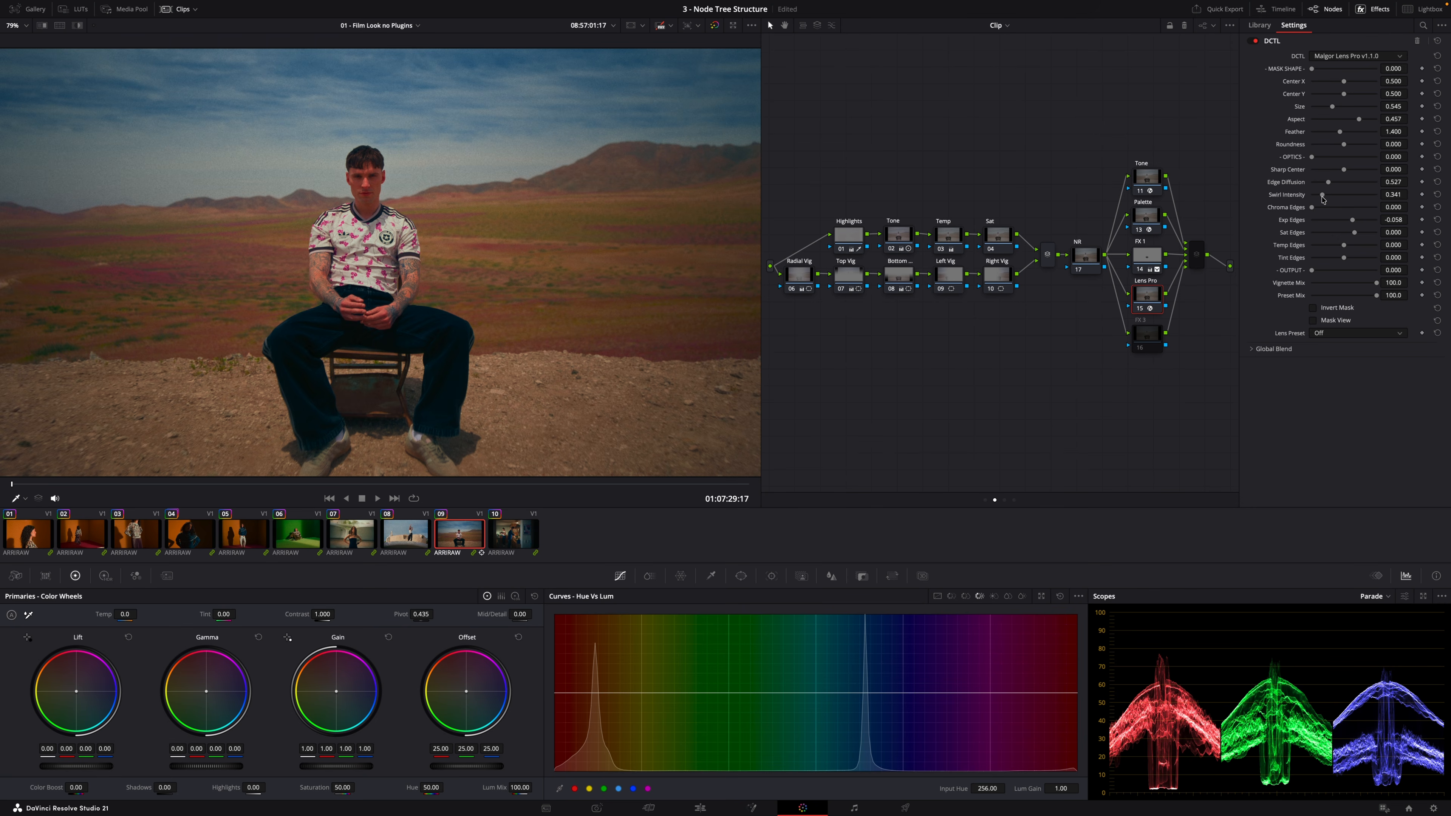
Set the Lens Pro Swirl Intensity to 0.295 and choose Reset Node Grade on the node
left_click_drag(1323, 195, 1322, 195)
right_click(1148, 296)
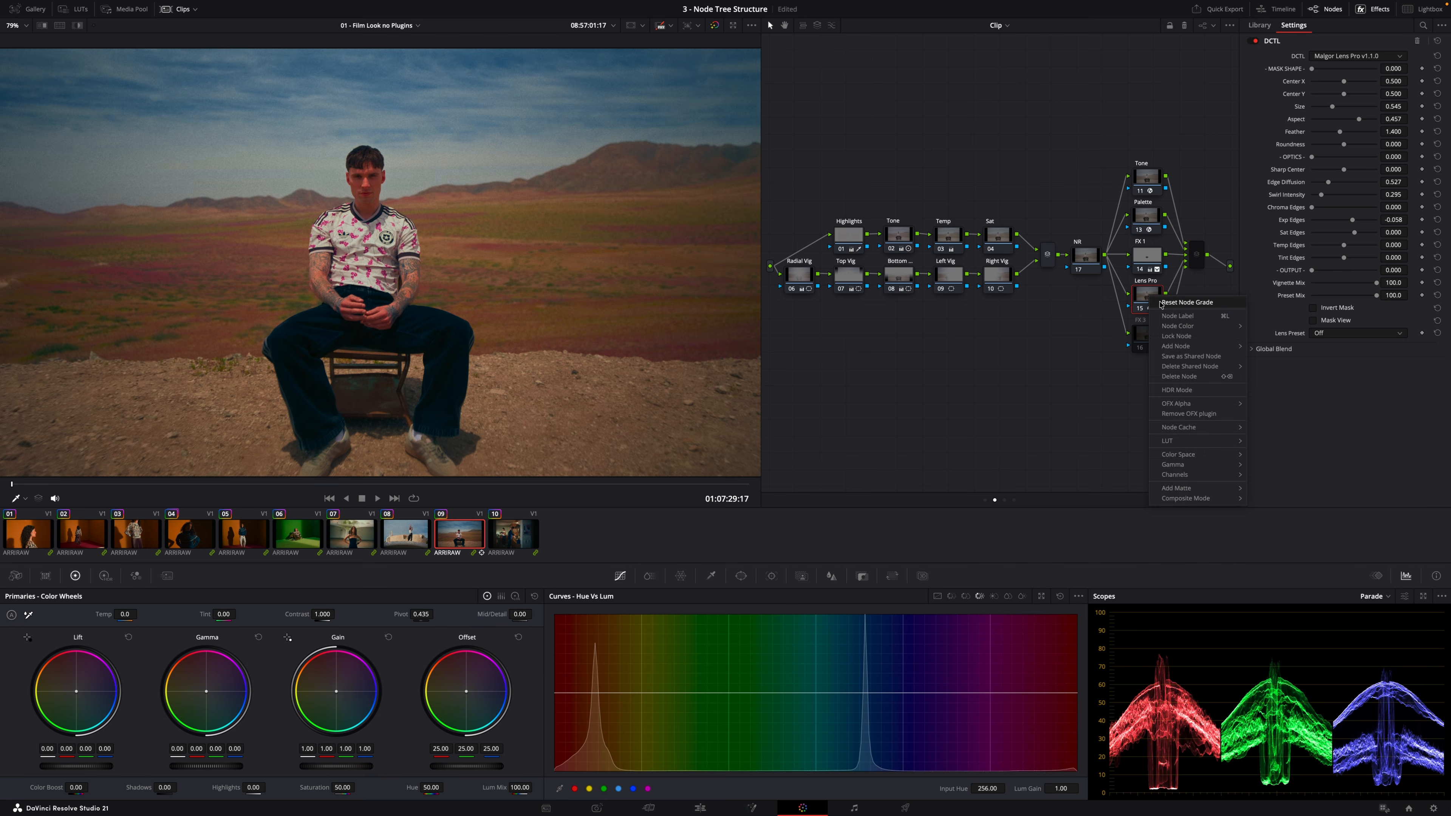
left_click(1151, 302)
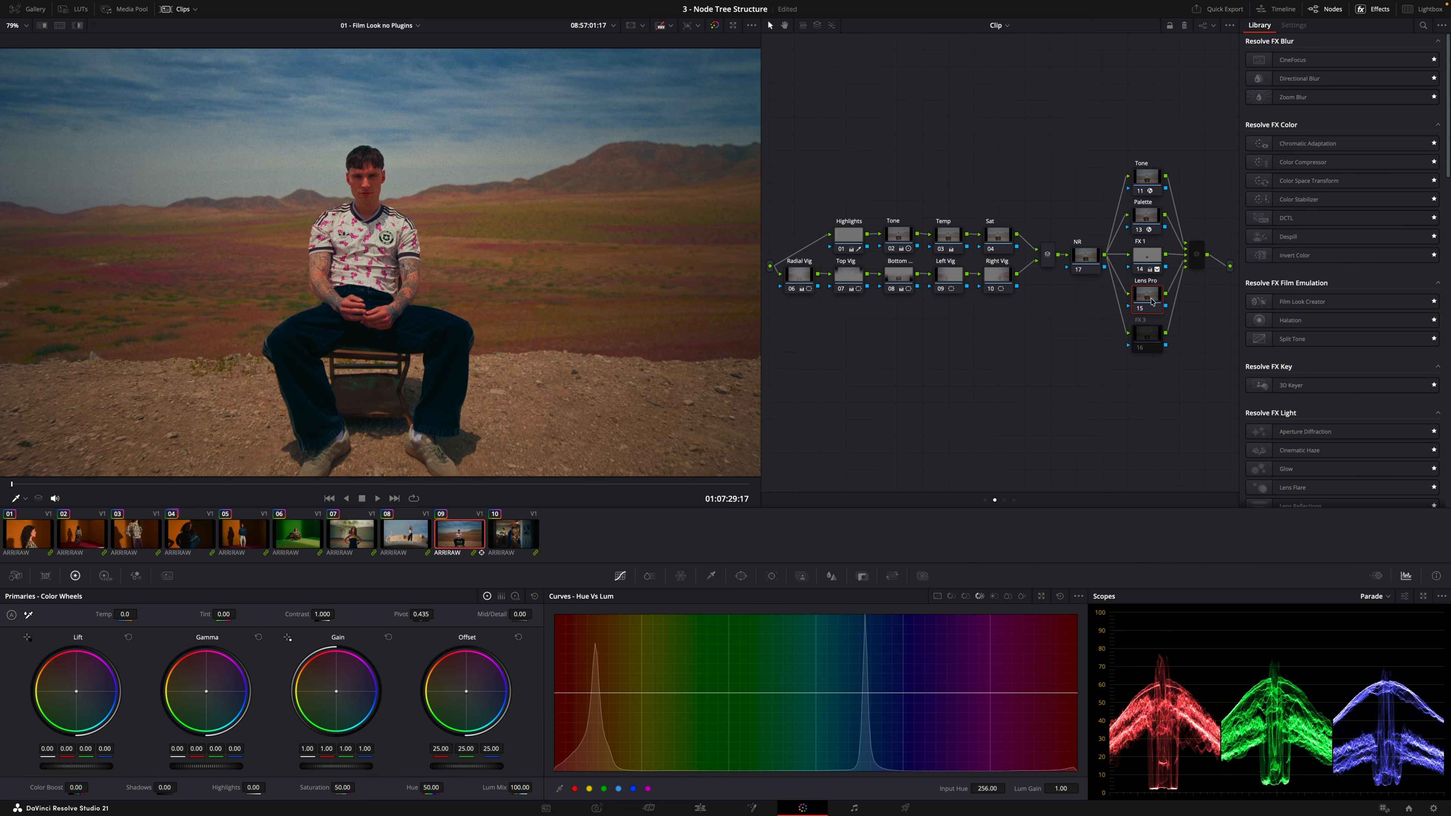
Apply Directional Blur to the Radial Vig node and set Blur Strength to 0.202
left_click(798, 279)
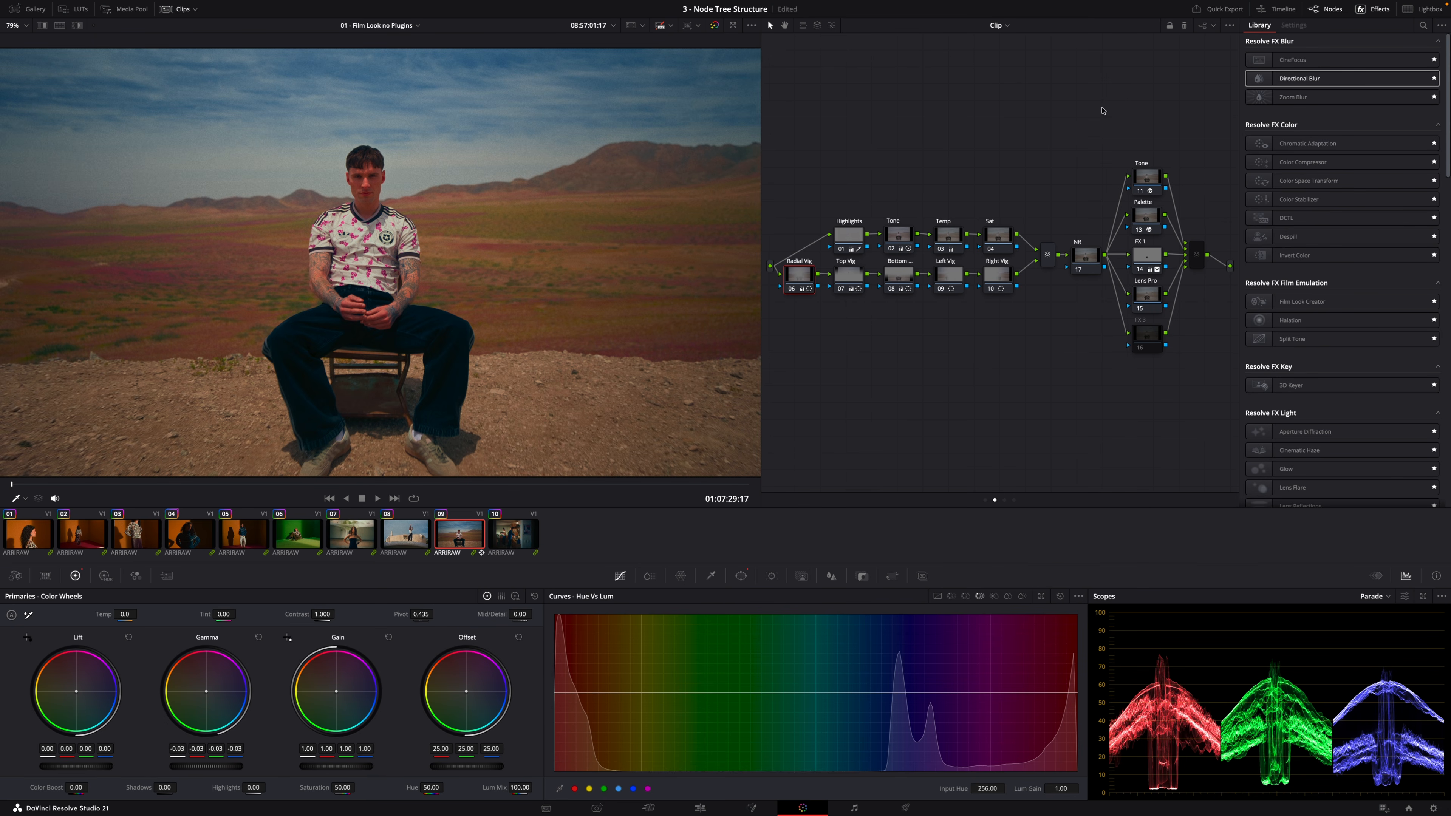
left_click_drag(1350, 78, 801, 280)
left_click_drag(1331, 56, 1324, 72)
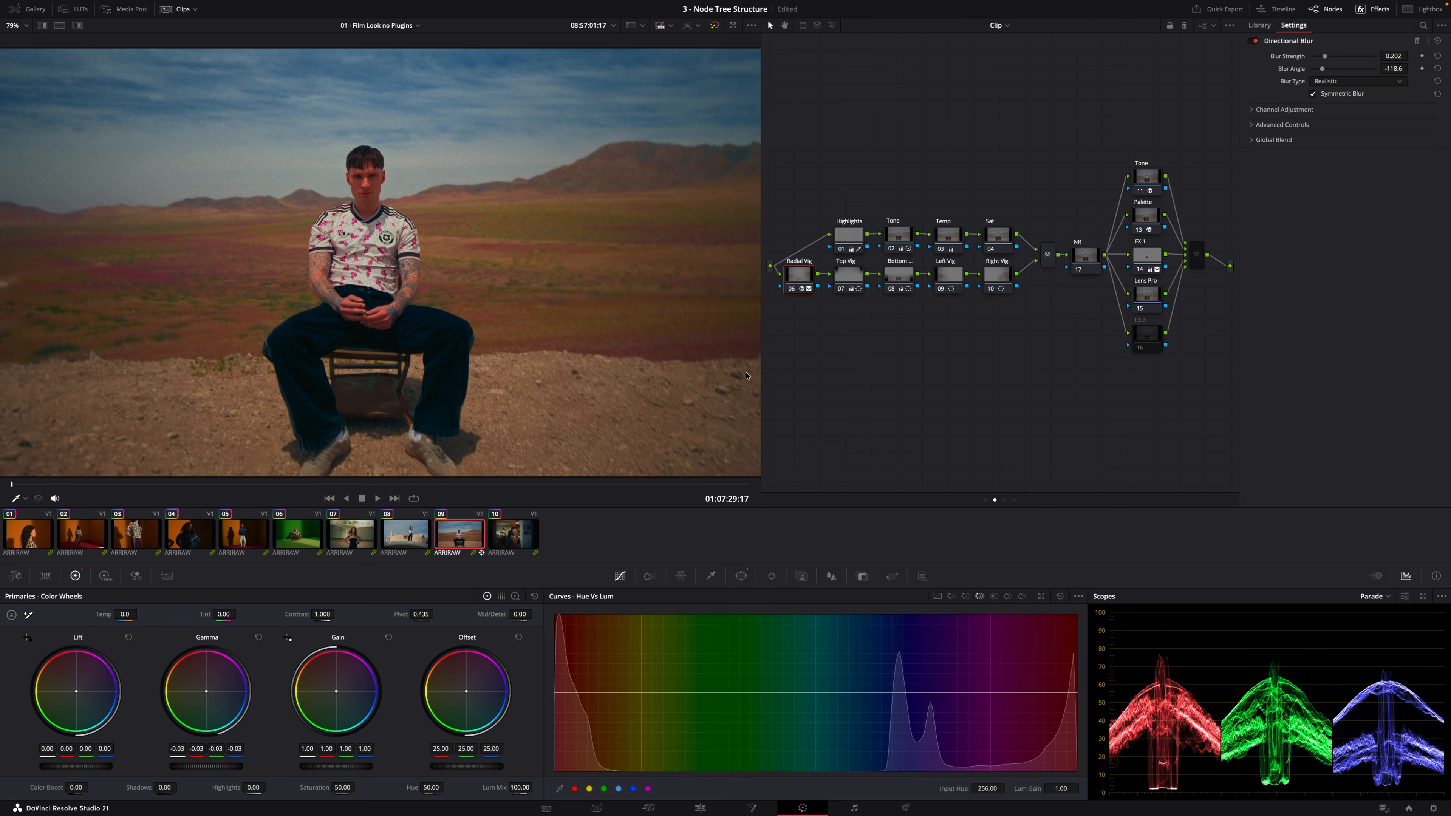
Zoom into the viewer and toggle the Radial Vig node off and on to compare the directional blur
scroll(238, 425, "up", 6)
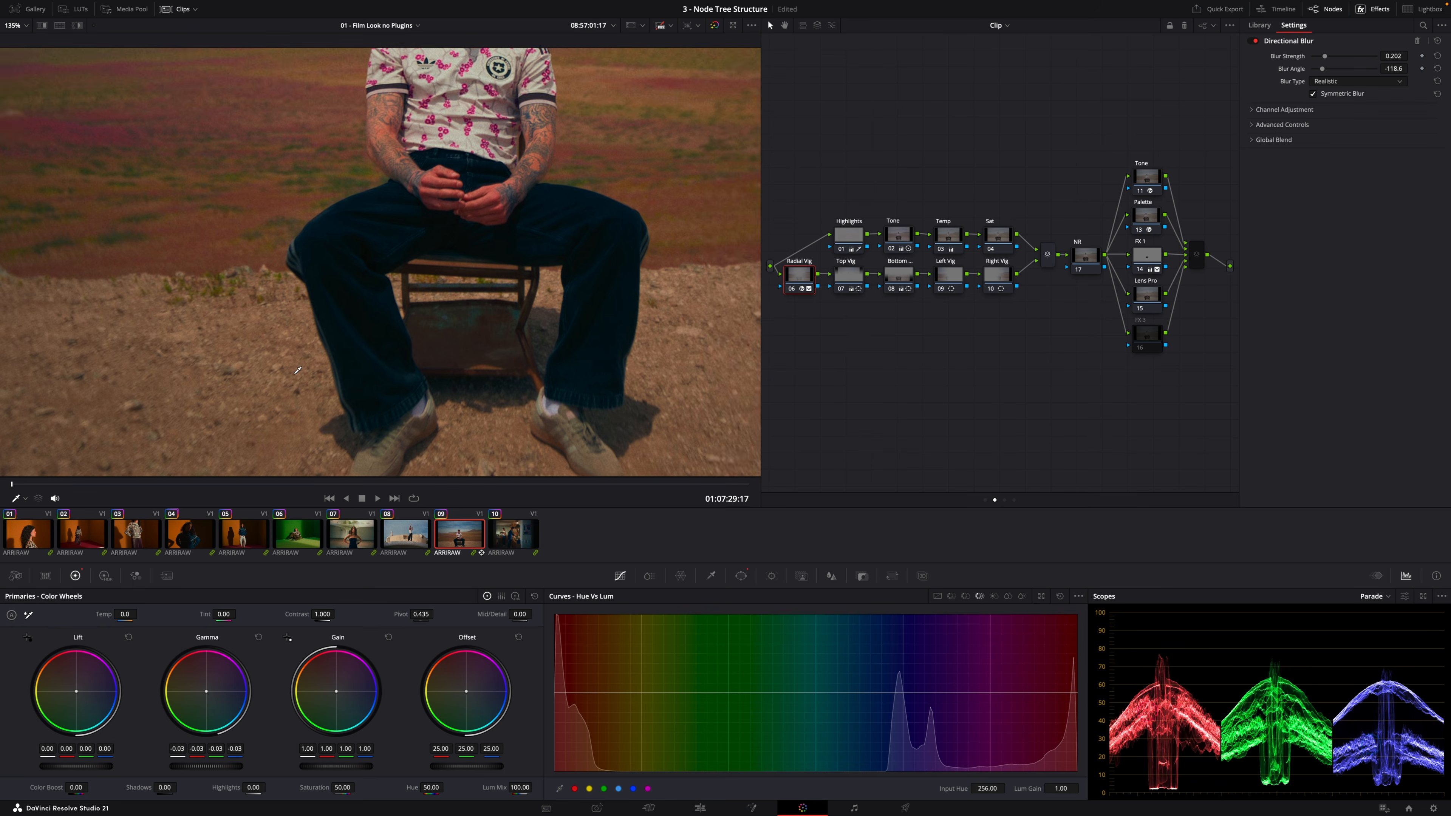
key("ctrl+d")
key("ctrl+d")
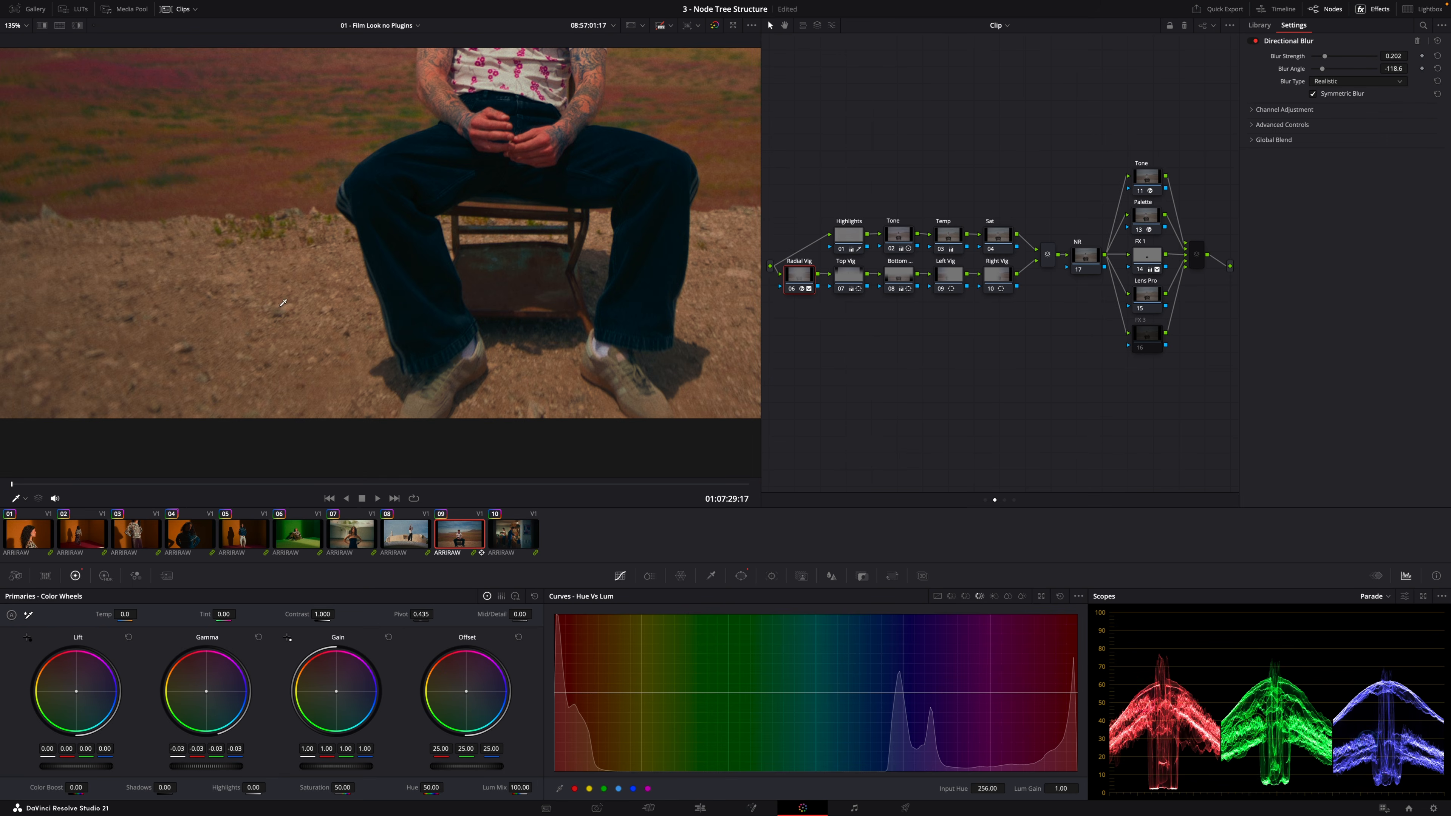
key("ctrl+d")
key("ctrl+d")
key("ctrl+d")
key("ctrl+d")
scroll(305, 274, "down", 6)
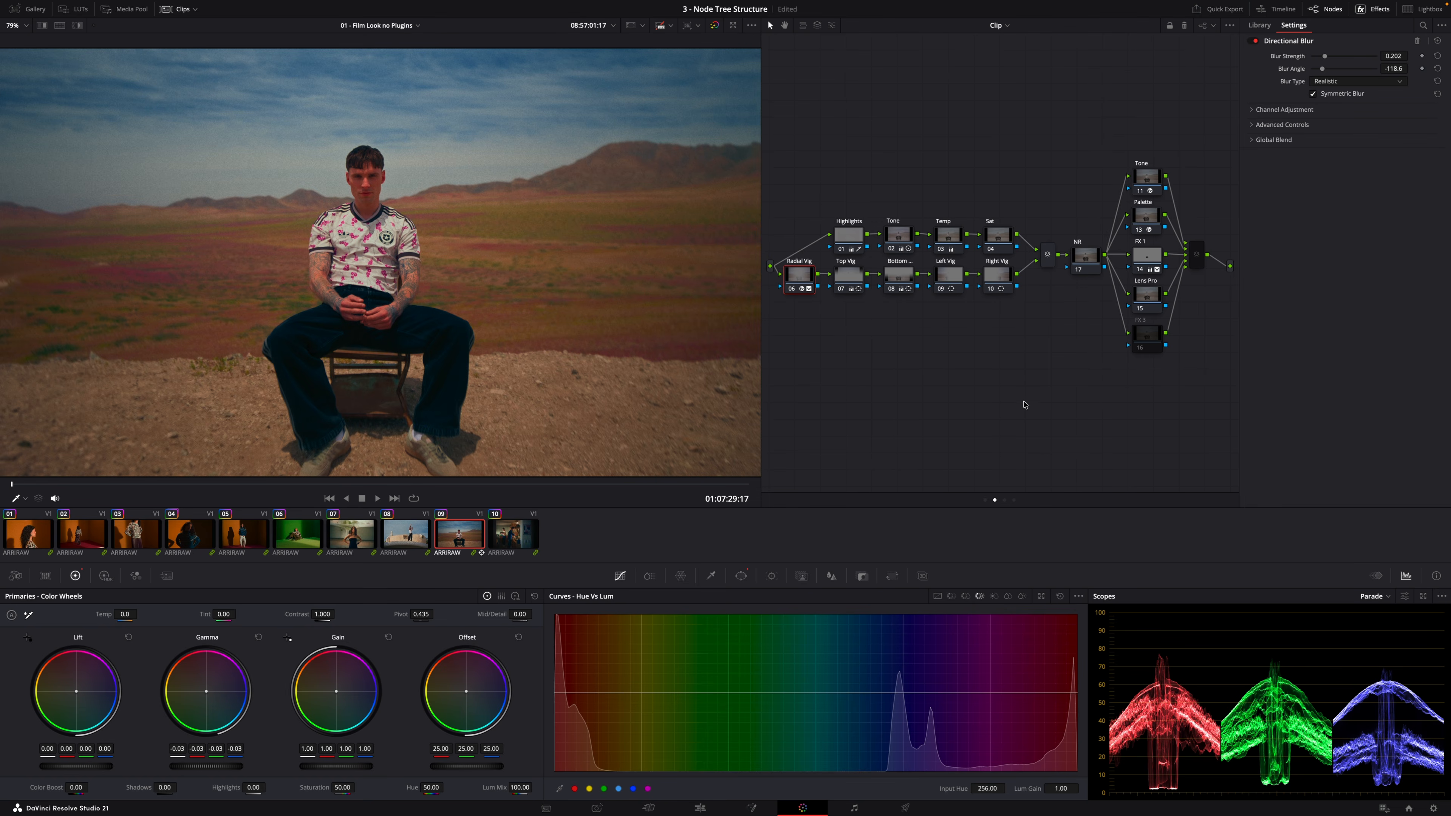
Select the FX 3 node and add four parallel nodes beneath it
left_click(1148, 302)
left_click(1150, 343)
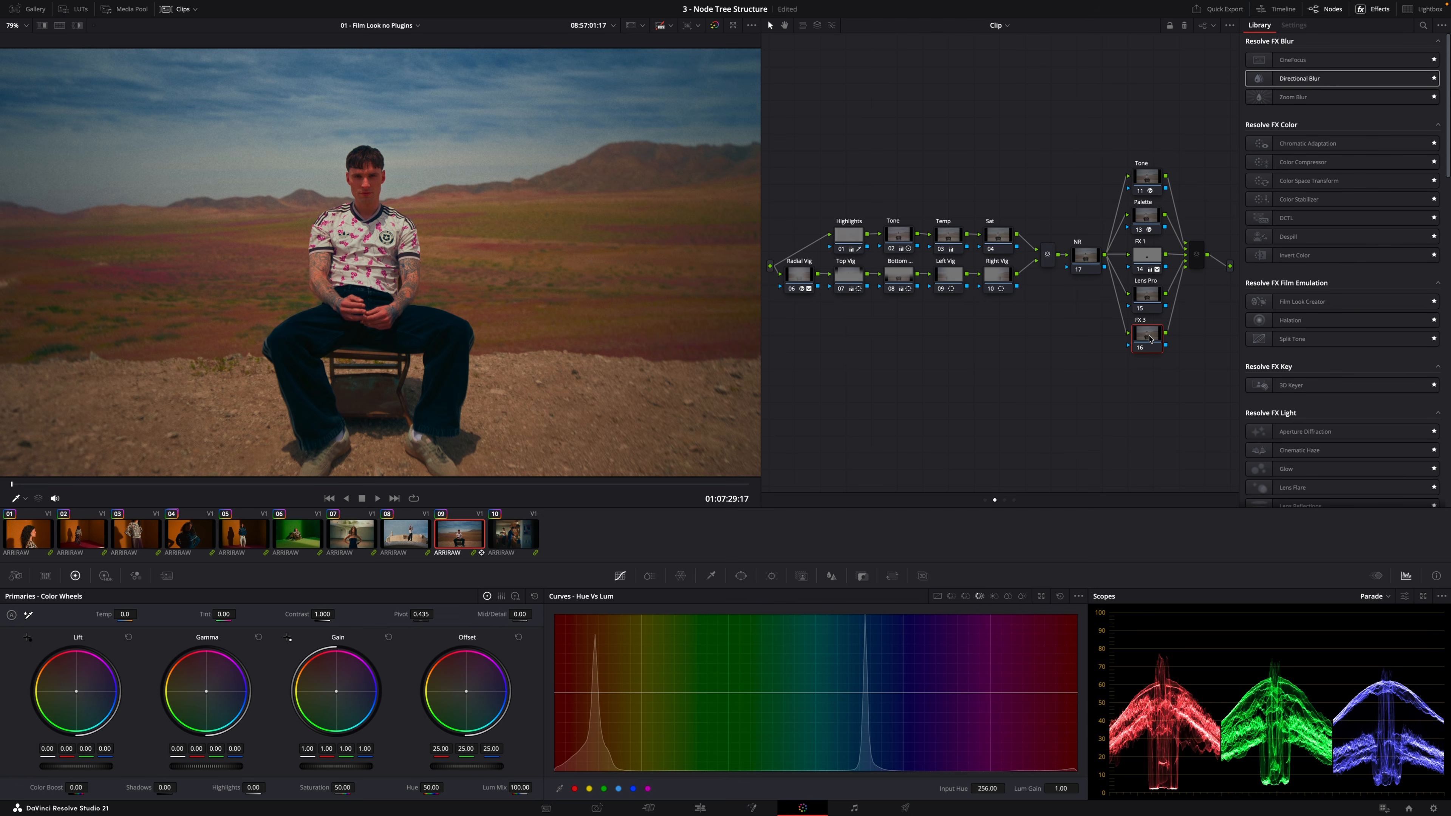
key("alt+p")
key("alt+p")
key("alt+p")
key("alt+p")
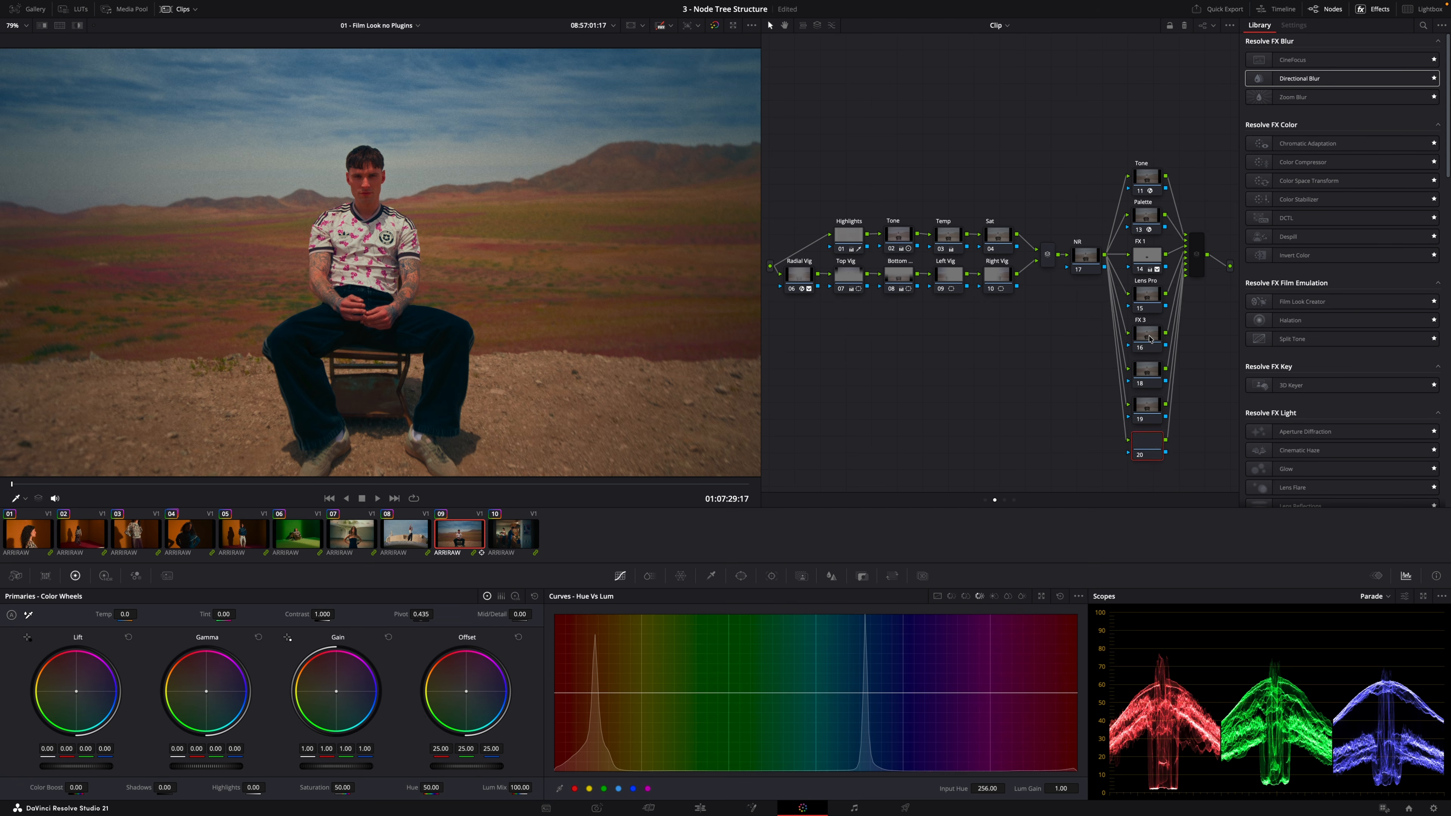
key("alt+p")
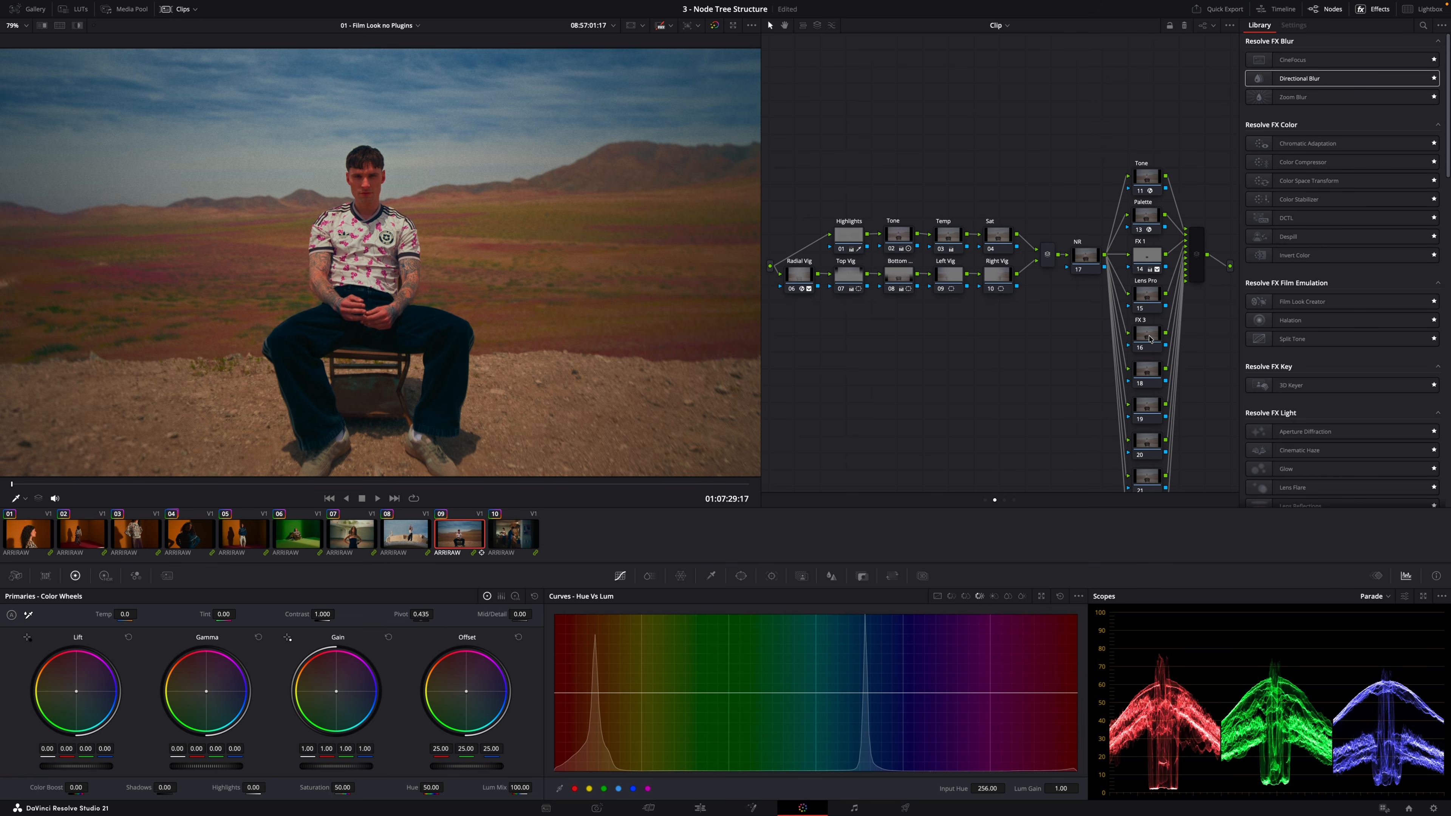
Undo the last three parallel node additions
key("ctrl+z")
key("ctrl+z")
key("ctrl+z")
key("ctrl+z")
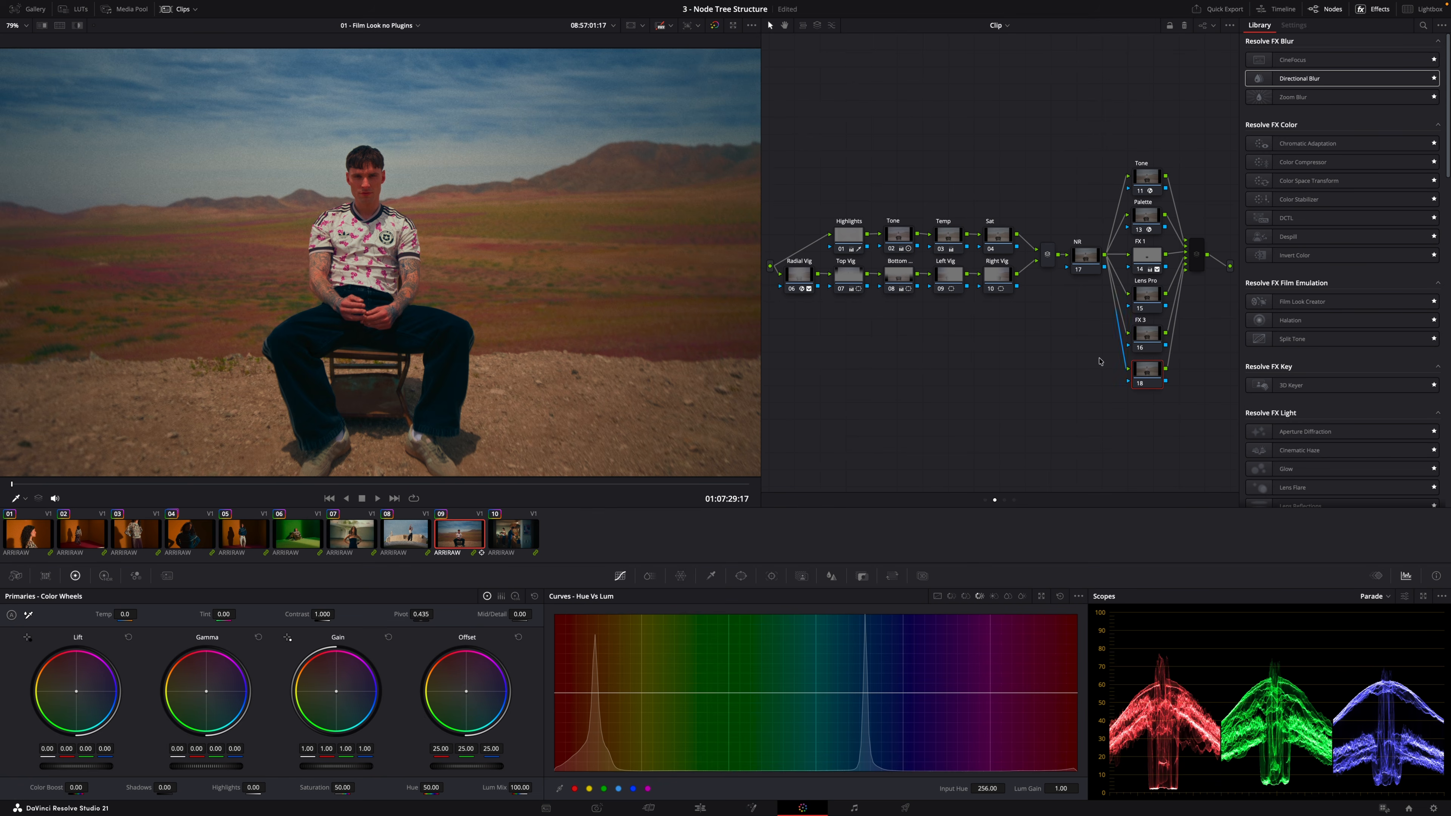
Search Keyboard Customization for the Label Selected Node shortcut, then close the dialog
left_click(53, 6)
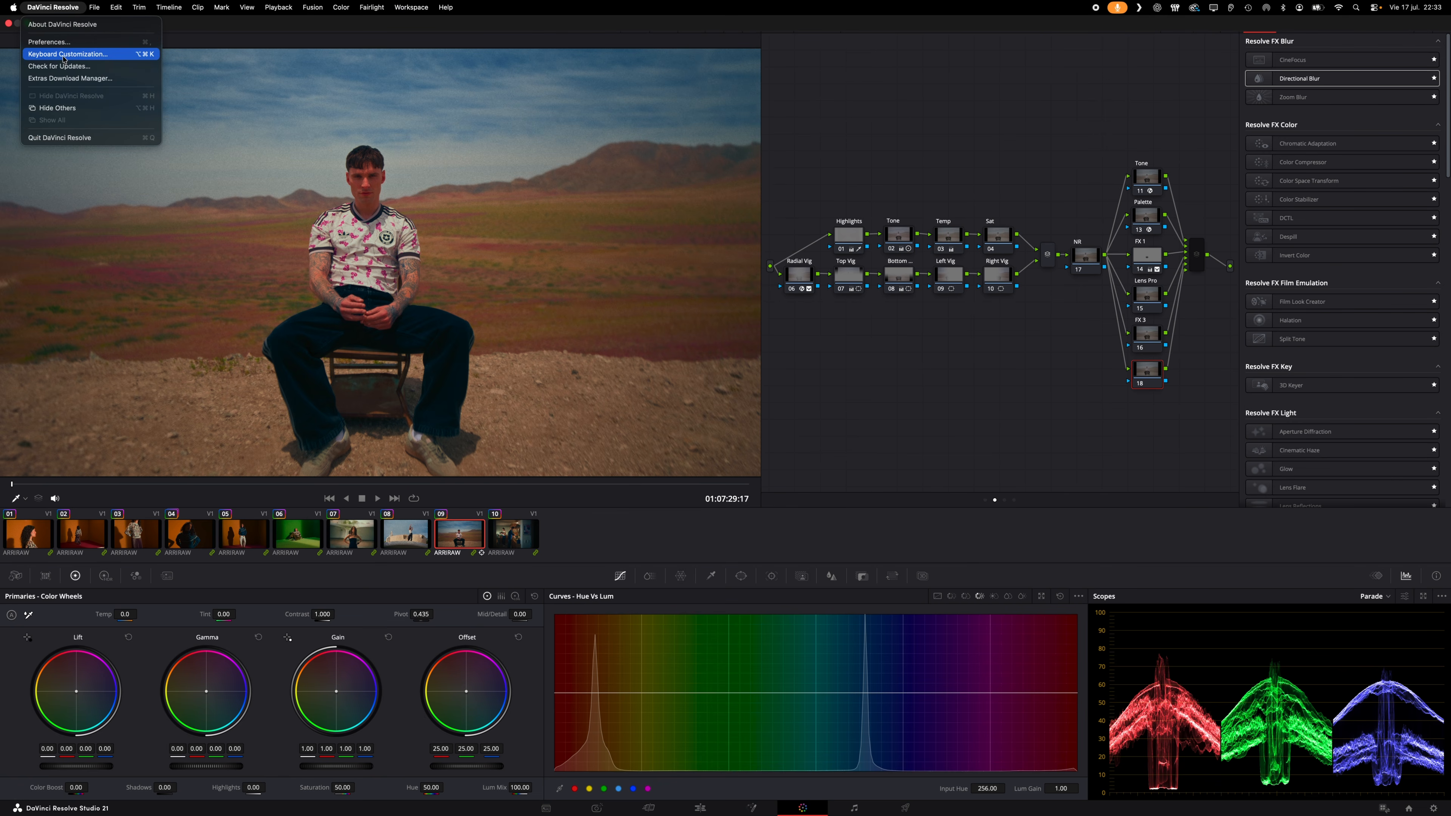
left_click(64, 54)
left_click(954, 345)
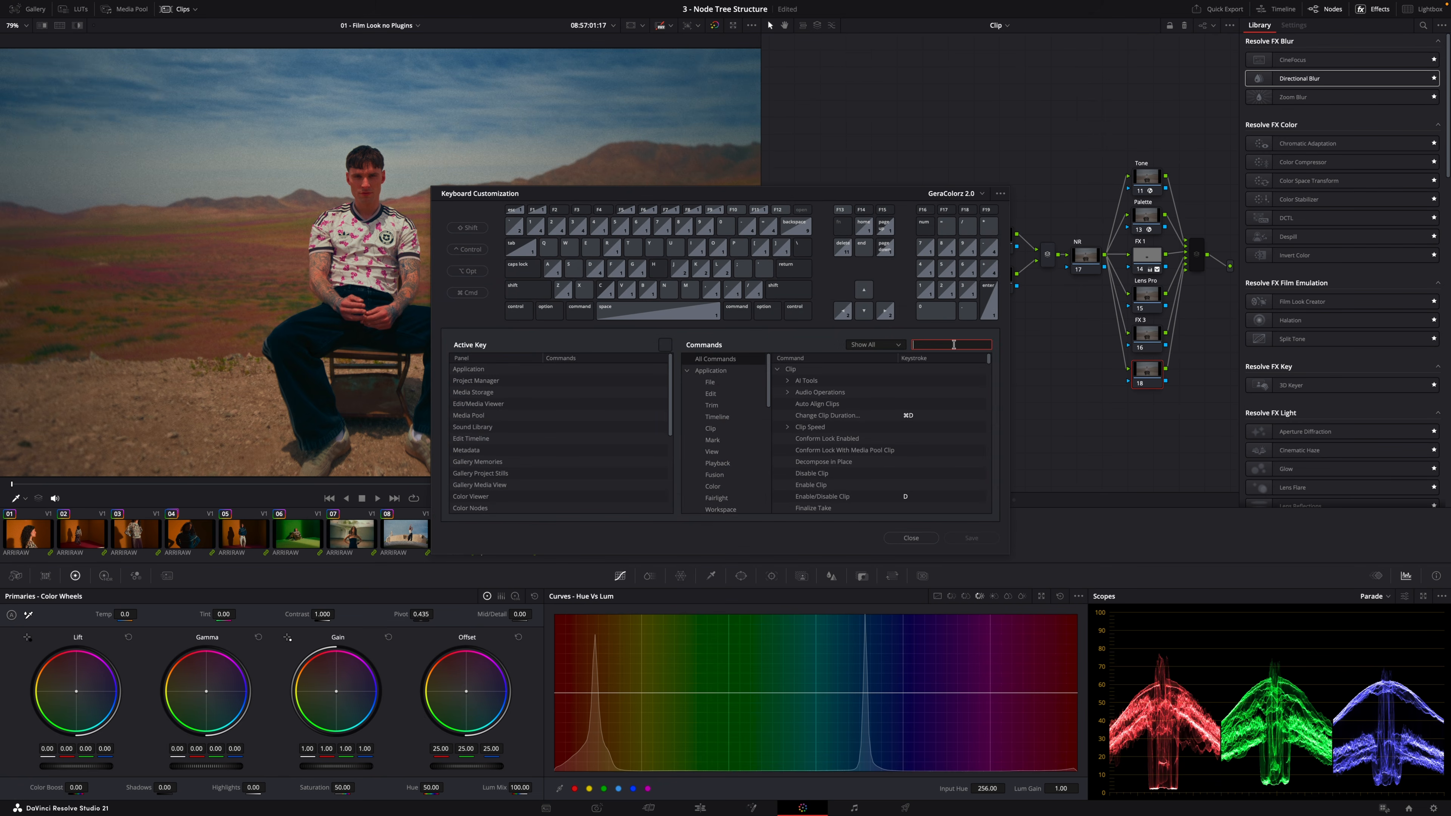
type("label")
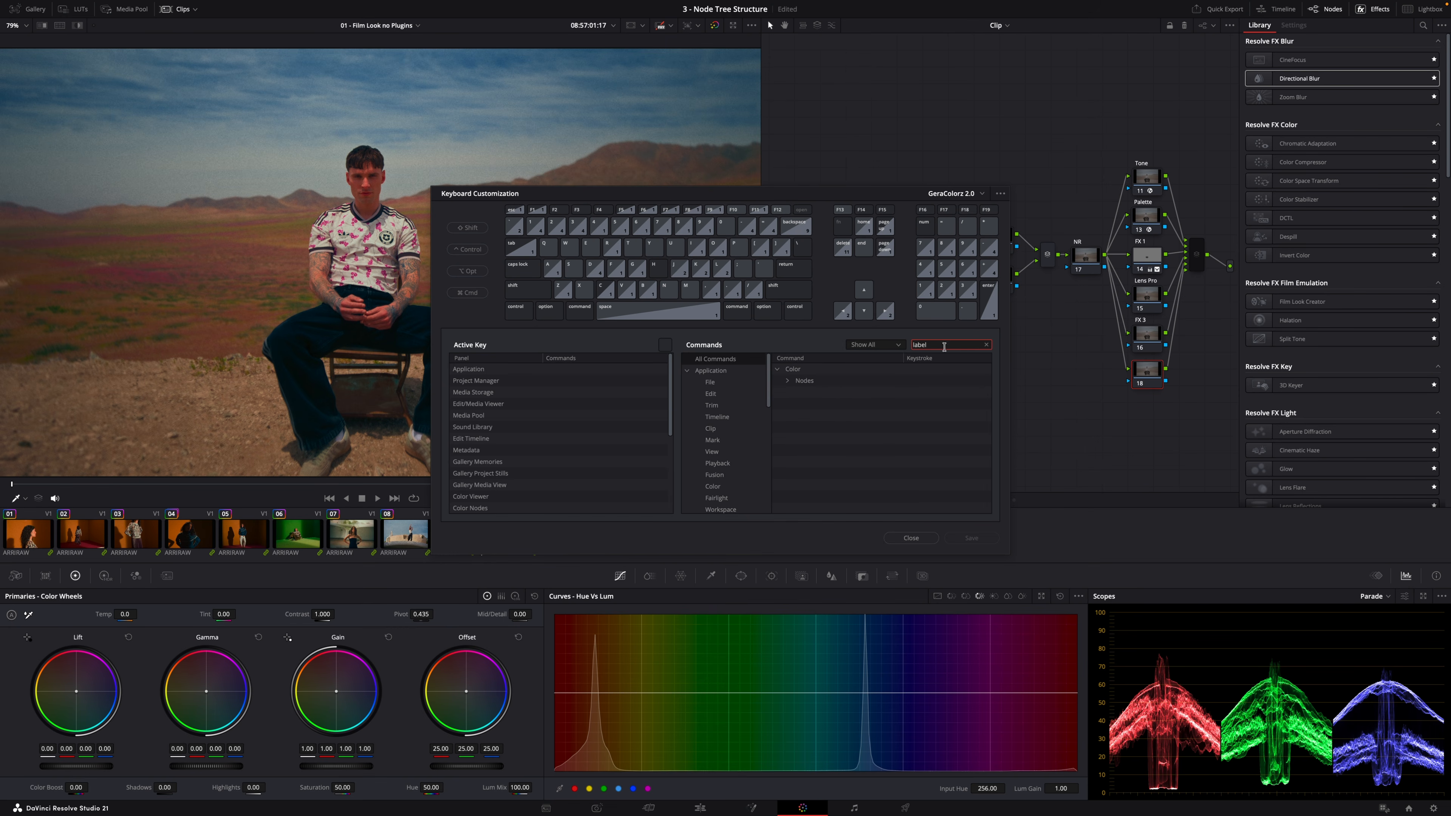
left_click(805, 380)
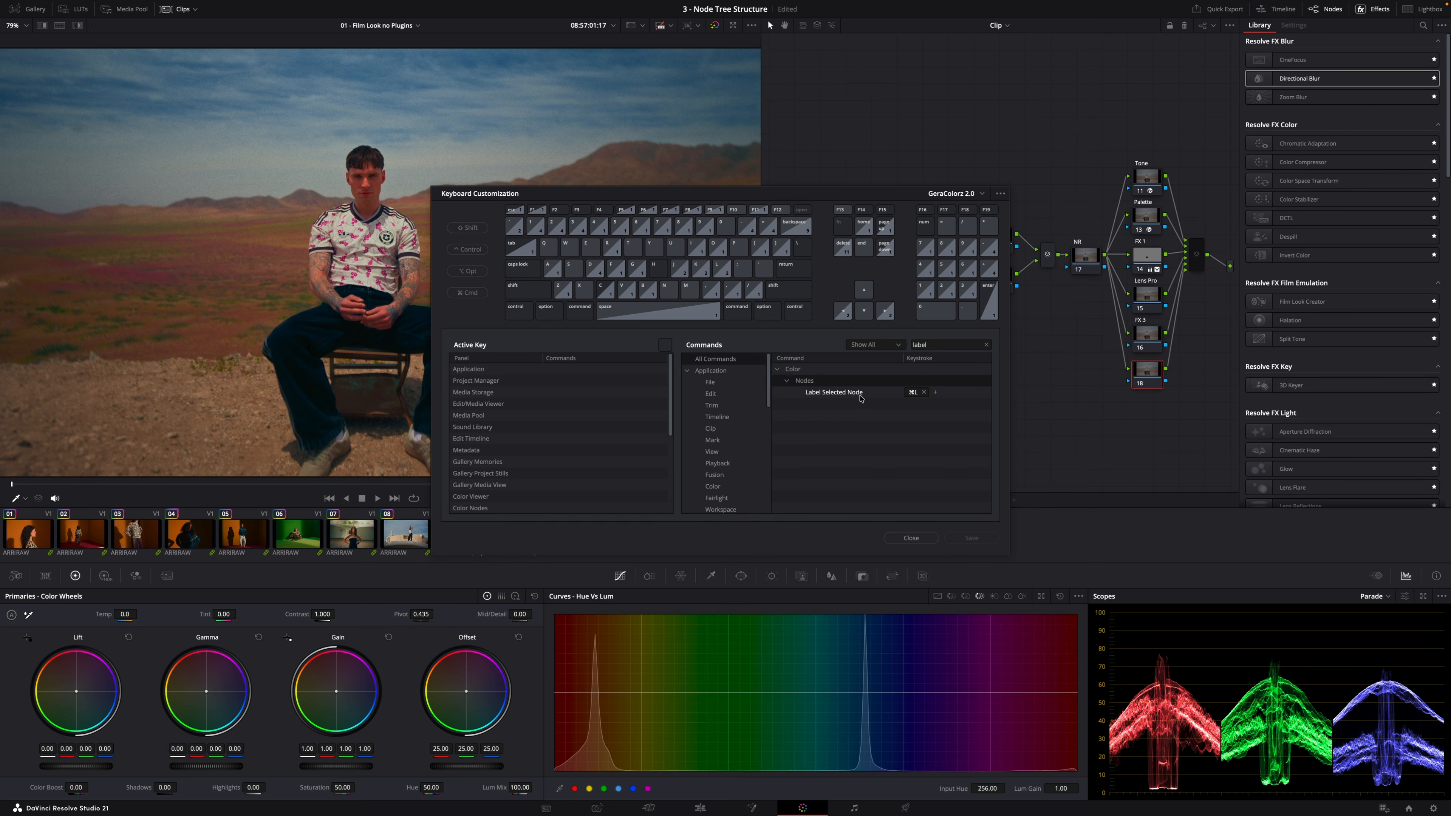
left_click(914, 392)
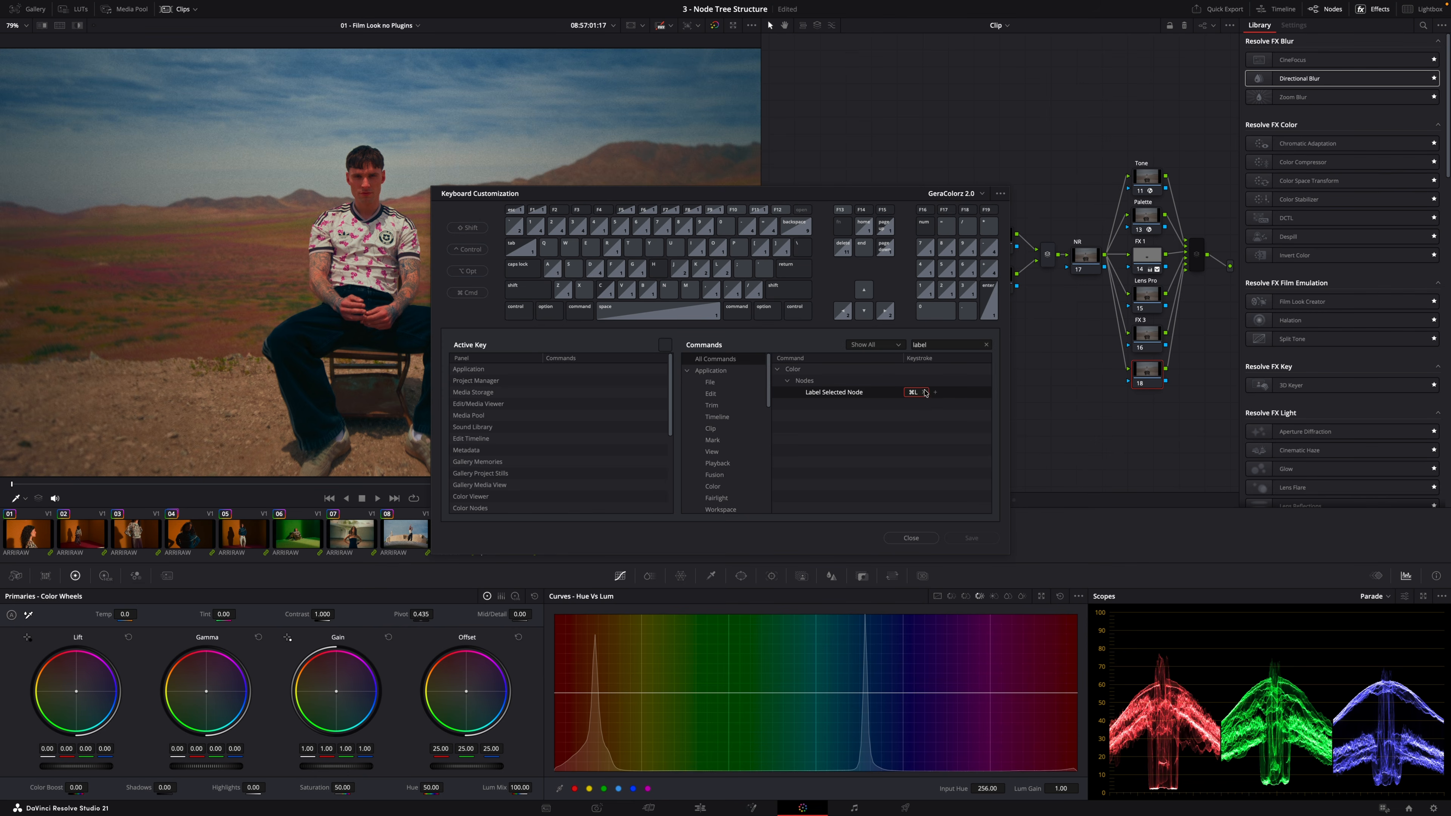
left_click(912, 537)
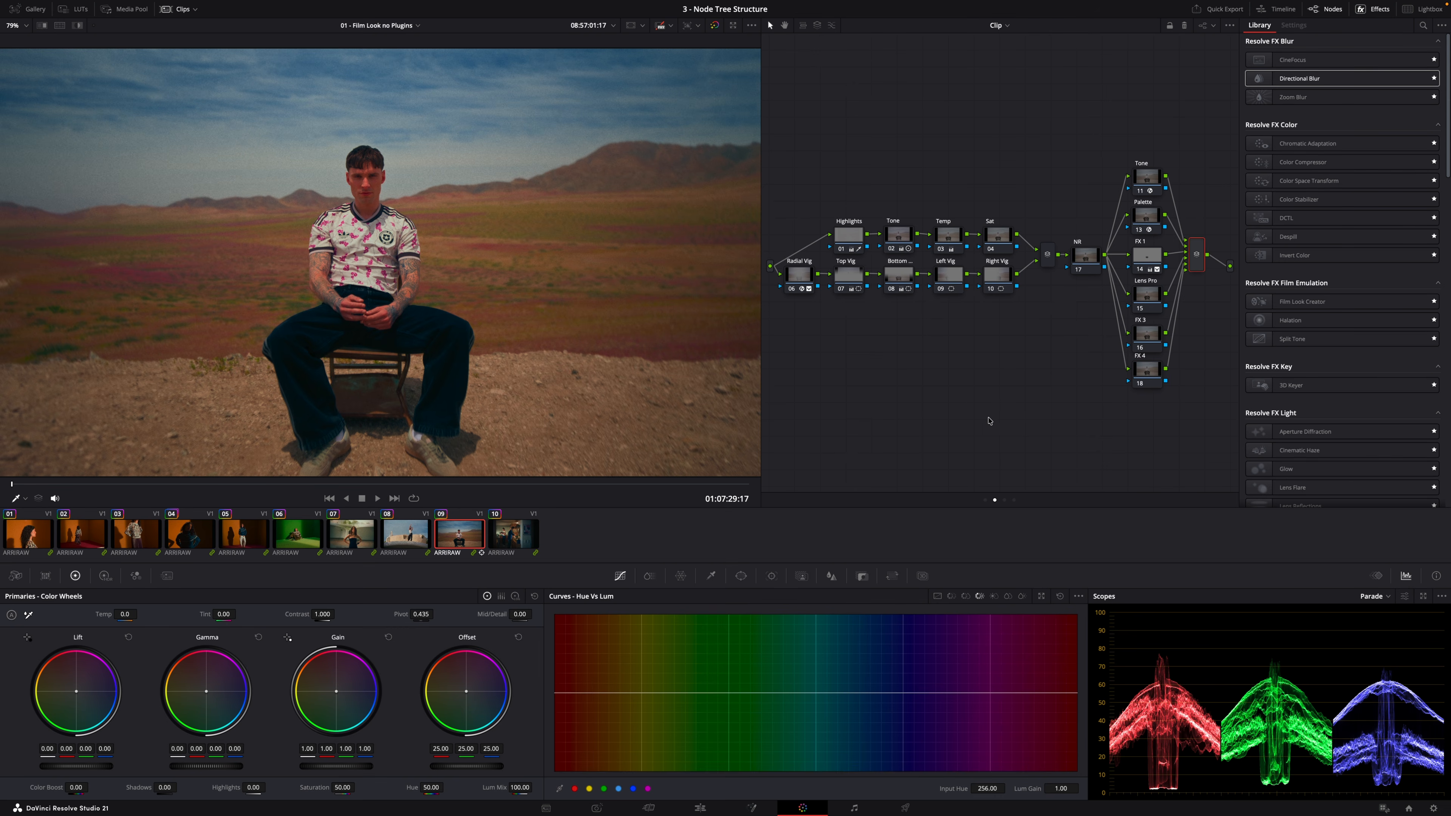
Toggle all nodes off and on to compare, and switch to the Group Post Clip node tree
key("alt+d")
key("alt+d")
key("alt+d")
key("alt+d")
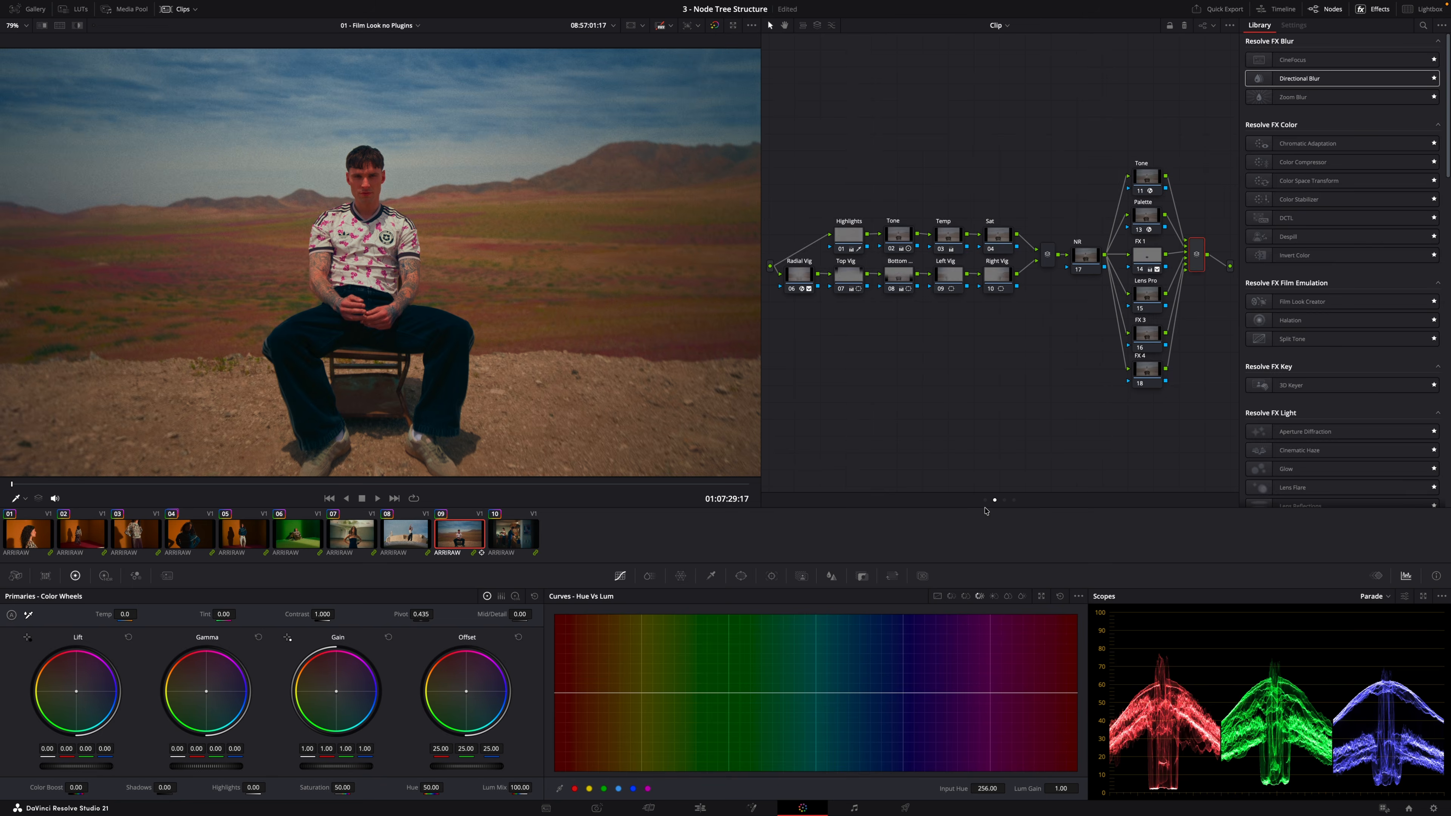
left_click(1004, 500)
key("alt+d")
key("alt+d")
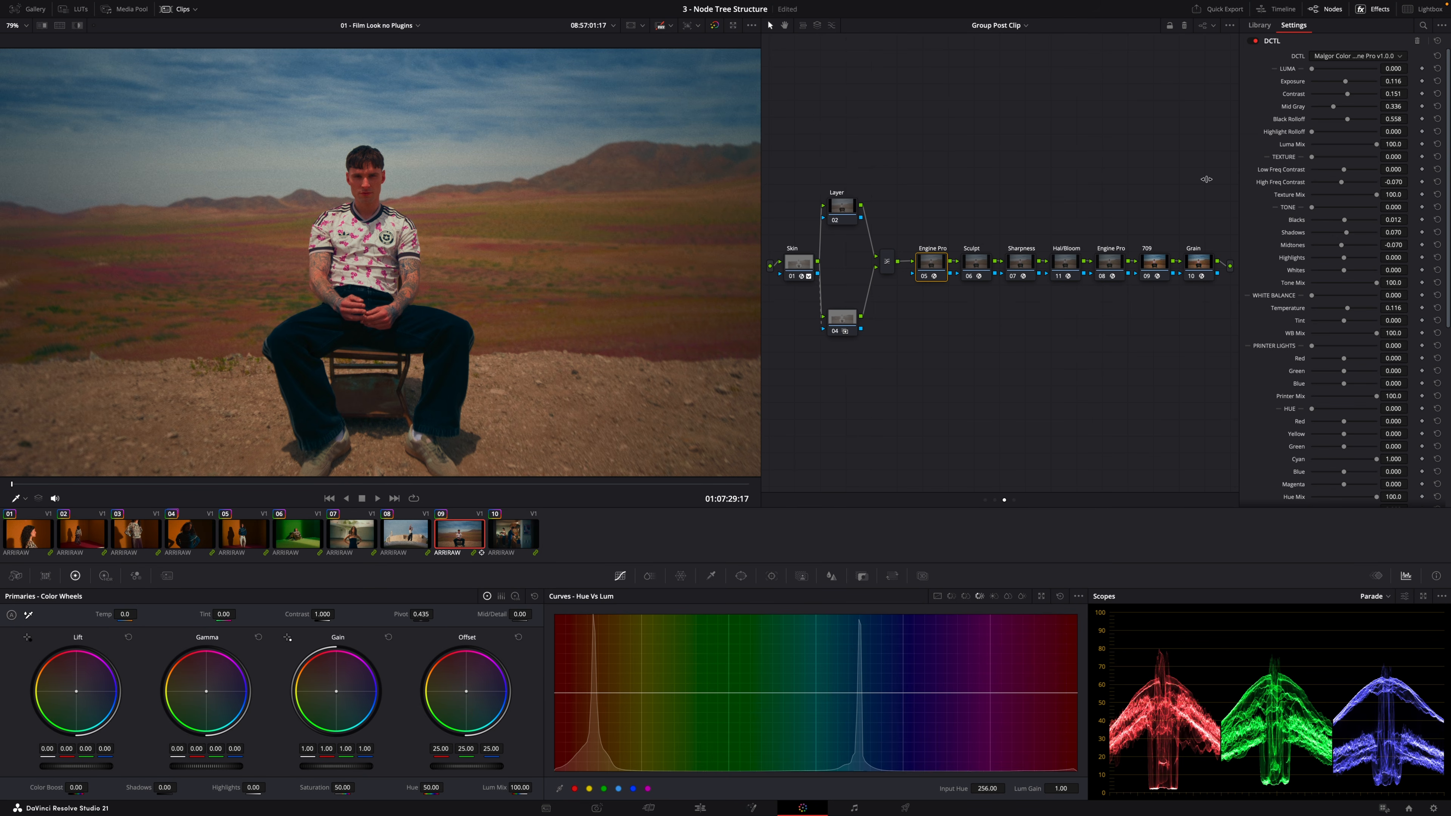
Select the Skin node, toggle its qualifier highlight view, and set its saturation to 41.40
left_click(799, 263)
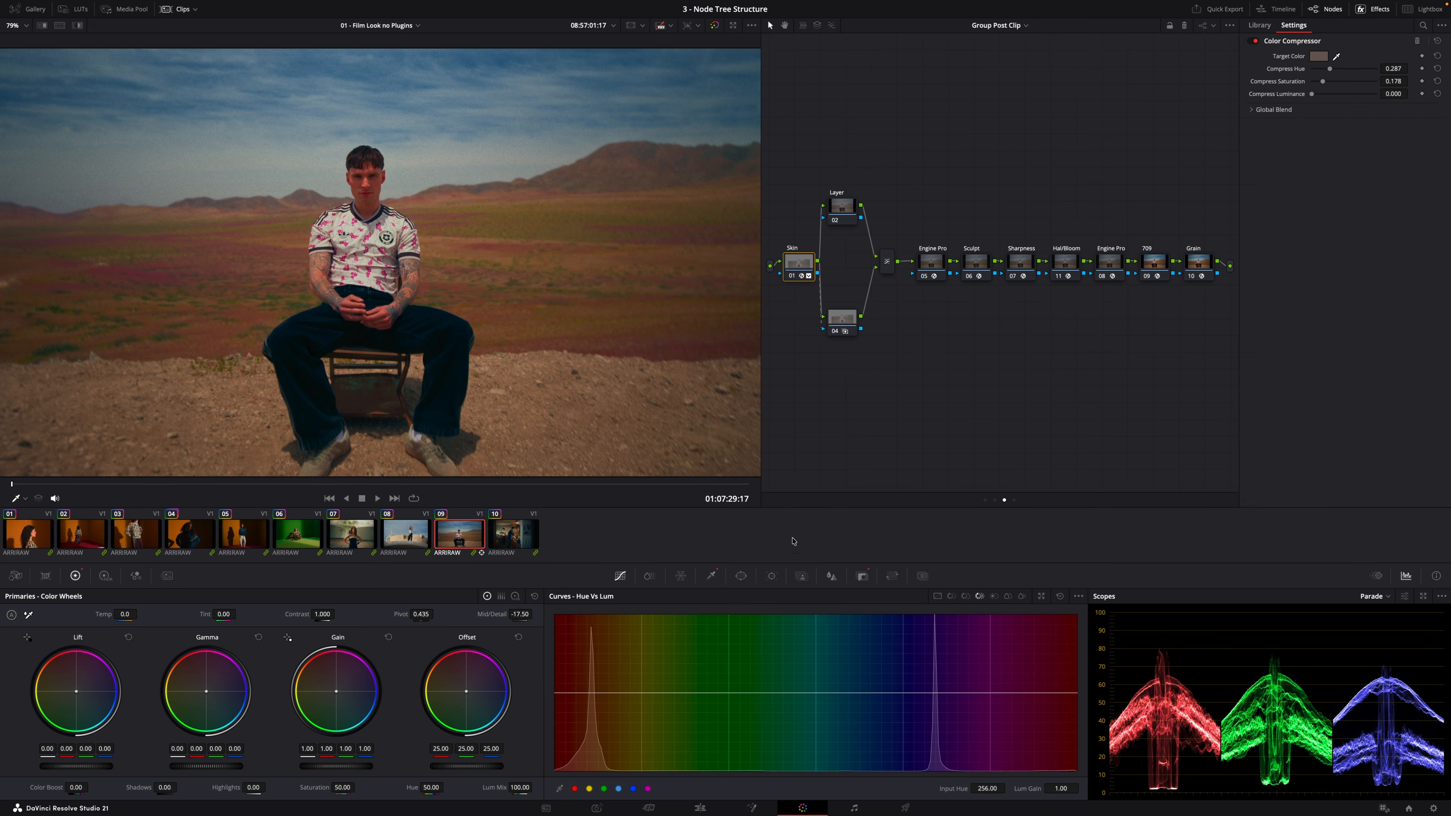
left_click(712, 576)
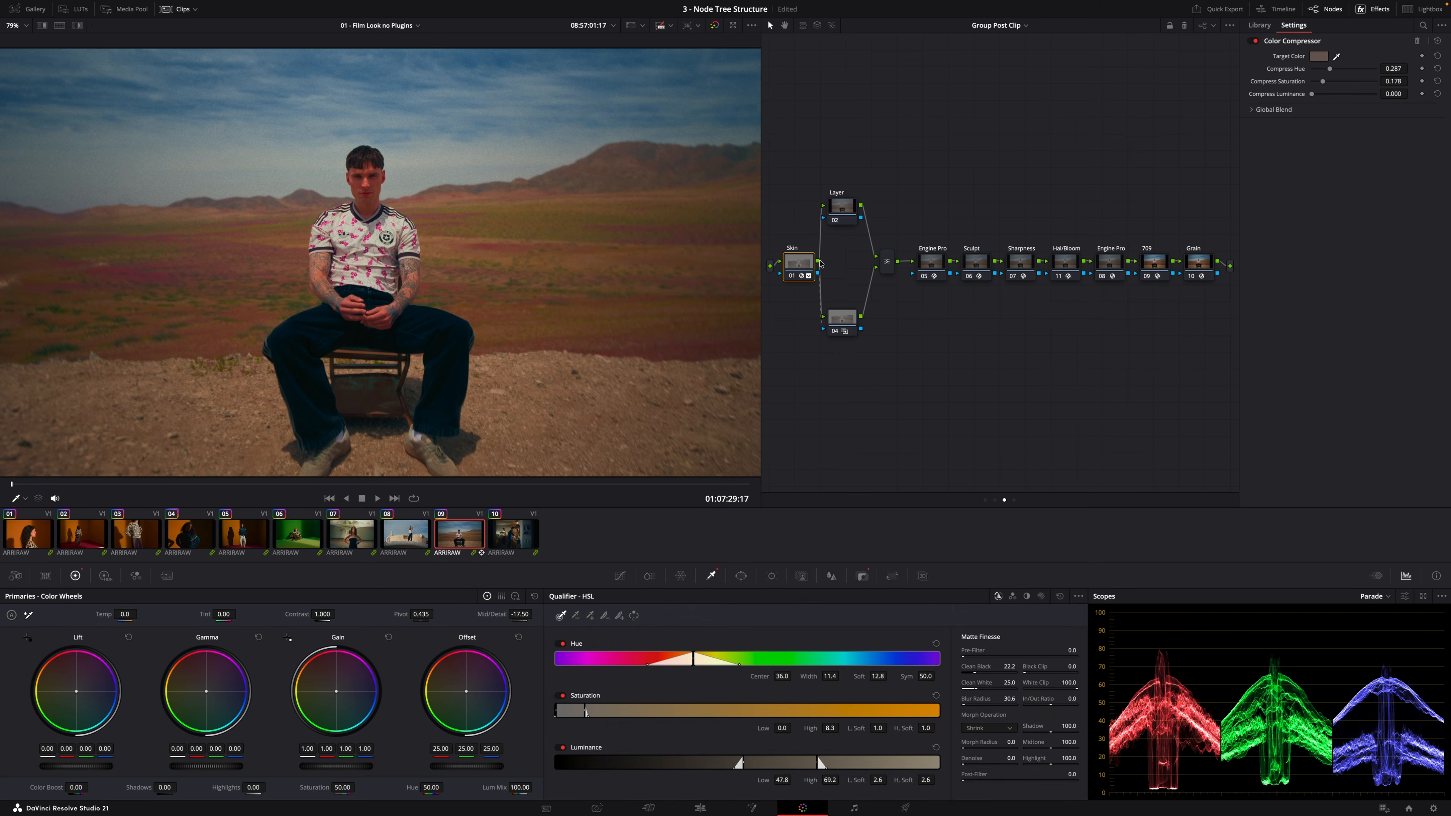
key("shift+h")
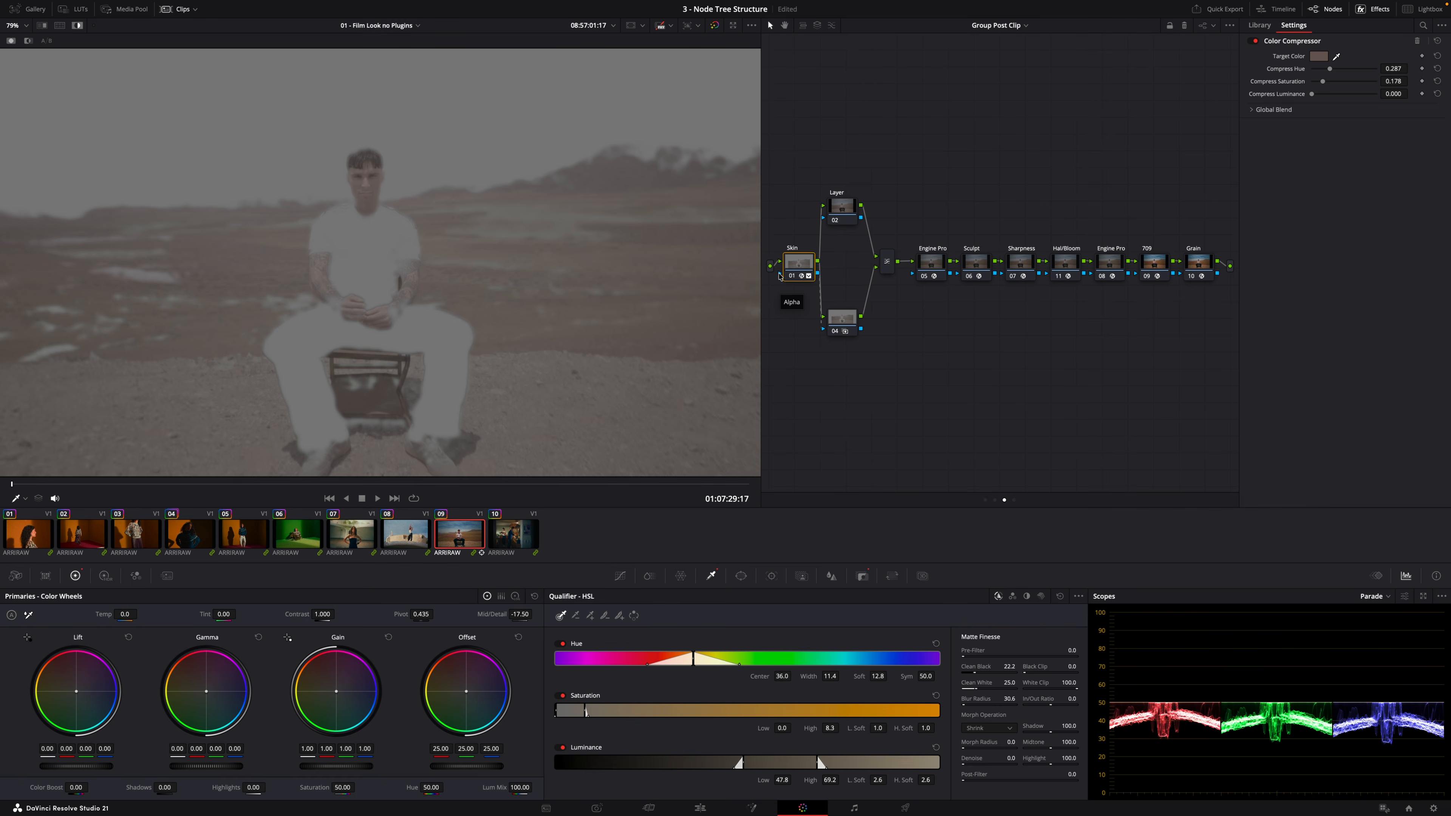
key("shift+h")
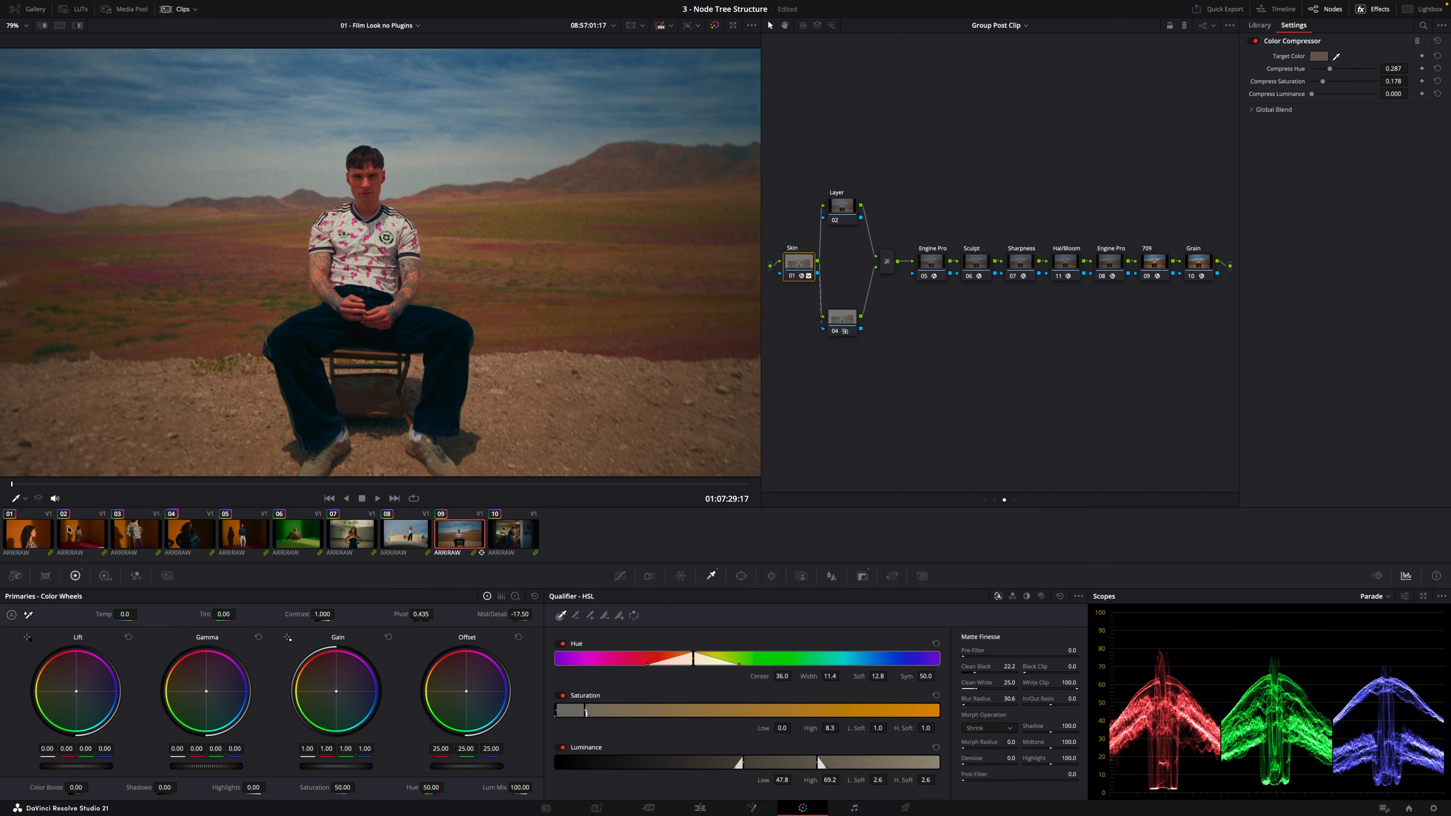
mouse_move(343, 788)
left_mouse_down()
mouse_move(321, 788)
mouse_move(345, 788)
left_mouse_up()
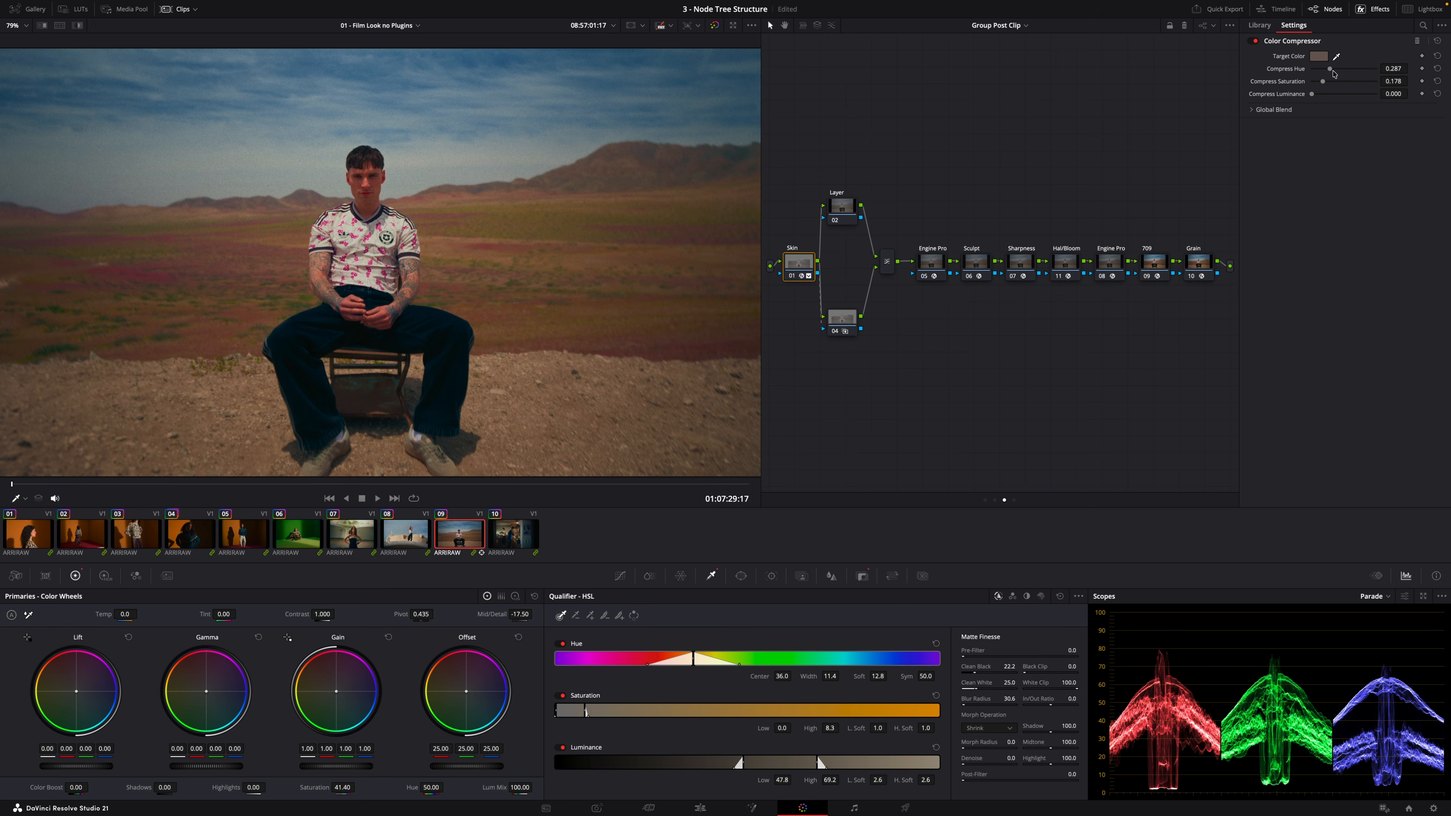
Set the Skin node's Color Compressor to Compress Hue 0.248, Compress Saturation 0.209 and Compress Luminance 0.039
left_click_drag(1330, 69, 1410, 69)
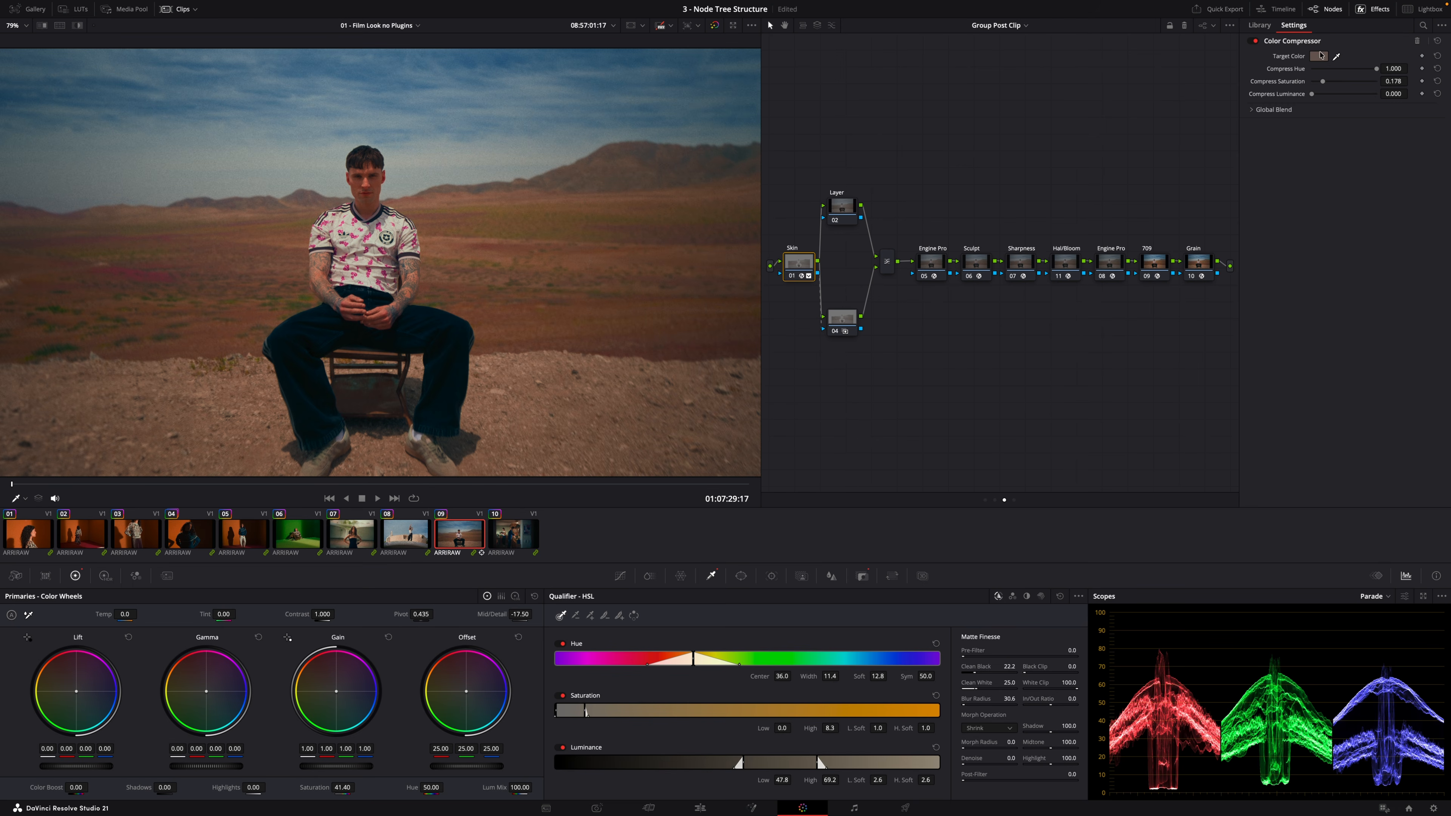
left_click(1328, 69)
left_click_drag(1324, 81, 1327, 85)
double_click(1325, 83)
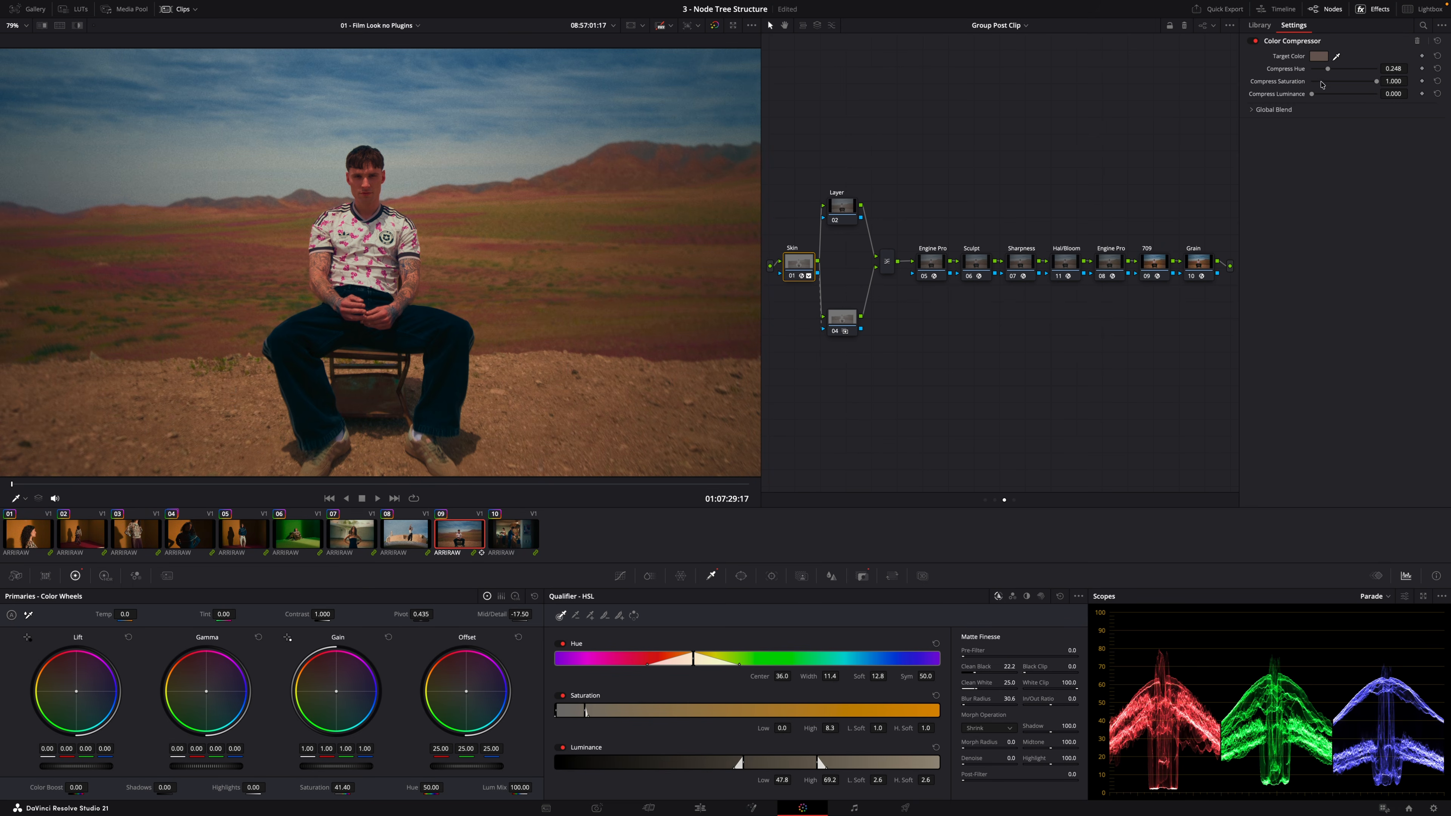
mouse_move(1313, 82)
left_mouse_down()
mouse_move(1325, 82)
mouse_move(1315, 94)
left_mouse_up()
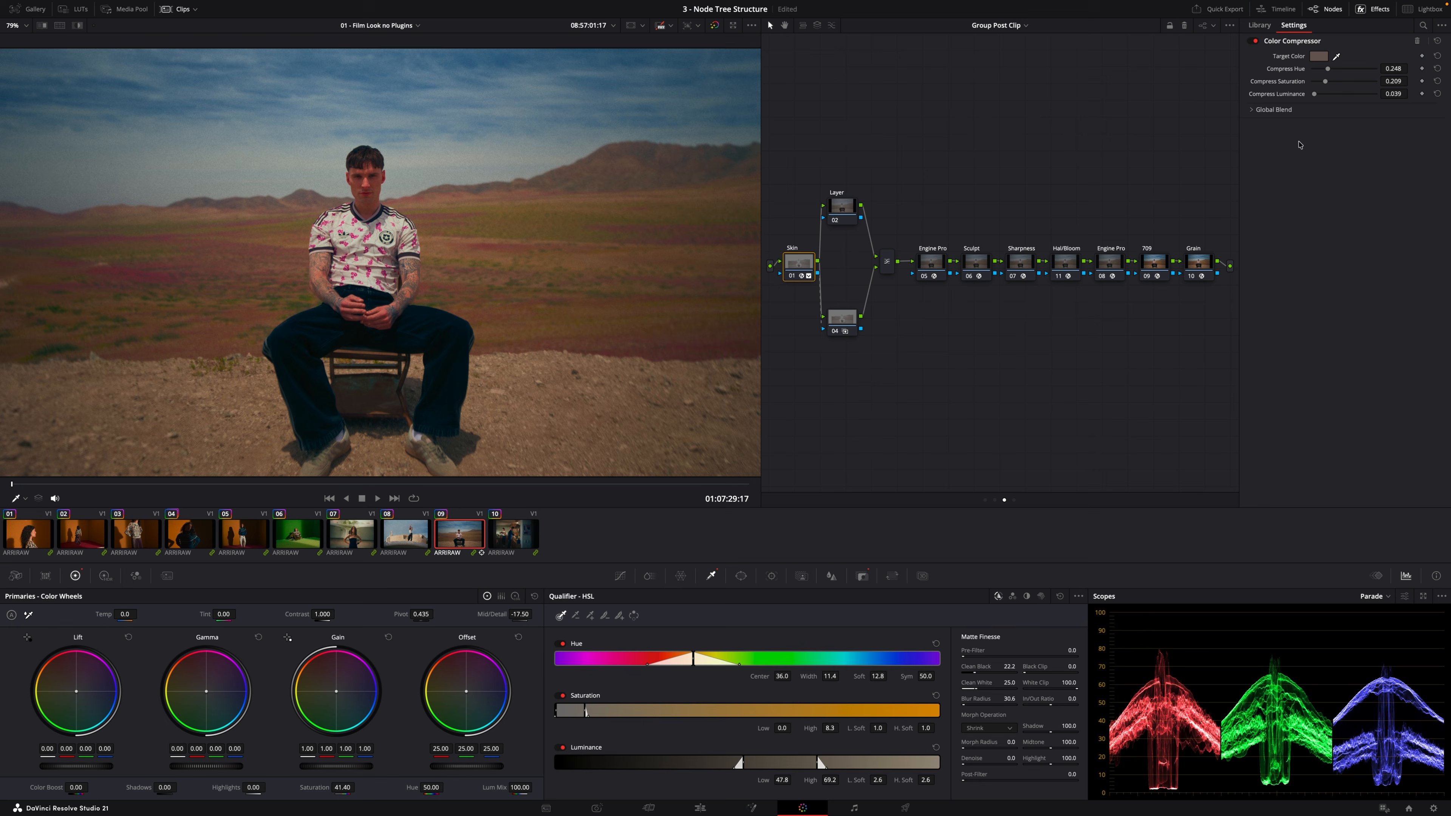
Nudge the Skin node left and examine the key of the lower parallel node
mouse_move(800, 261)
left_mouse_down()
mouse_move(792, 235)
mouse_move(784, 266)
left_mouse_up()
left_click(851, 222)
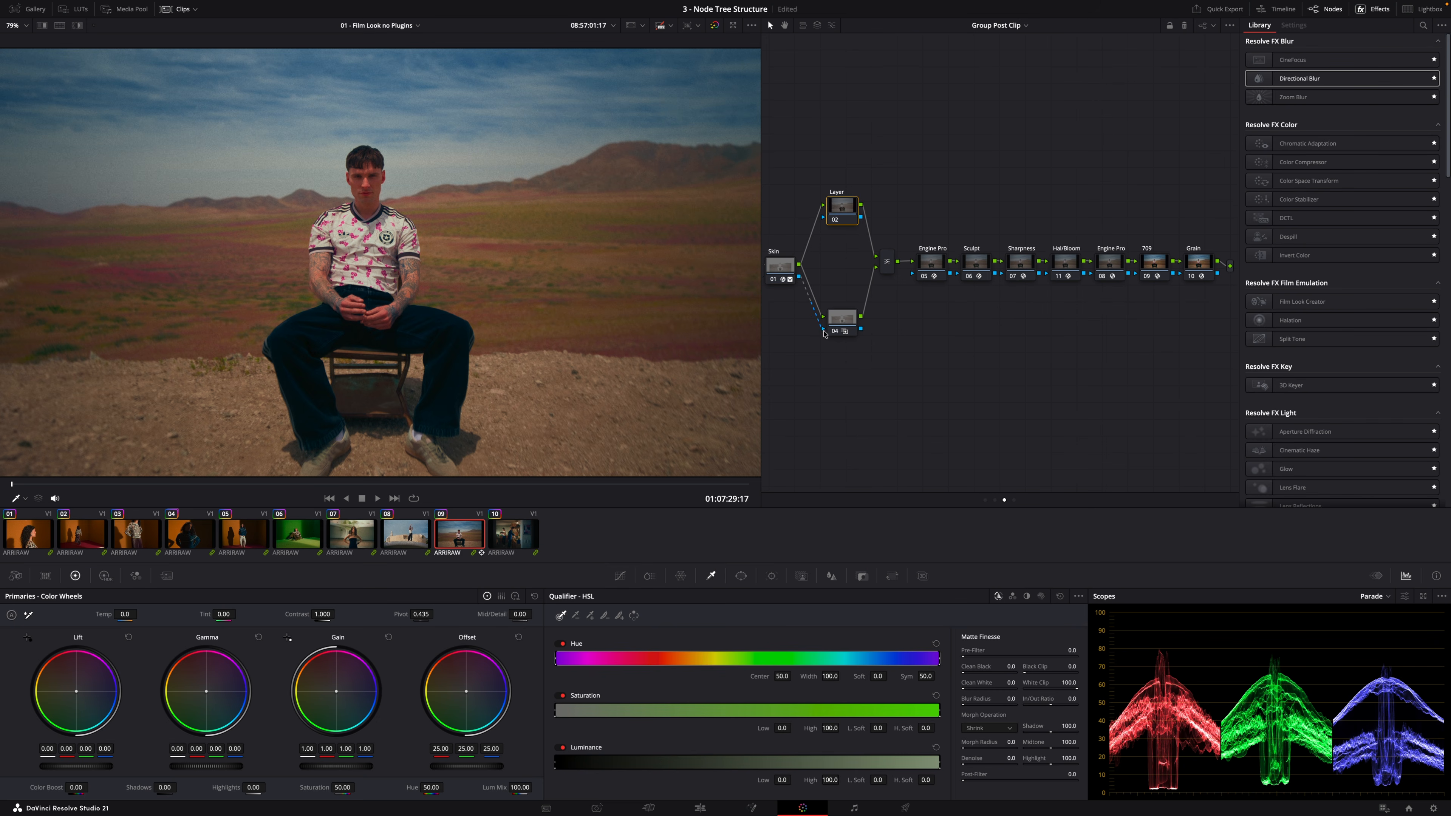
left_click(846, 315)
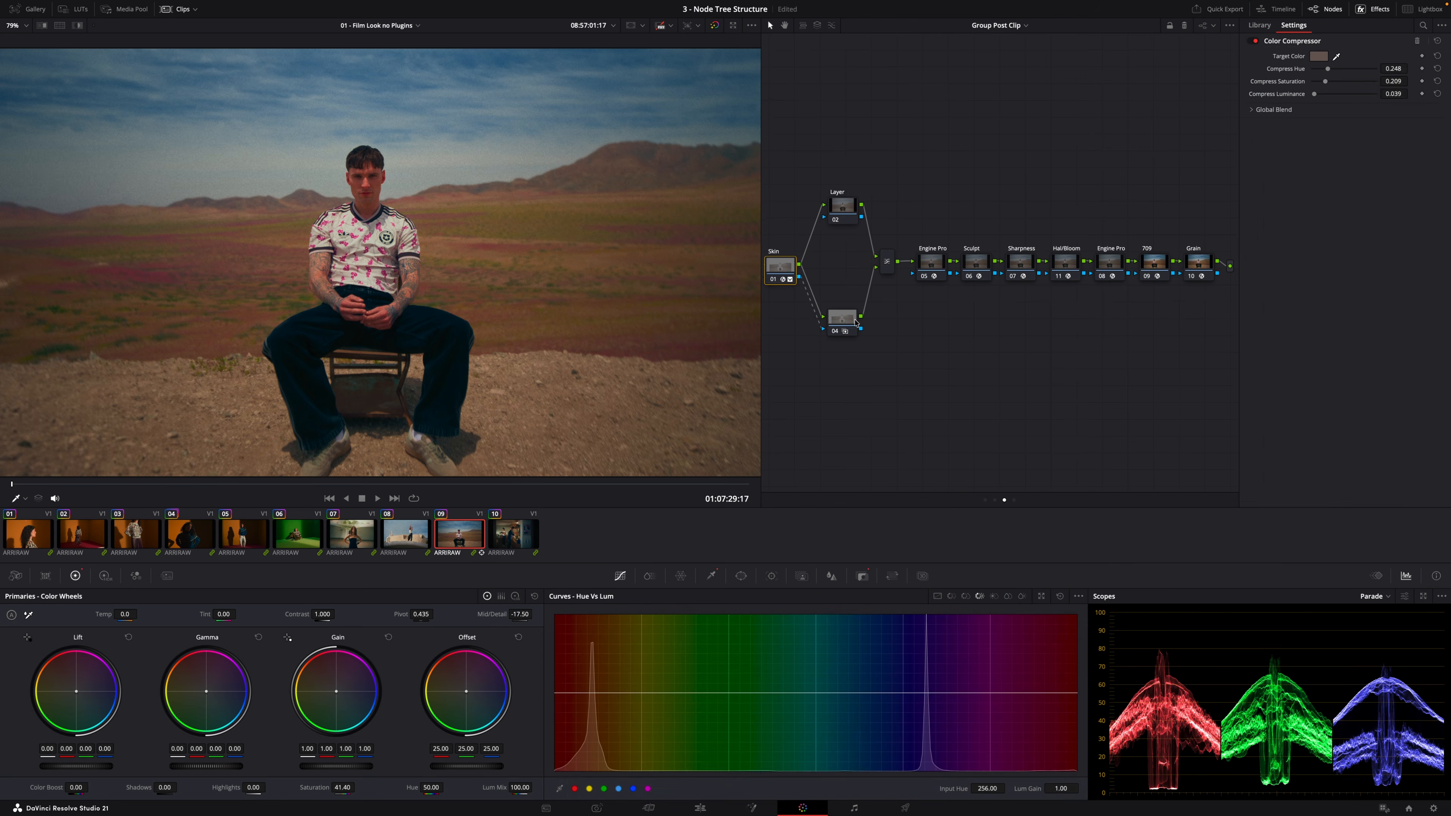
left_click(862, 576)
left_click(1057, 617)
left_click(1057, 617)
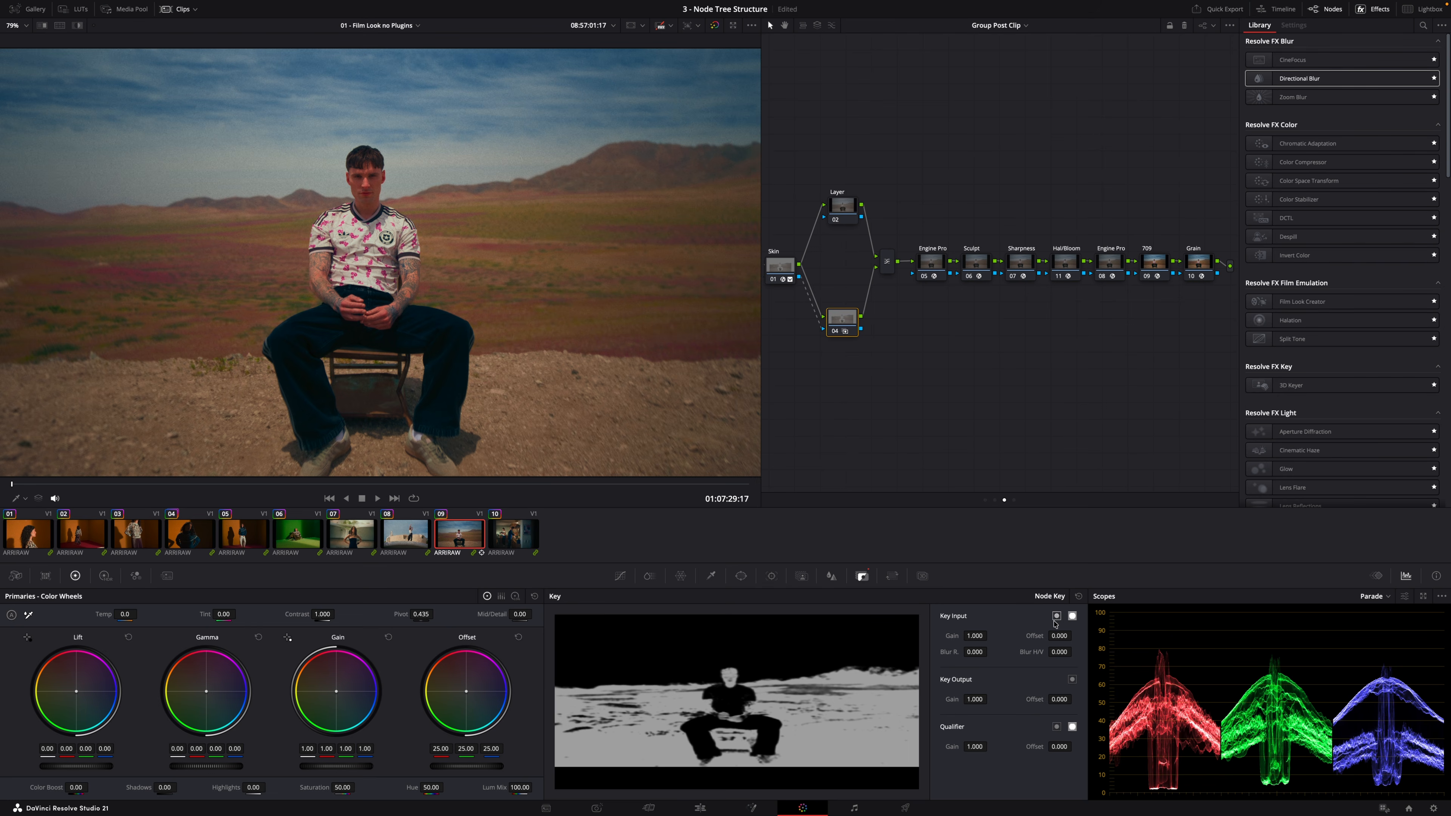
Select the Layer node and set its Temp to -220.0
left_click(844, 208)
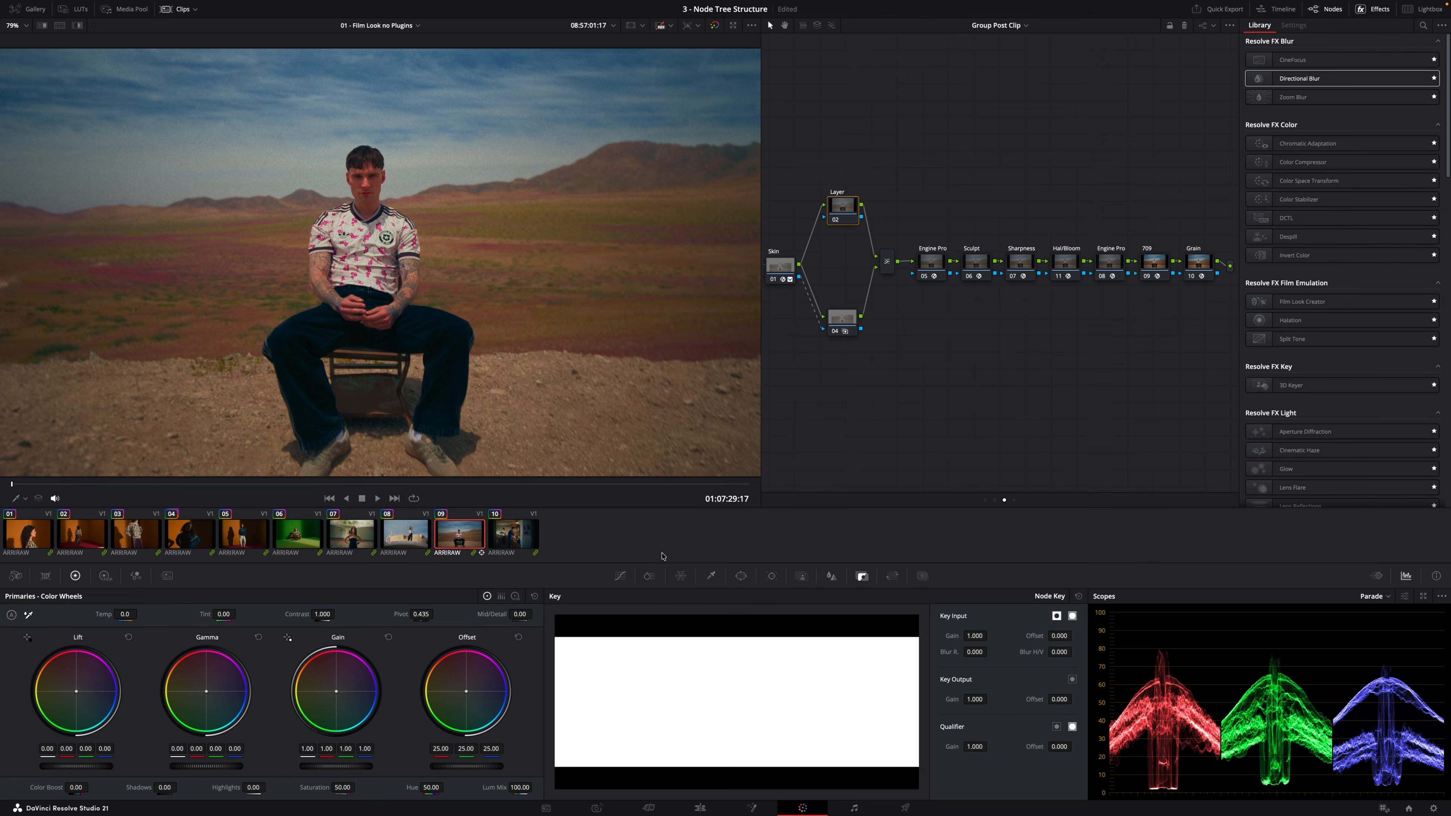
left_click(626, 576)
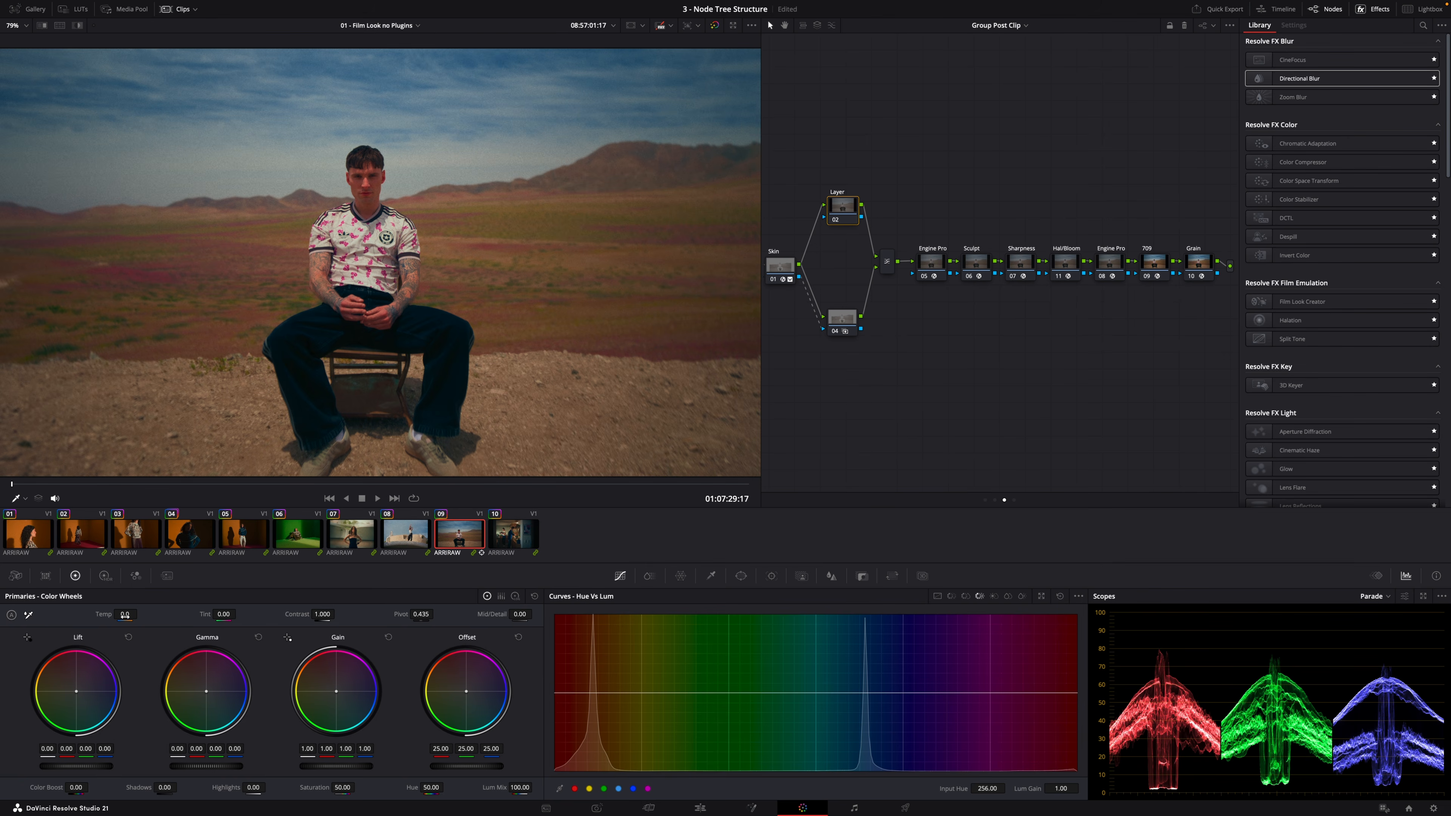
left_click_drag(125, 614, 113, 615)
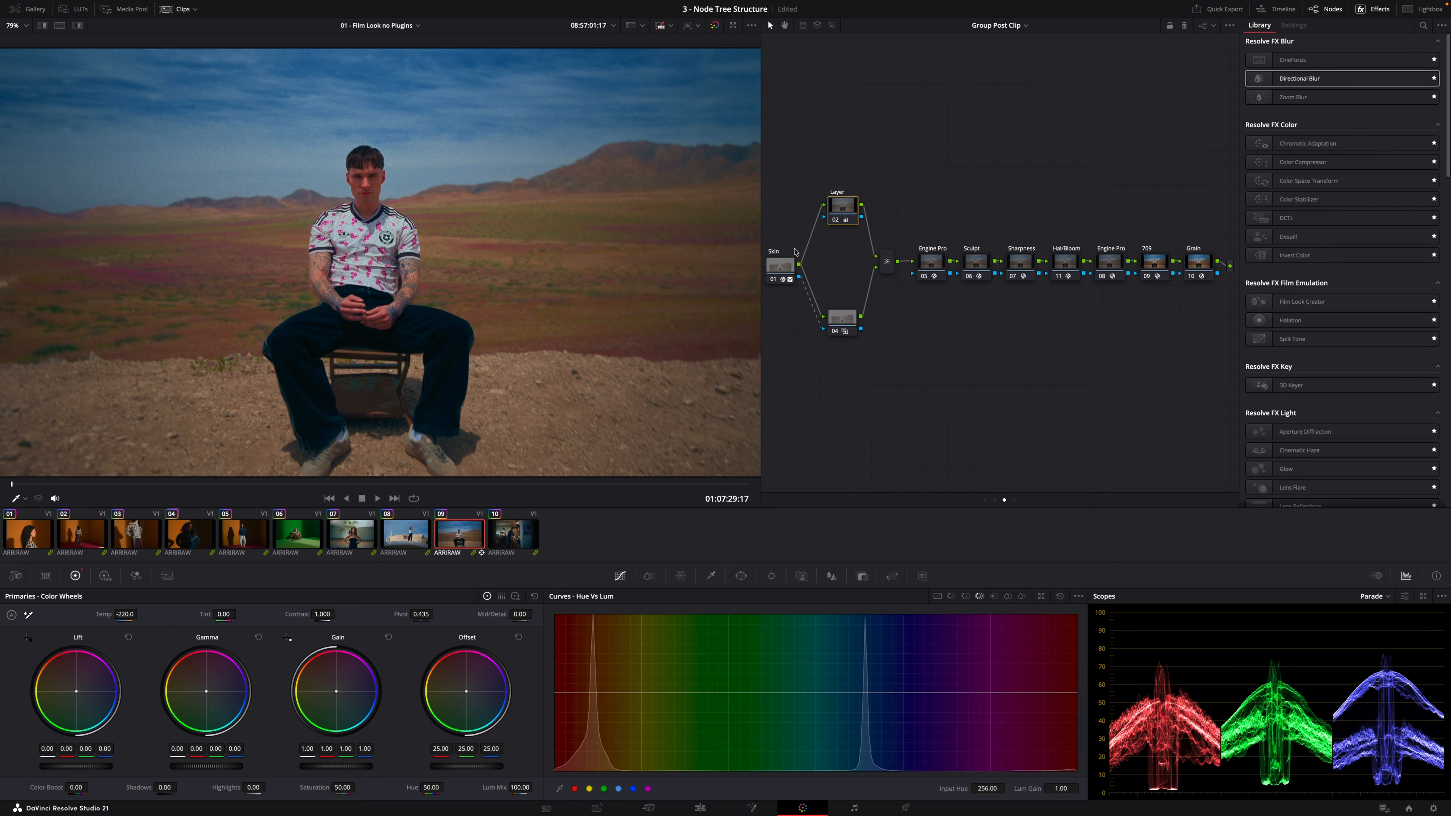
Compare the Skin and Layer nodes and zoom into the viewer to inspect the face
left_click(783, 266)
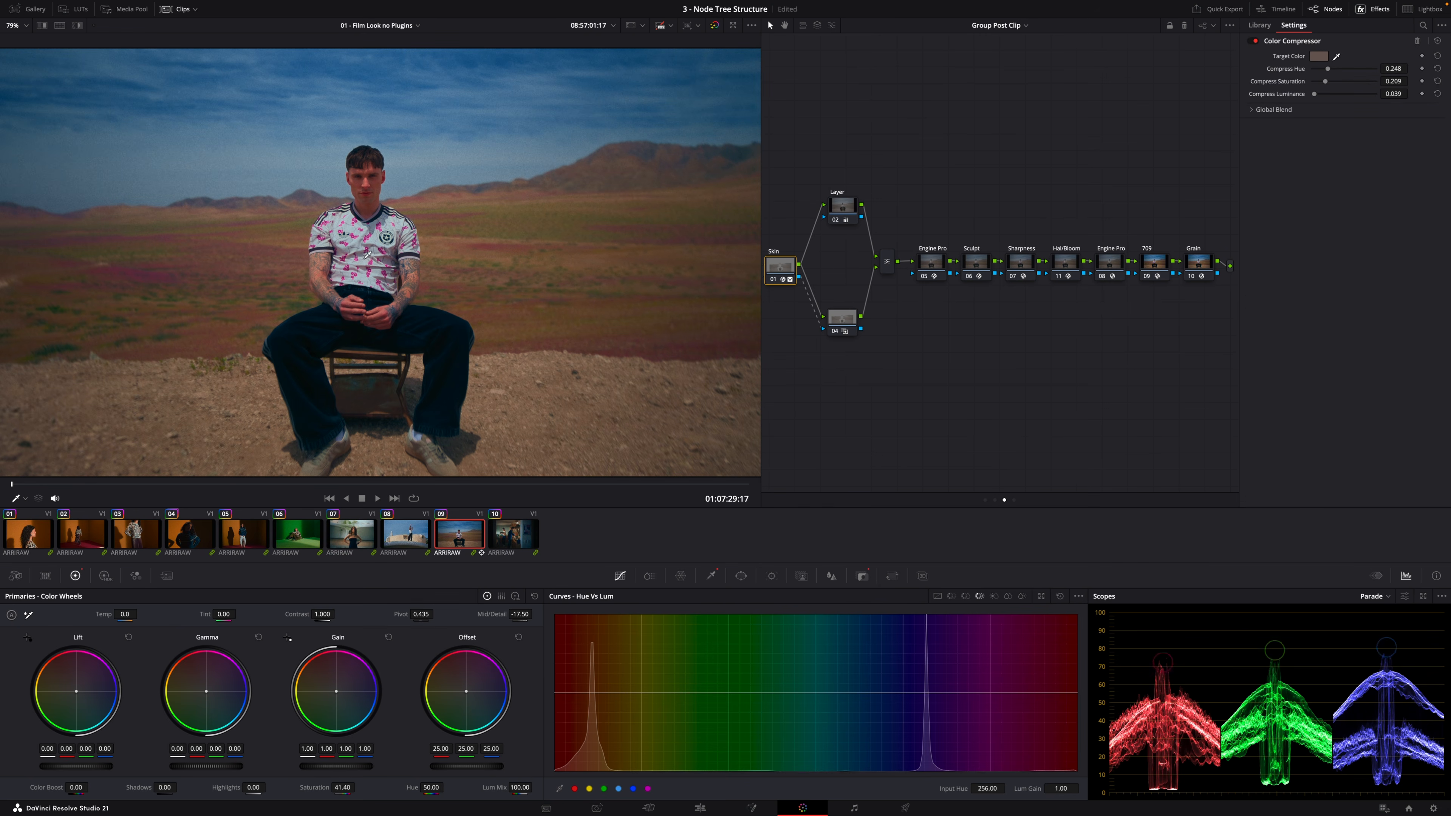
left_click(843, 209)
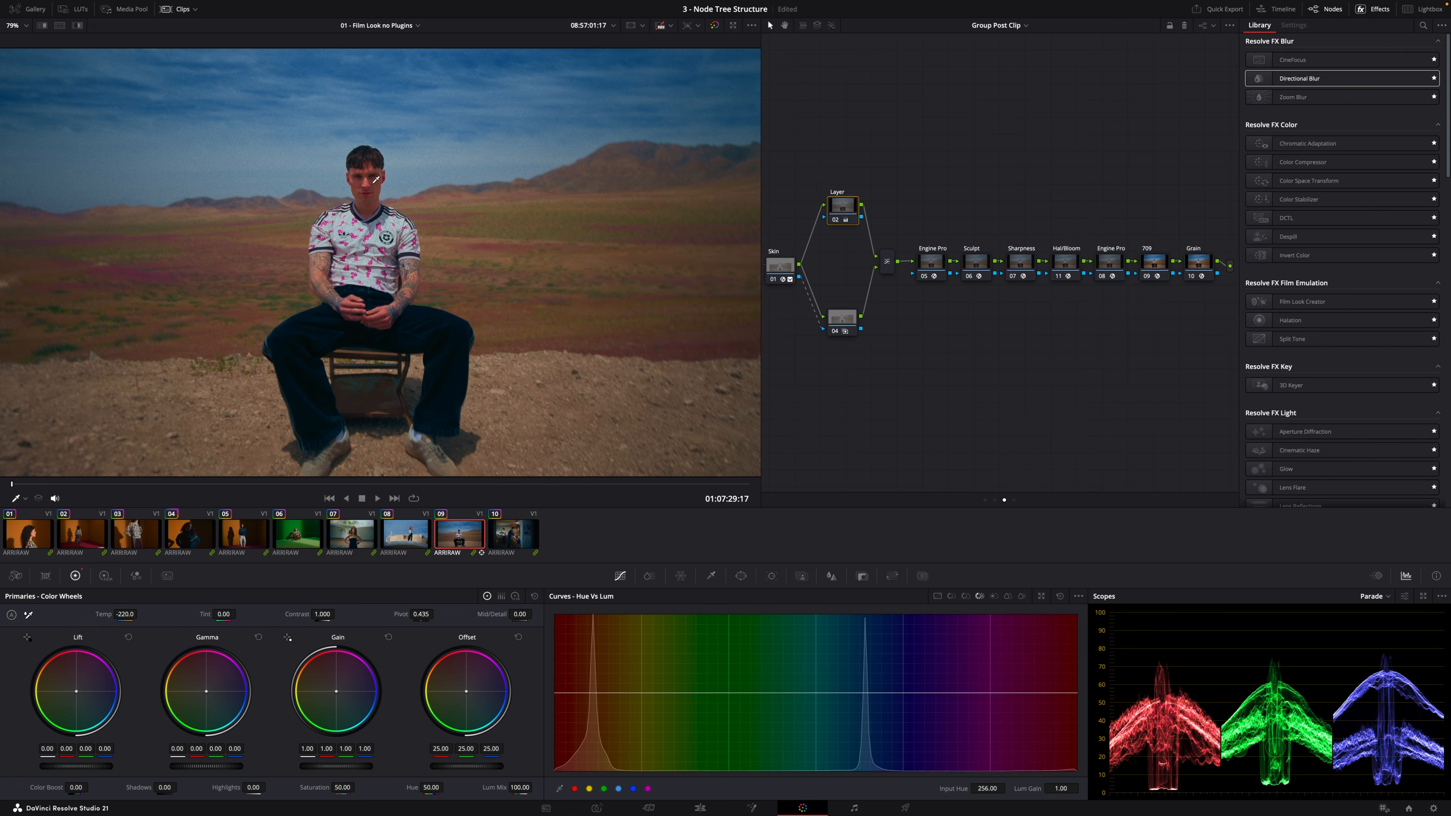
scroll(374, 191, "up", 3)
scroll(375, 191, "up", 2)
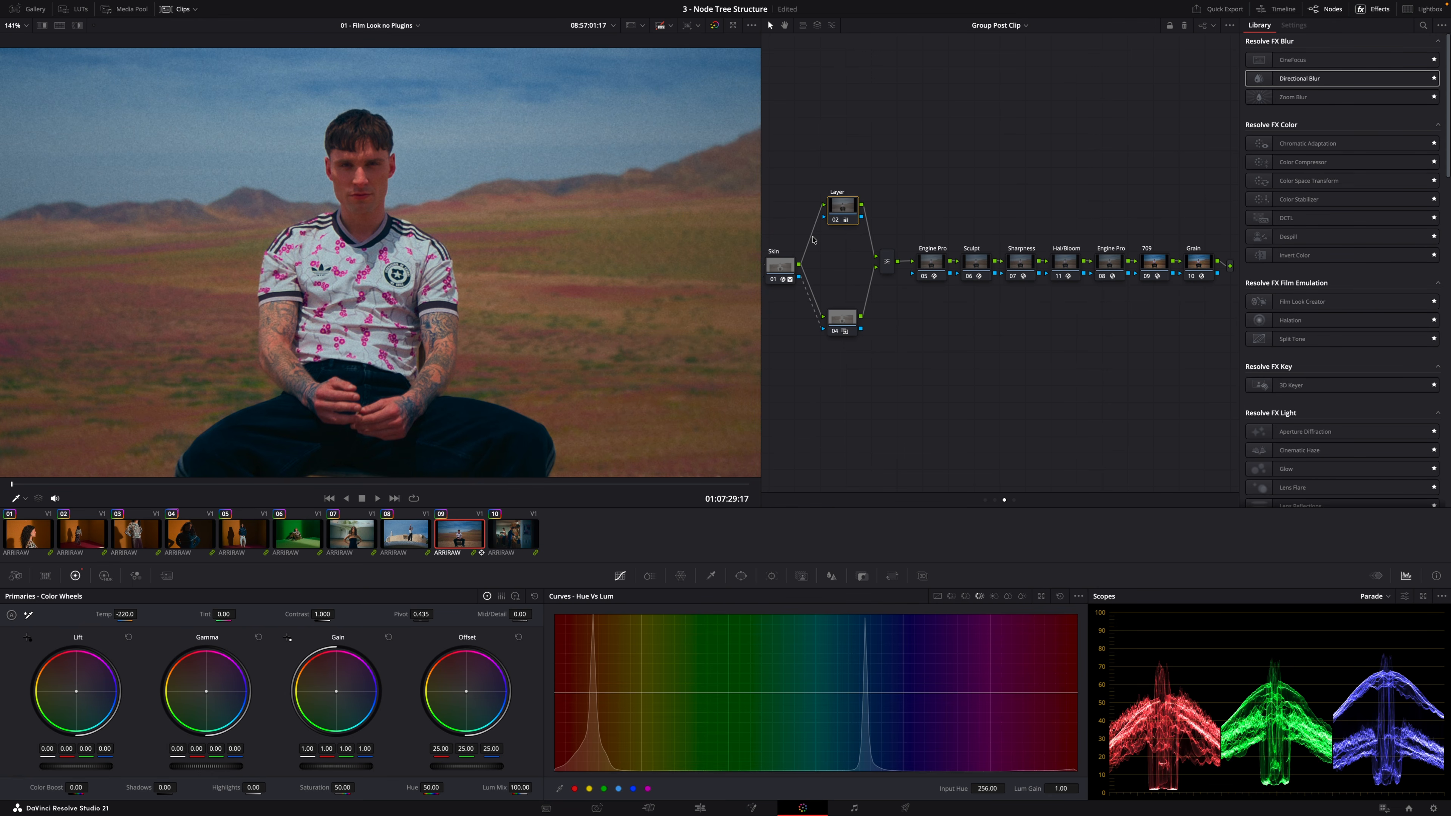
key("shift+z")
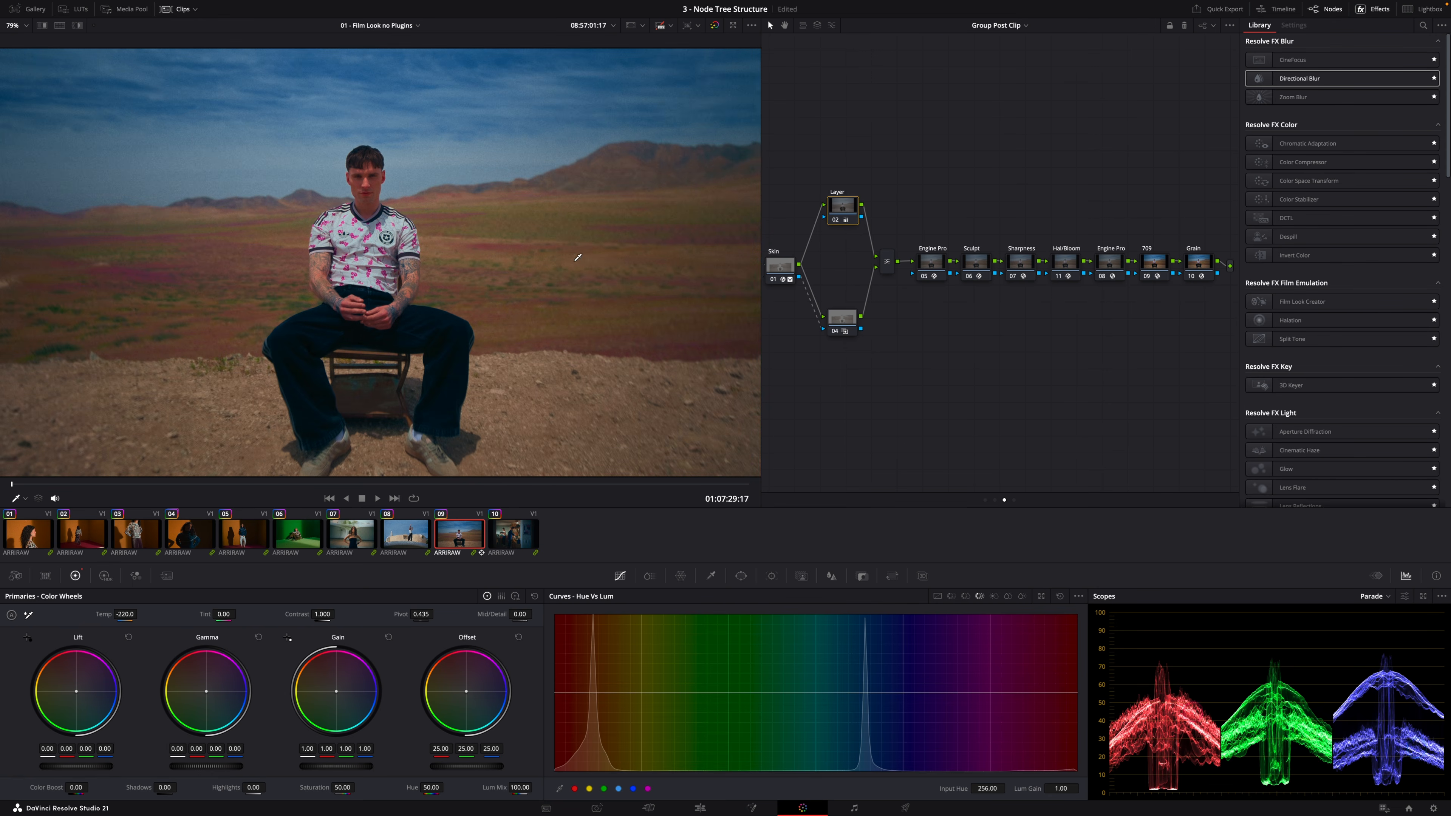
On clip 08, set the Layer node's Key Output gain to 0.345 and view the Skin node's key
left_click(412, 548)
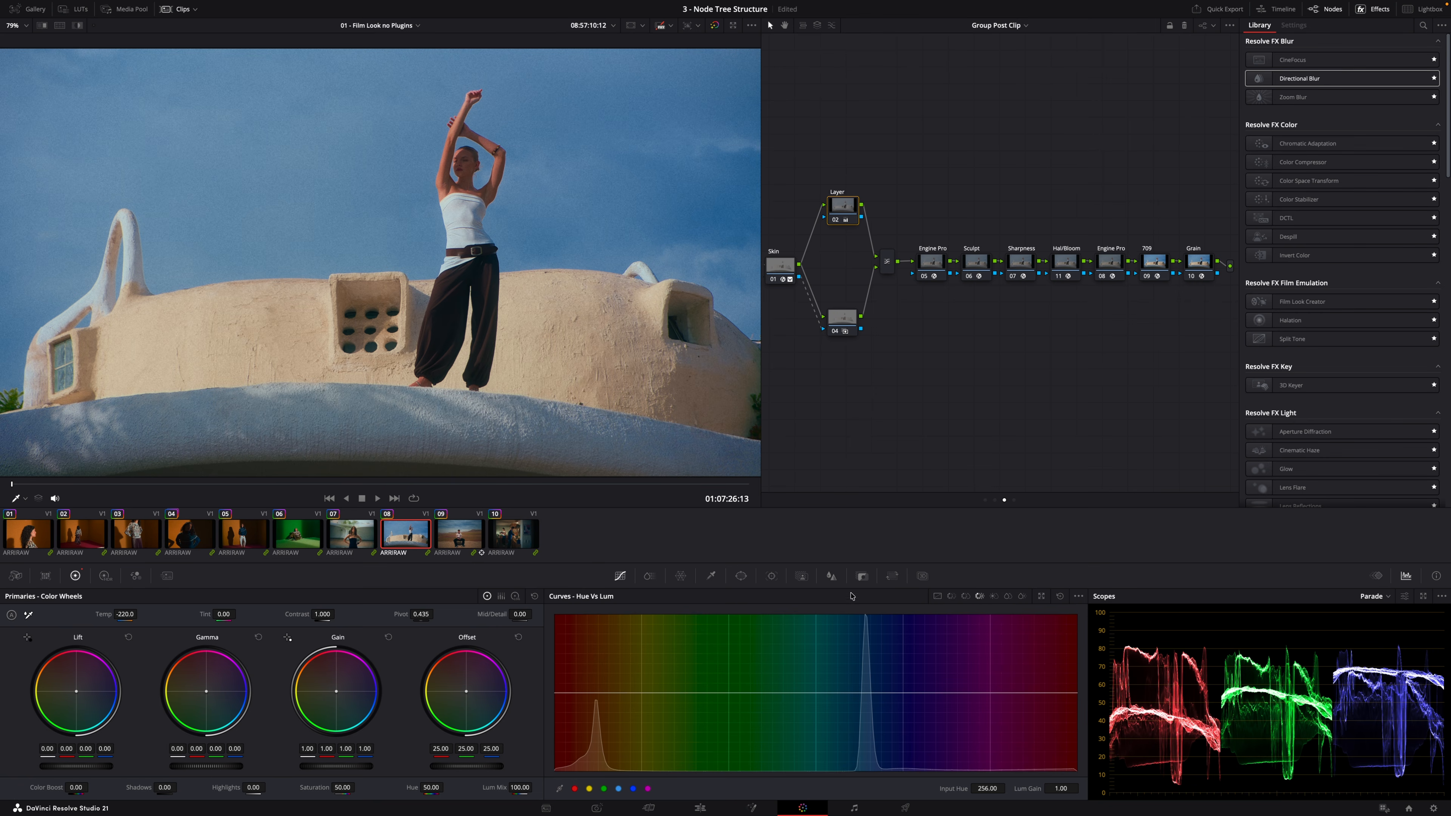
left_click(862, 575)
left_click_drag(991, 700, 980, 700)
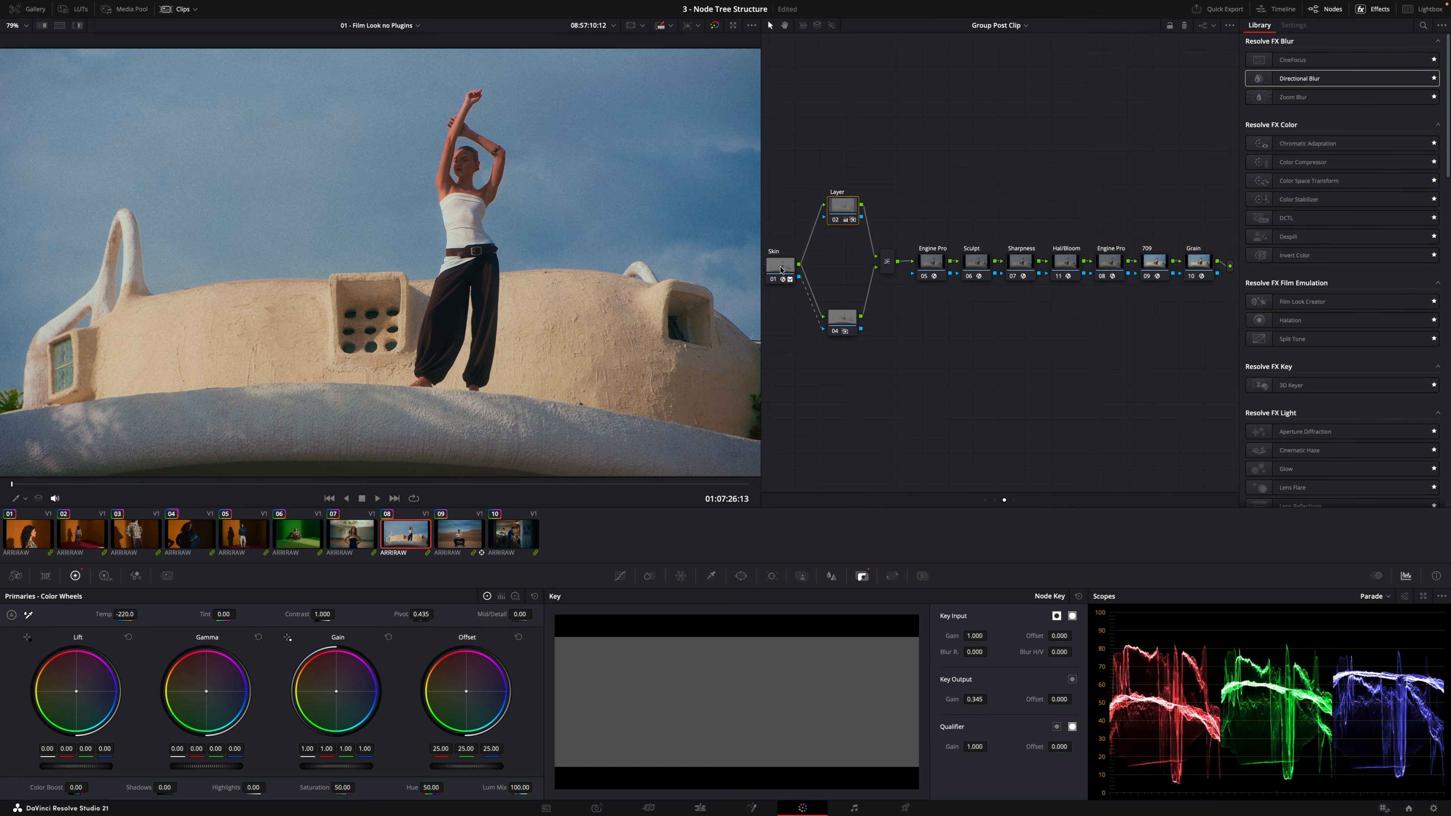
left_click(781, 270)
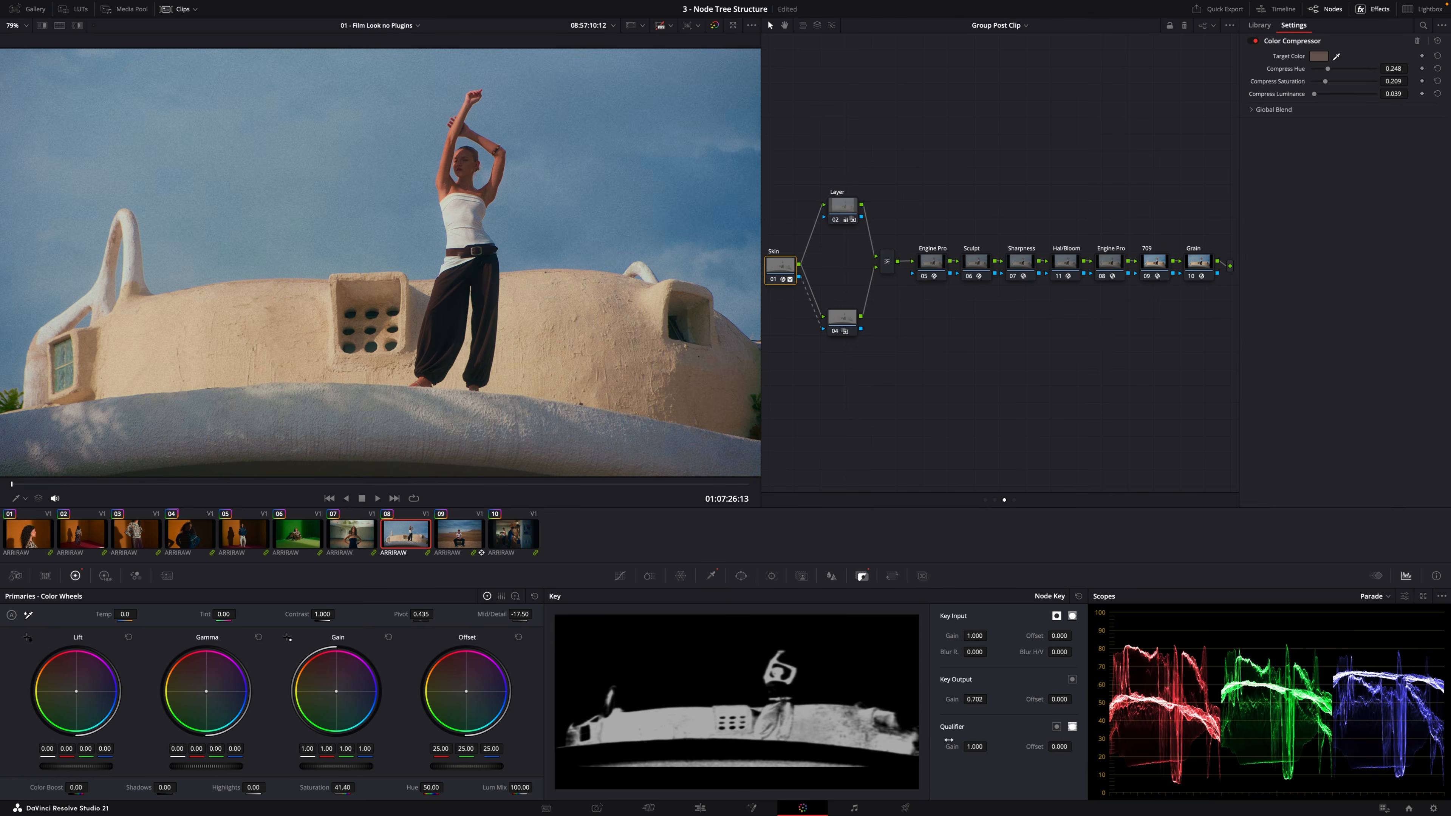
Lower the Skin node's Key Output gain slightly and reset the Layer node's Key Output gain to 1.000
left_click_drag(997, 699, 985, 699)
left_click(843, 209)
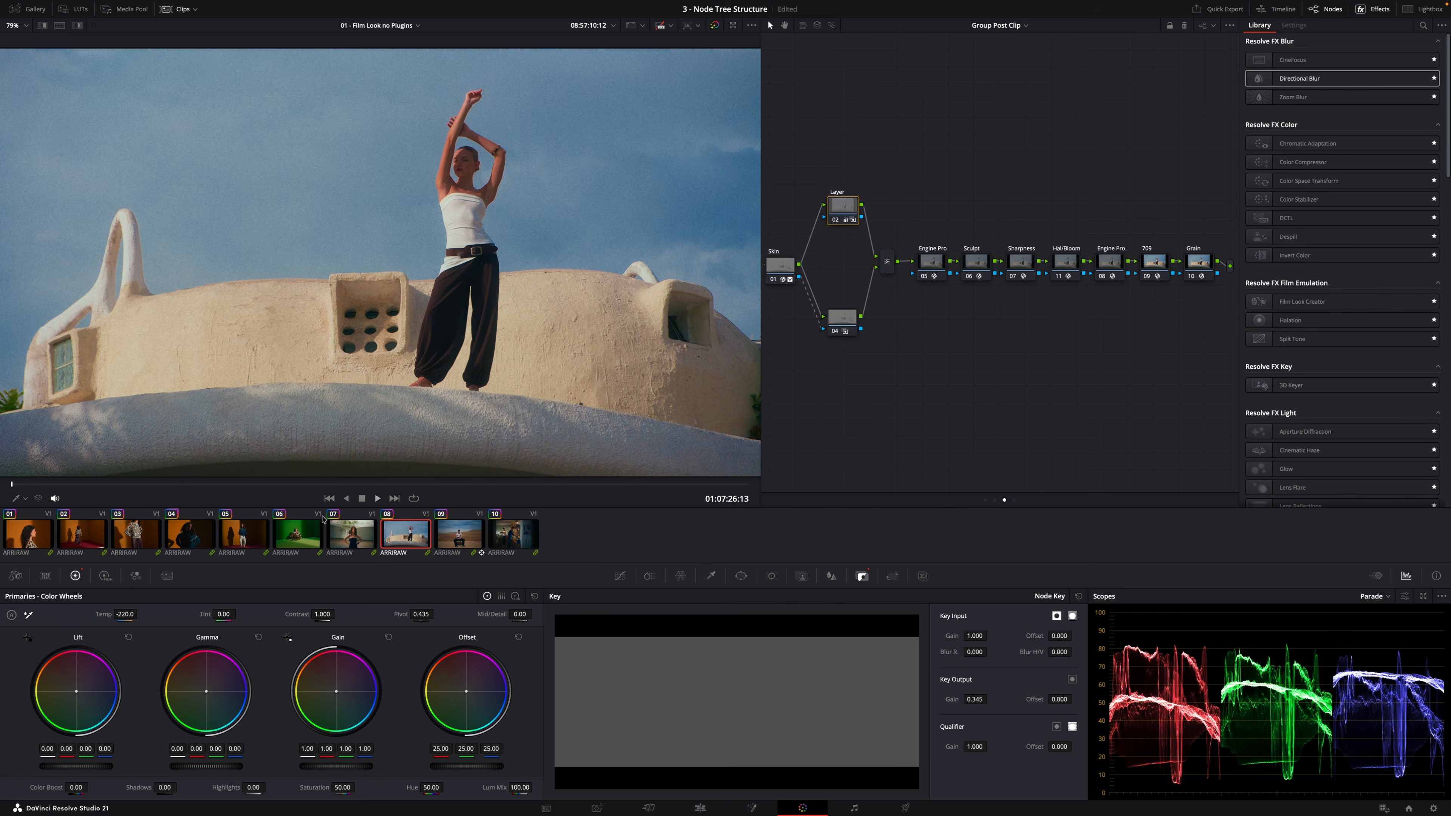
double_click(953, 700)
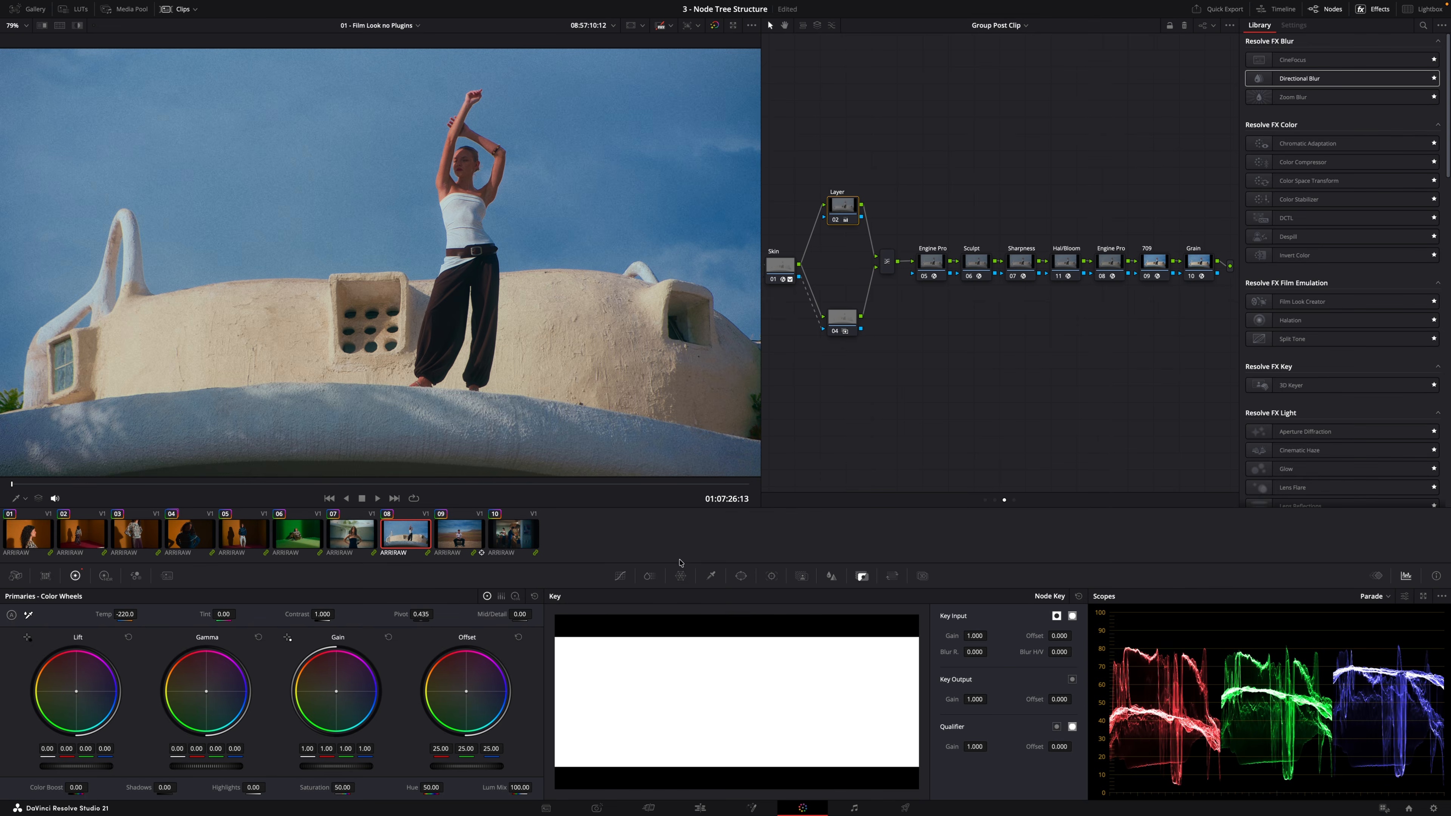
Inspect the subject close up in the viewer and reset the Layer node's Primaries adjustments
left_click(620, 575)
scroll(468, 197, "up", 3)
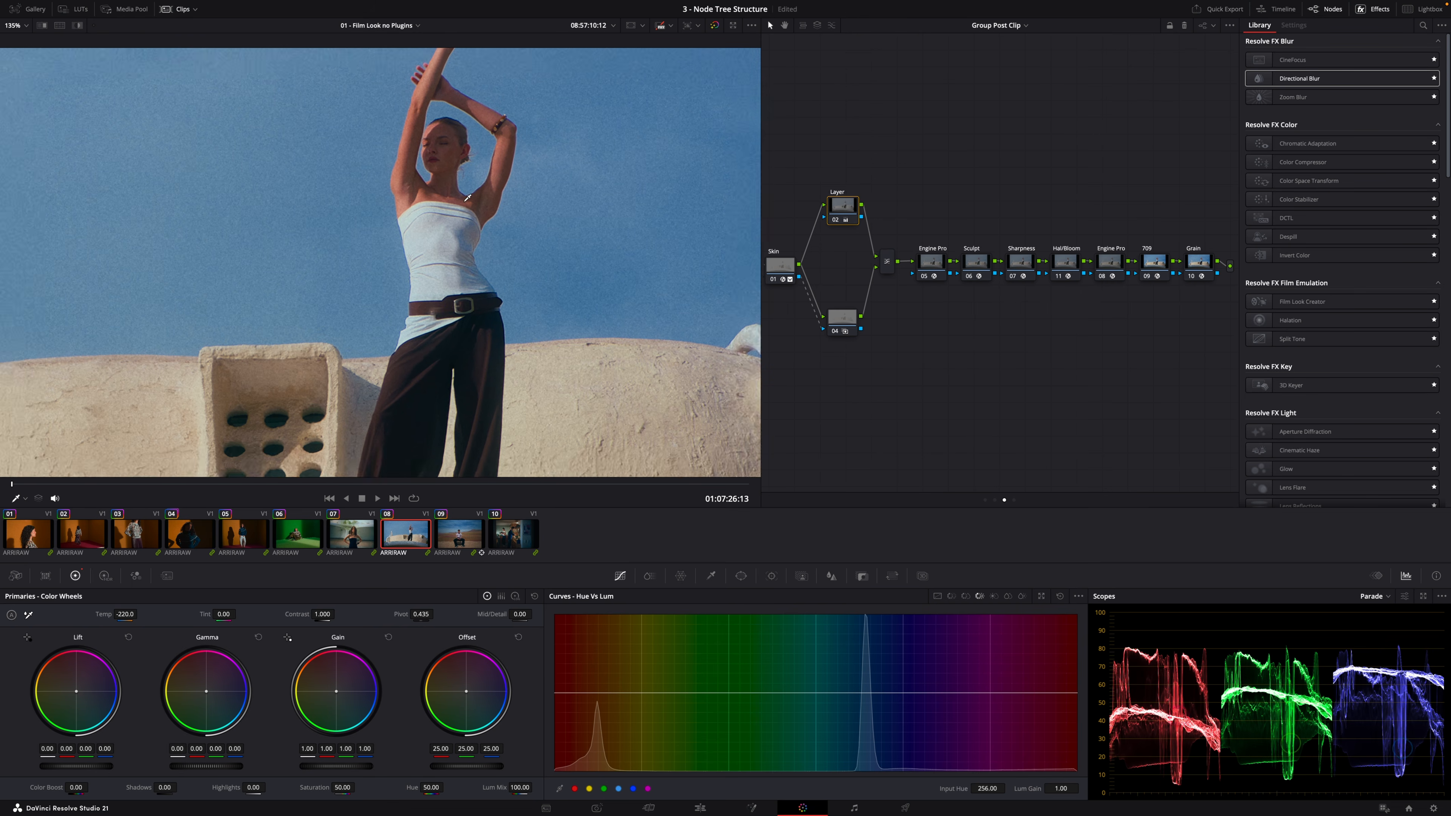
scroll(468, 197, "up", 1)
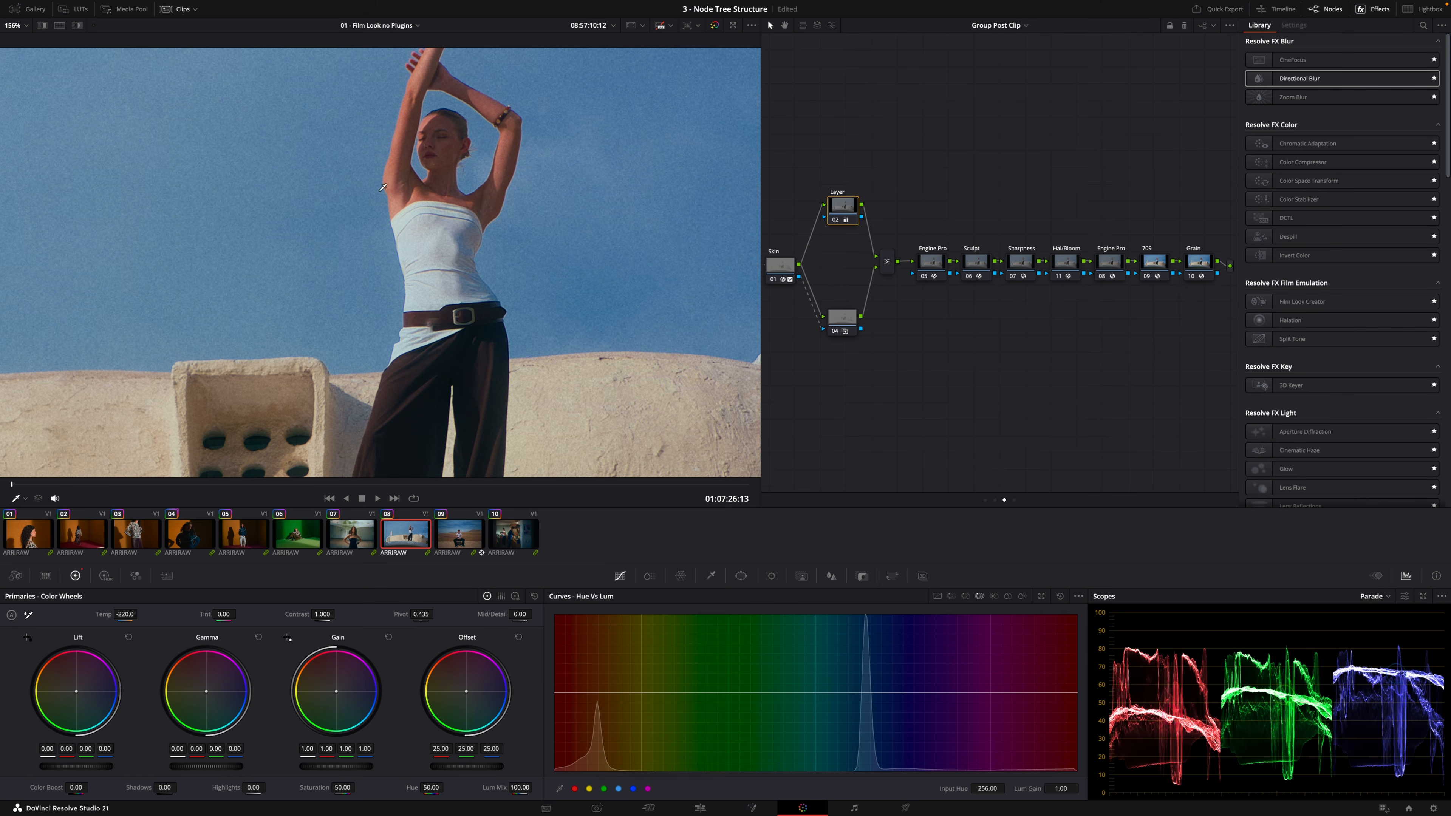
key("shift+z")
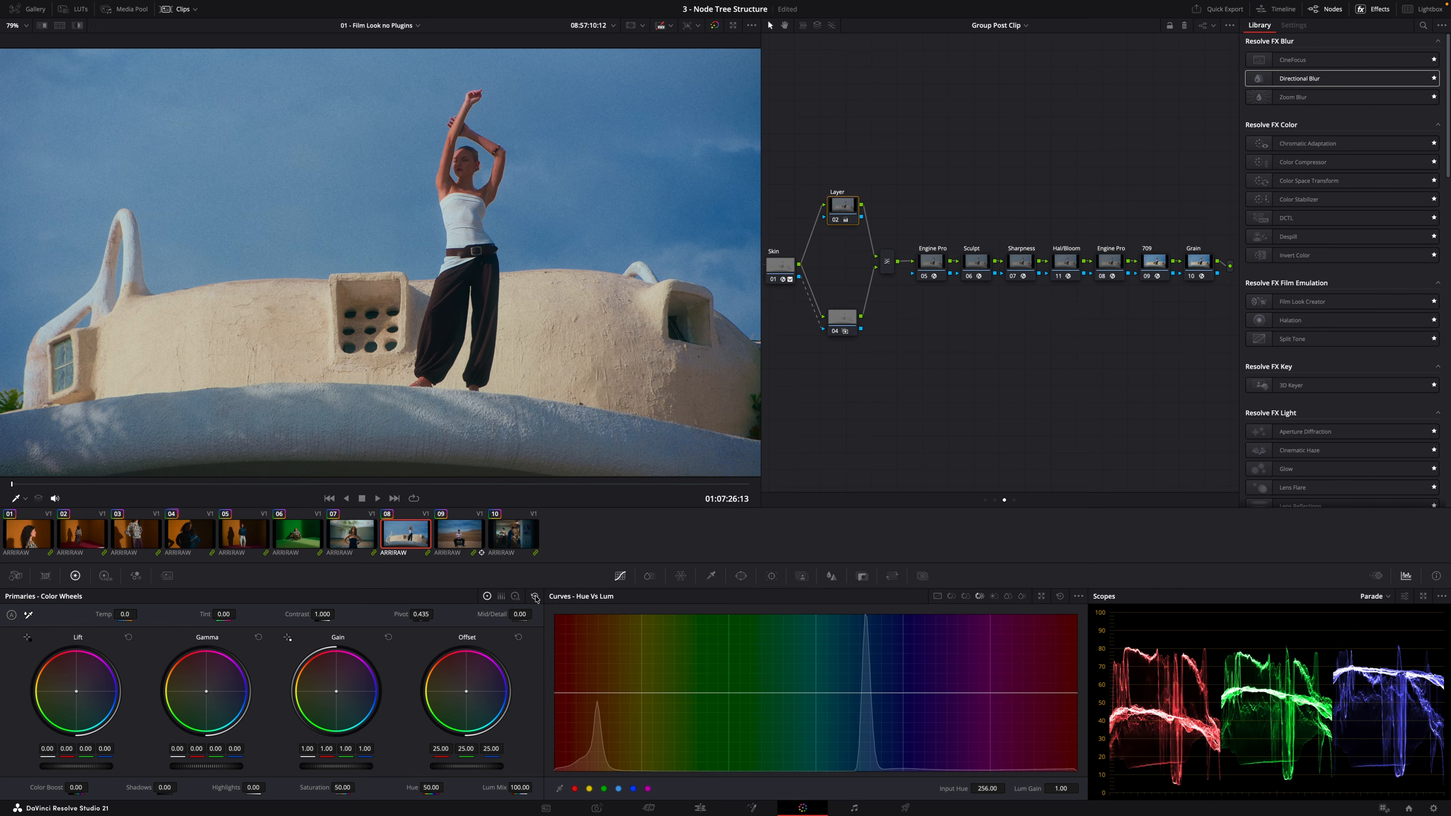
left_click(536, 596)
Rename the first Engine Pro node to Look and the Sculpt node to Palette
left_click(931, 262)
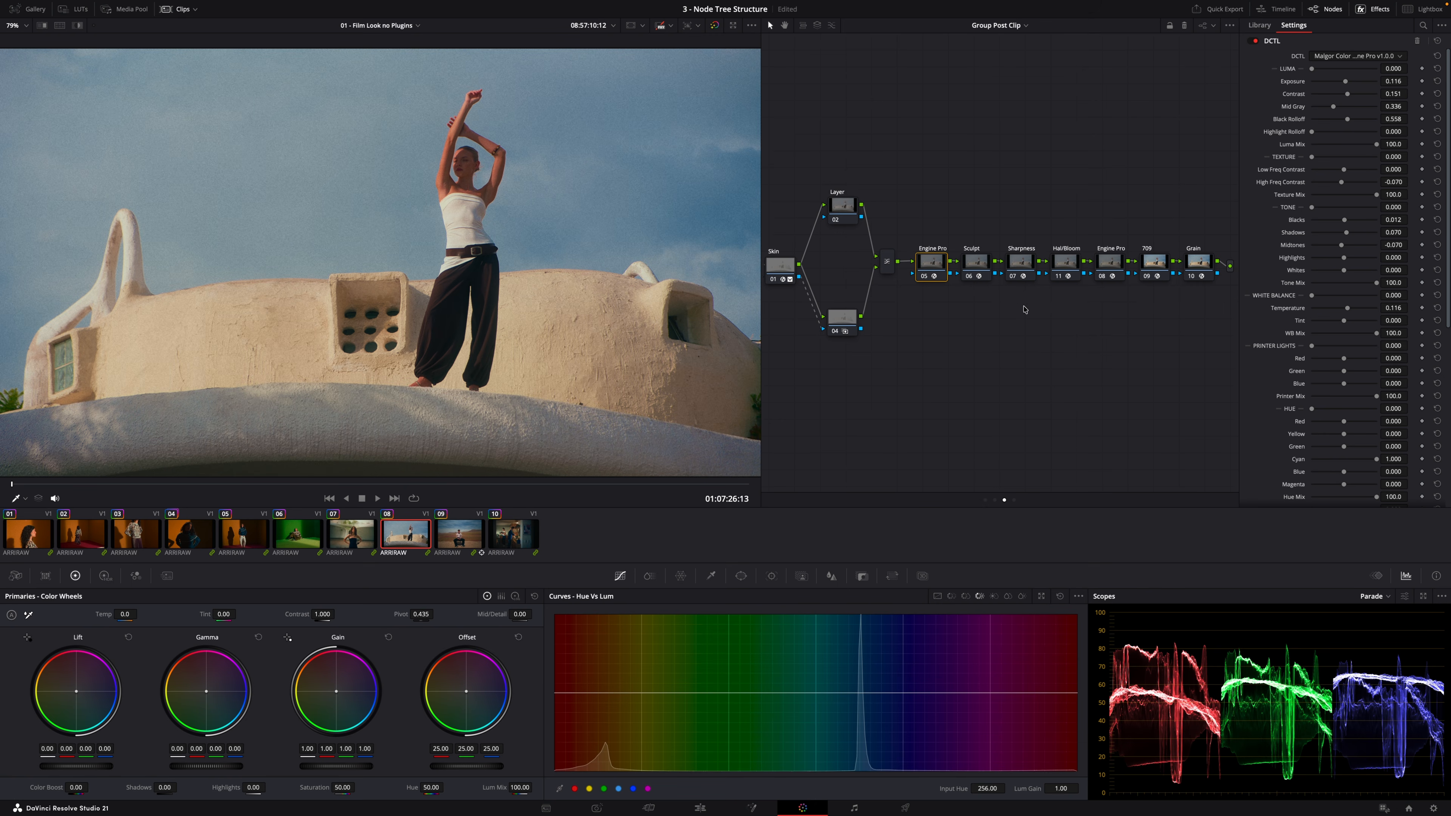
left_click(924, 265)
type("F")
left_click(979, 266)
left_click(980, 267)
type("Pa")
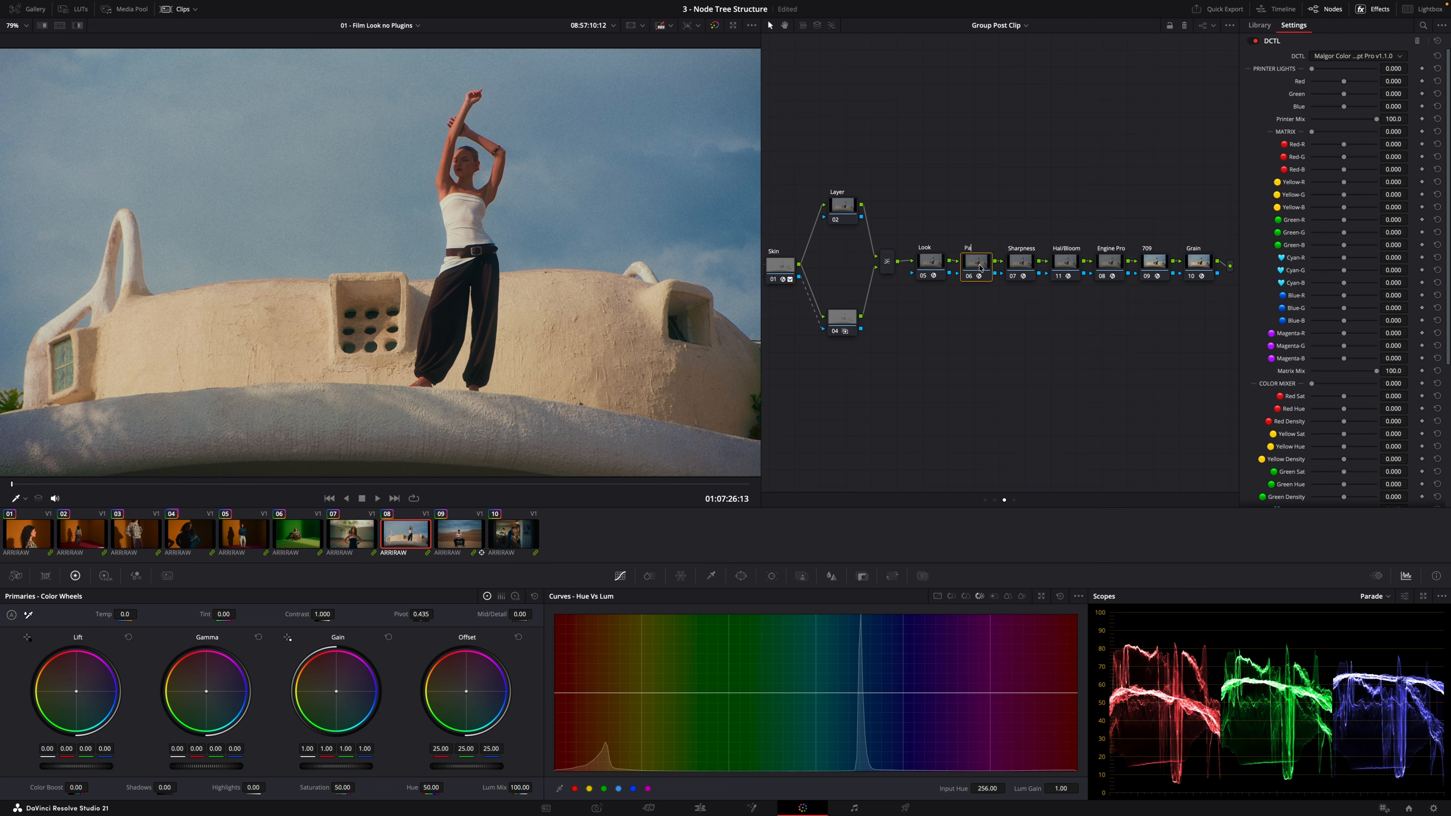
type("lette")
Select the Sharpness node and disable the Hal/Bloom node
left_click(1020, 262)
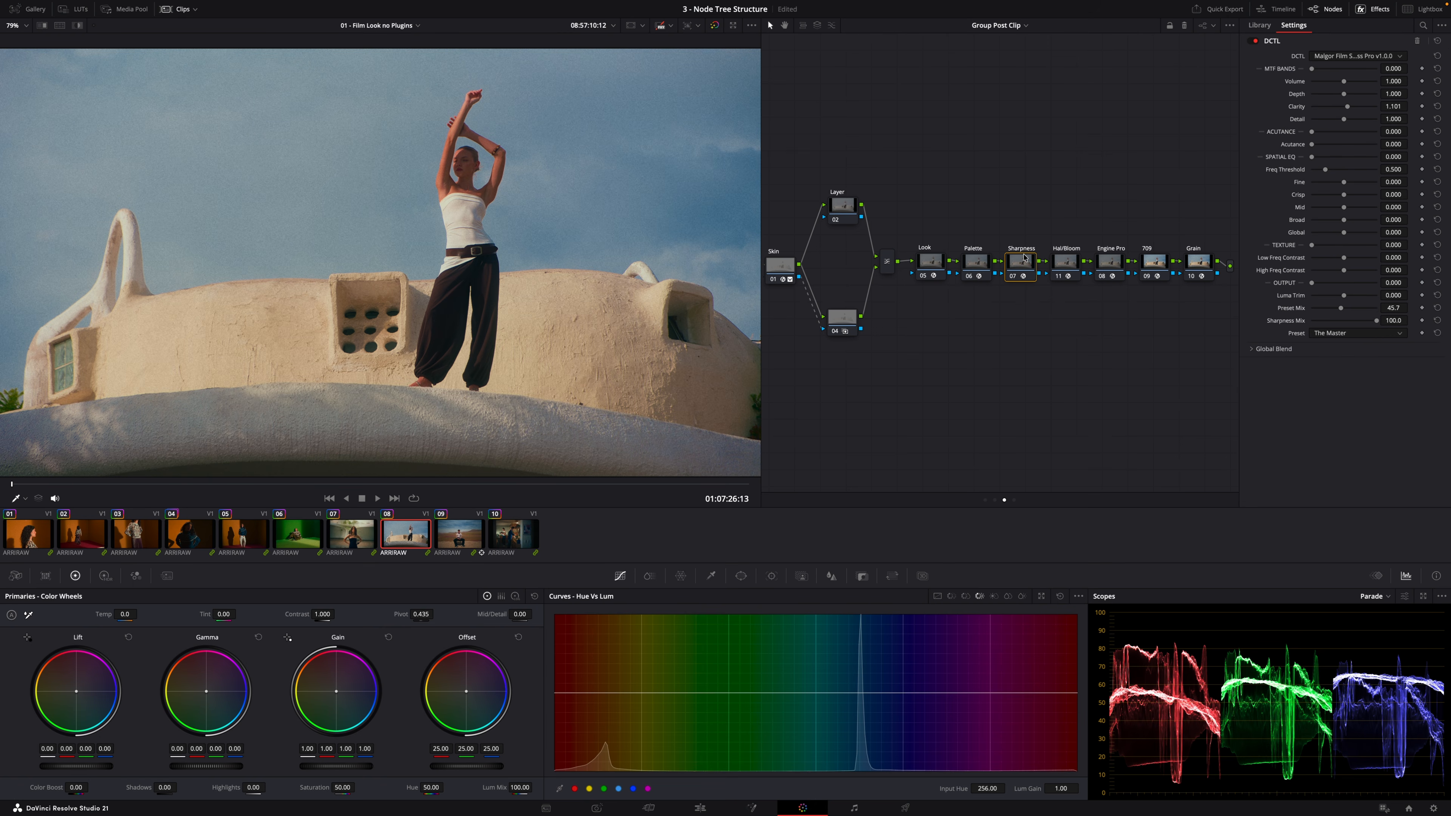
left_click(1074, 266)
key("ctrl+d")
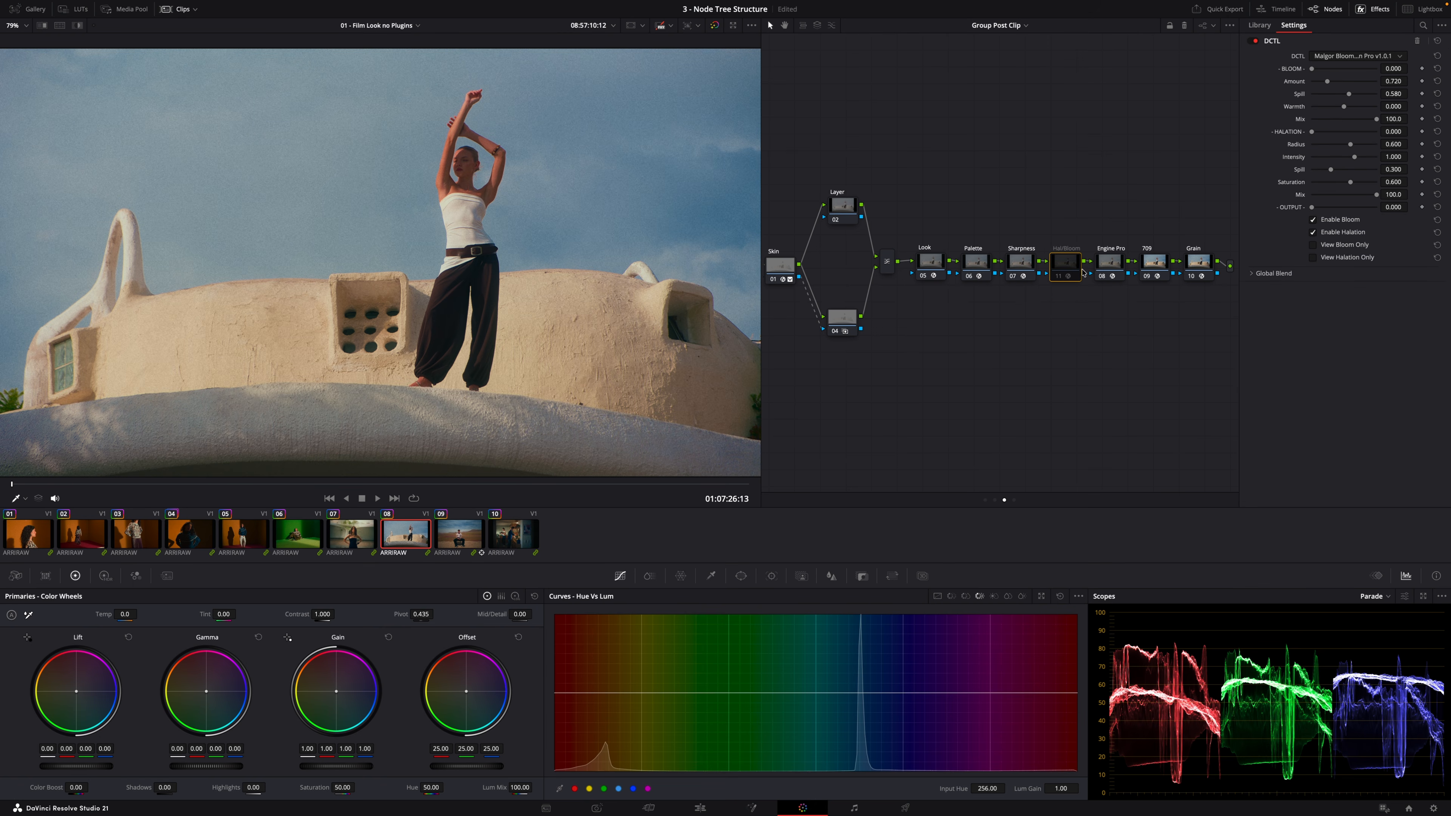
Rename the second Engine Pro node to Look
left_click(1117, 267)
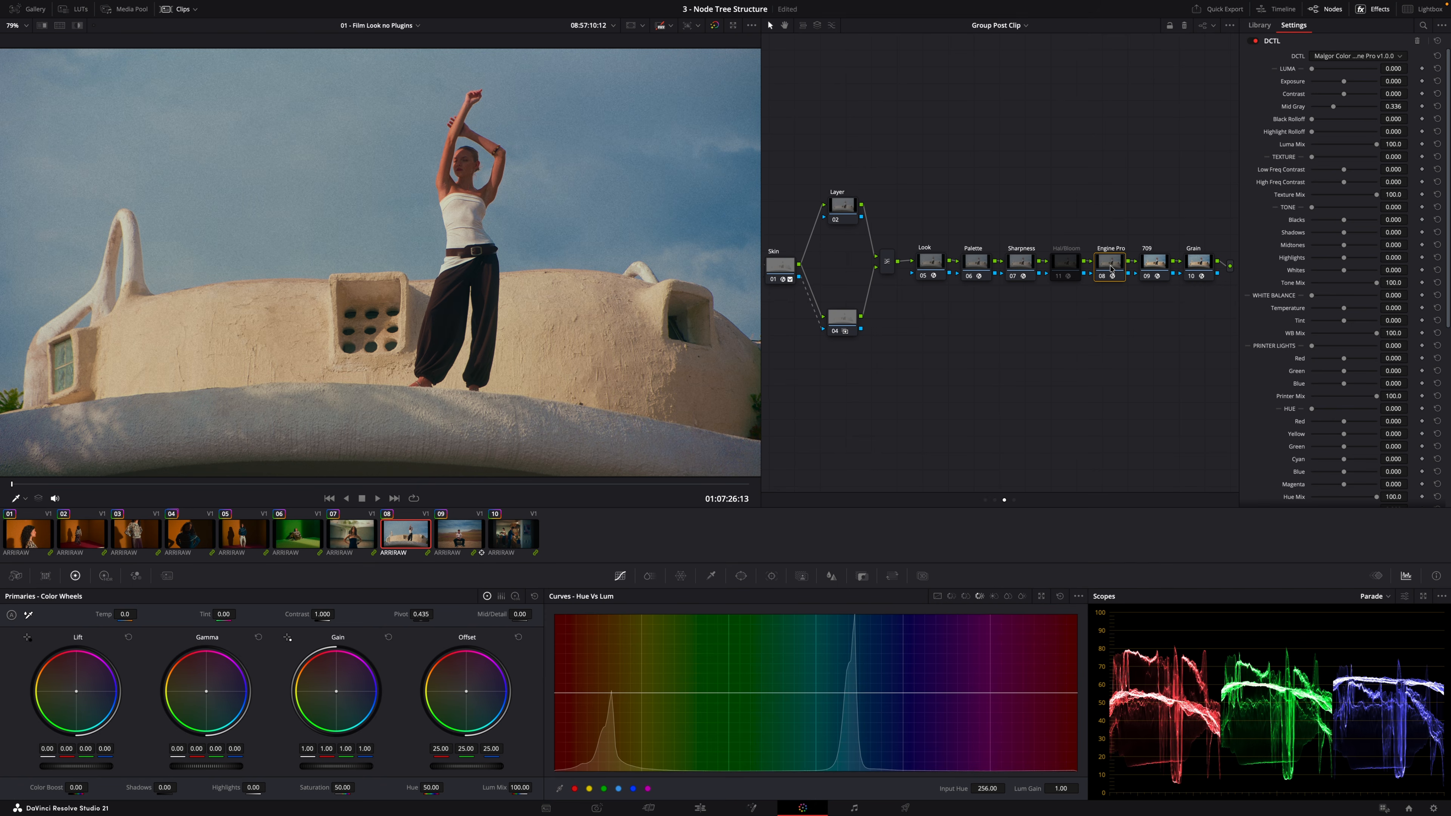
scroll(1347, 496, "down", 5)
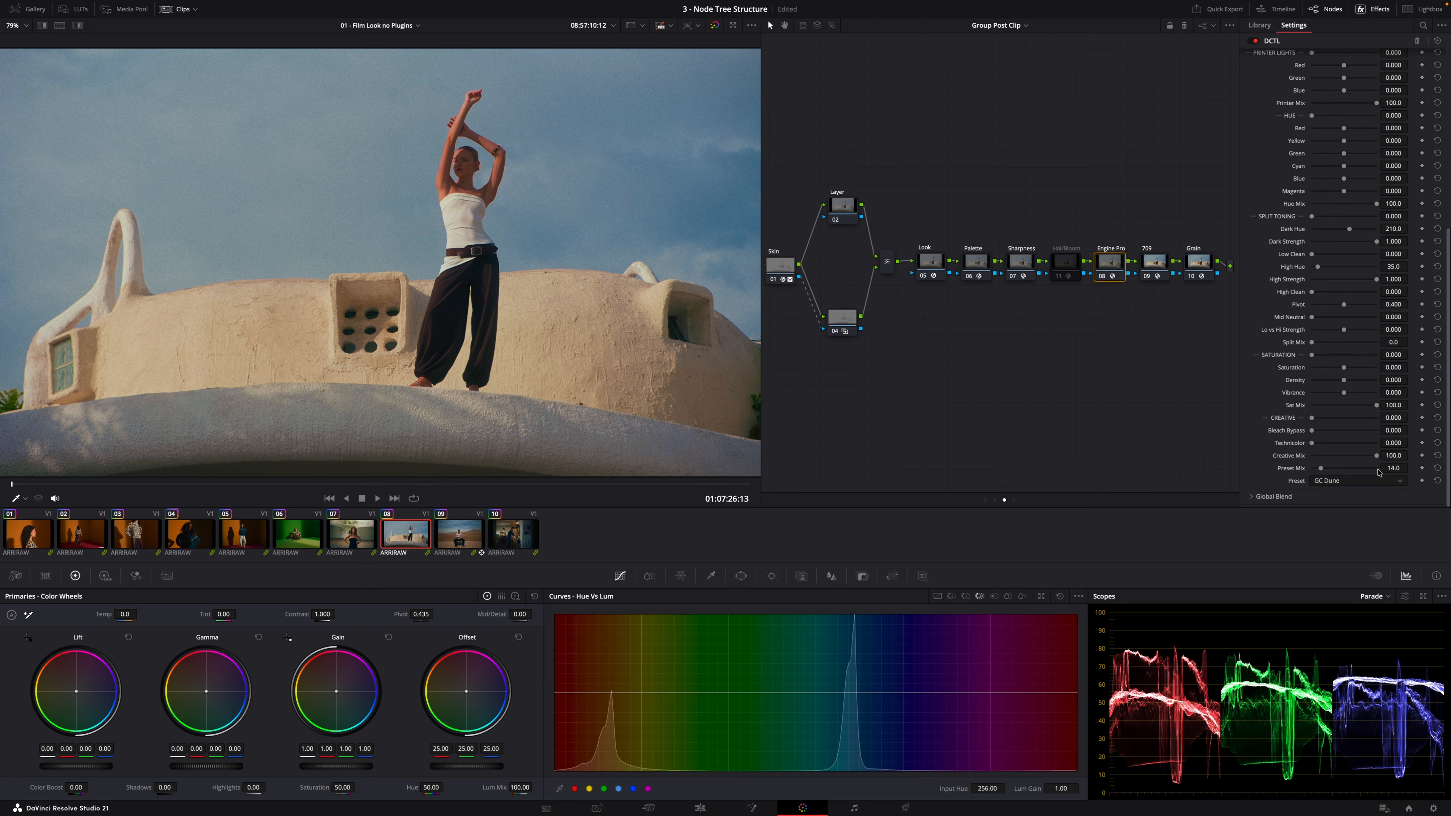
double_click(1121, 271)
type("Look")
Toggle the 709 and Grain nodes off and on to compare their effect
left_click(1152, 271)
key("super+d")
key("super+d")
left_click(1198, 264)
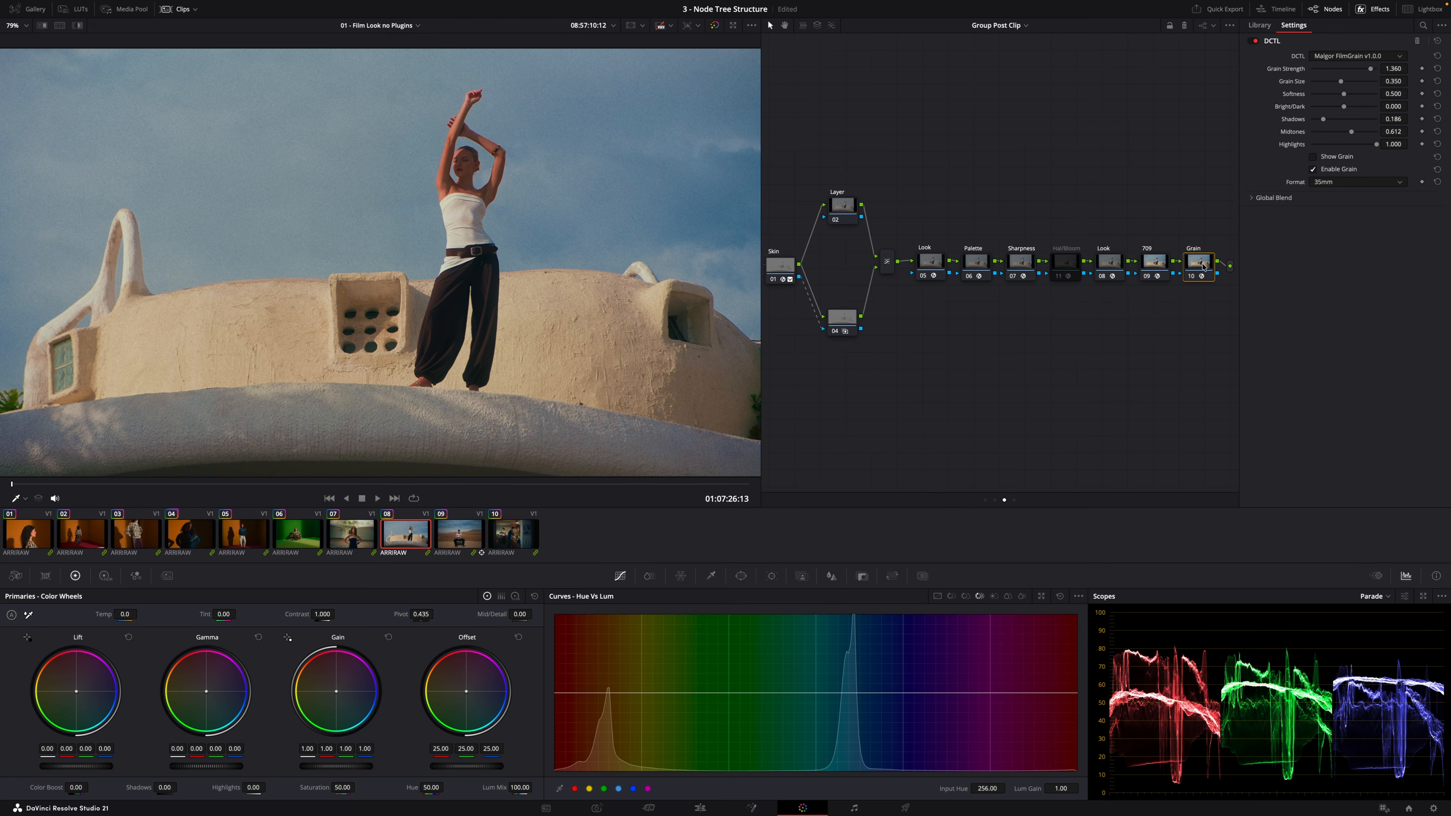
key("super+d")
key("super+d")
Step to the next clip and move the first Look node up above the main node line, toggling it to compare
key("Down")
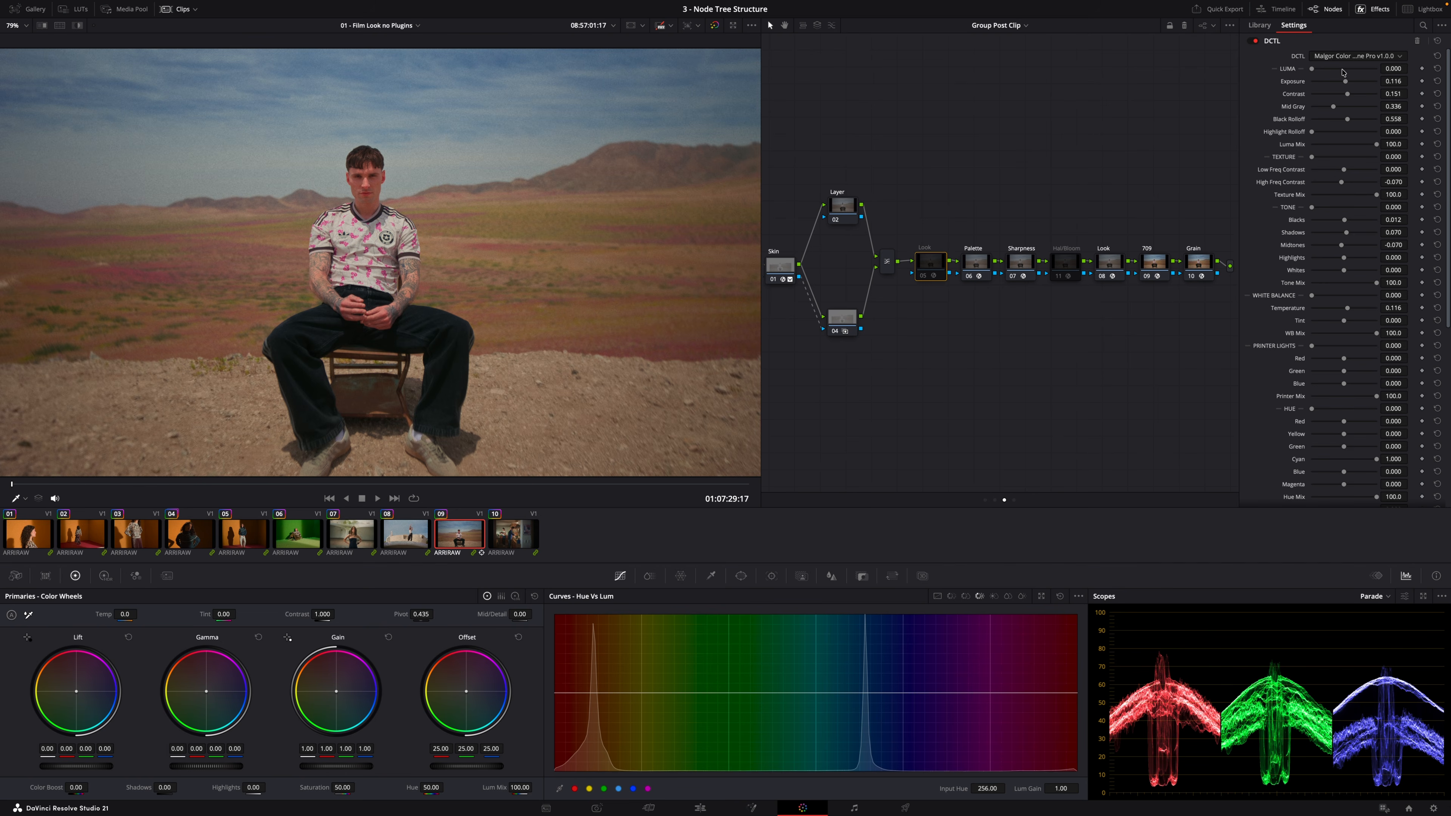
key("super+d")
key("super+d")
left_click_drag(938, 268, 932, 220)
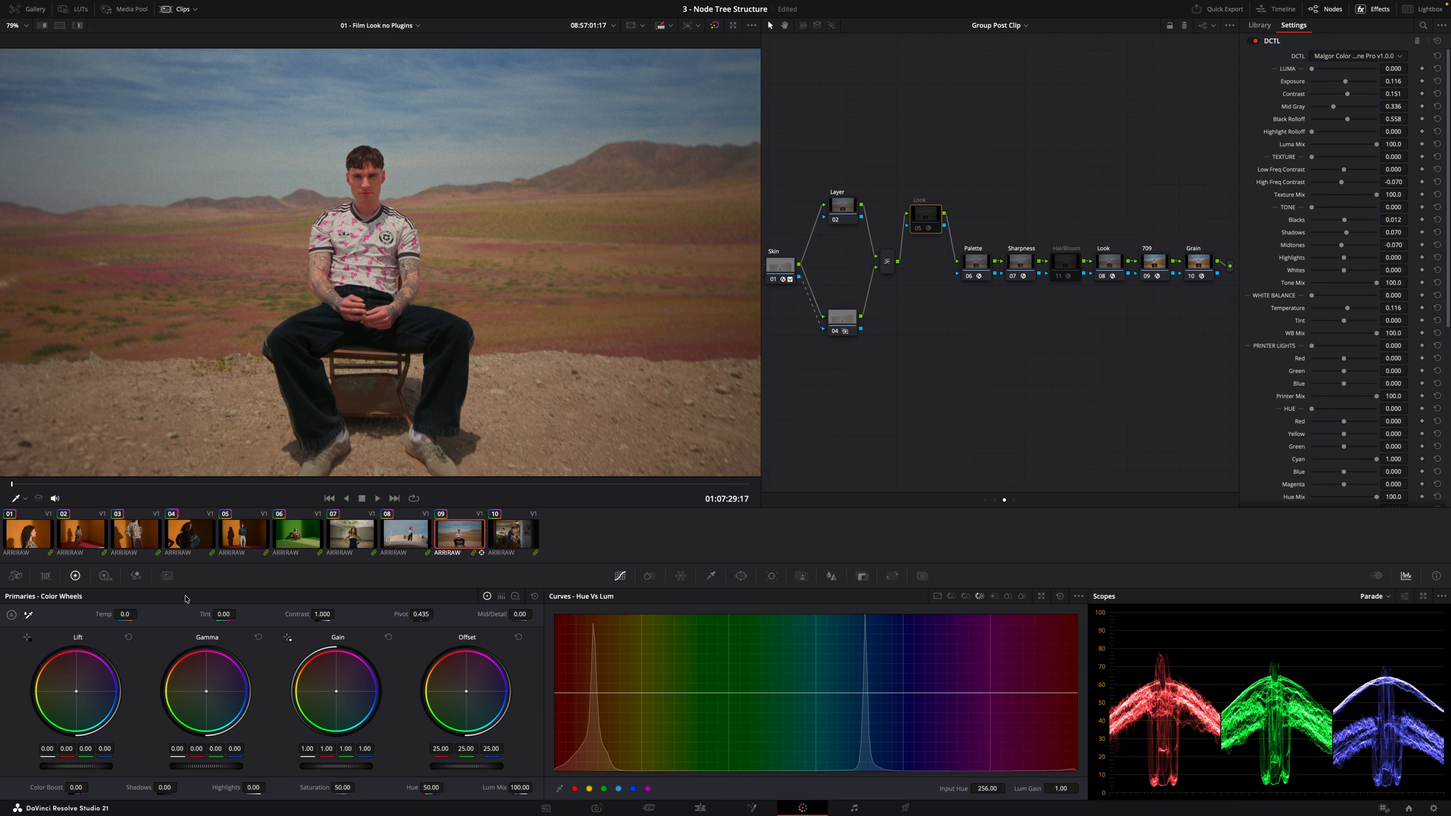
key("ctrl+d")
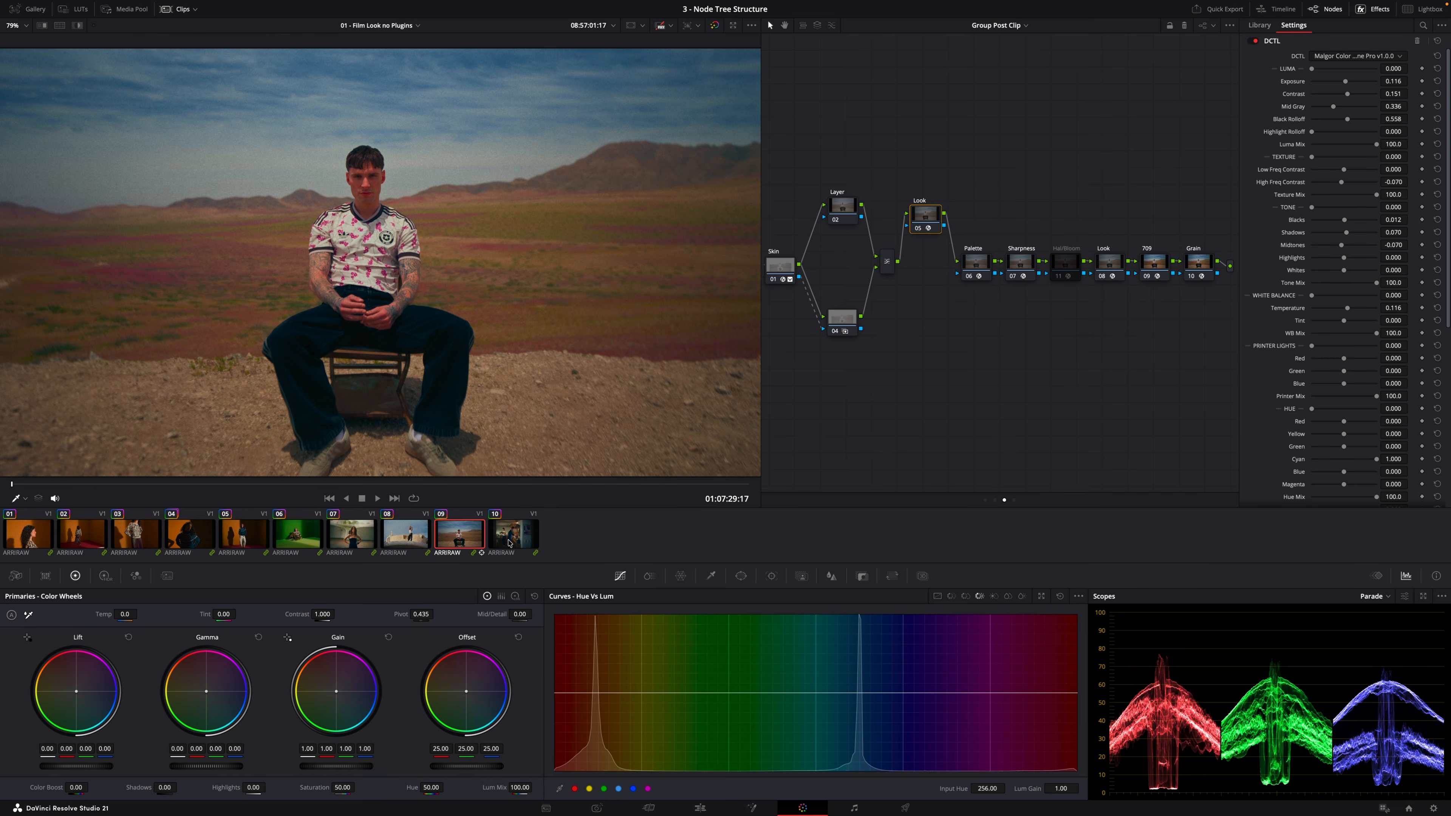
Compare the first Look node on and off across several other clips
left_click(510, 543)
key("ctrl+d")
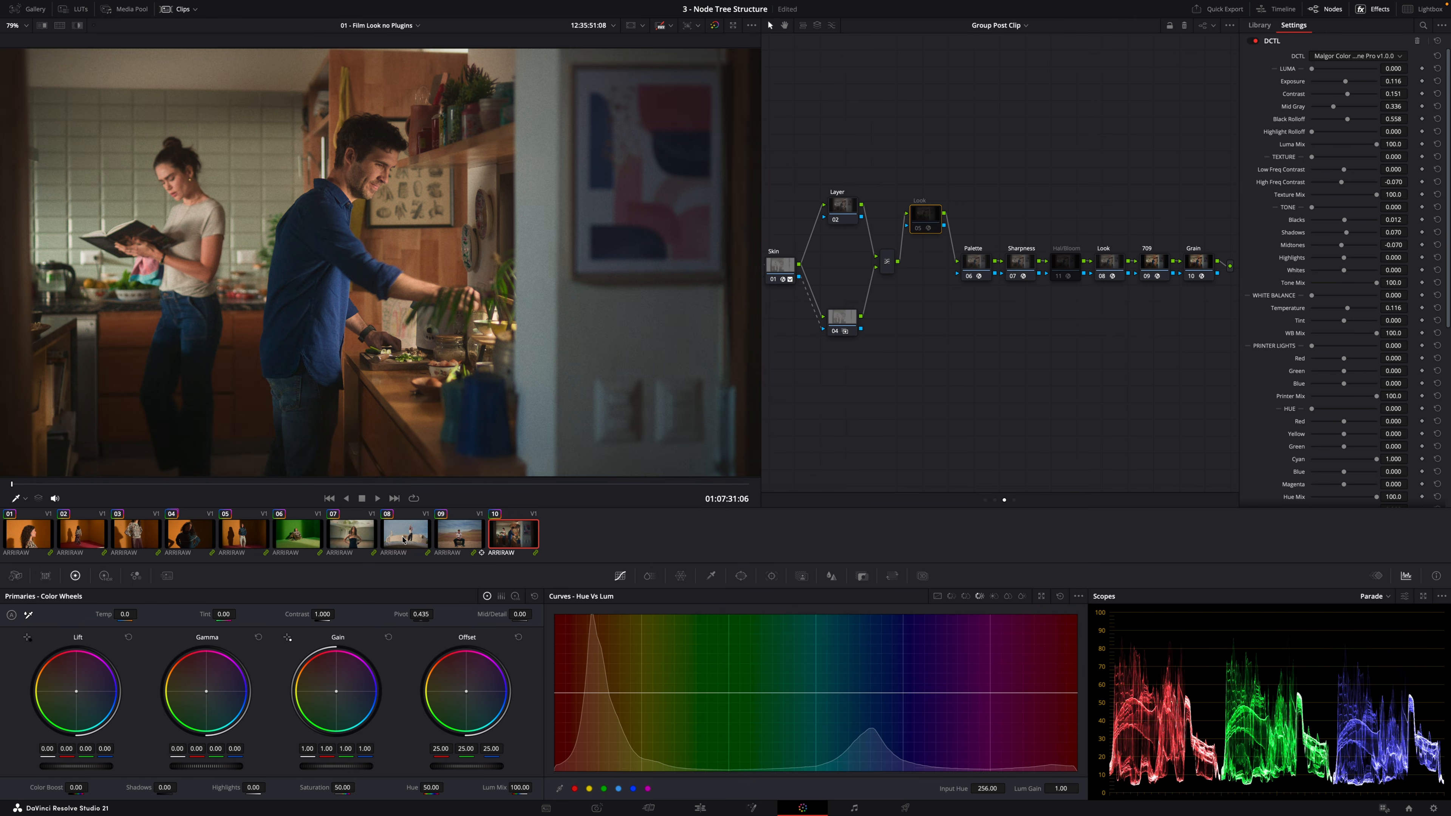
key("ctrl+d")
key("ctrl+d")
key("ctrl+d")
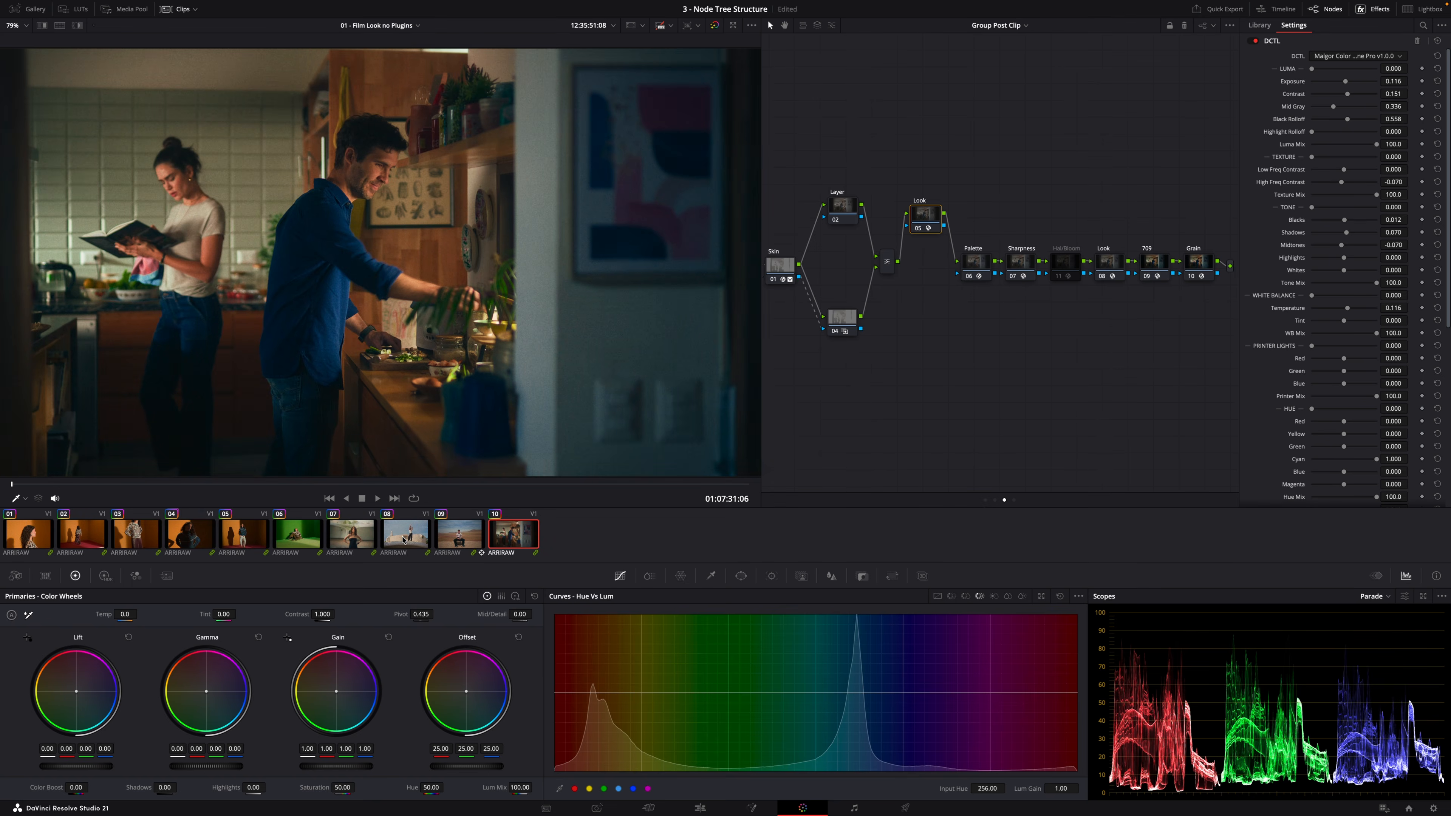
left_click(409, 537)
key("ctrl+d")
key("ctrl+d")
key("Up")
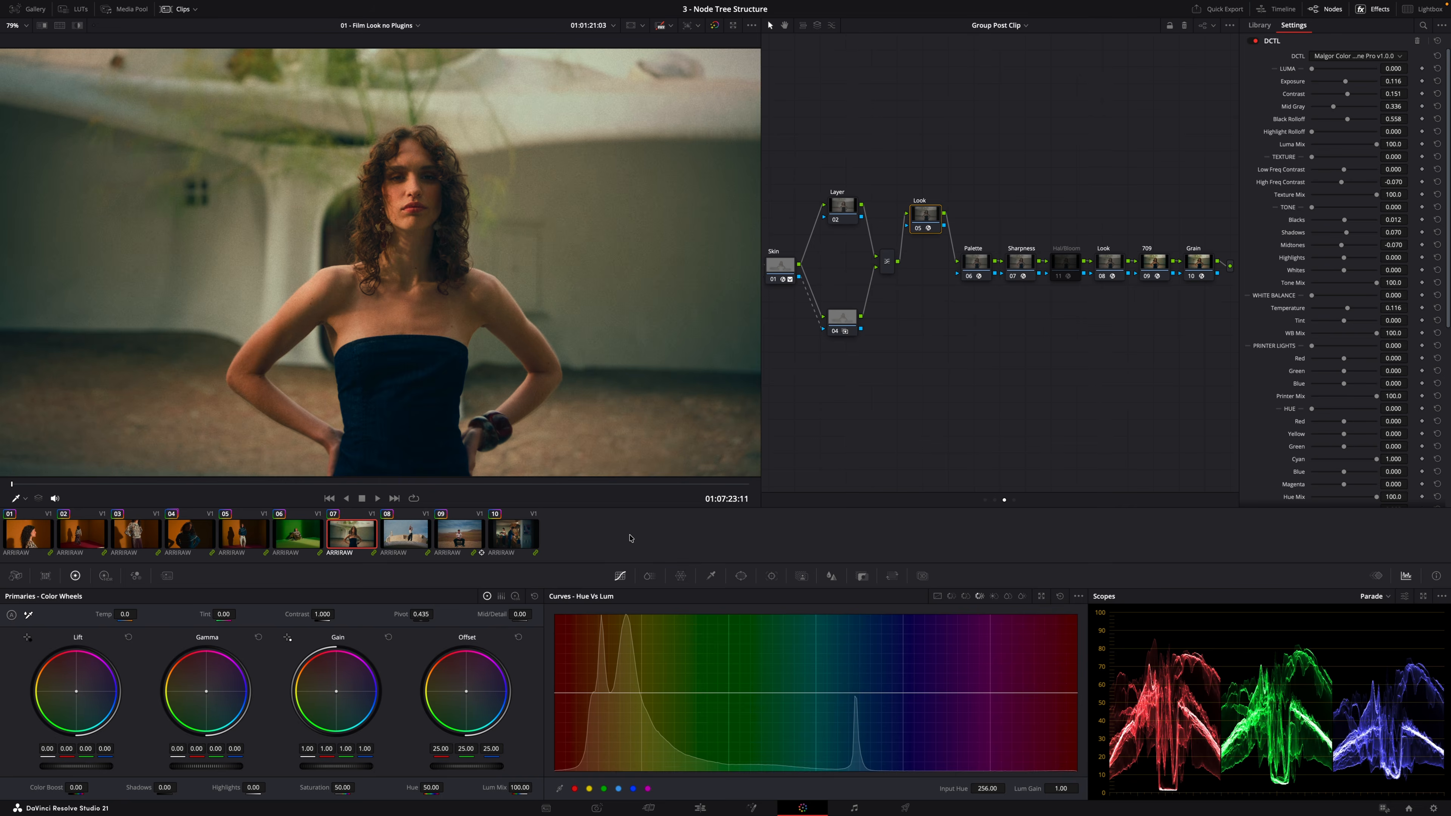
key("ctrl+d")
key("ctrl+d")
key("Up")
key("ctrl+d")
key("ctrl+d")
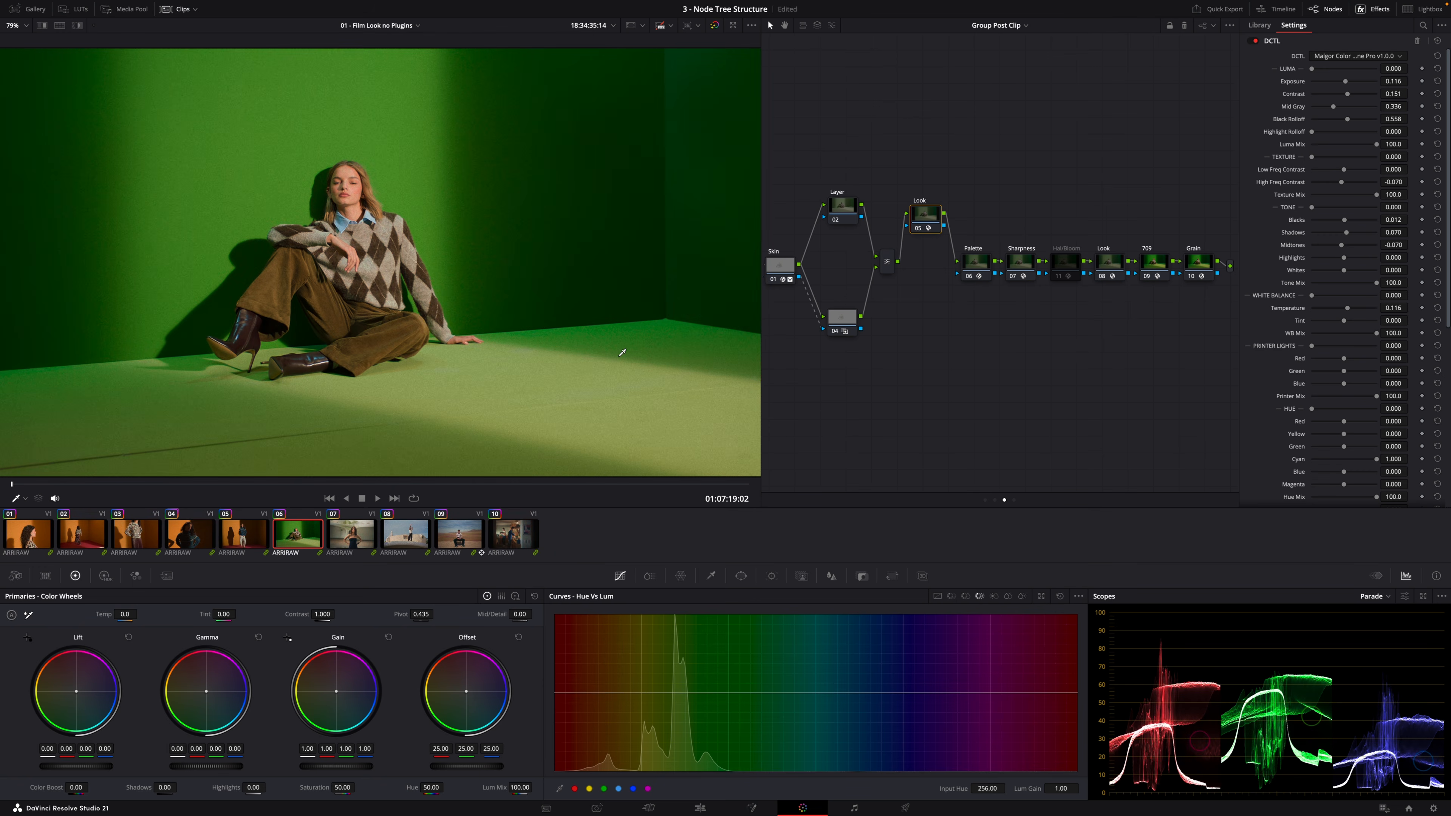
key("Up")
key("ctrl+d")
key("ctrl+d")
left_click(995, 501)
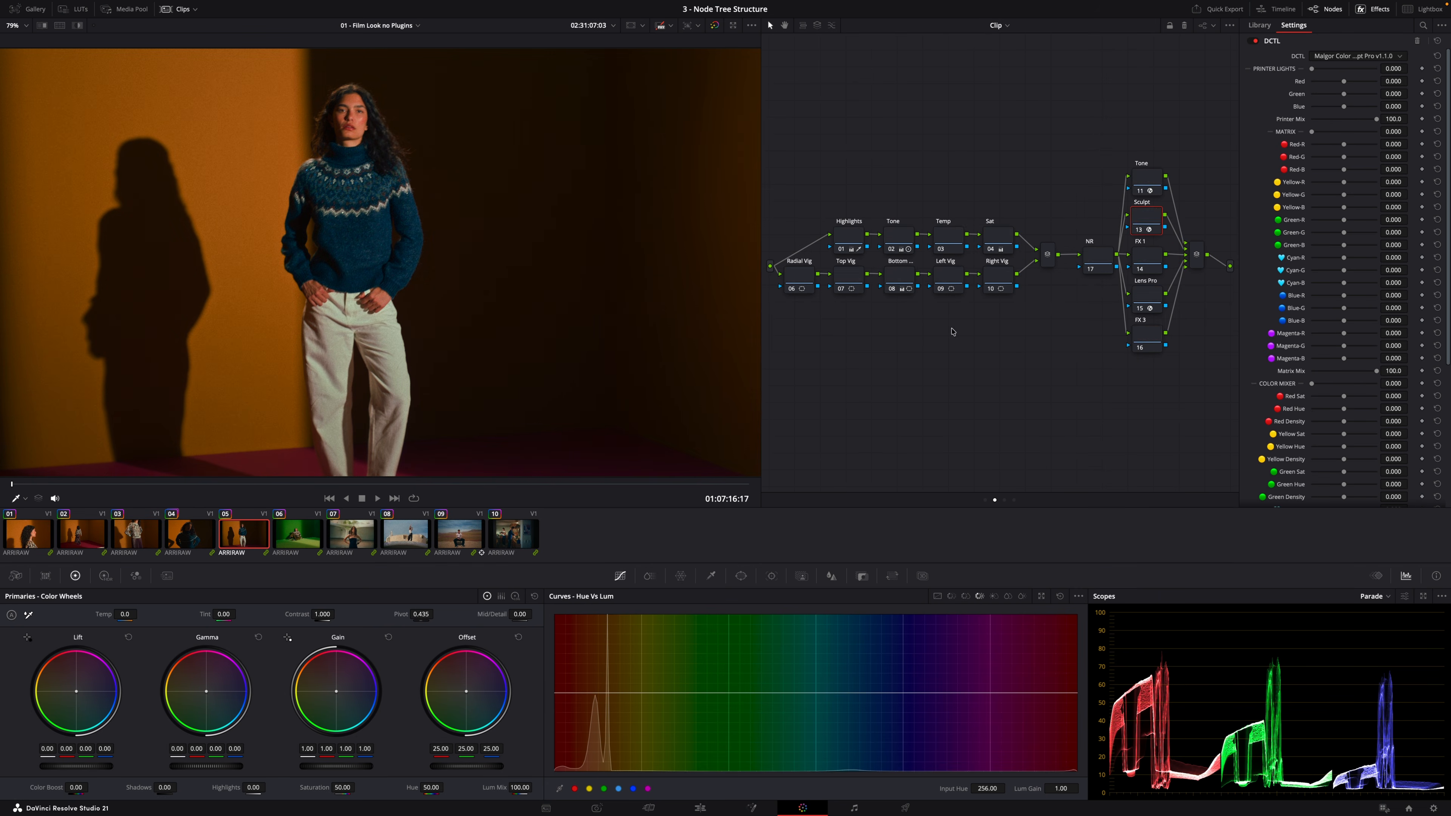
left_click(899, 234)
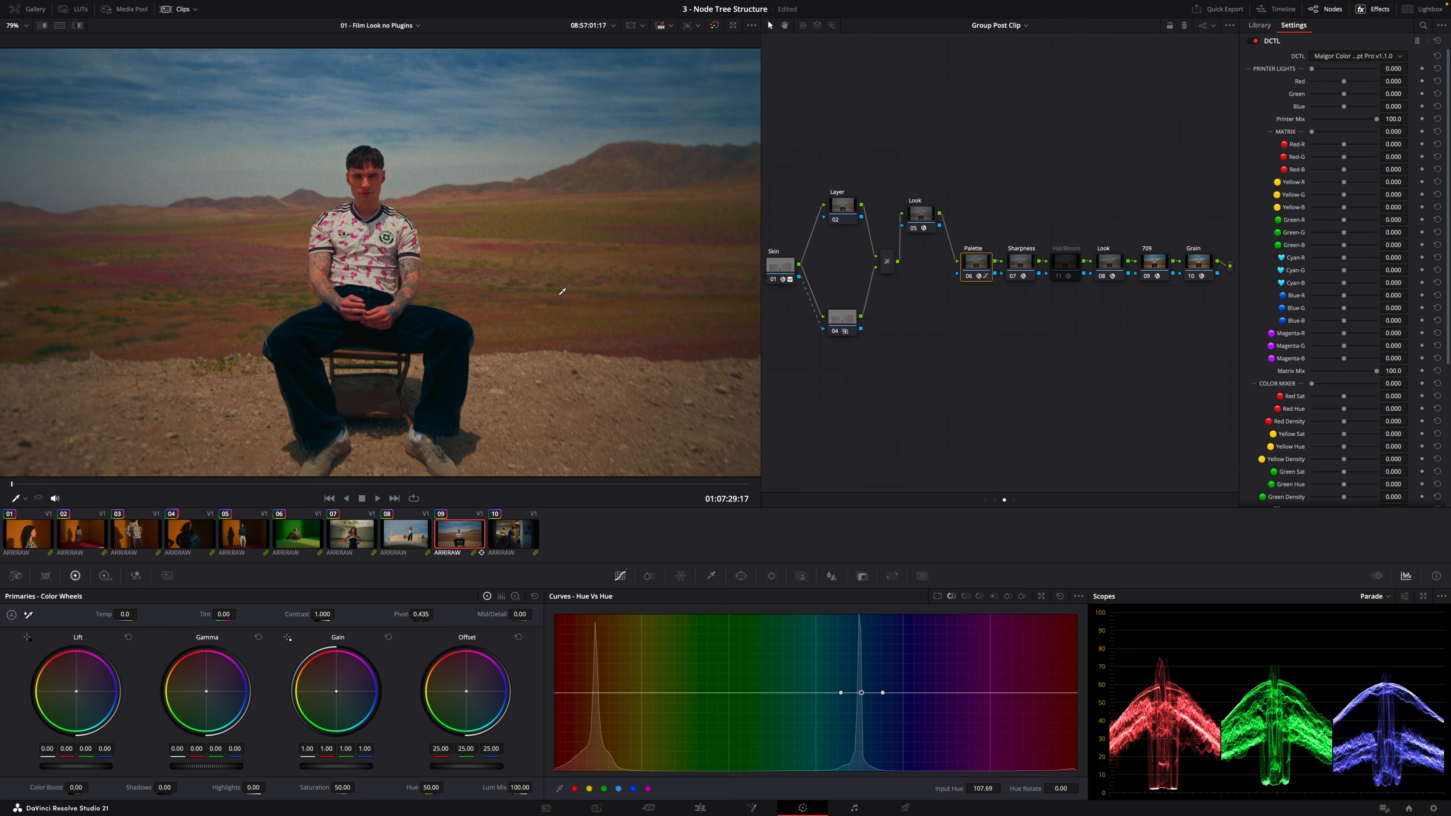
Rotate the cyan hues in the Palette node's Hue vs Hue curve to a Hue Rotate of 18.98 and compare clips 08 and 09
mouse_move(861, 692)
left_mouse_down()
mouse_move(857, 634)
mouse_move(860, 686)
left_mouse_up()
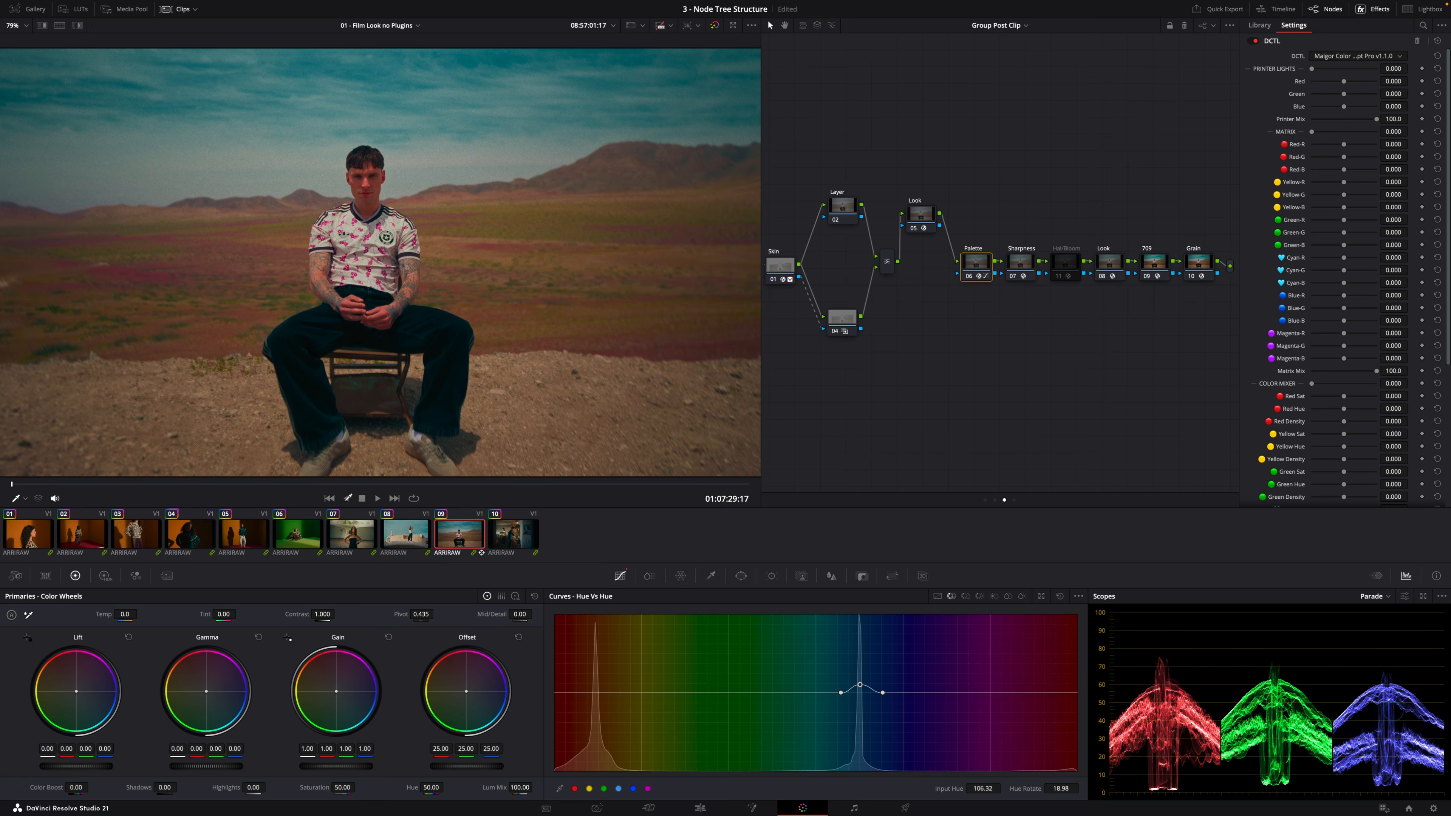
left_click(419, 541)
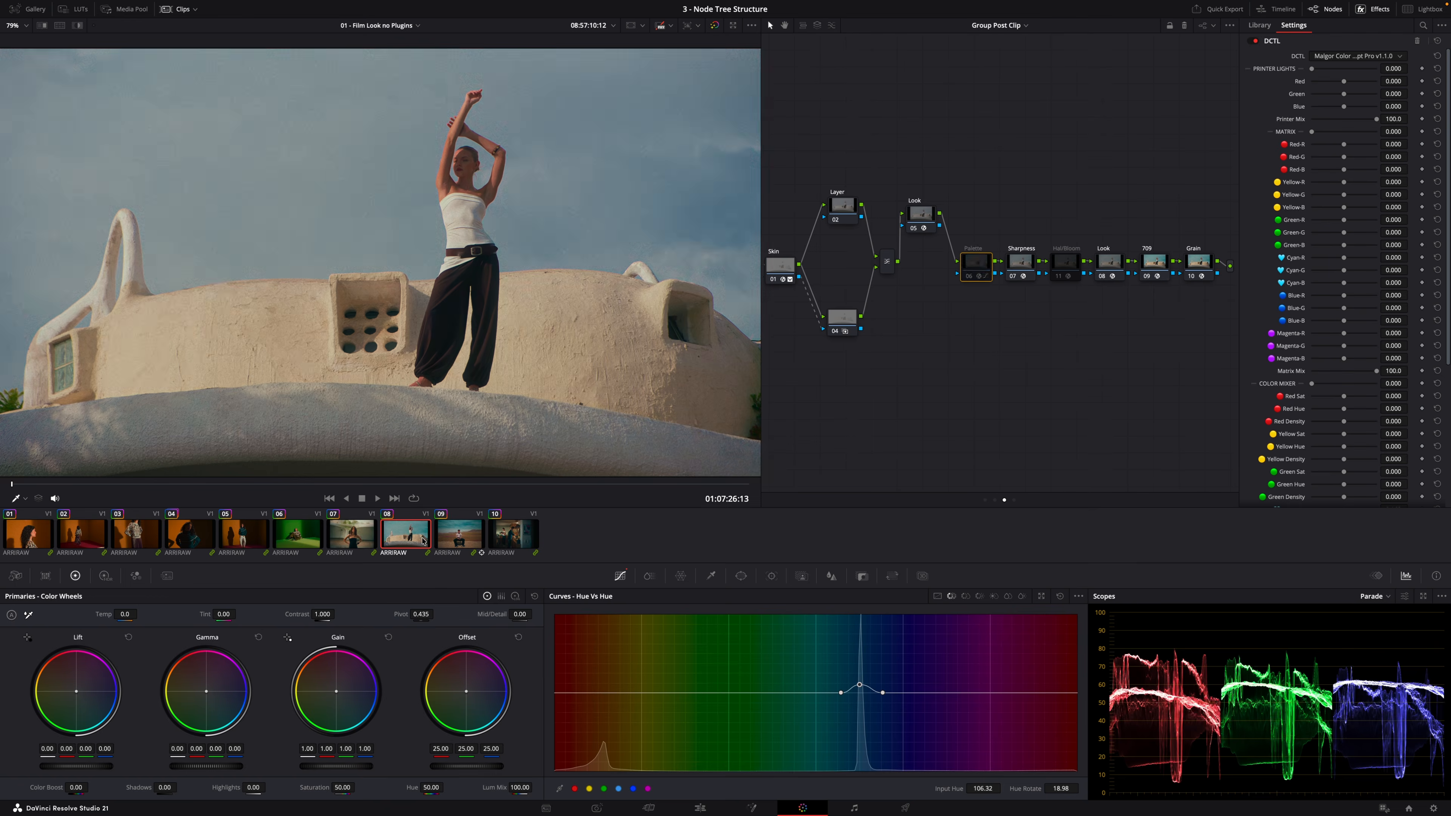
left_click(464, 538)
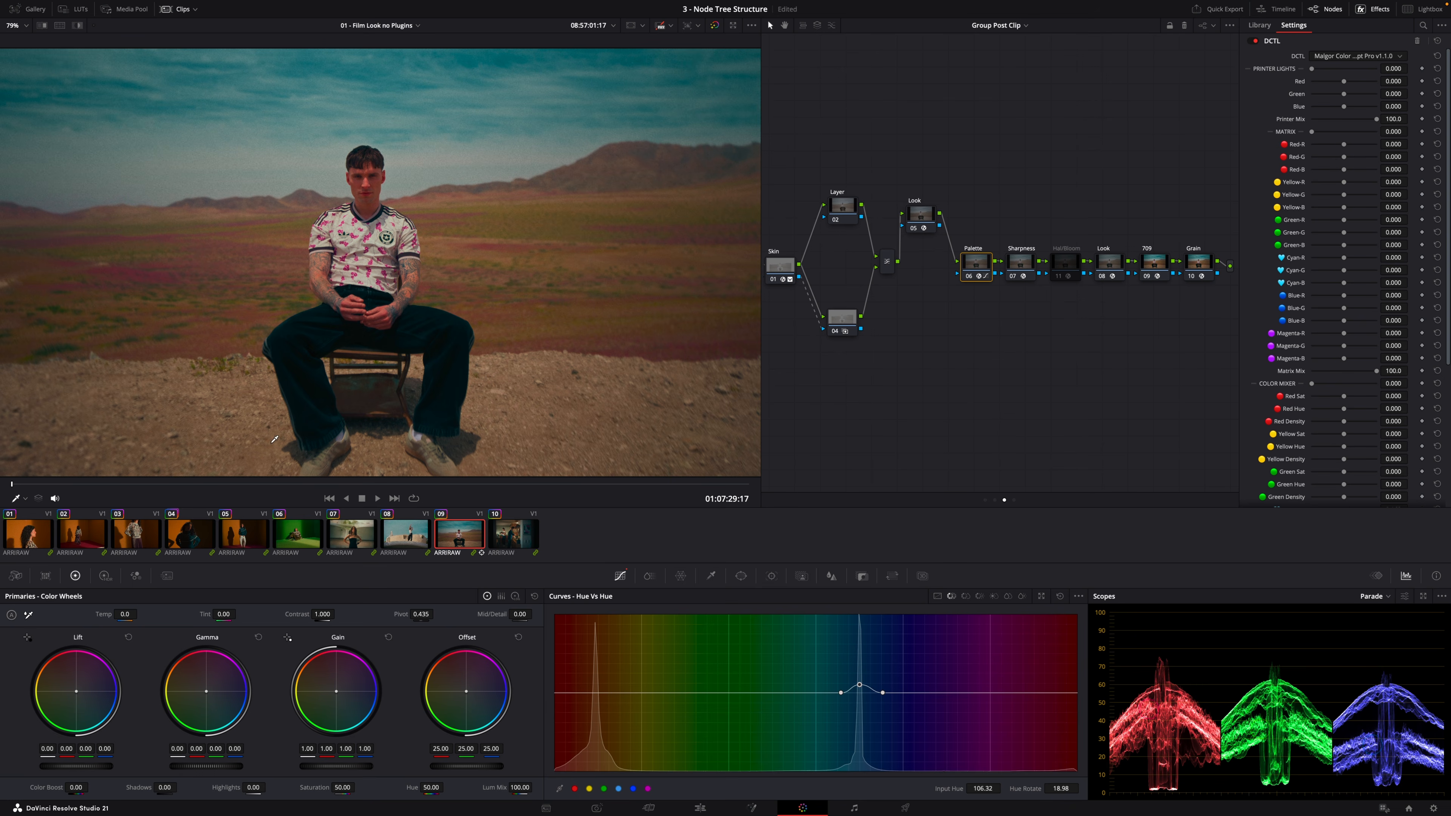
Search the effects library for sharpen and drop the Sharpen effect onto the Sharpness node
left_click(1021, 267)
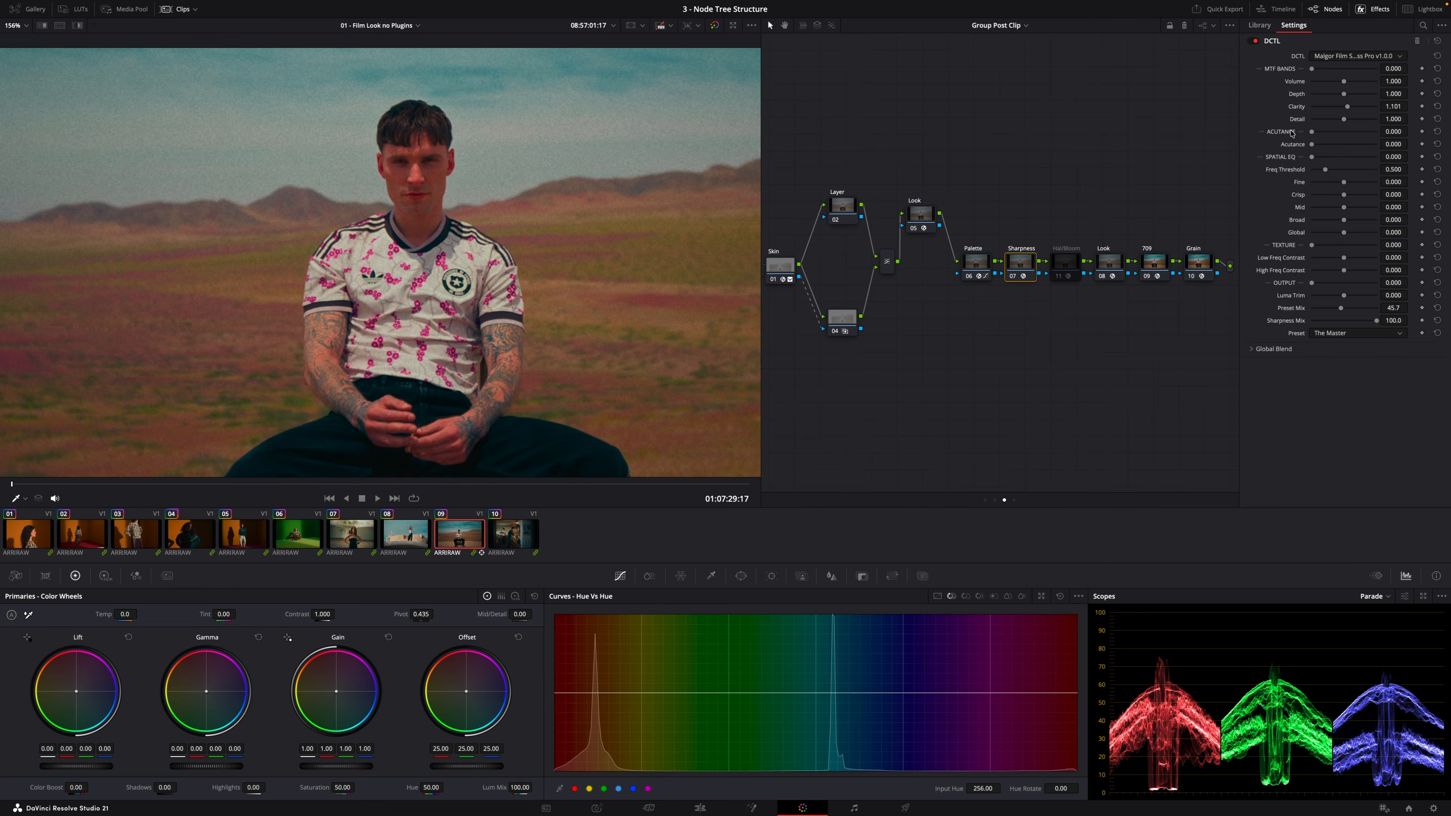
right_click(1027, 268)
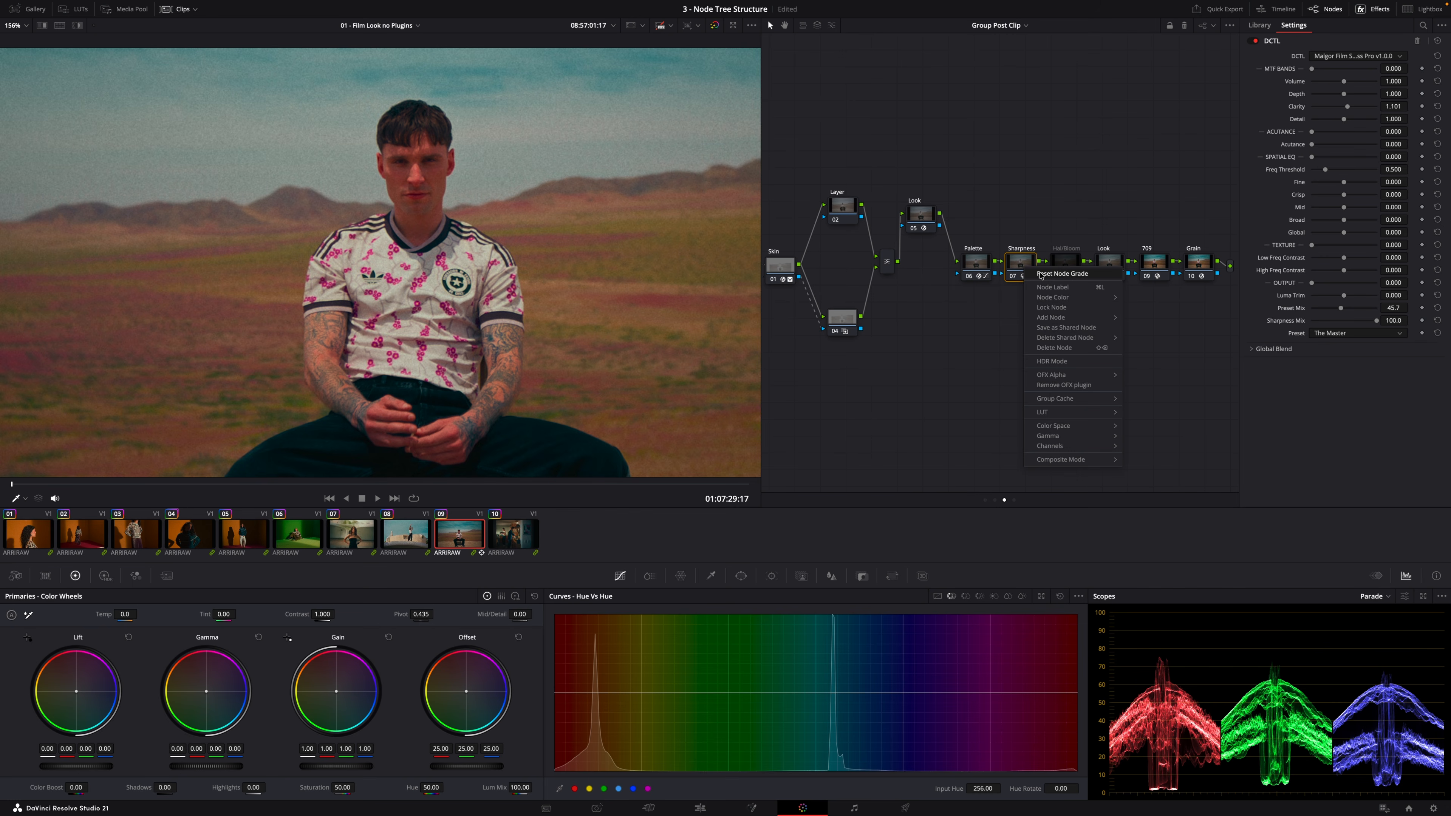
left_click(1259, 26)
left_click(1306, 49)
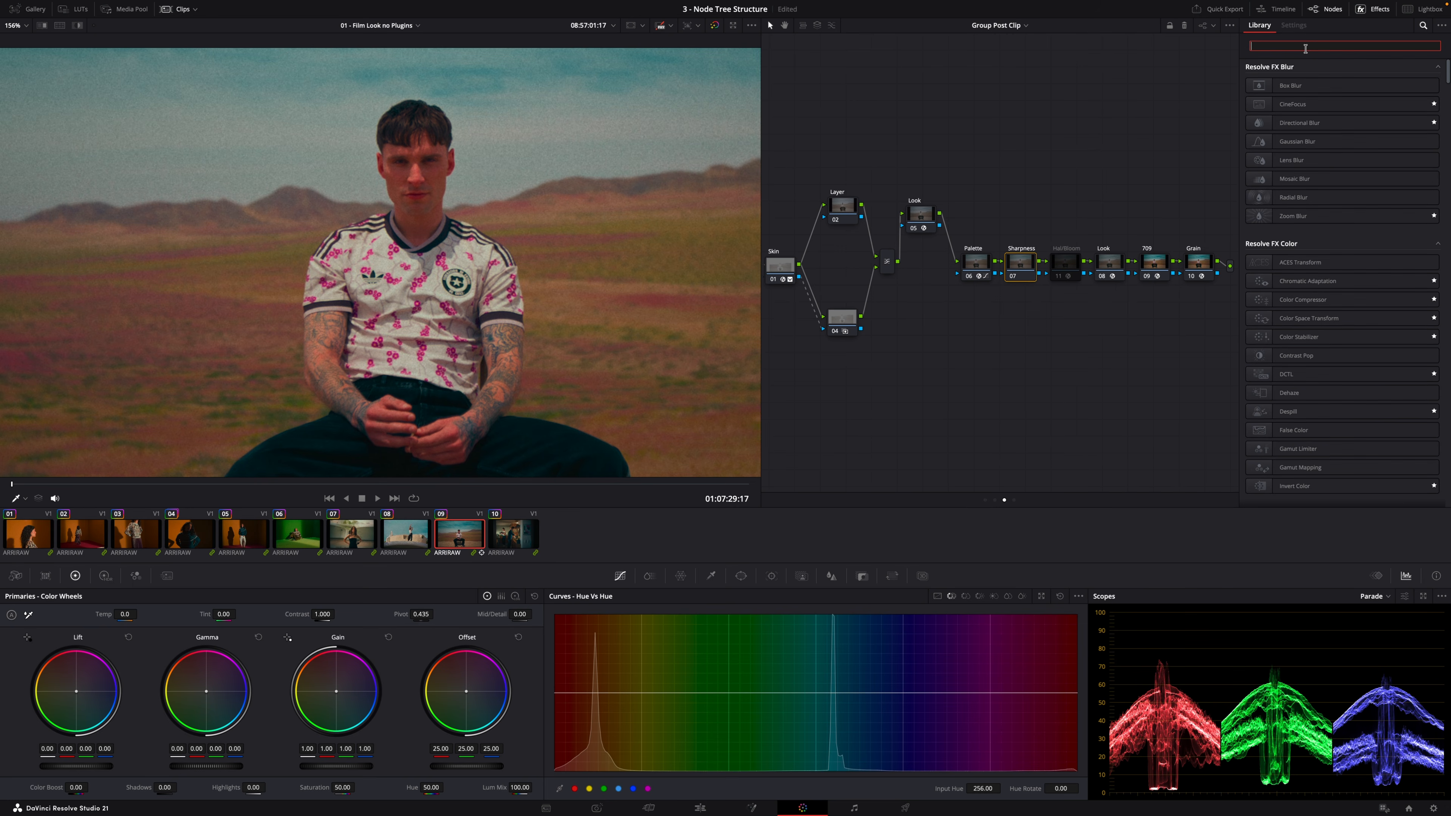
type("sharpen")
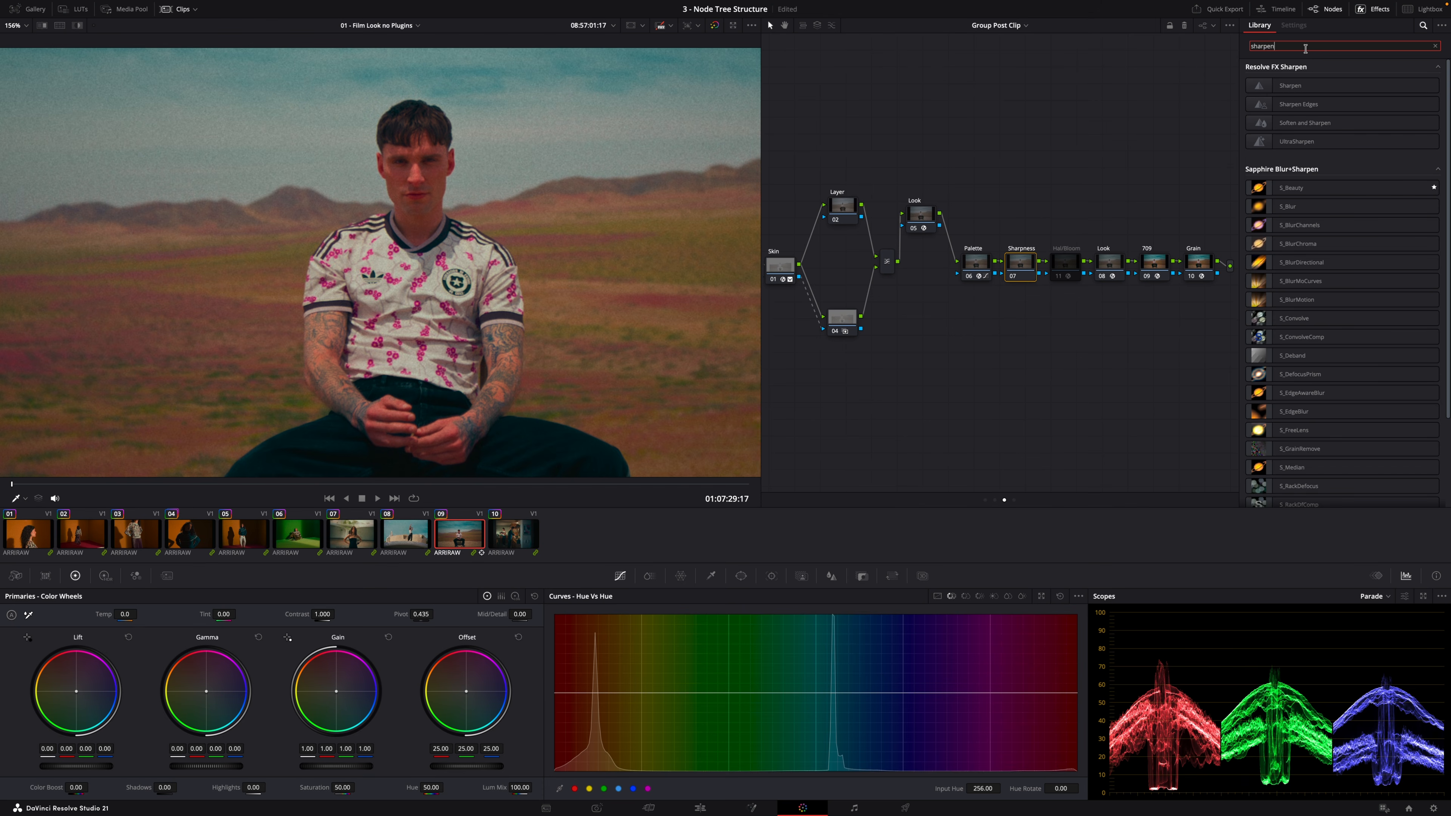
left_click_drag(1305, 104, 1024, 267)
Re-enable the Hal/Bloom node
left_click_drag(1329, 83, 1324, 83)
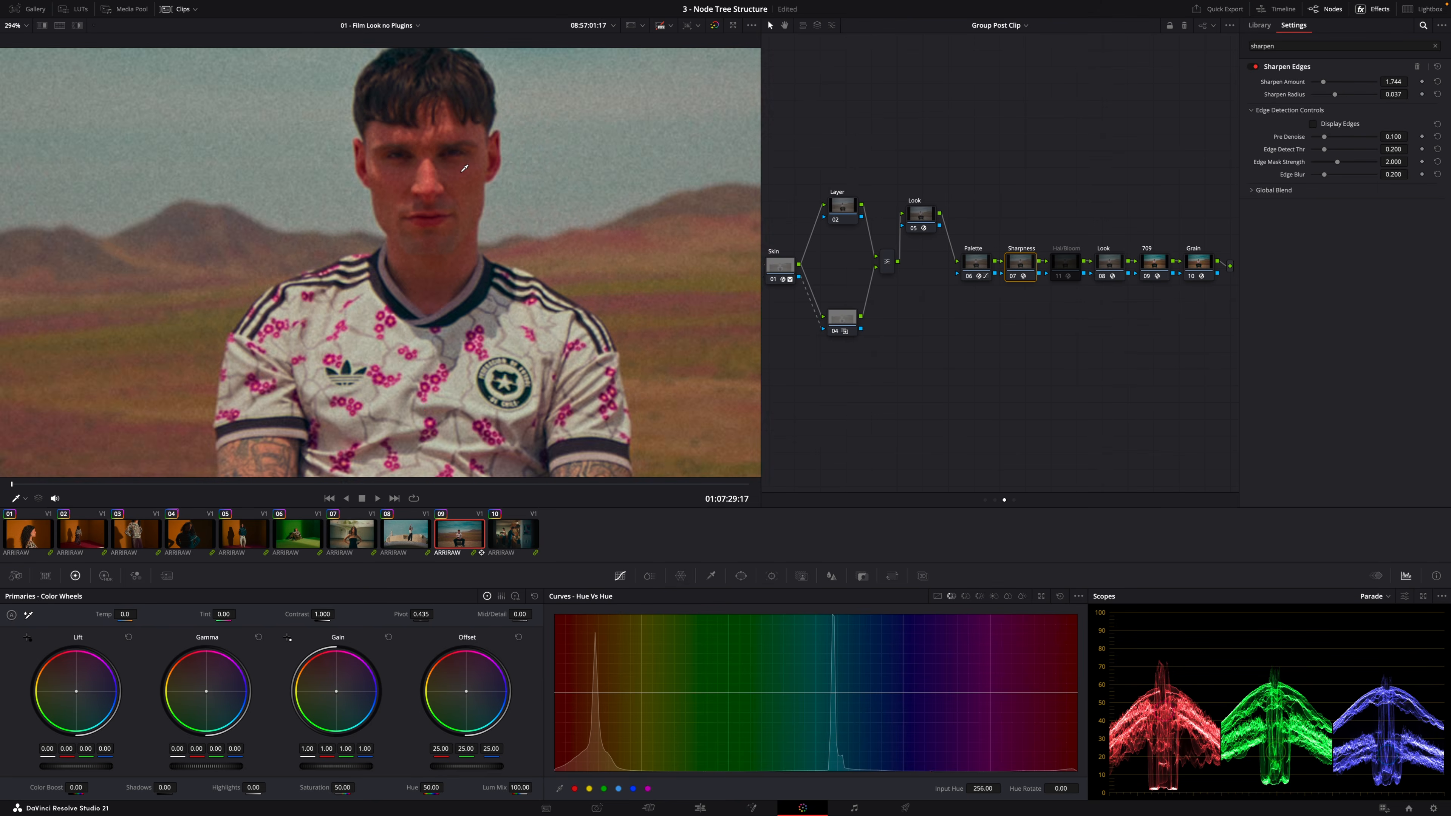
scroll(423, 173, "up", 4)
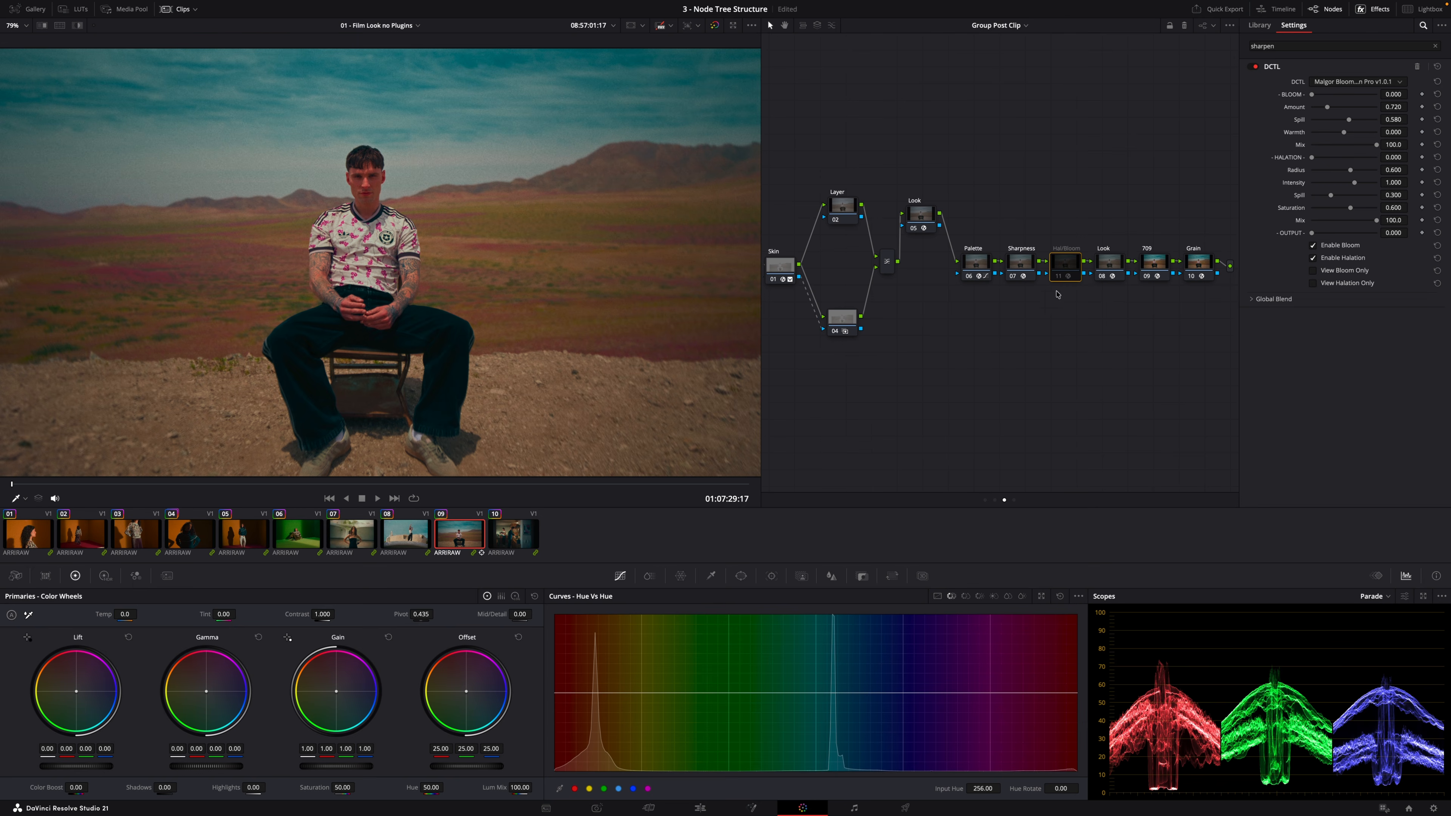
key("ctrl+d")
key("ctrl+d")
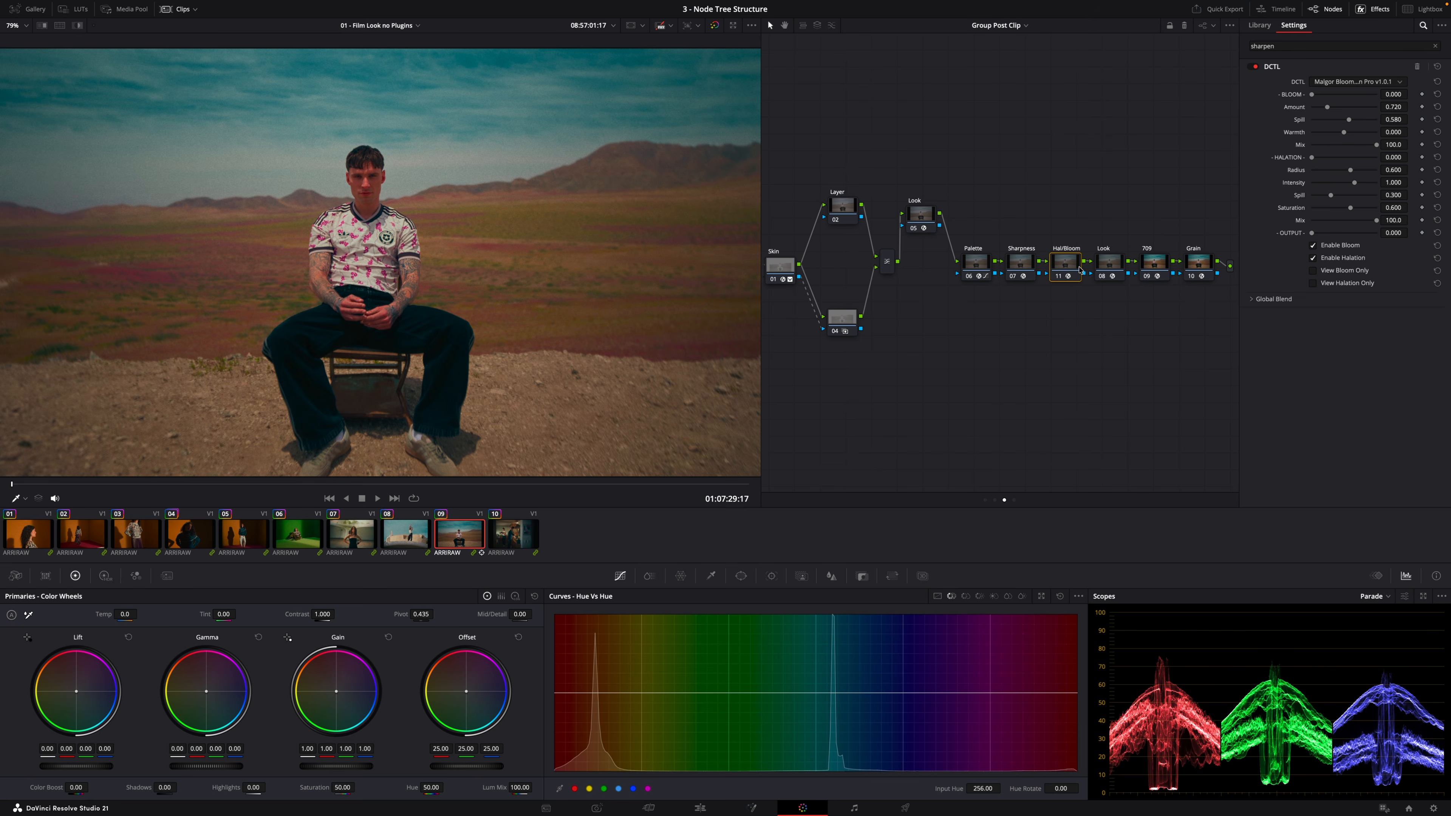
Move the second Look node up onto its own branch and set its Preset Mix to 10.1
left_click(1114, 263)
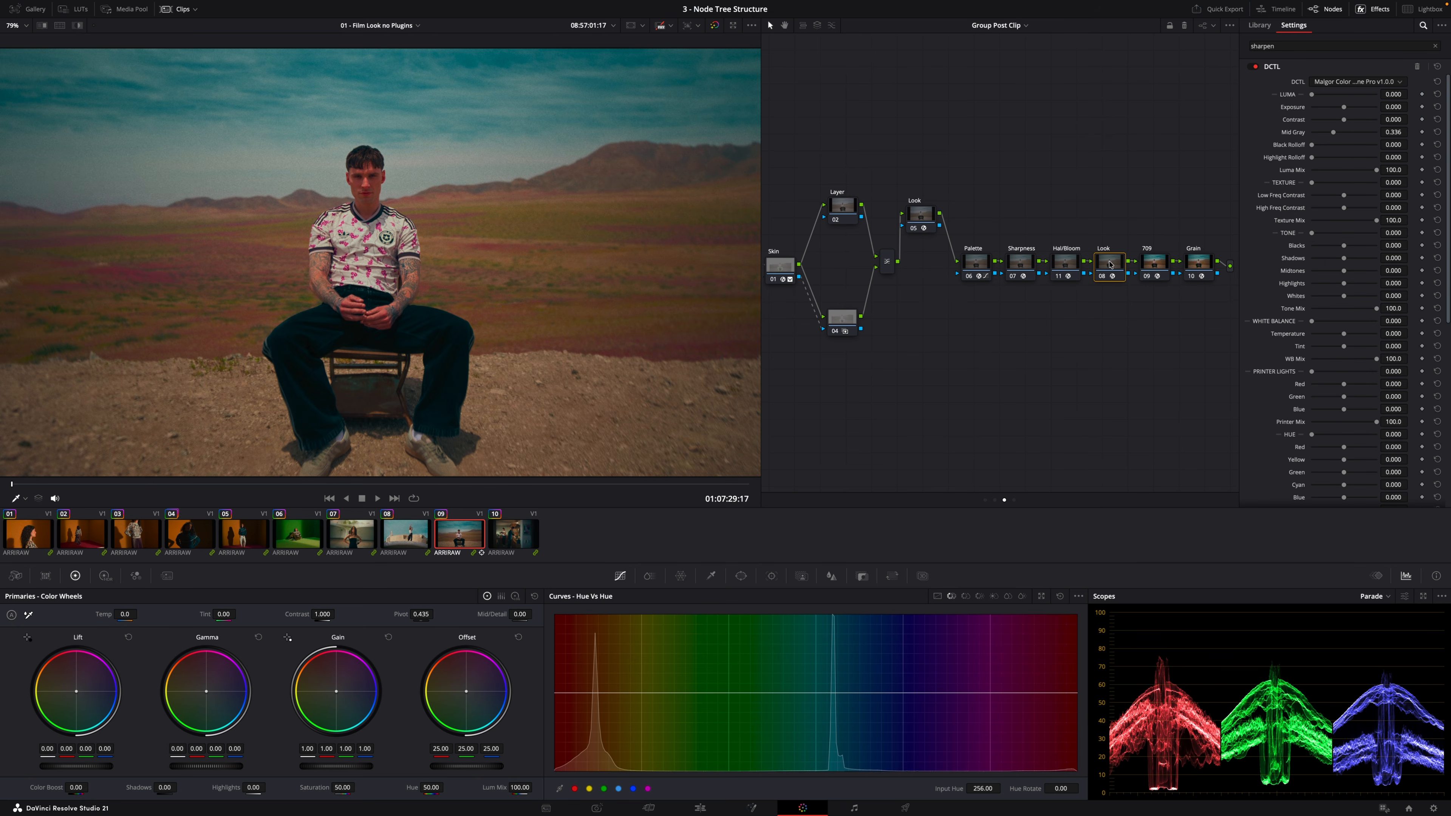
left_click_drag(1116, 263, 1116, 180)
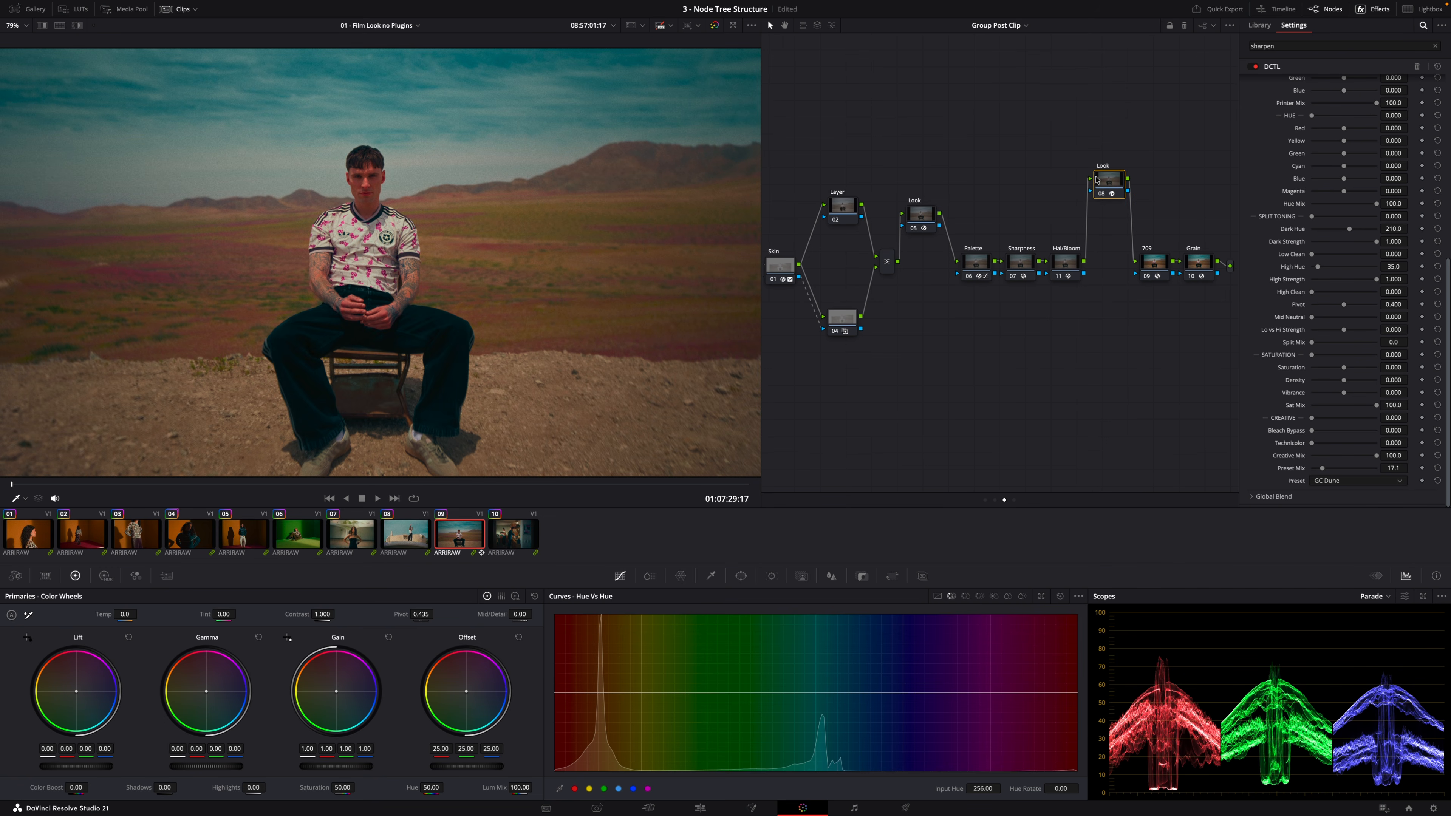
left_click_drag(1113, 178, 1111, 179)
left_click_drag(1319, 471, 1320, 473)
Compare the grade across clips 08, 07 and 09
left_click(403, 538)
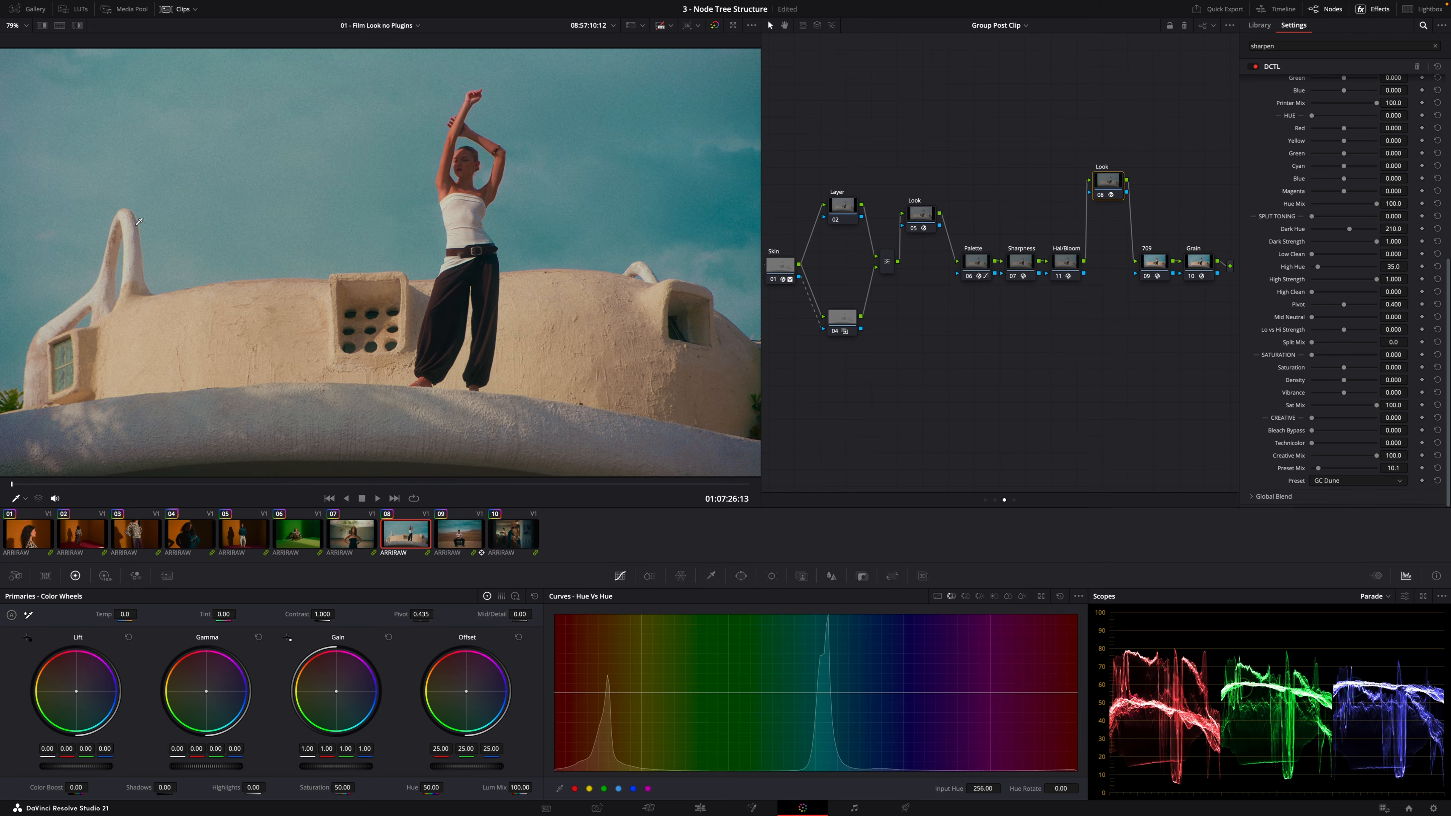
left_click(361, 539)
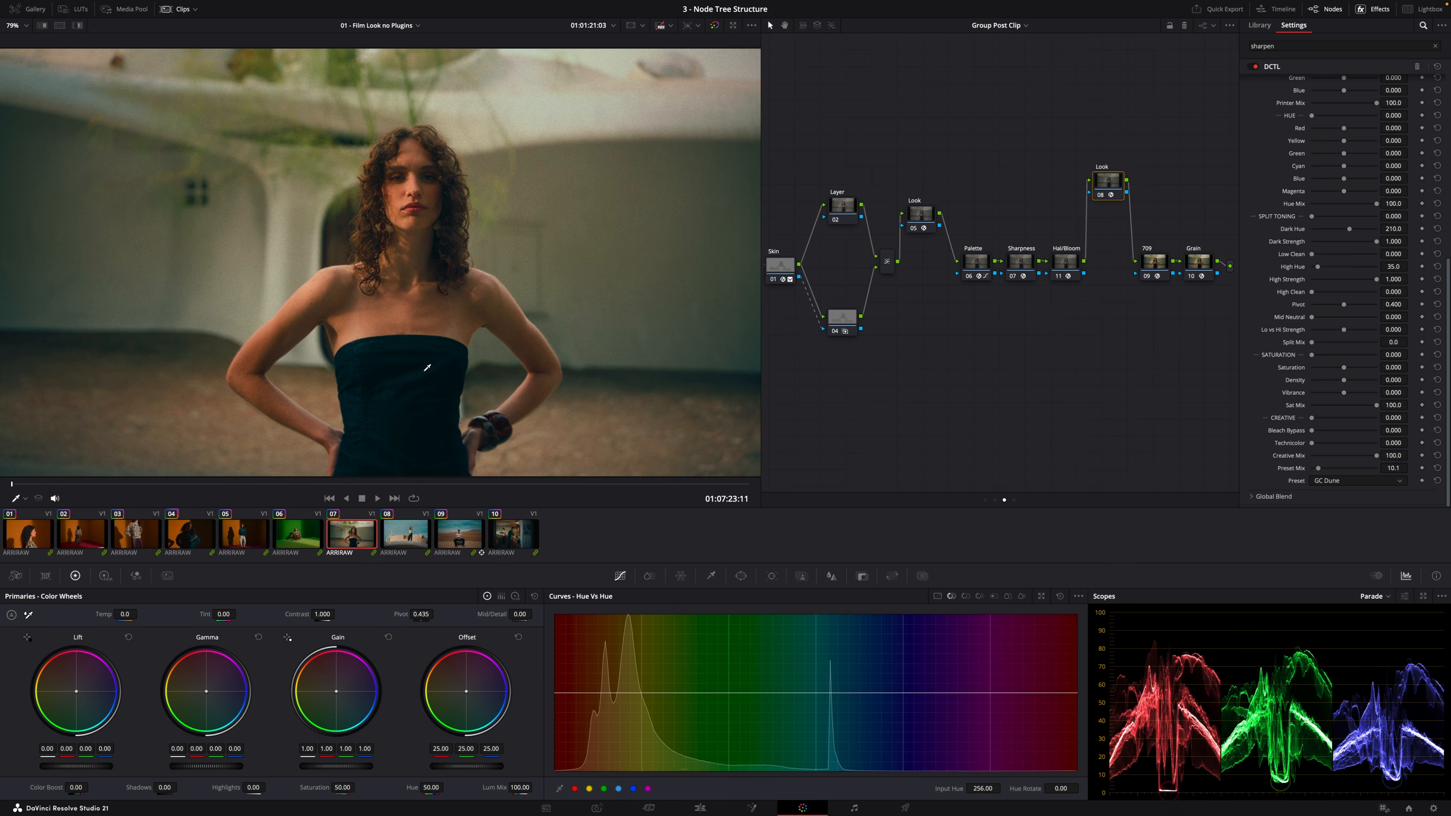
left_click(460, 535)
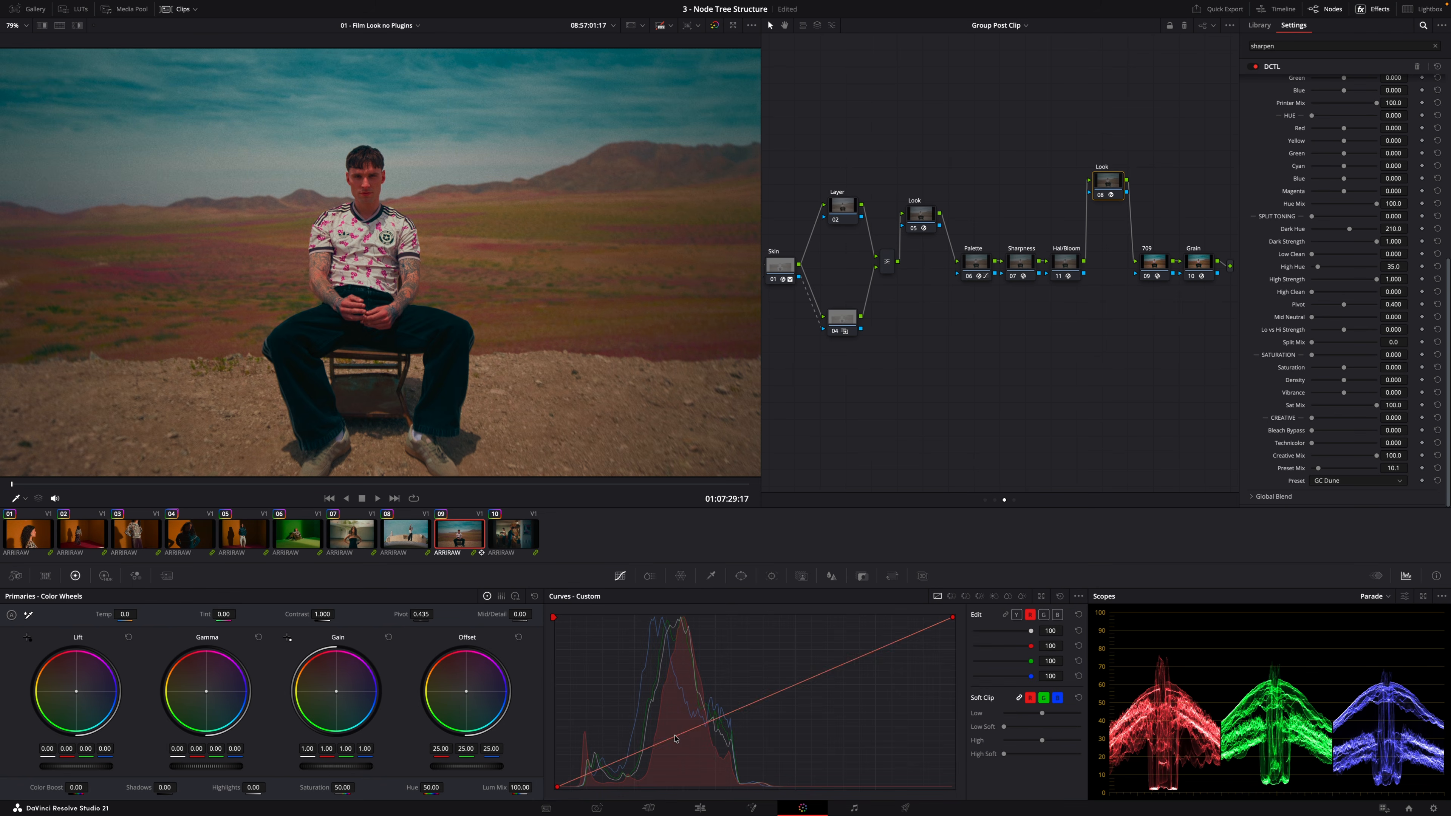
Inspect the 709 Color Space Transform and Grain nodes, toggling the Grain node off and back on
left_click_drag(676, 735, 676, 738)
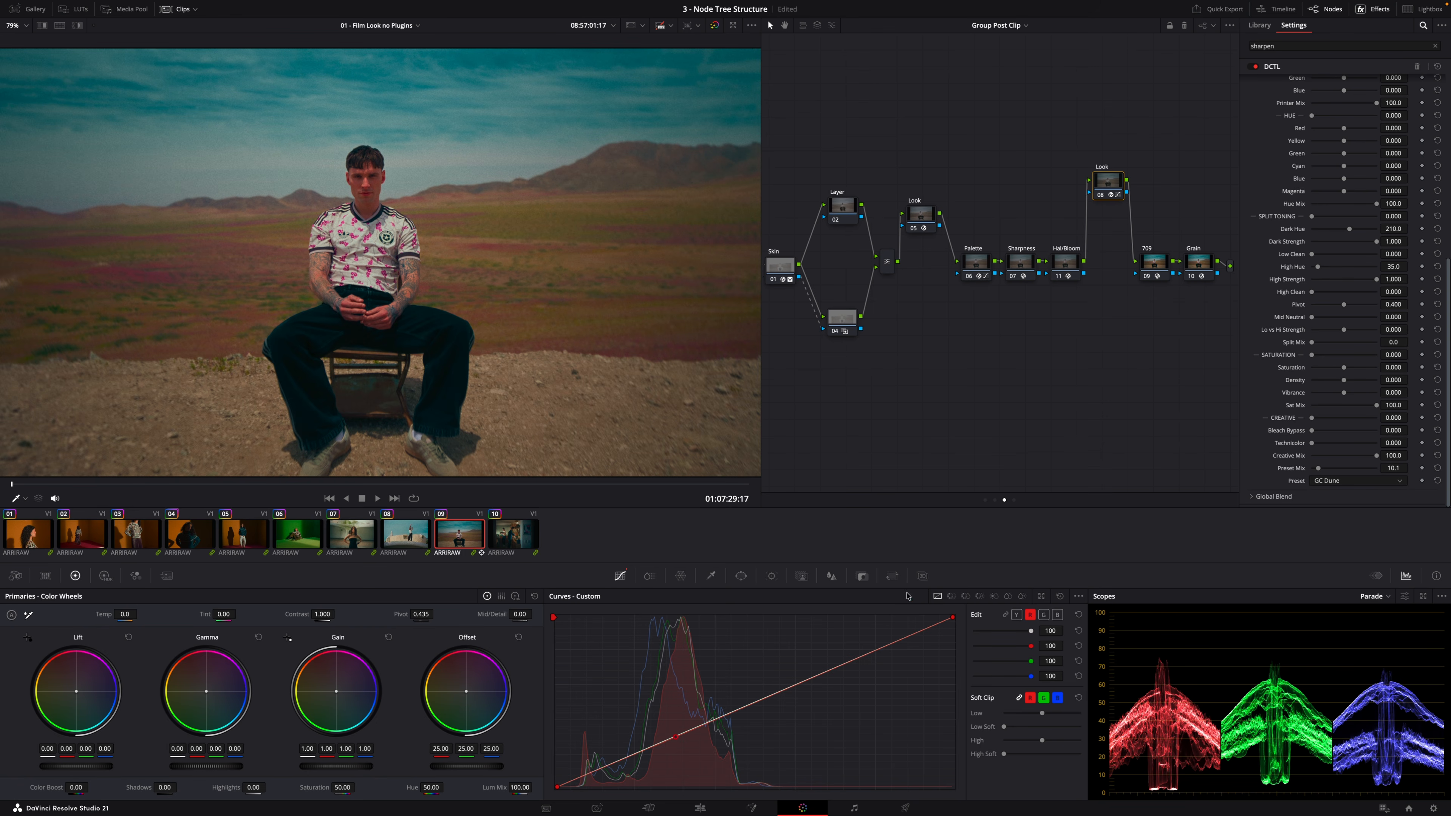
left_click(1059, 596)
left_click(1155, 263)
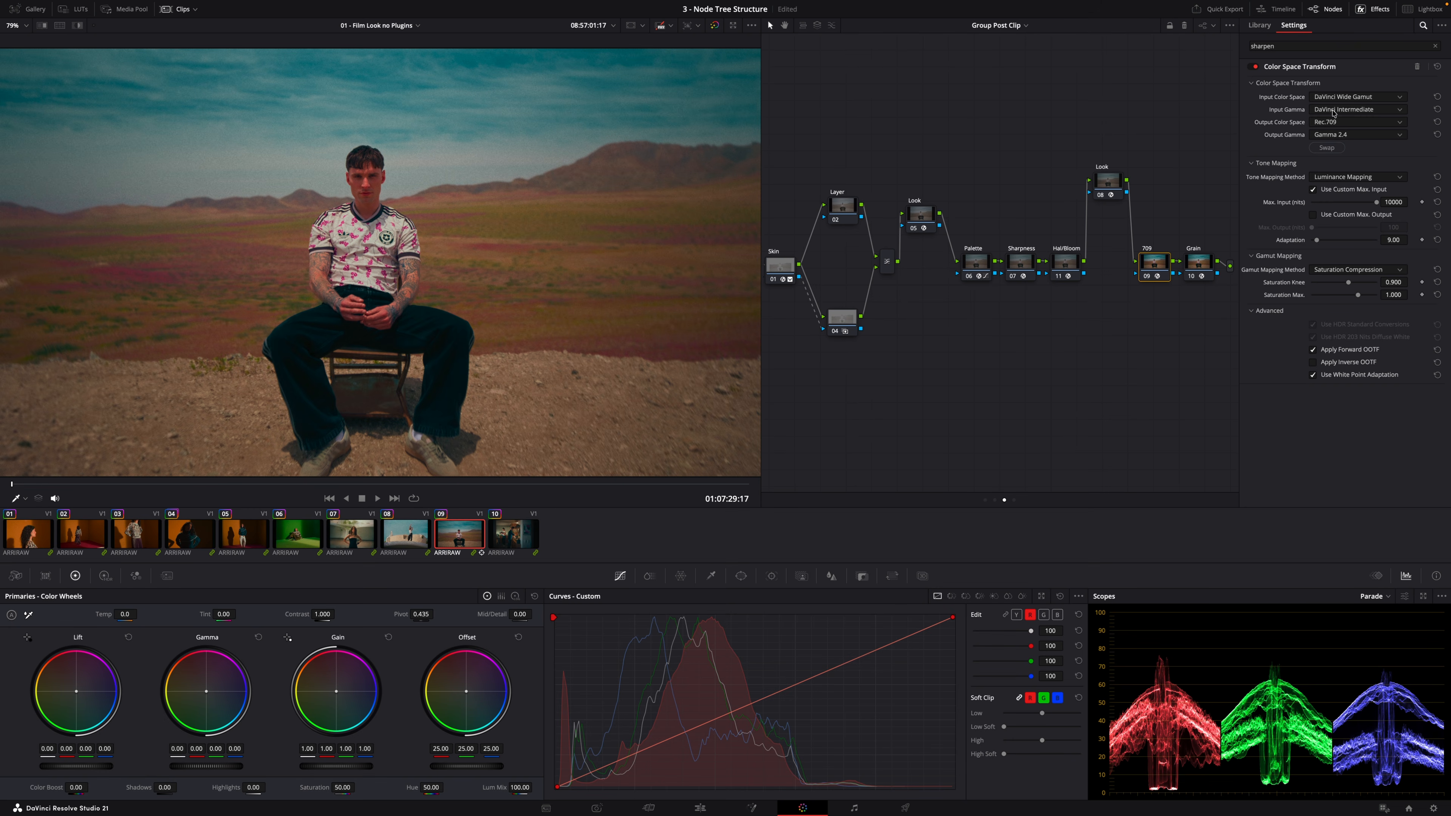
left_click(1207, 263)
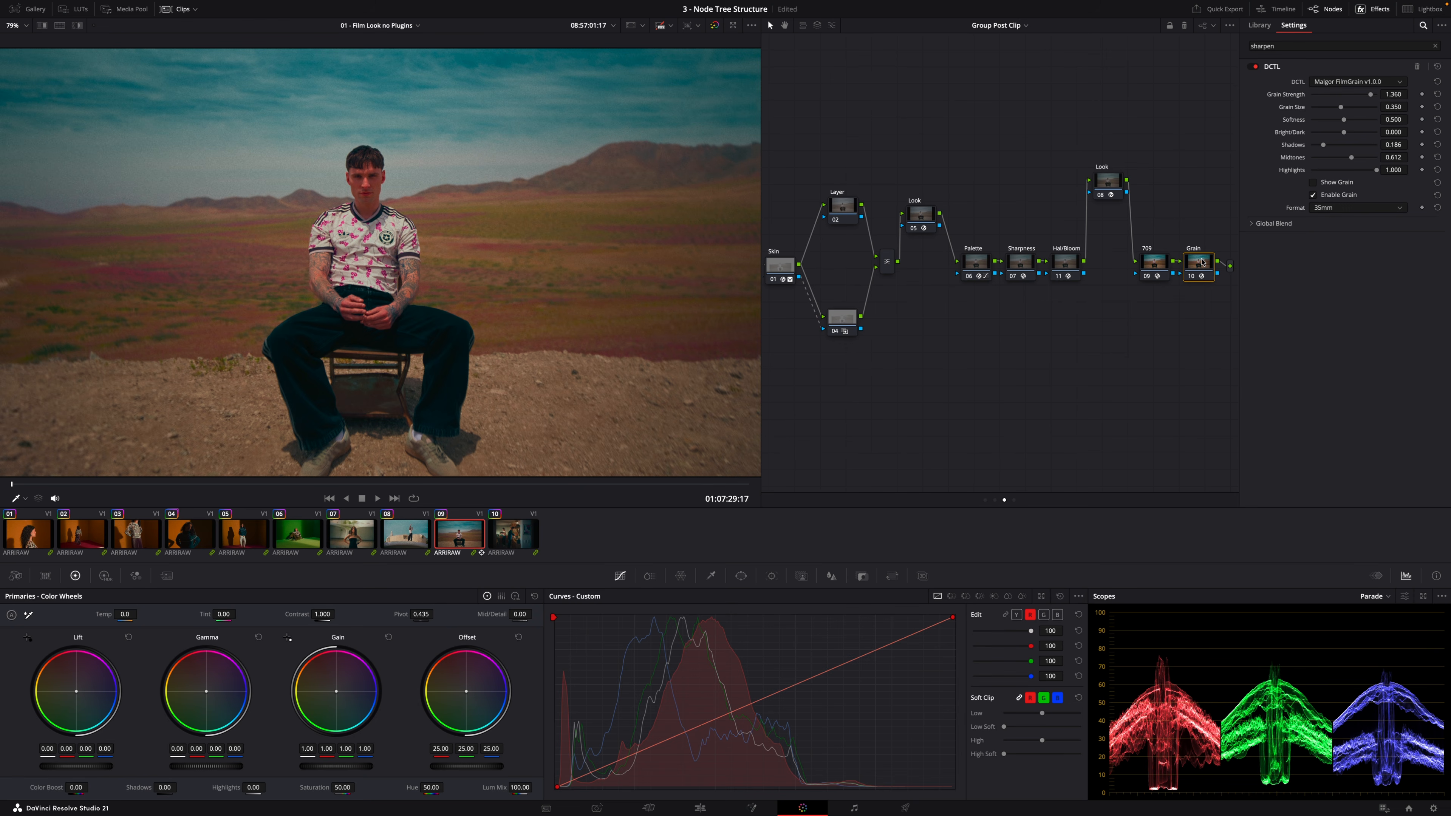
key("ctrl+d")
key("ctrl+d")
Switch to the timeline-level node graph and inspect the Trim 1, Trim 2 and Scopes nodes
left_click(1014, 501)
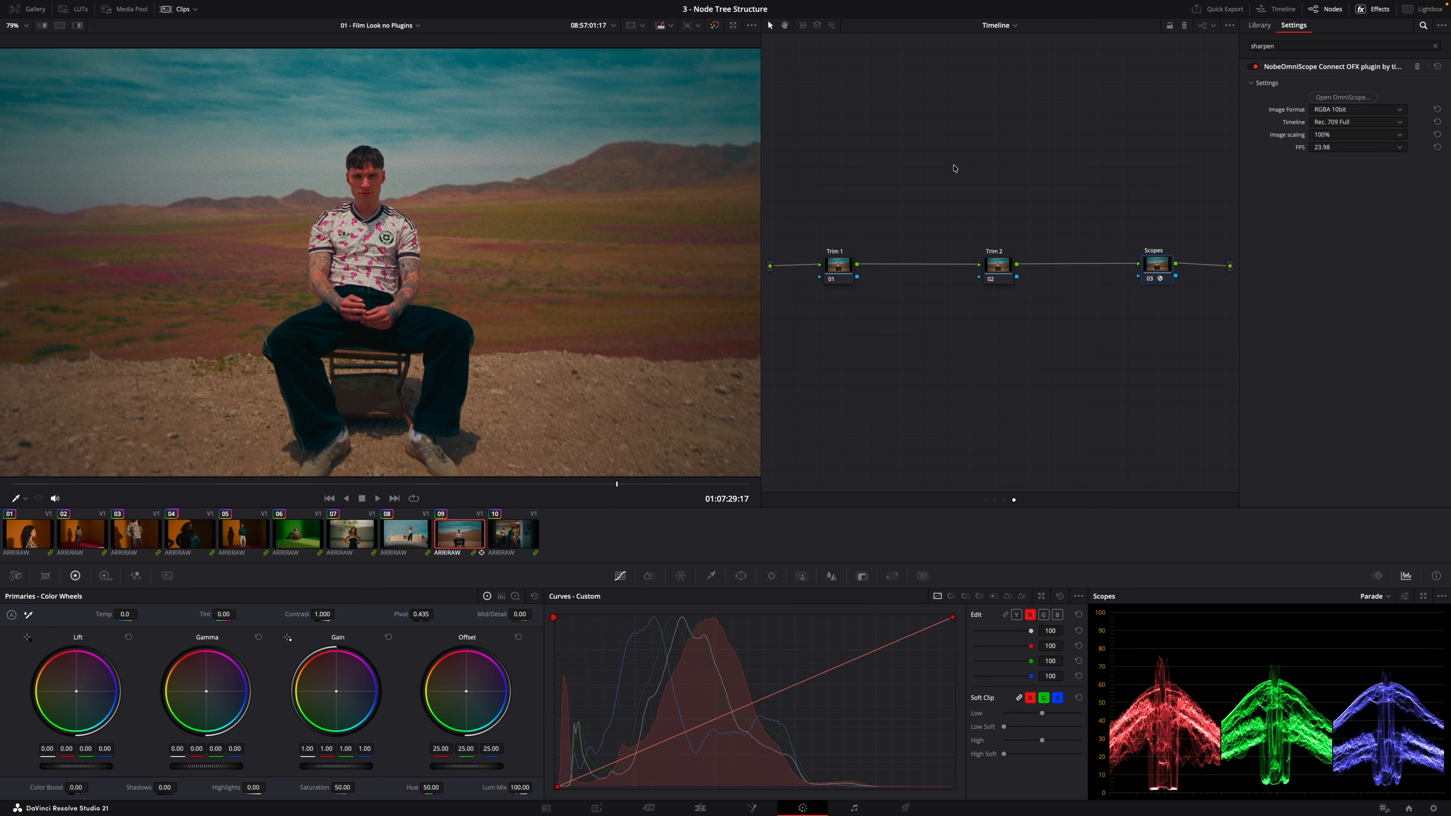
left_click(836, 265)
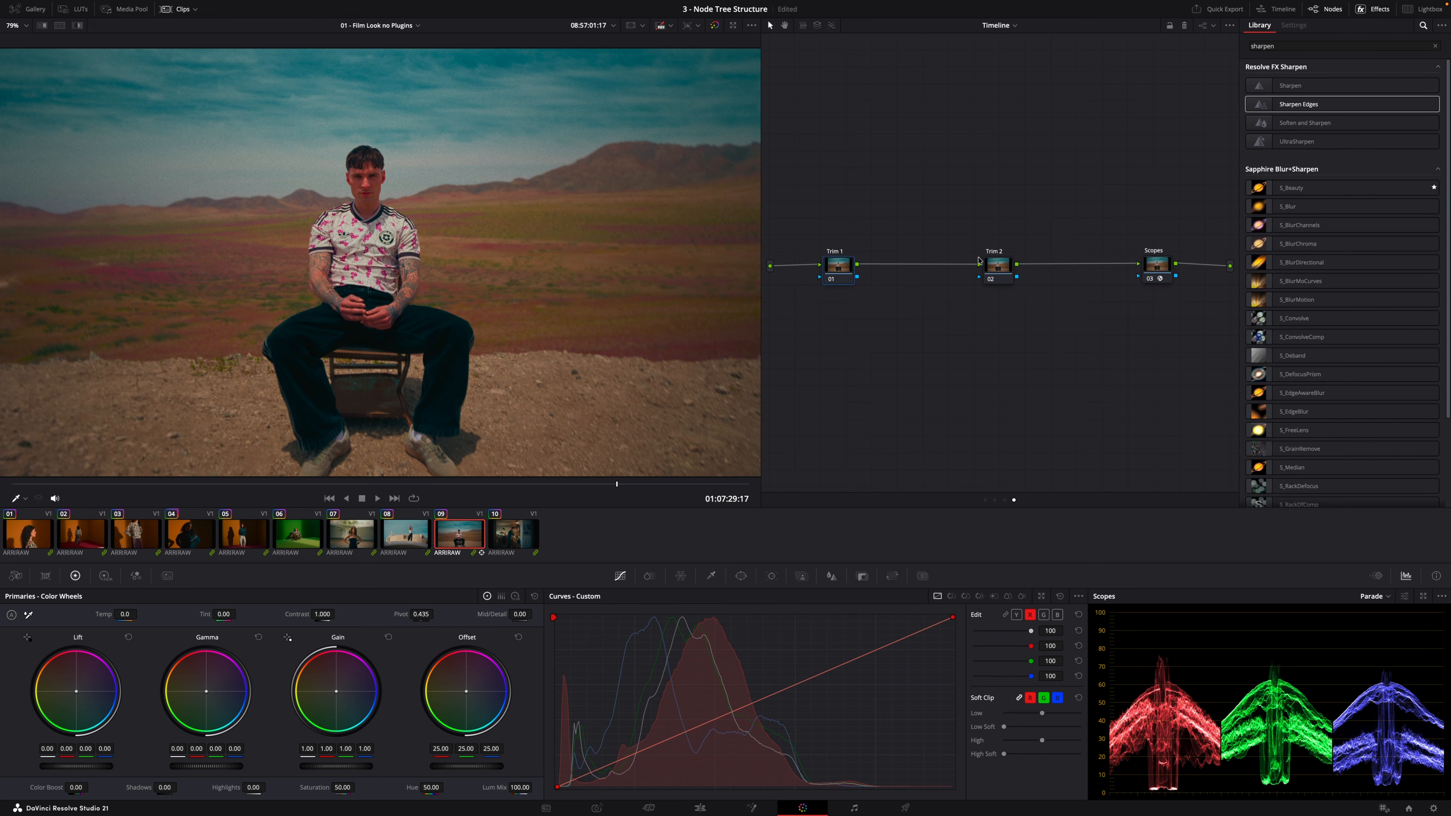
left_click(1006, 279)
left_click(1157, 265)
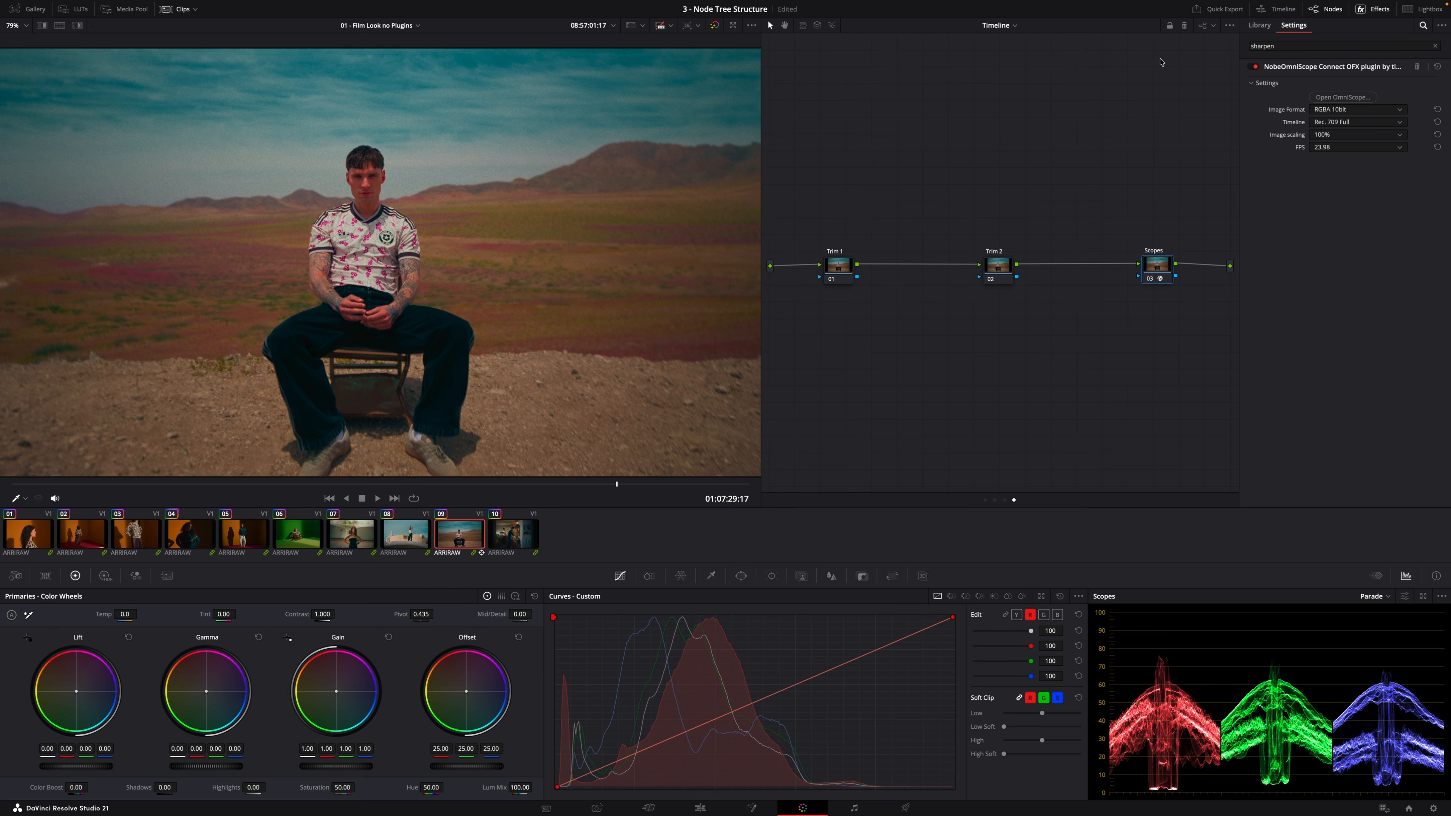
Reset the grade on the Trim 1 timeline node
left_click(838, 267)
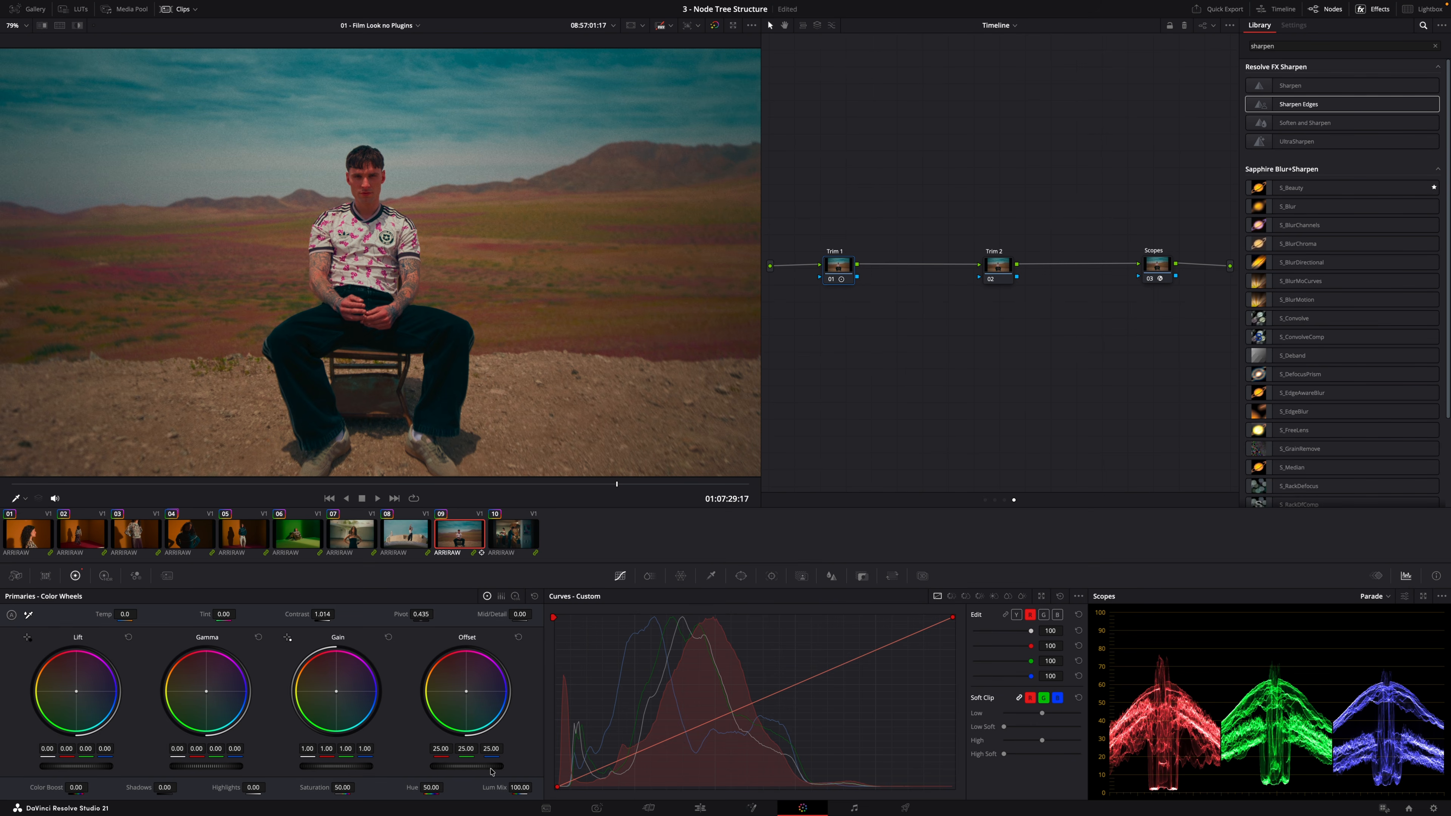
left_click(534, 597)
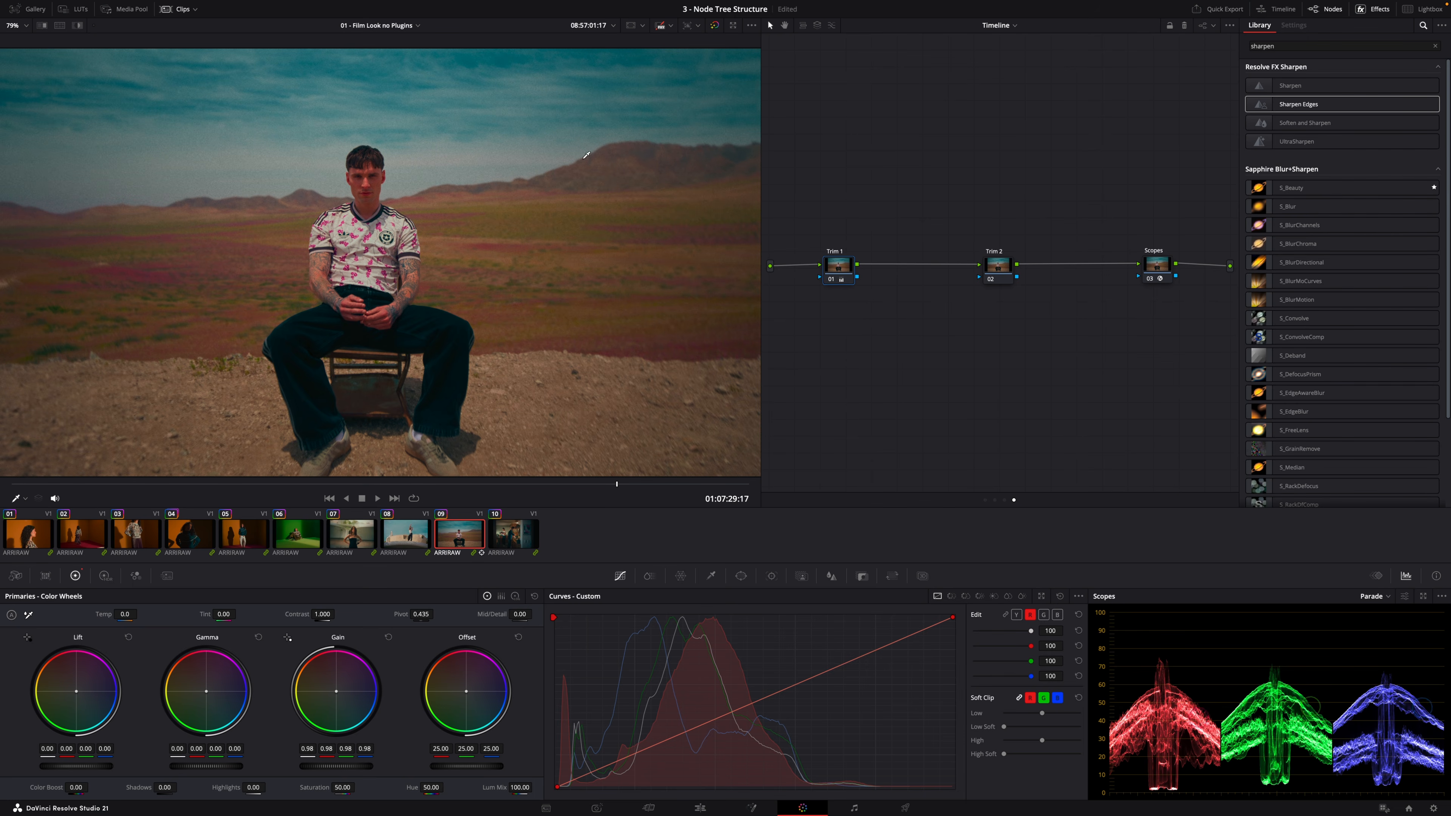
right_click(843, 270)
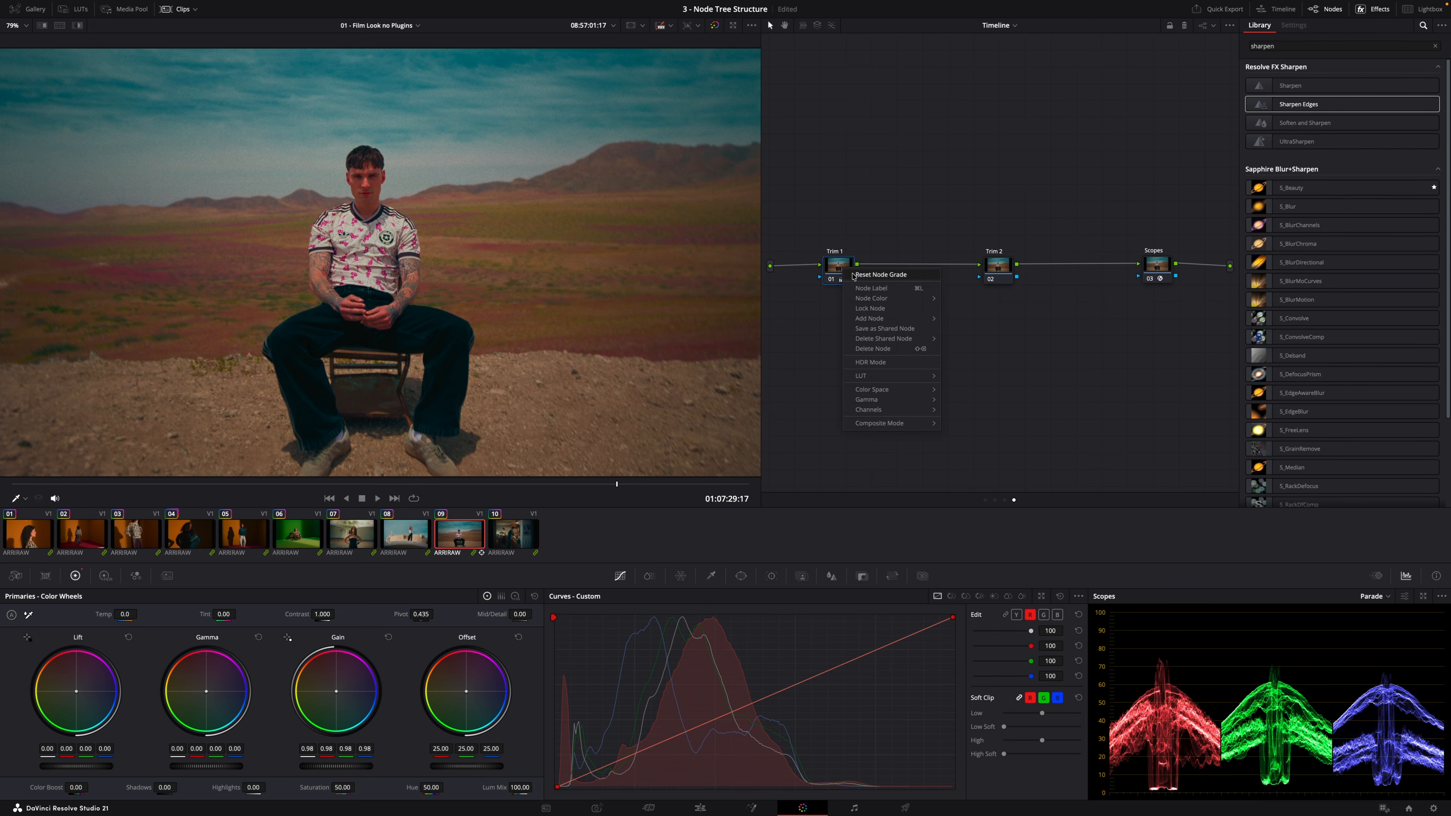
left_click(883, 339)
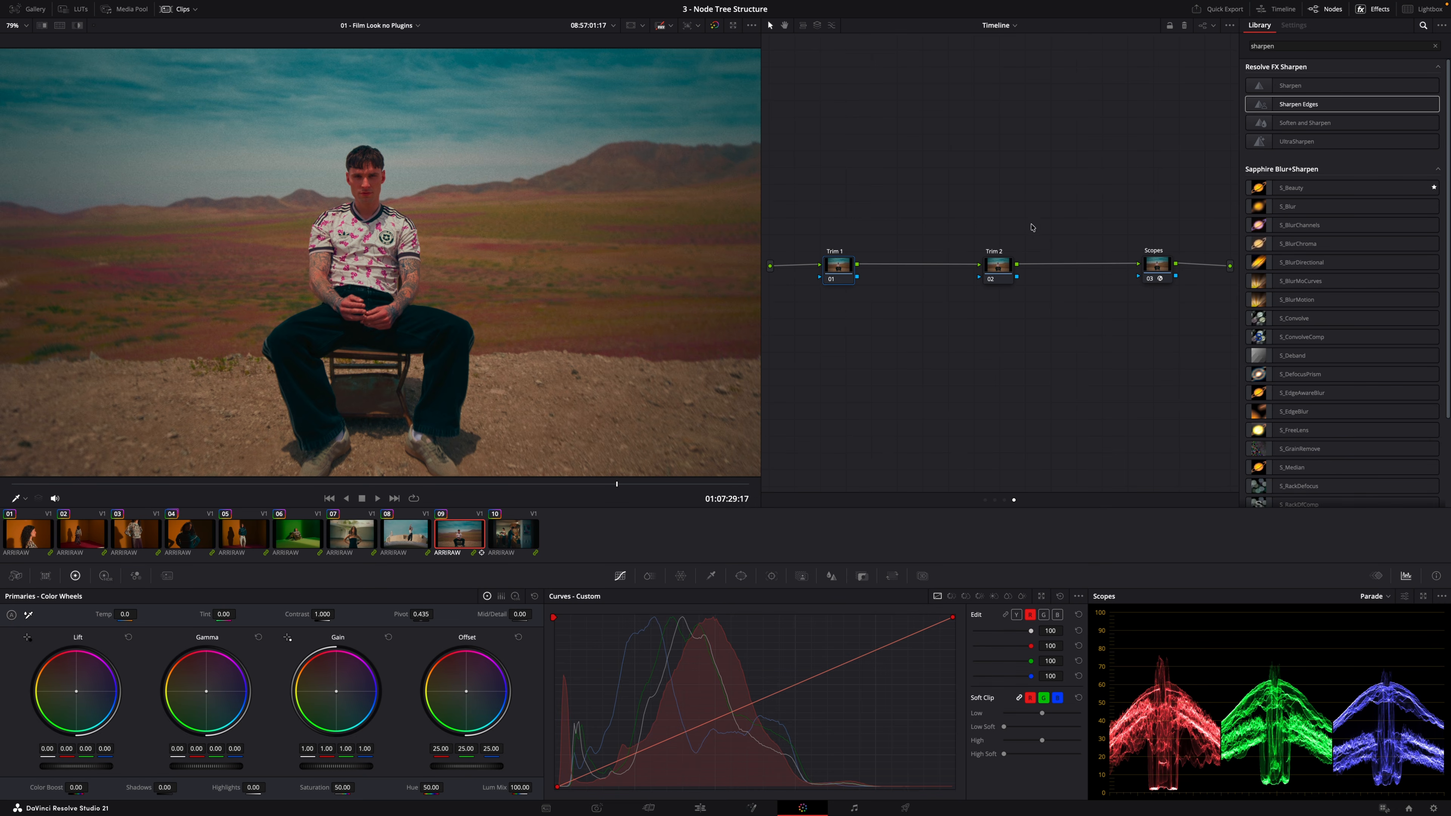
Return to the clip node graph and step through the clips to the green-screen clip 06
left_click(995, 500)
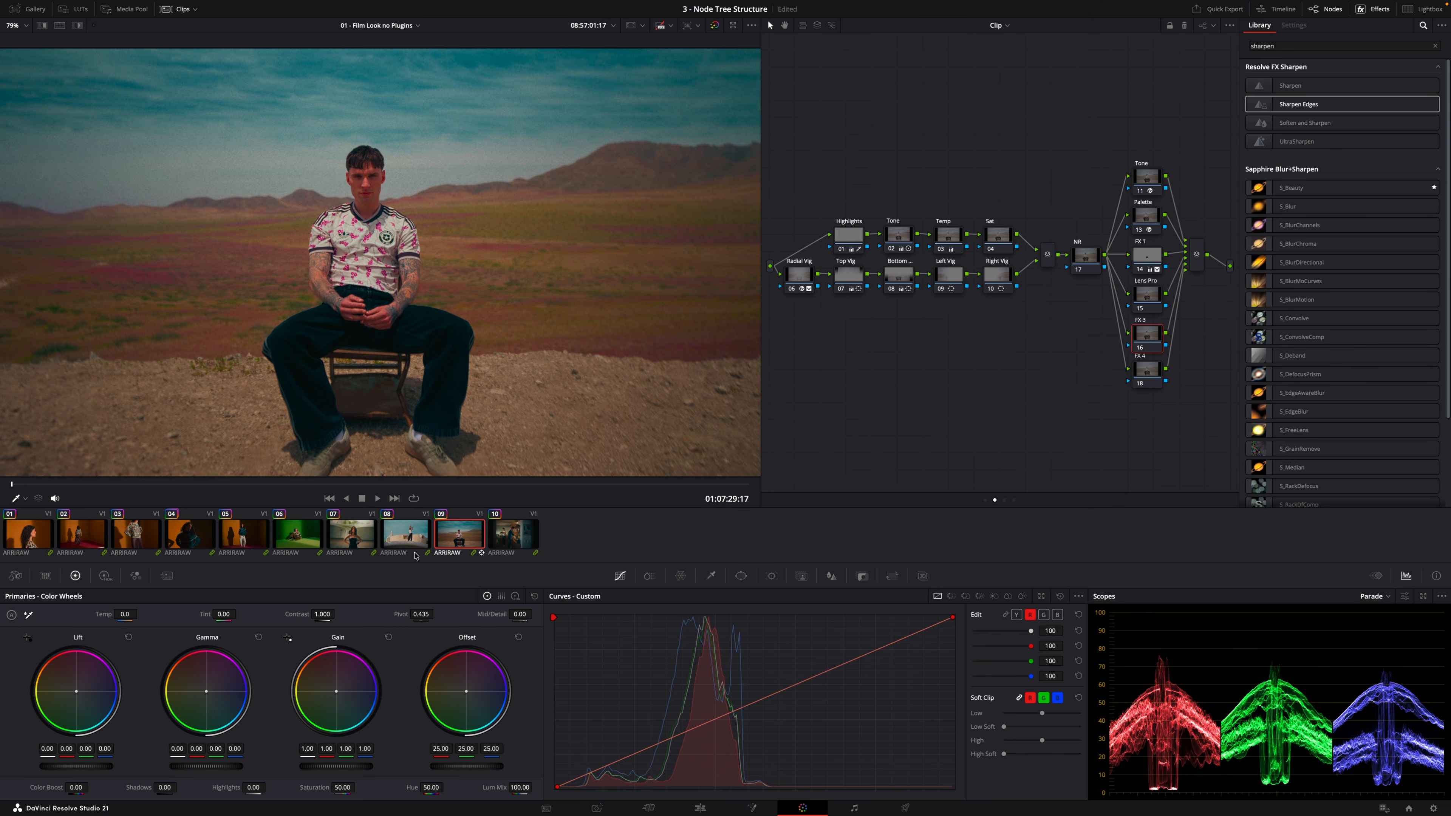
left_click(405, 535)
left_click(235, 541)
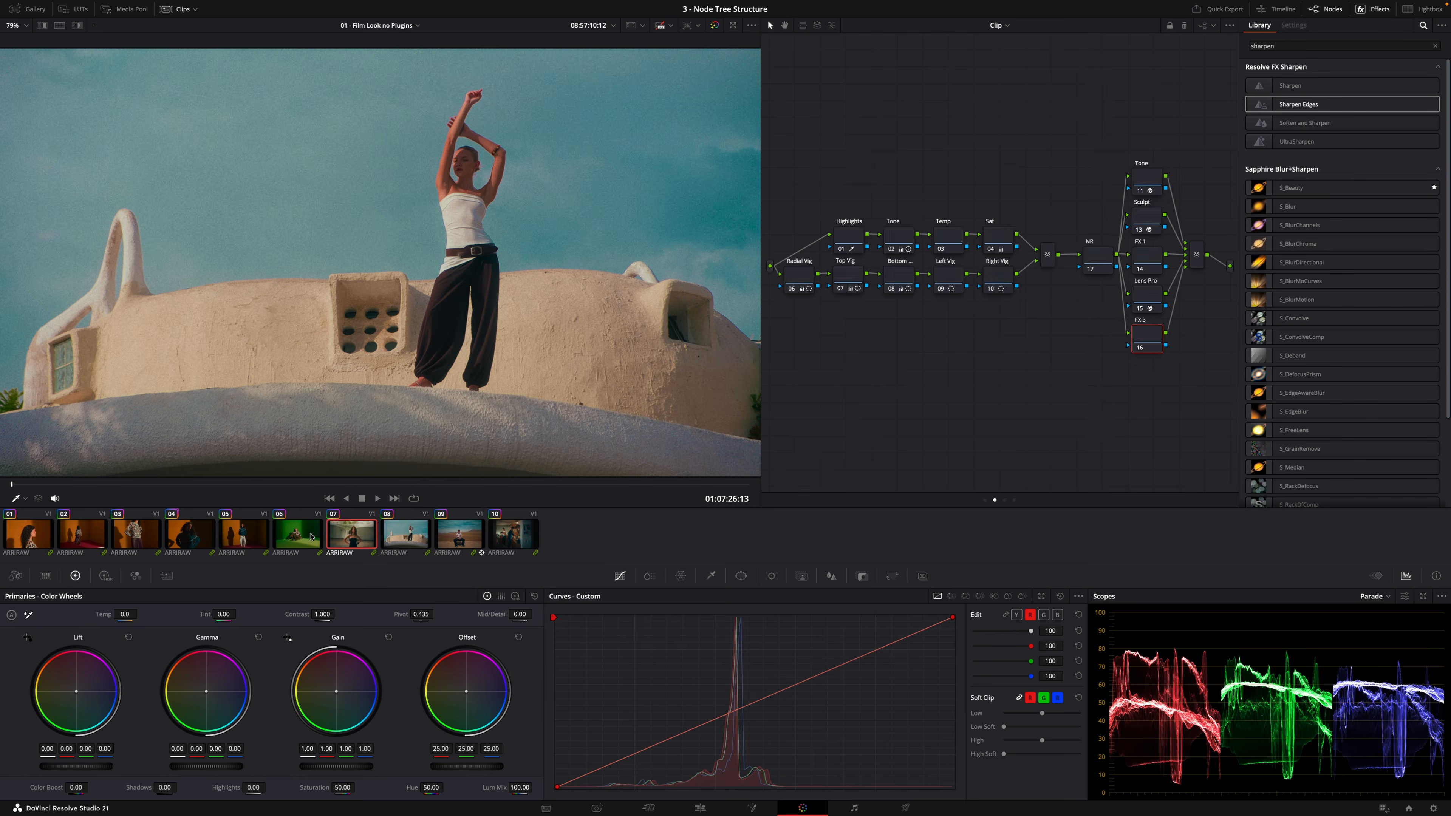
key("Down")
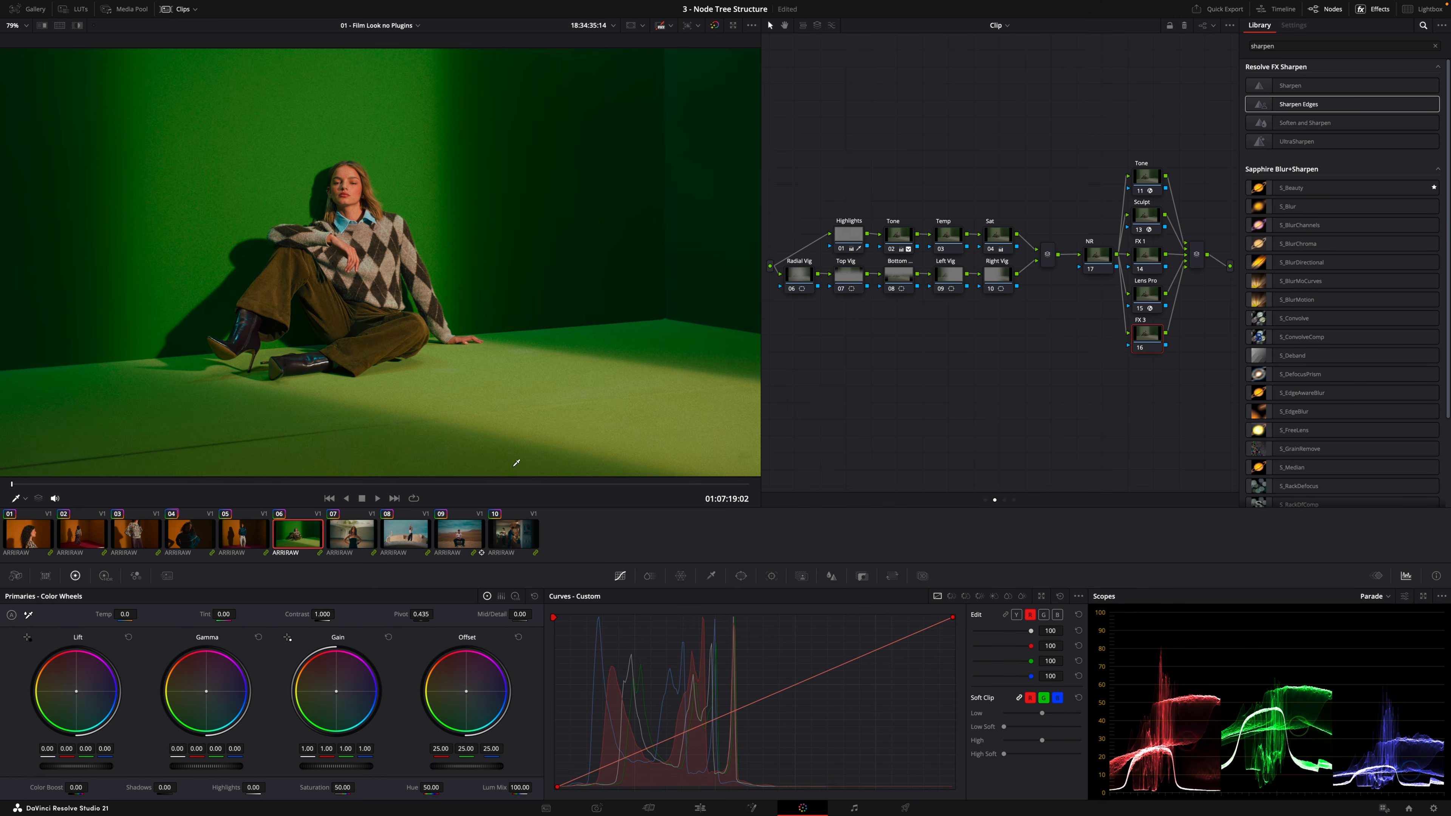
Push clip 06's Offset toward green (18.82, 27.08, 17.77) and ripple the node changes to clips 02, 04 and 05
left_click_drag(468, 694, 462, 696)
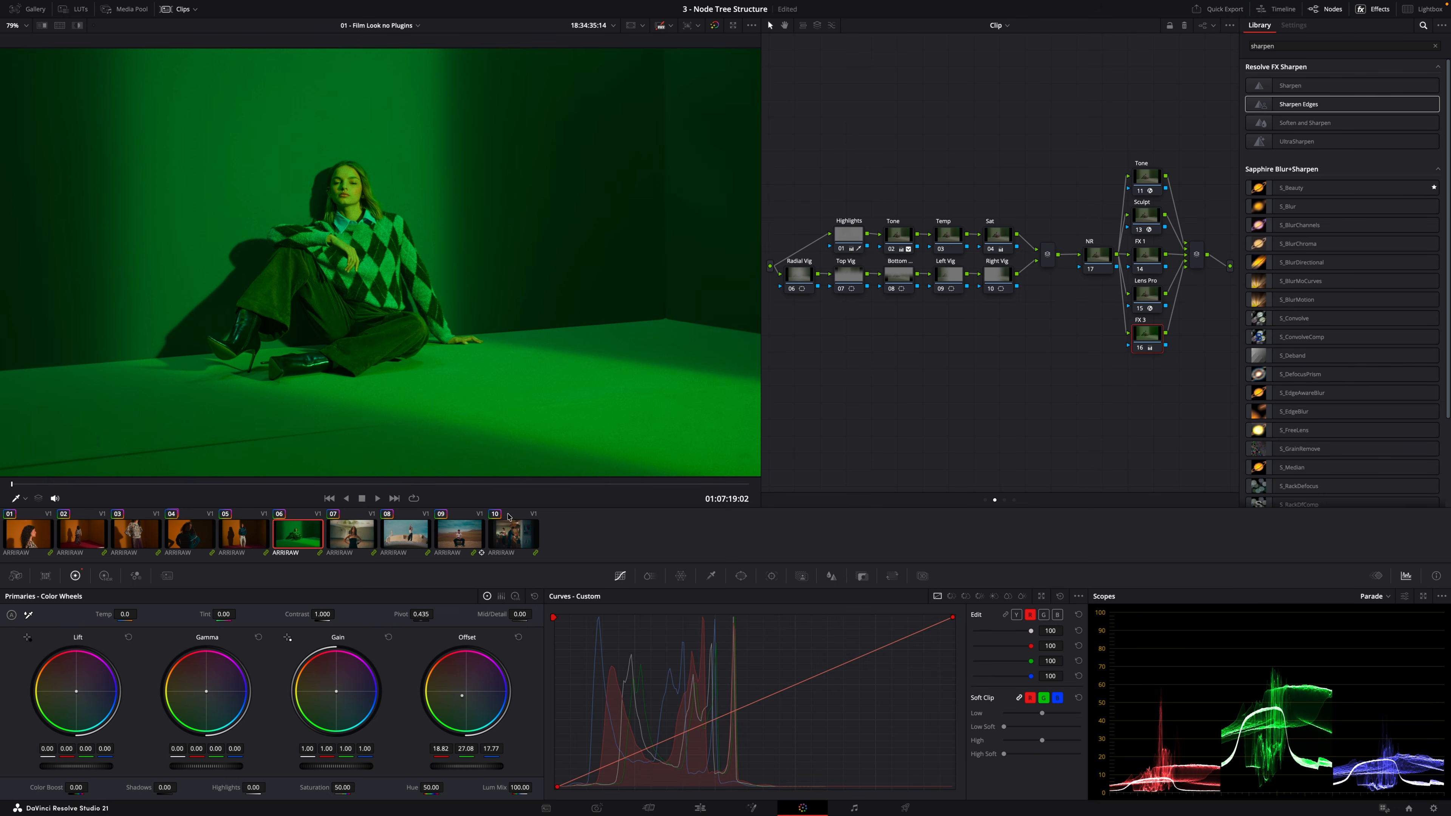
left_click(189, 536, "super")
left_click(83, 536, "super")
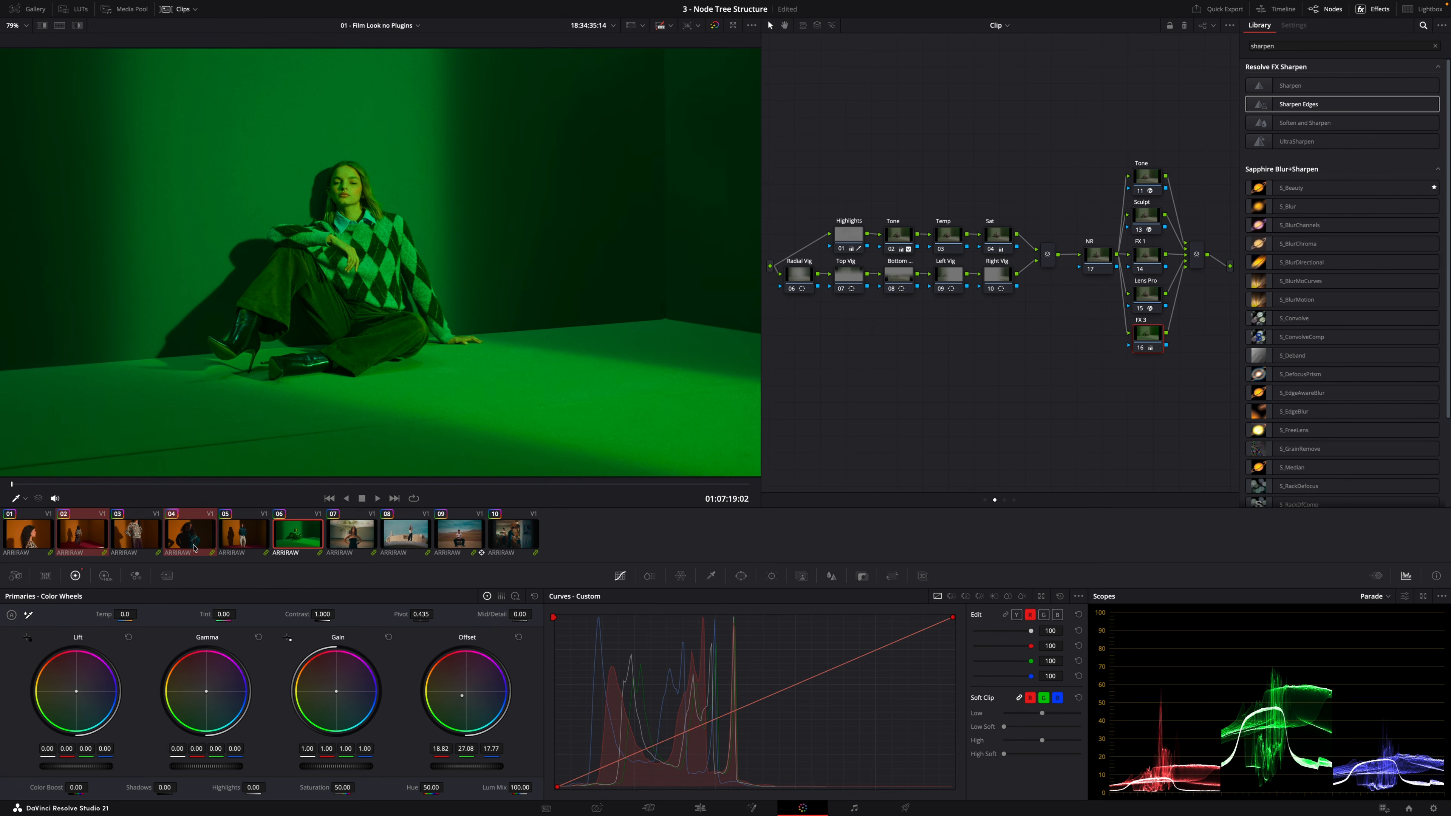
left_click(242, 540, "super")
mouse_move(205, 3)
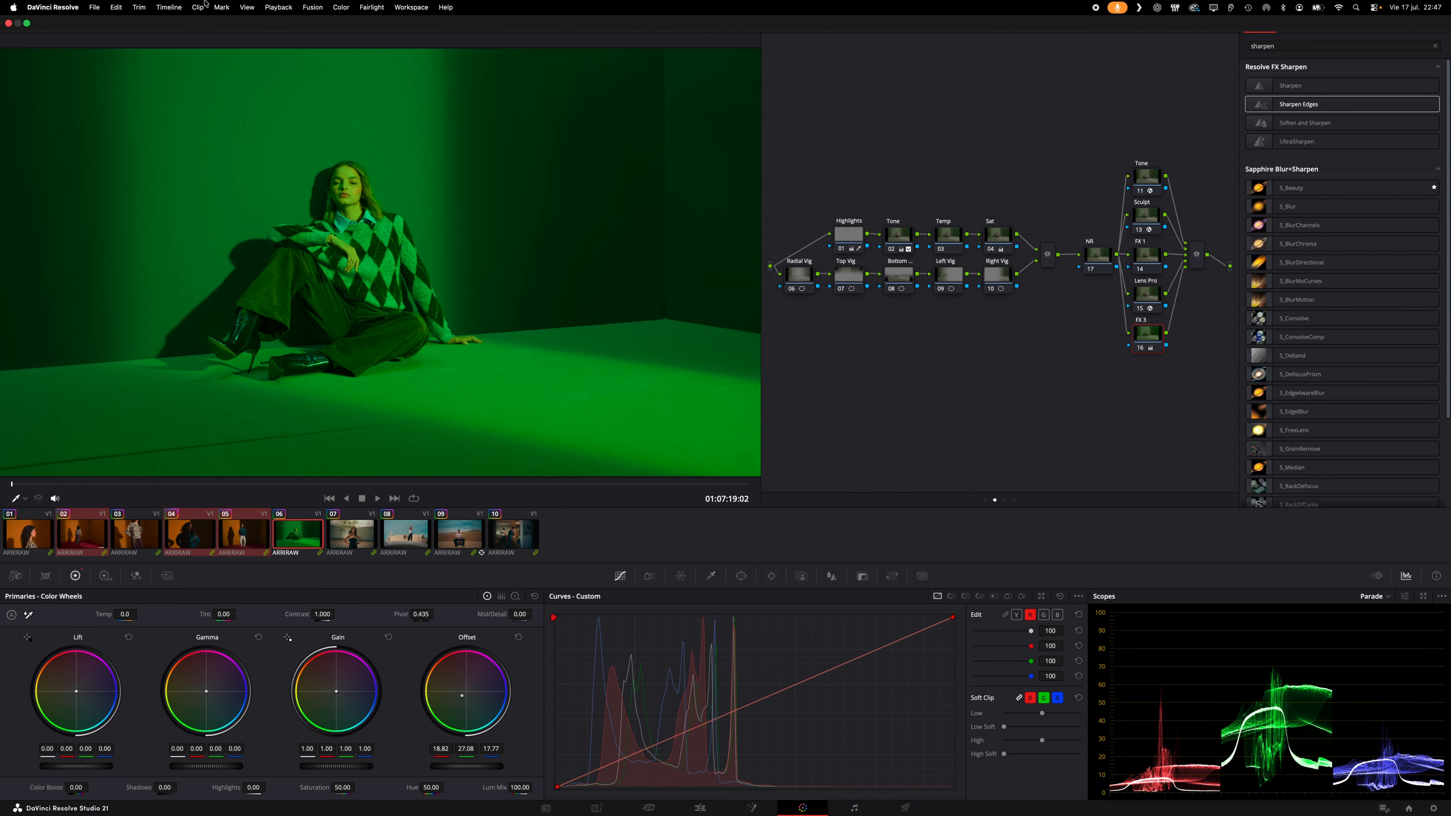
left_click(342, 7)
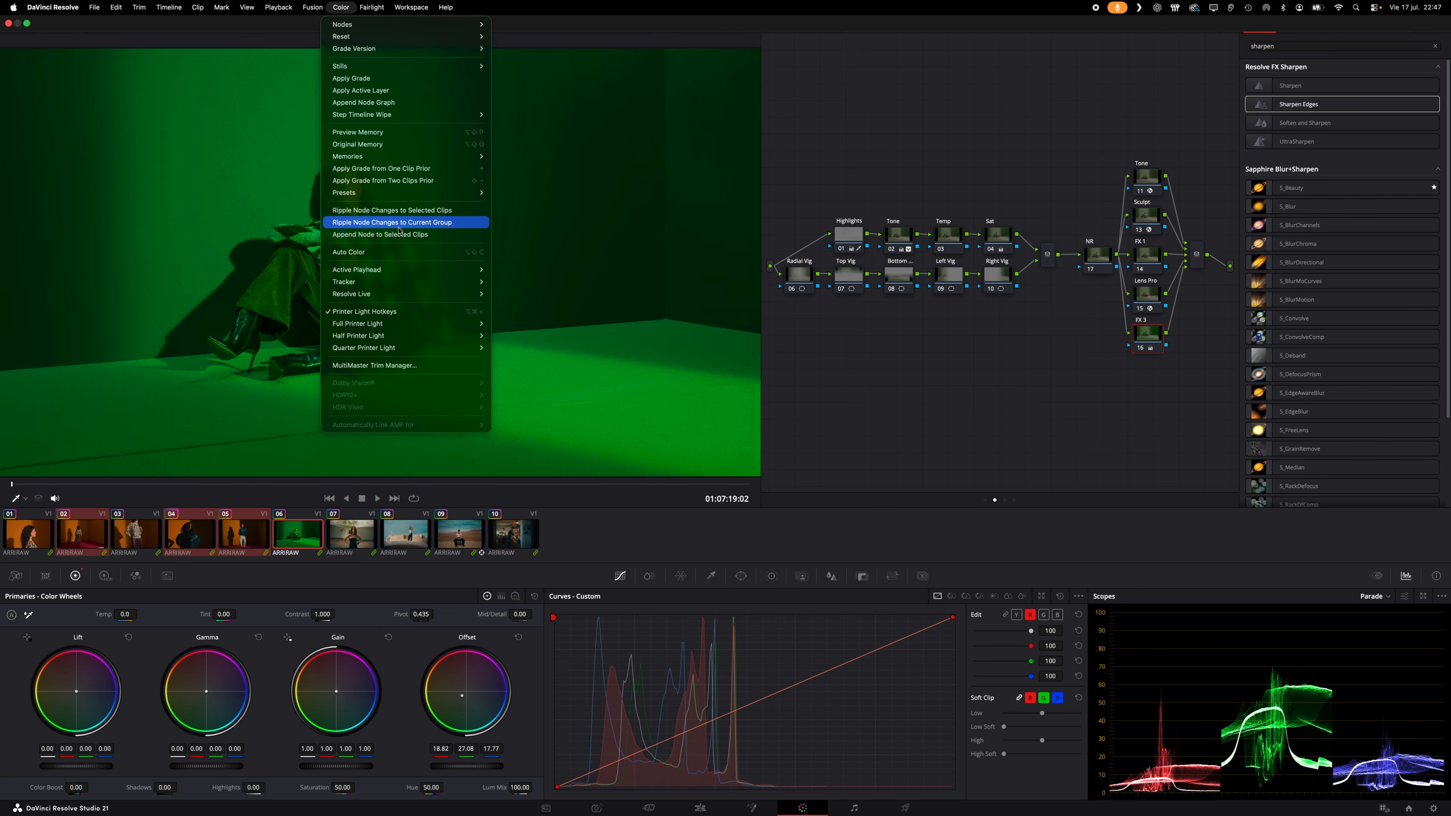
left_click(443, 215)
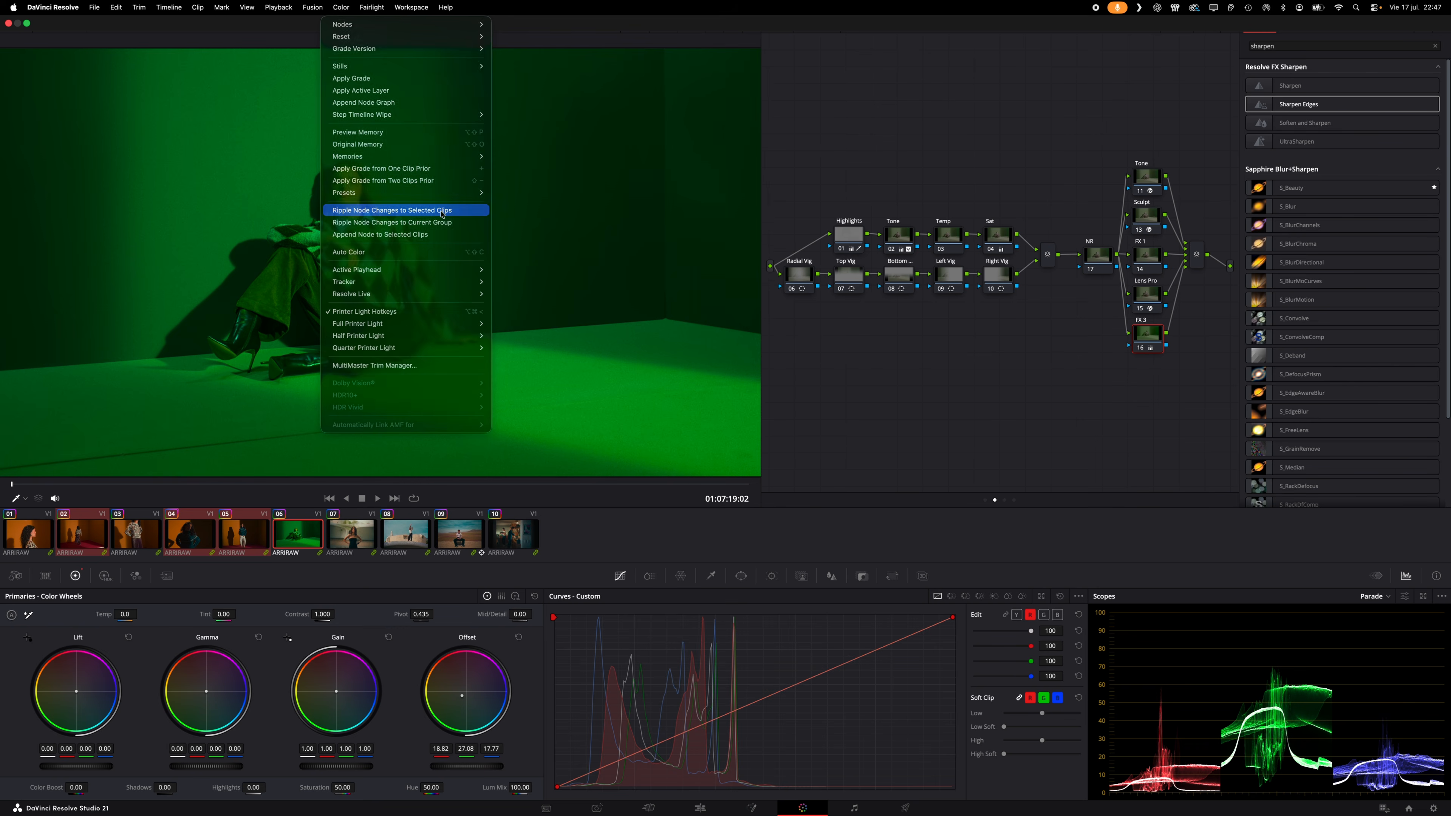
Review the rippled offset grade across clips 05, 06, 04 and back on clip 08
left_click(252, 541)
left_click(287, 540)
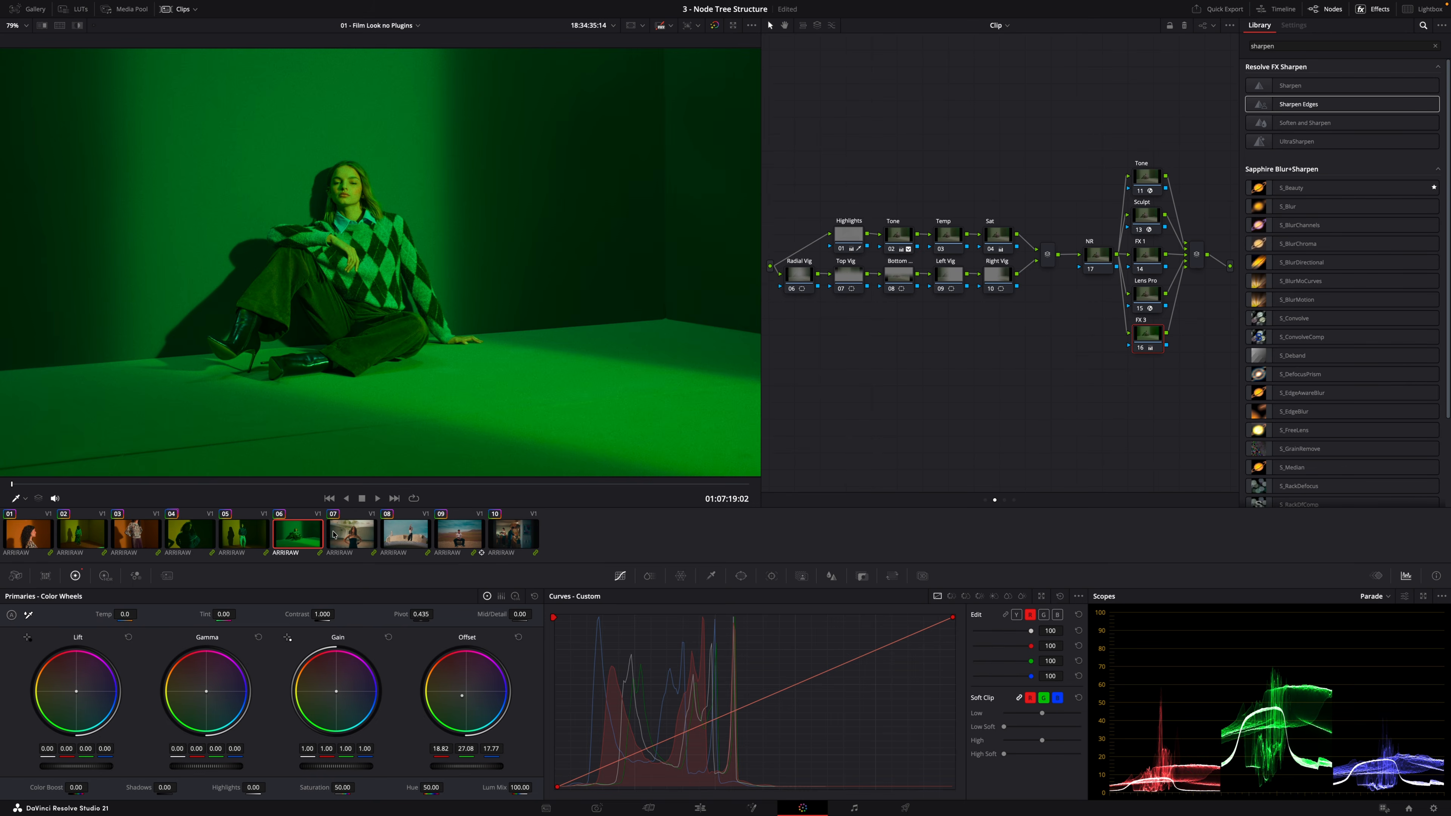
left_click(260, 532)
left_click(190, 534)
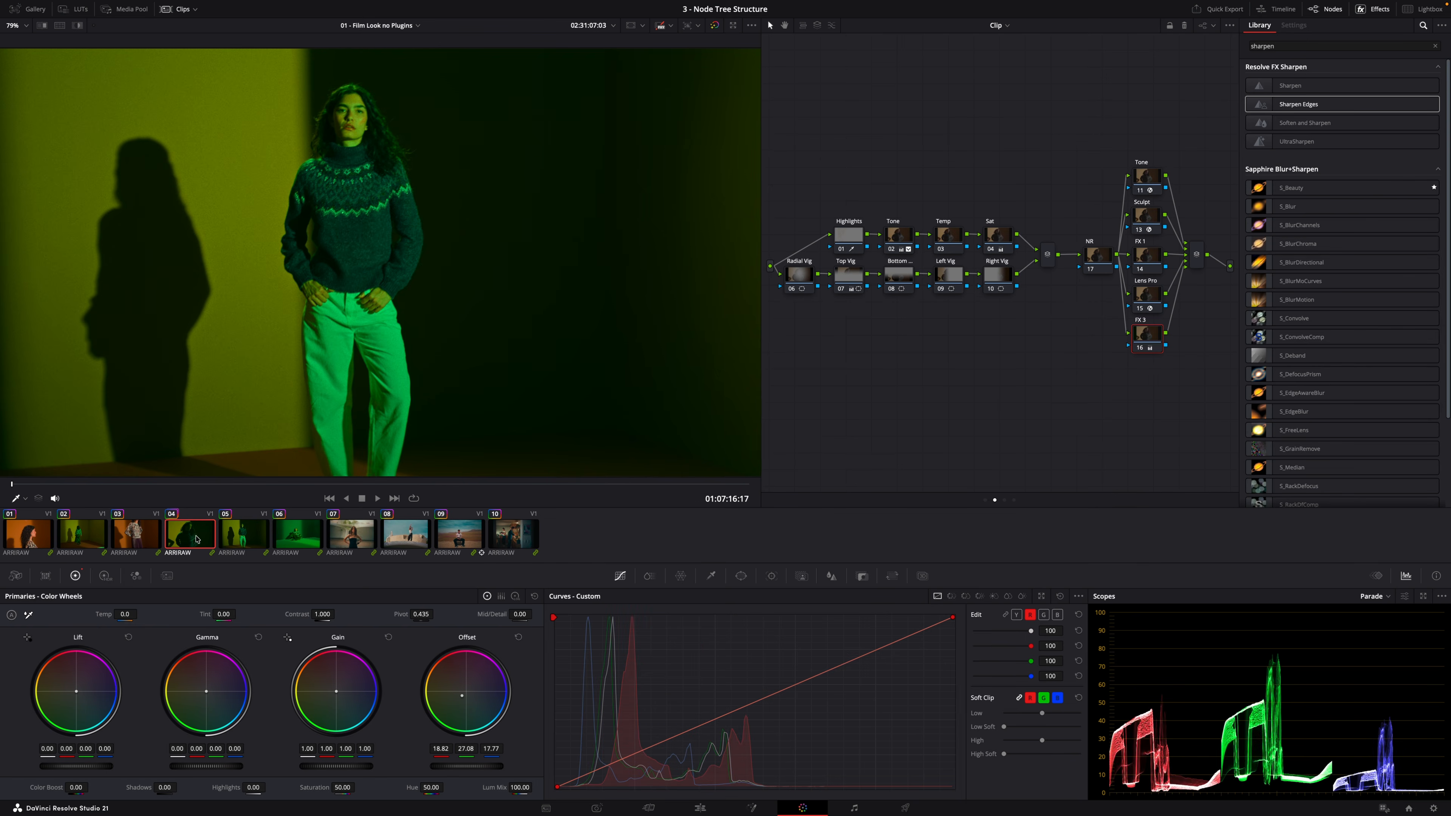
left_click(76, 533)
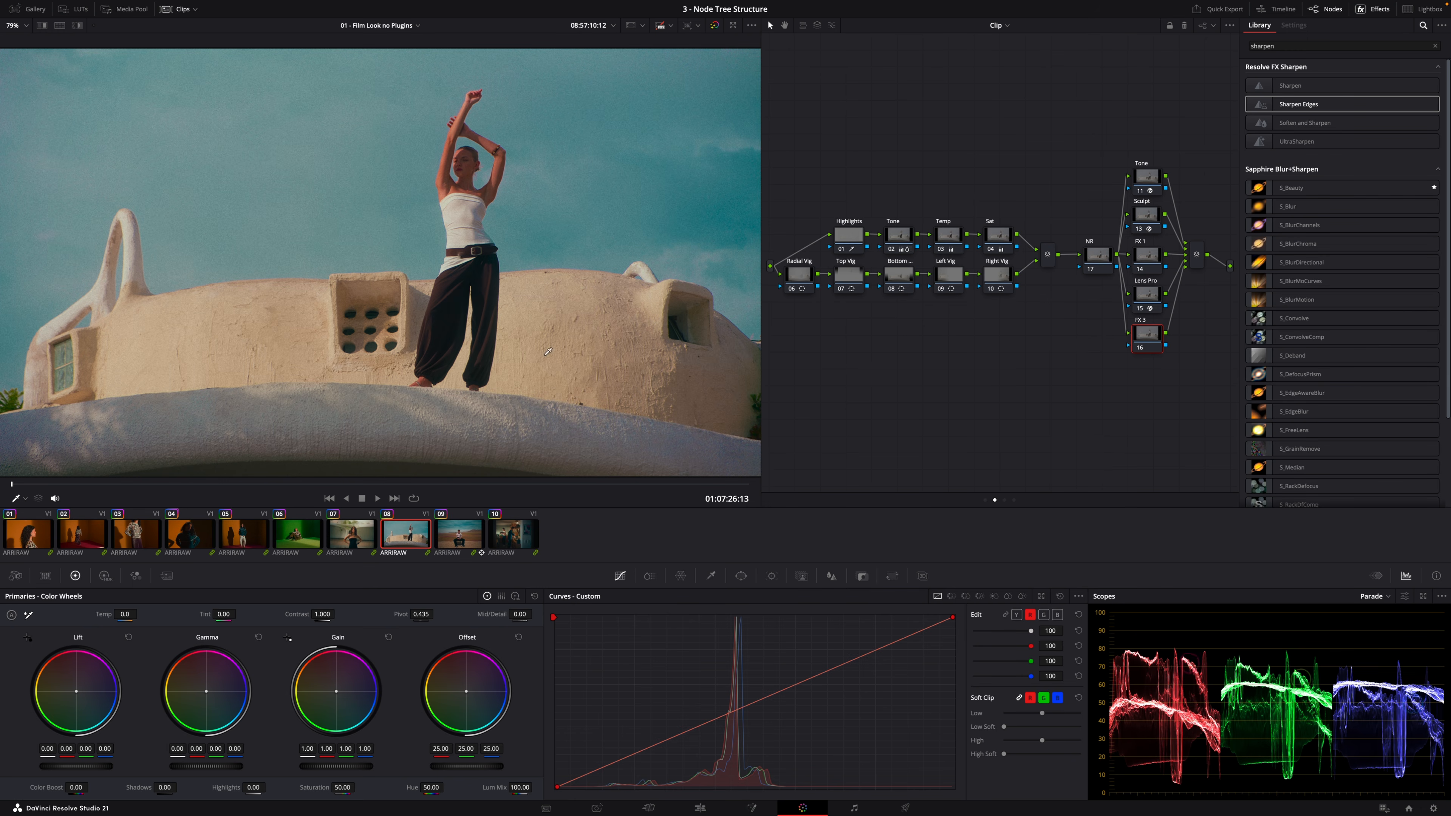
Create a new local version named Colder for clip 08 and set its Temp node's temperature to -130
left_click(594, 338)
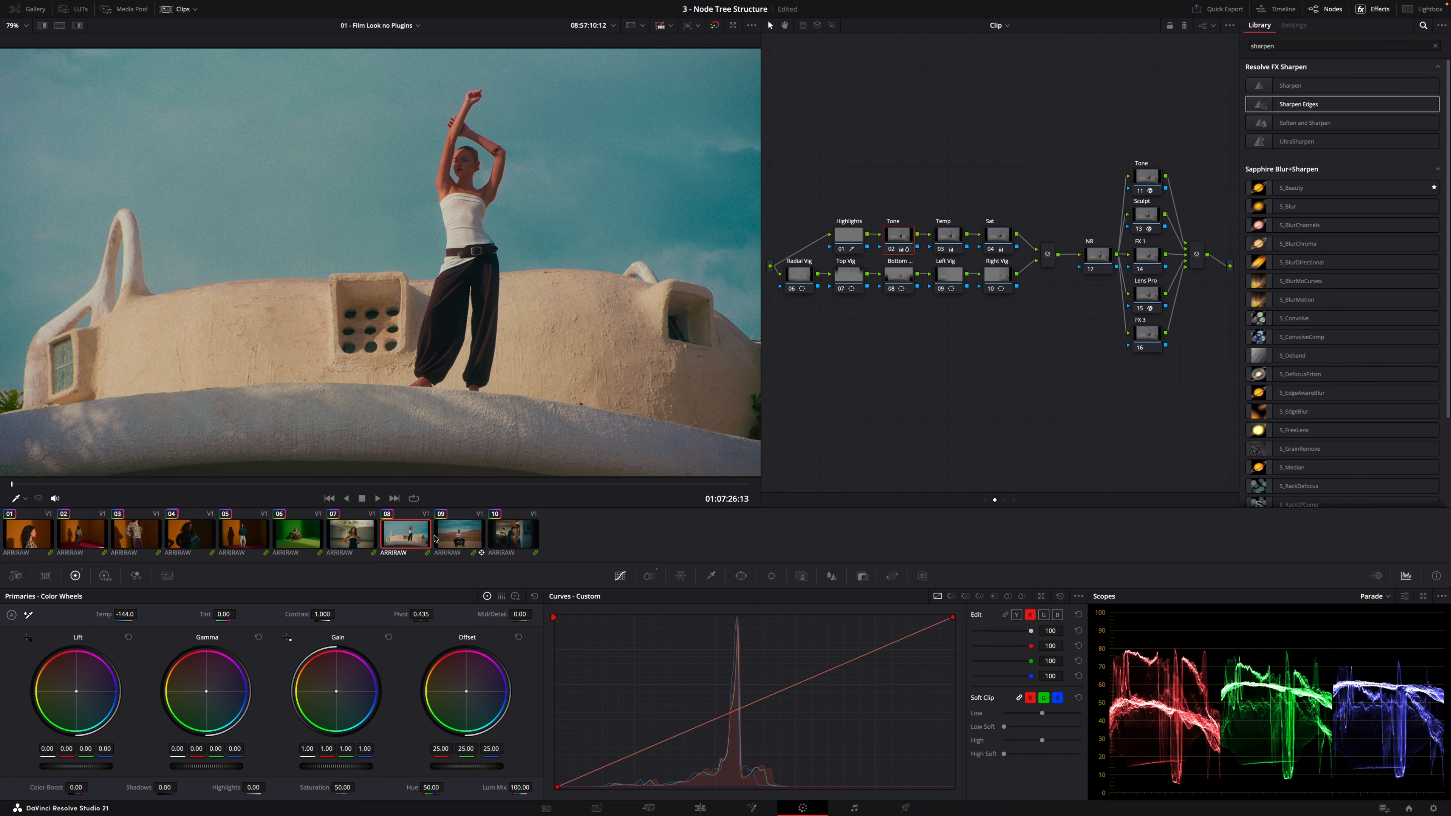
right_click(409, 537)
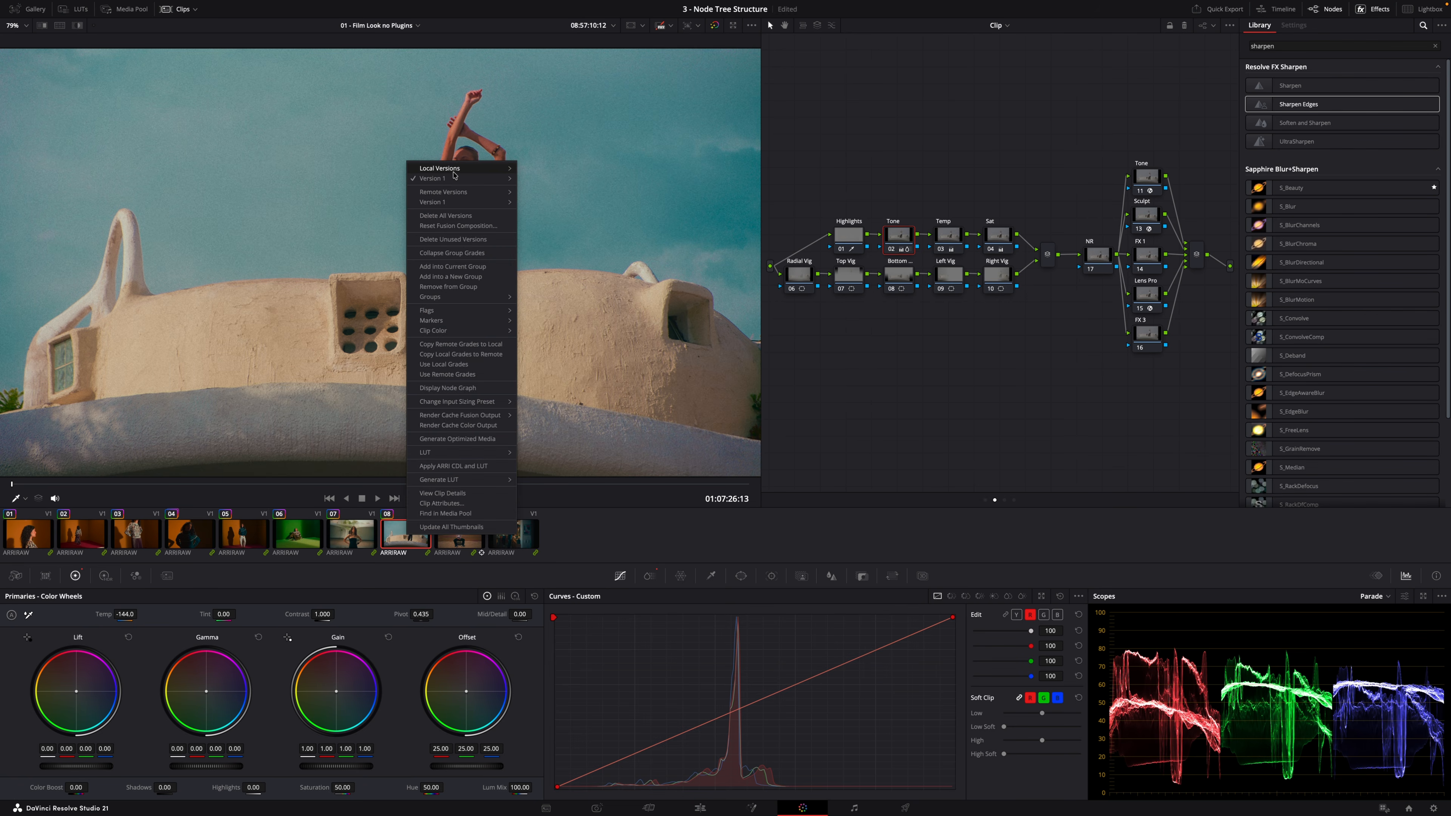
mouse_move(450, 181)
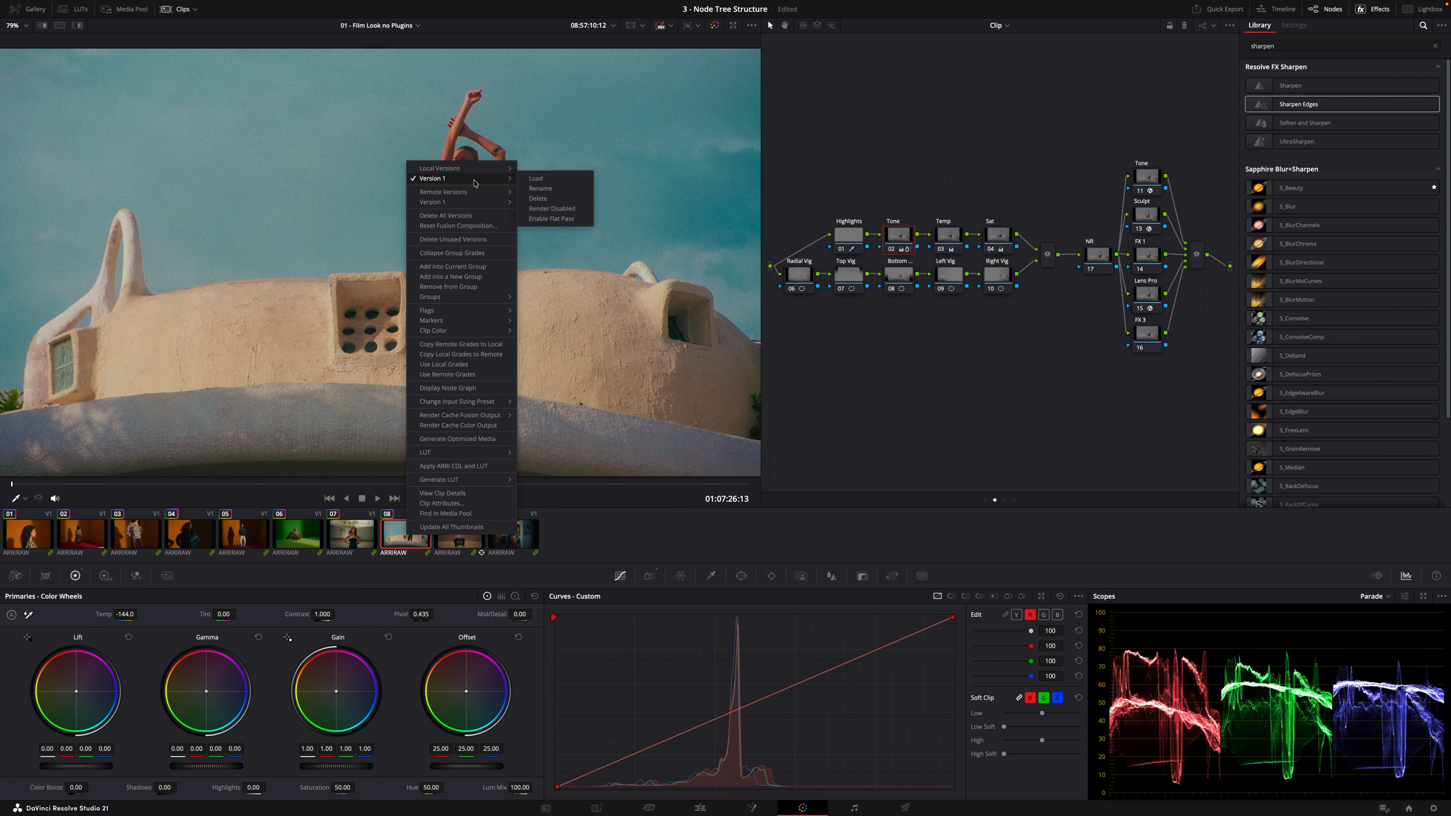
mouse_move(491, 168)
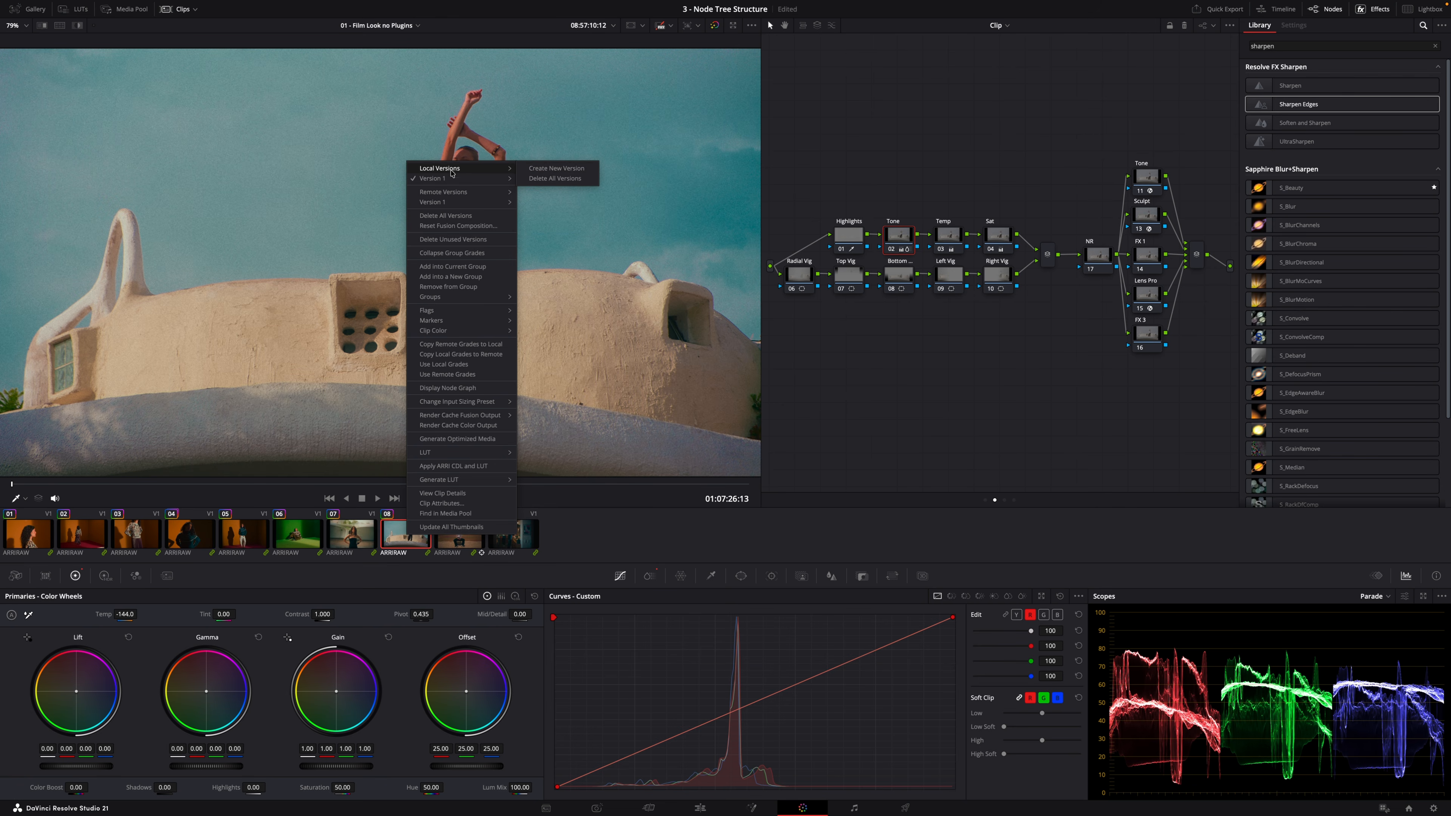
left_click(548, 169)
left_click_drag(724, 351, 579, 346)
type("Colder")
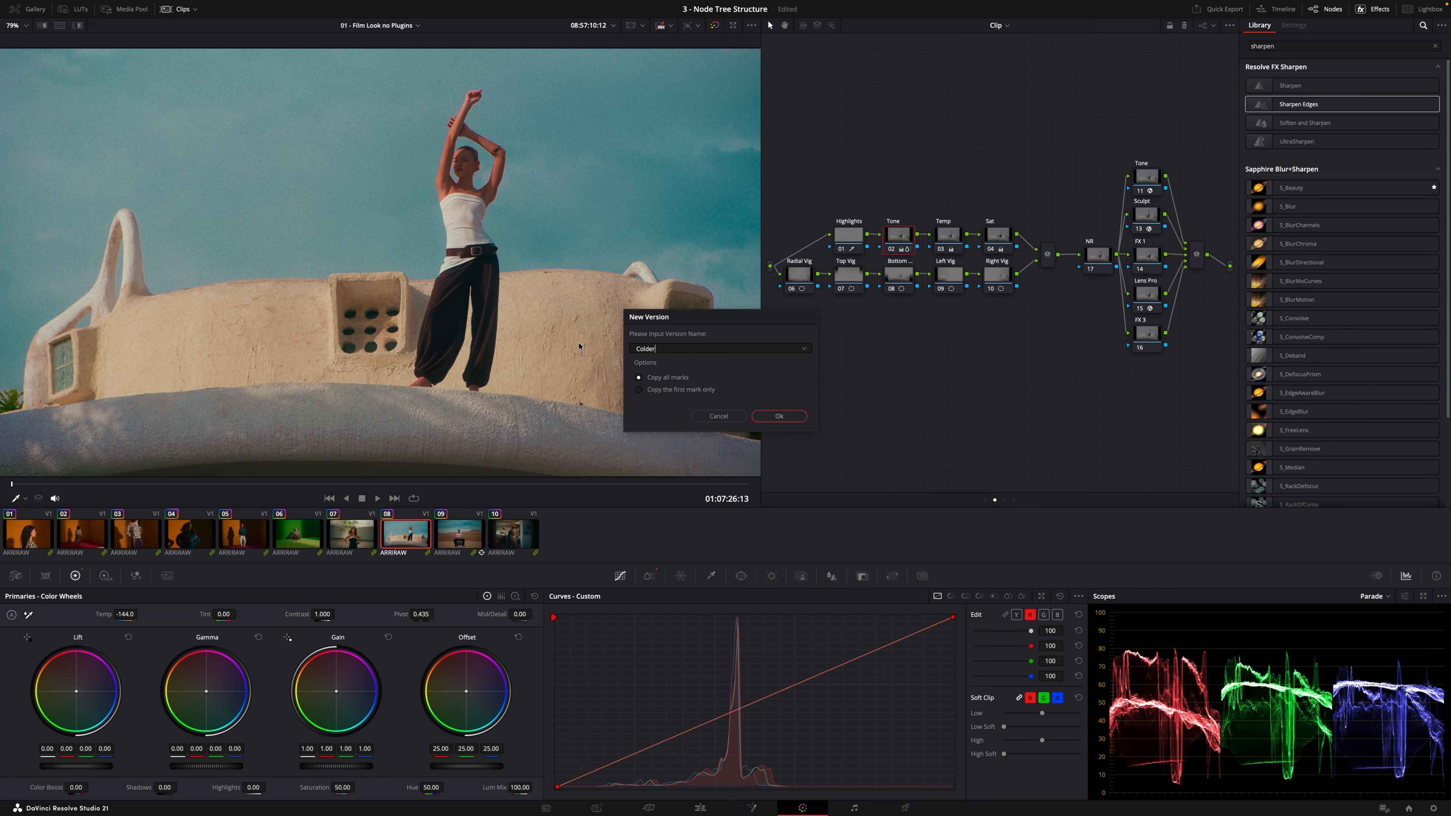
key("Return")
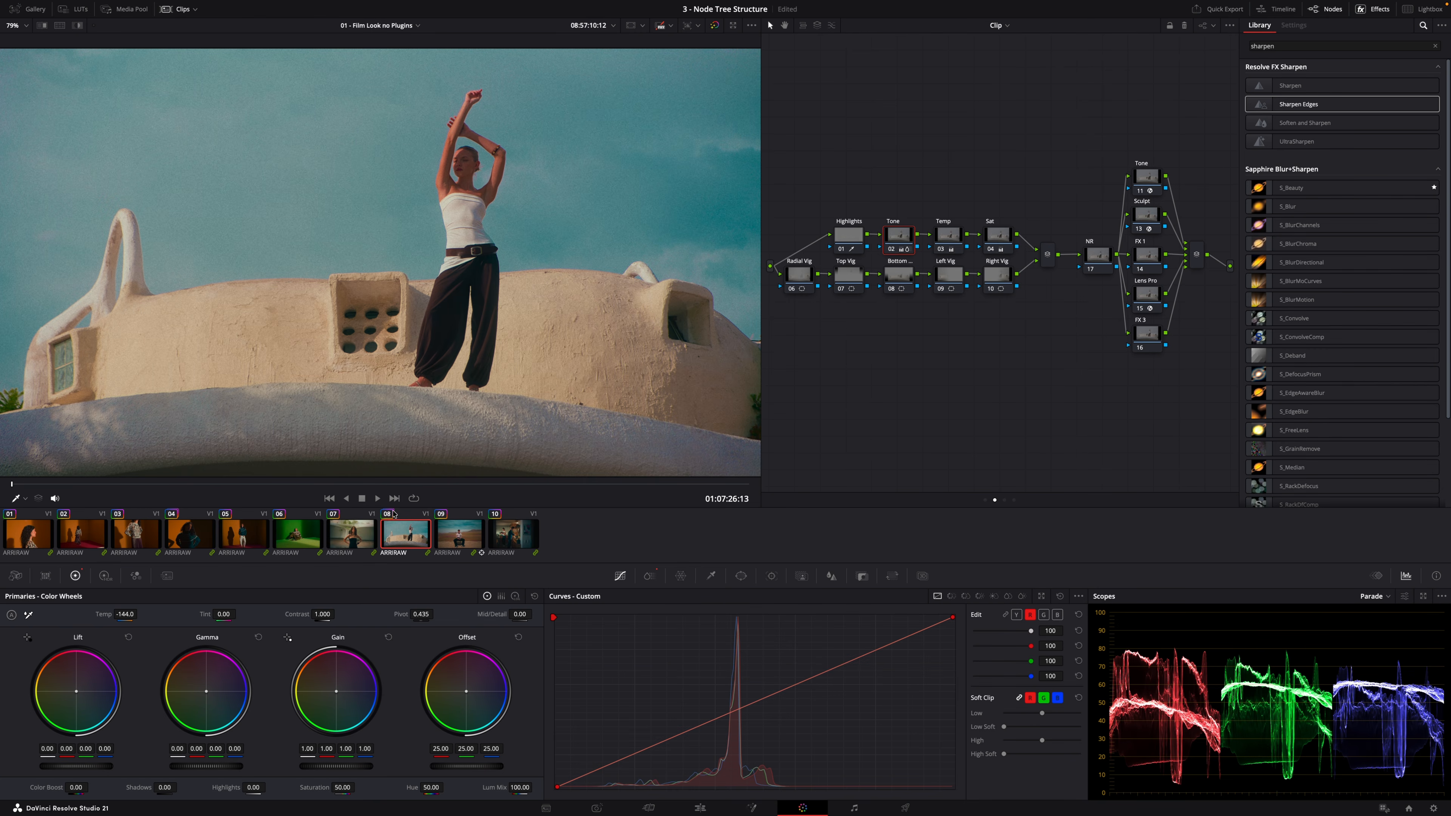
left_click(953, 242)
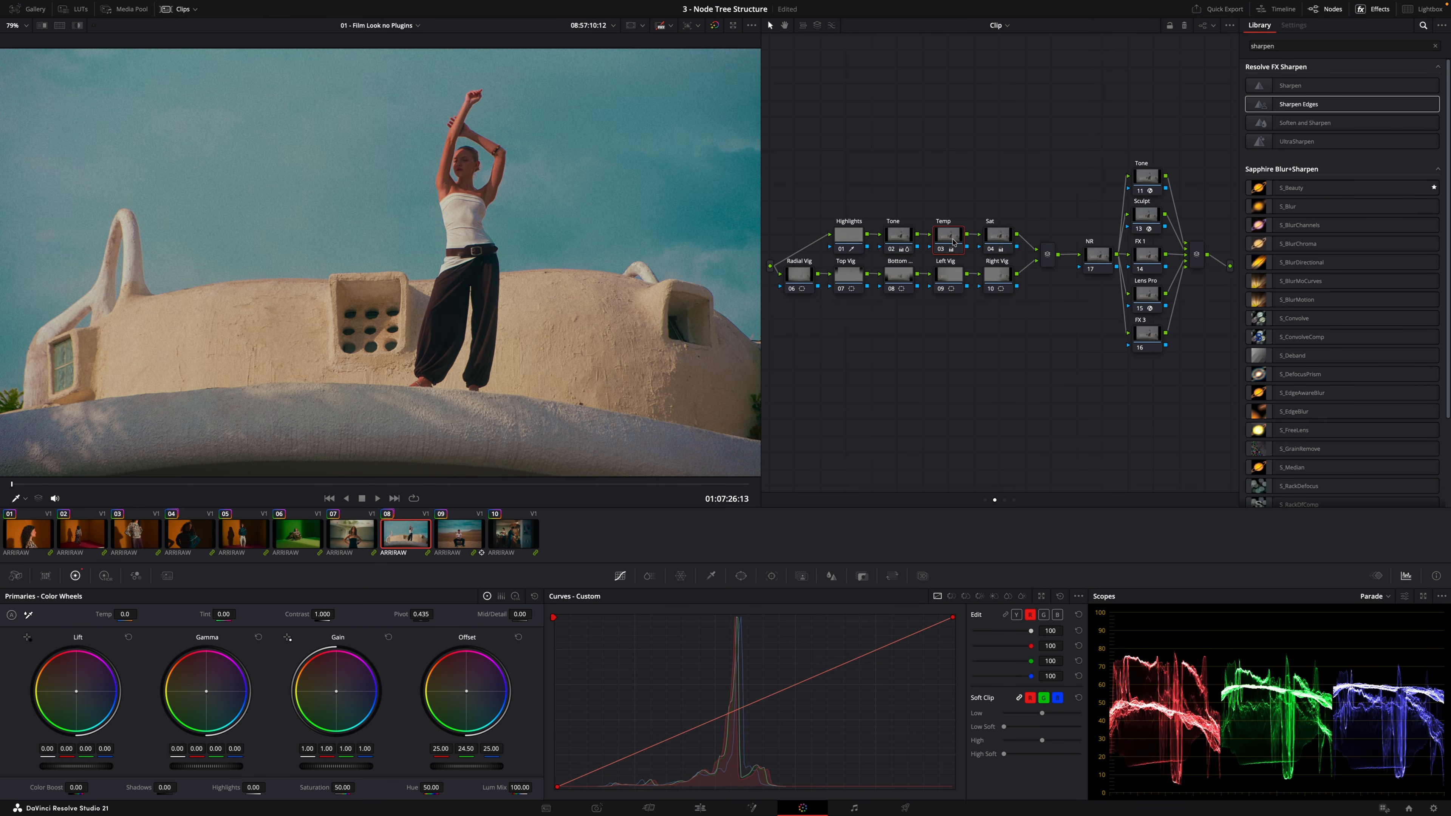
left_click_drag(135, 612, 139, 614)
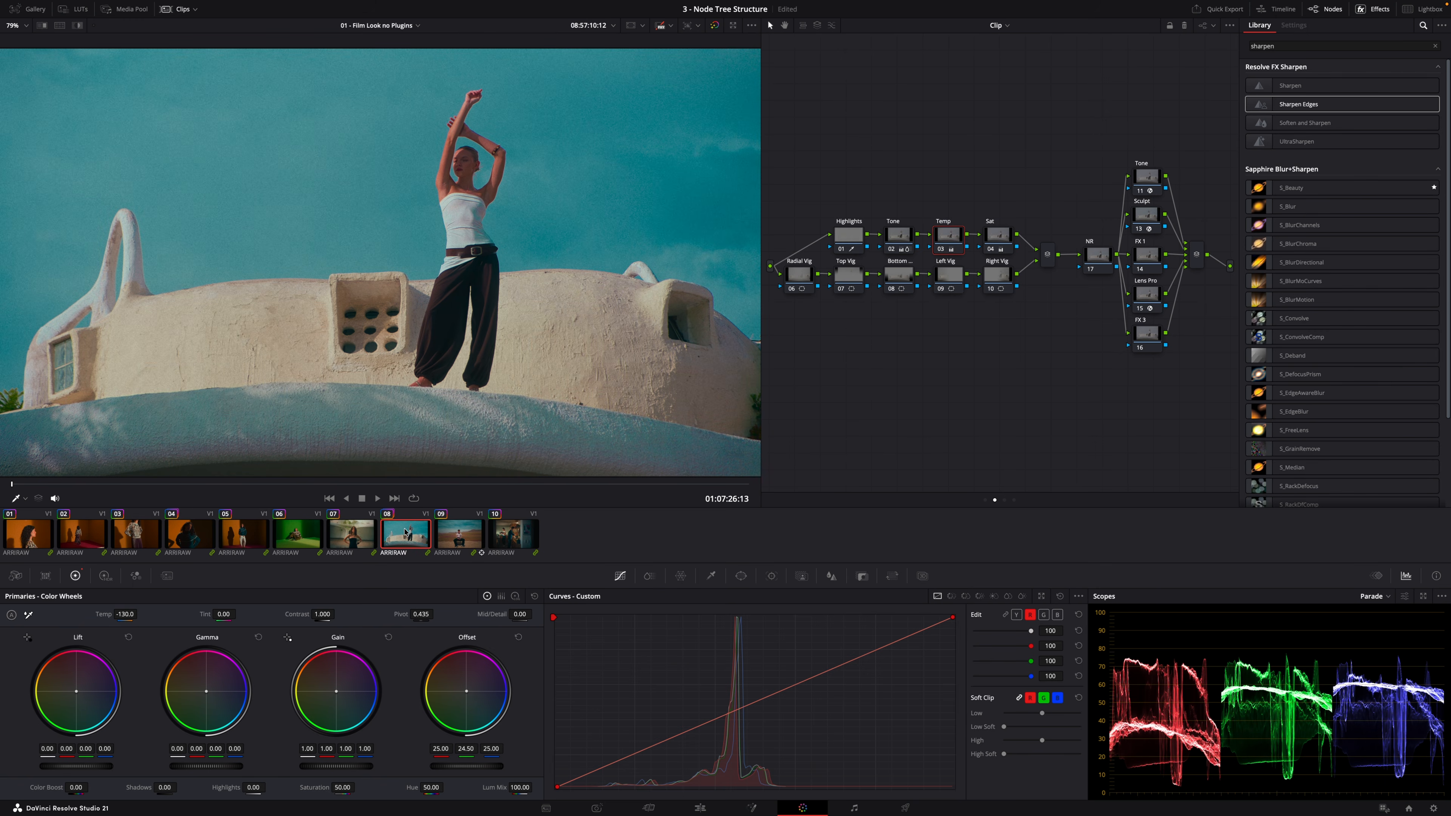
Load Version 1 of clip 08's local grade again
right_click(401, 548)
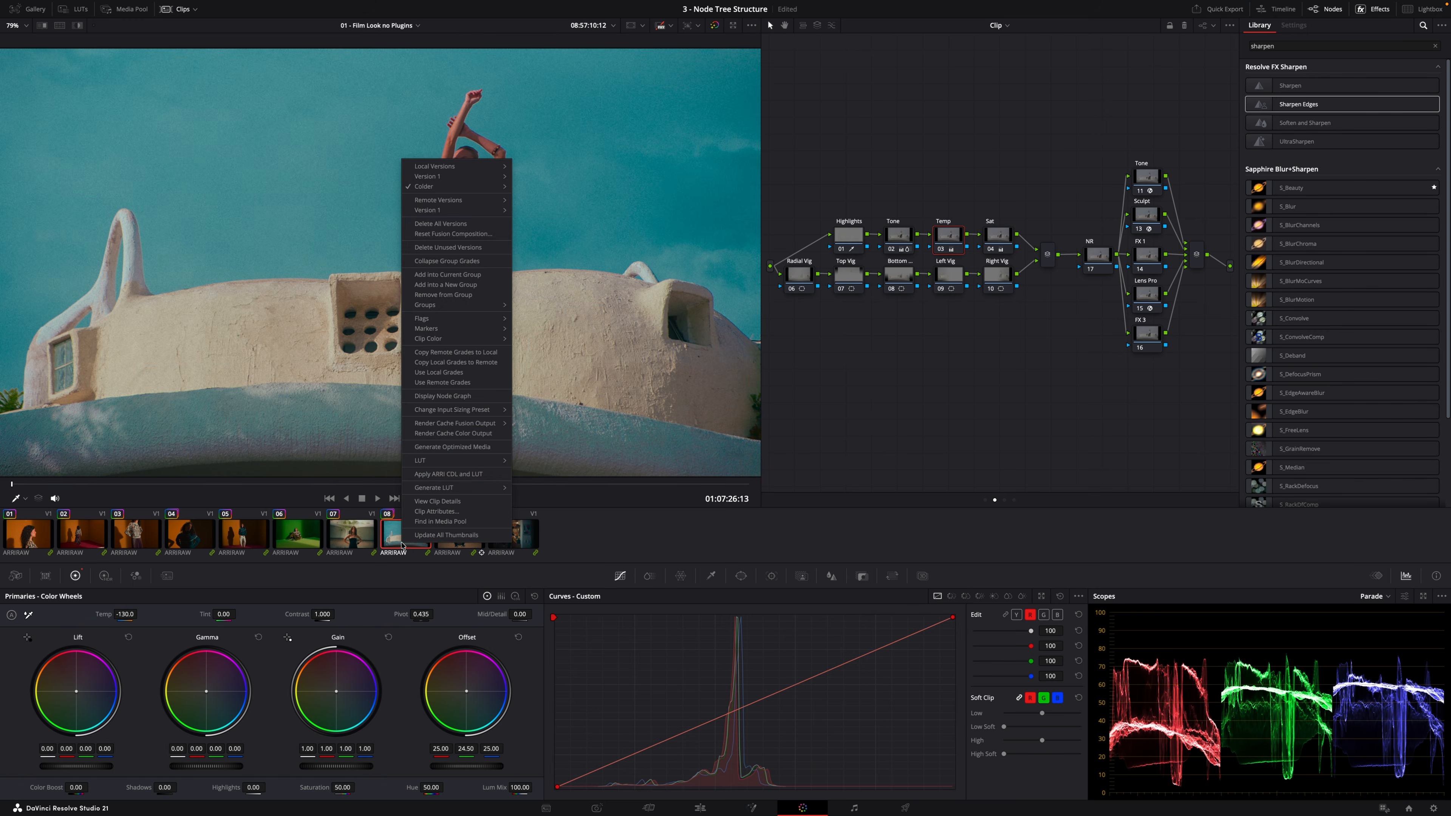
mouse_move(452, 181)
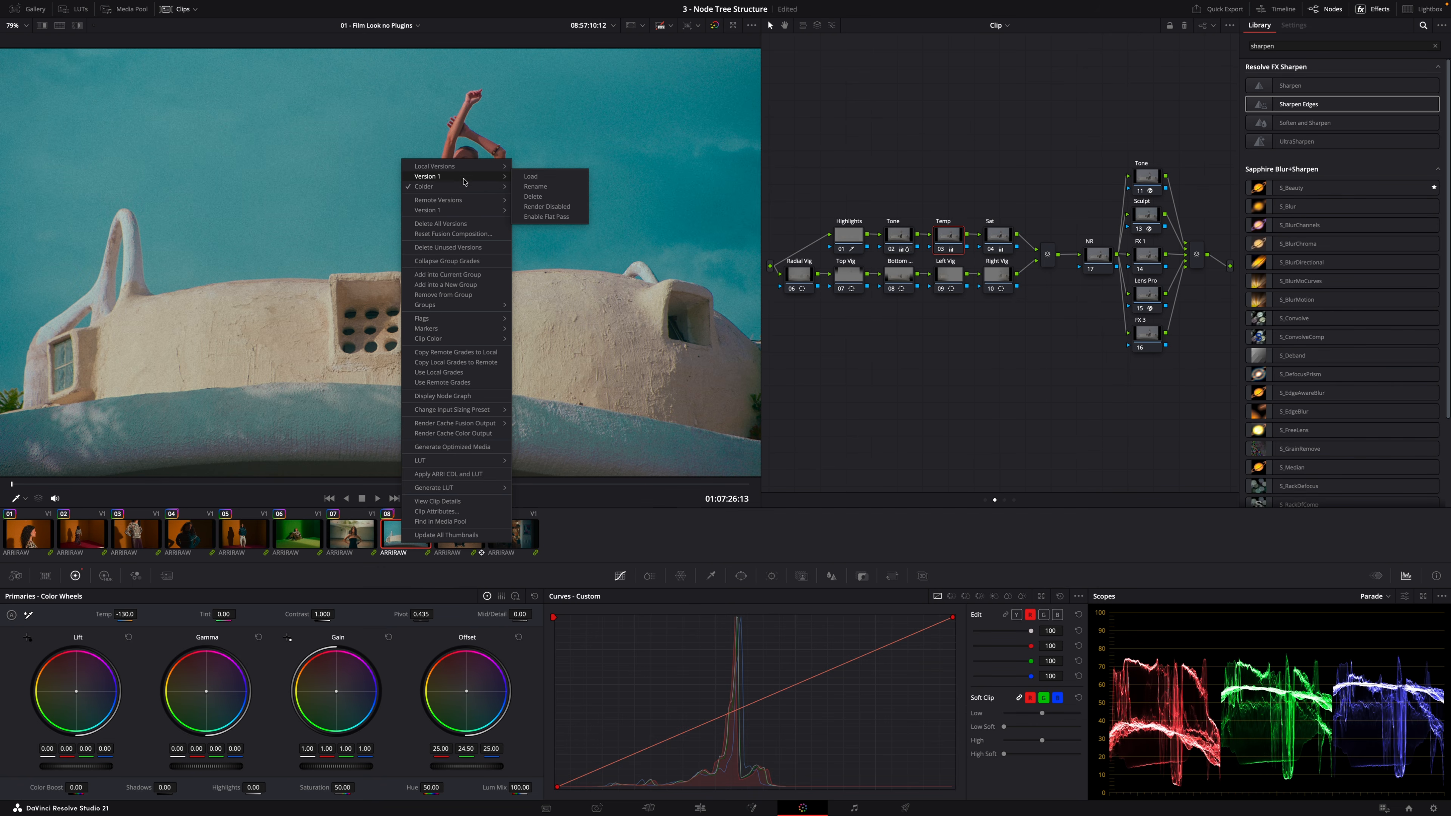
left_click(542, 177)
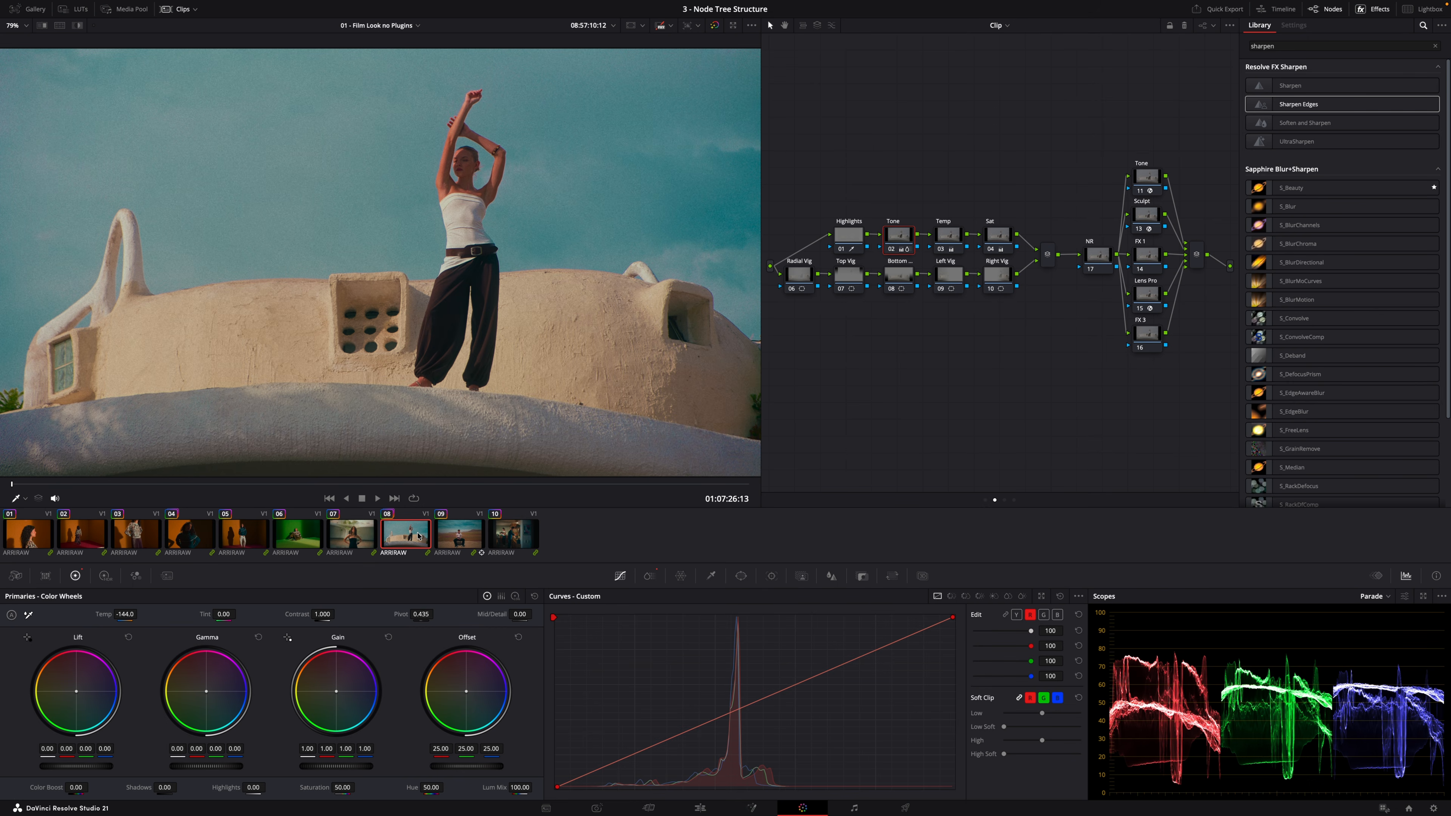
right_click(412, 535)
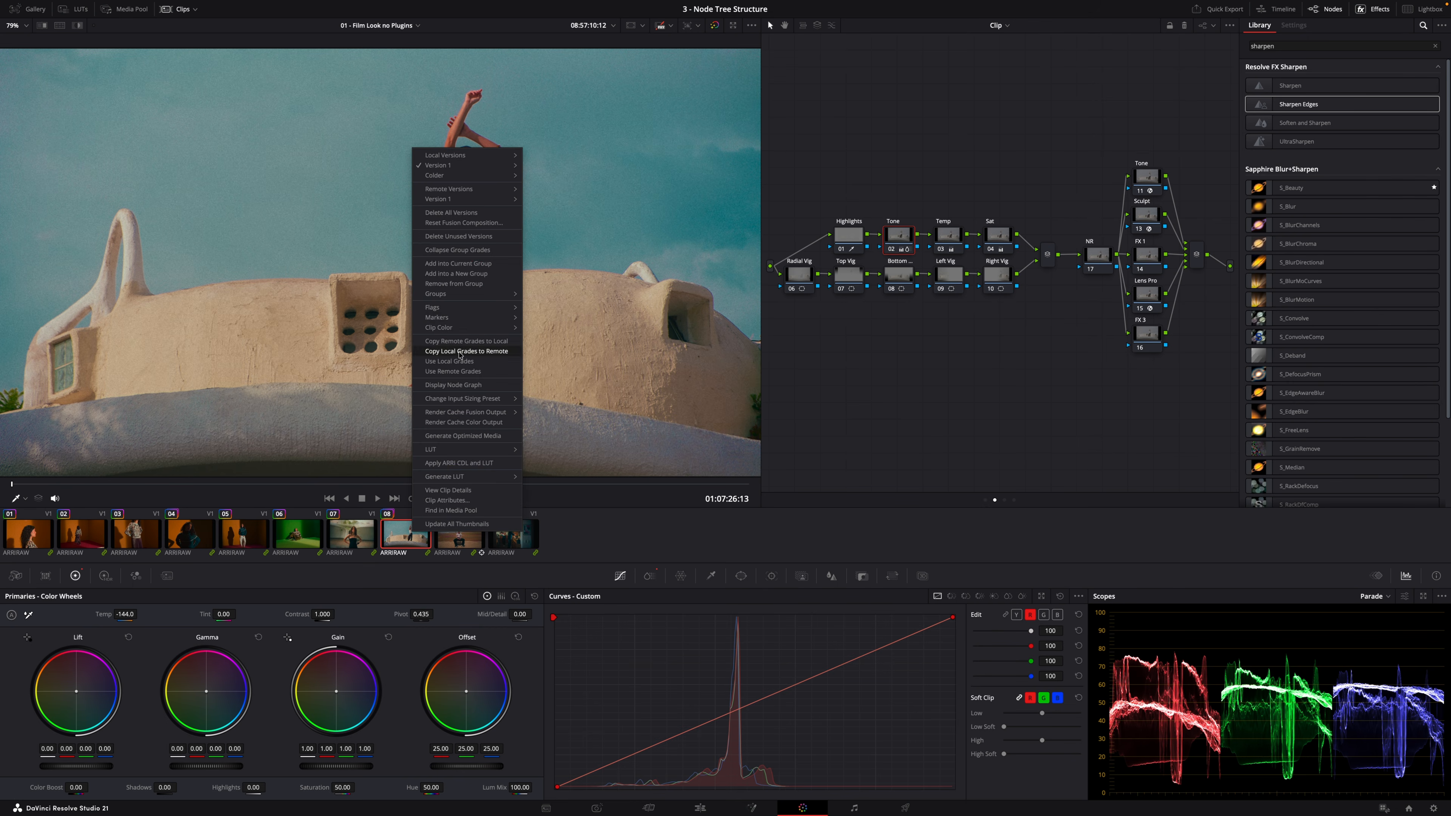
mouse_move(472, 295)
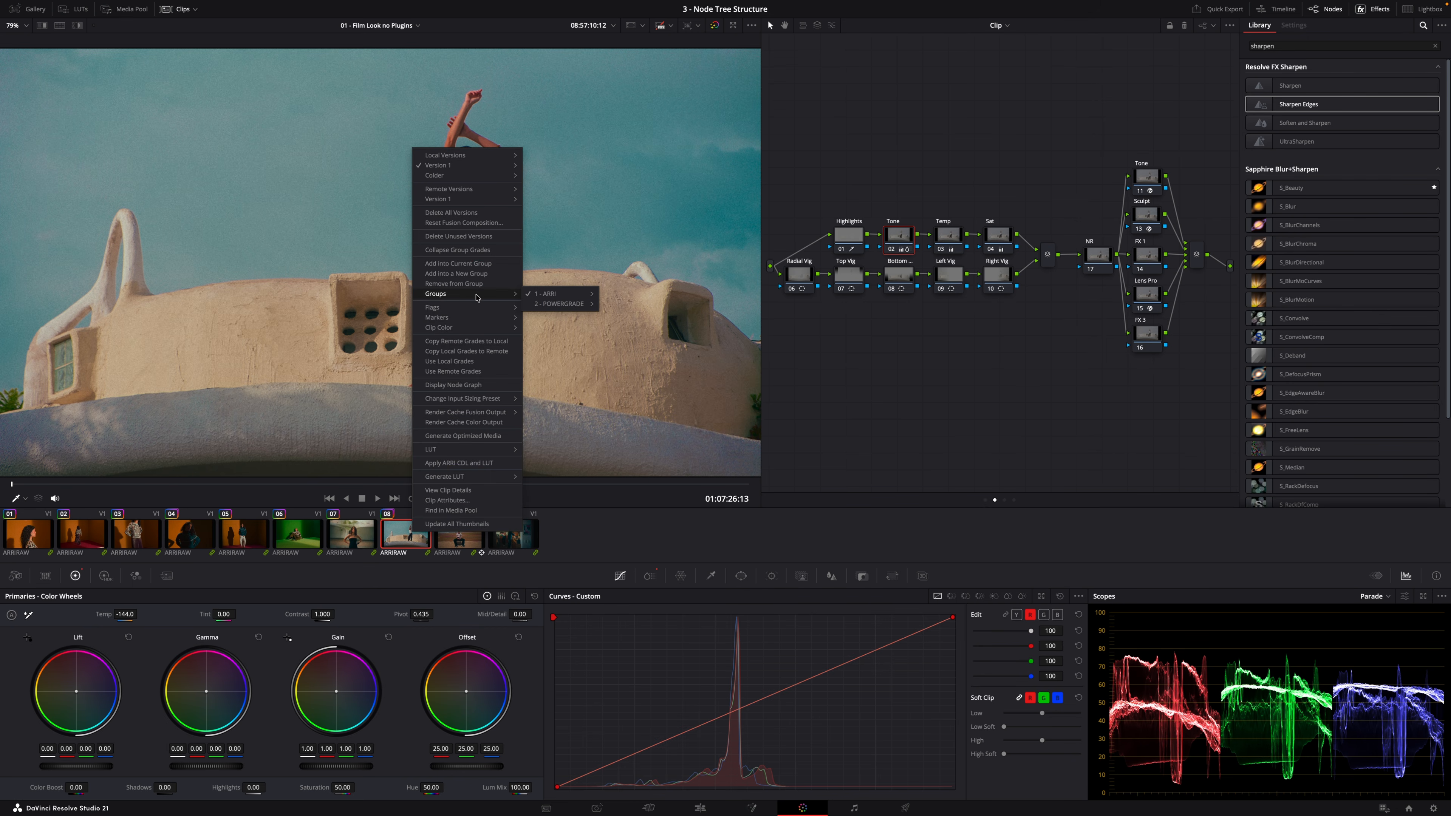
mouse_move(571, 294)
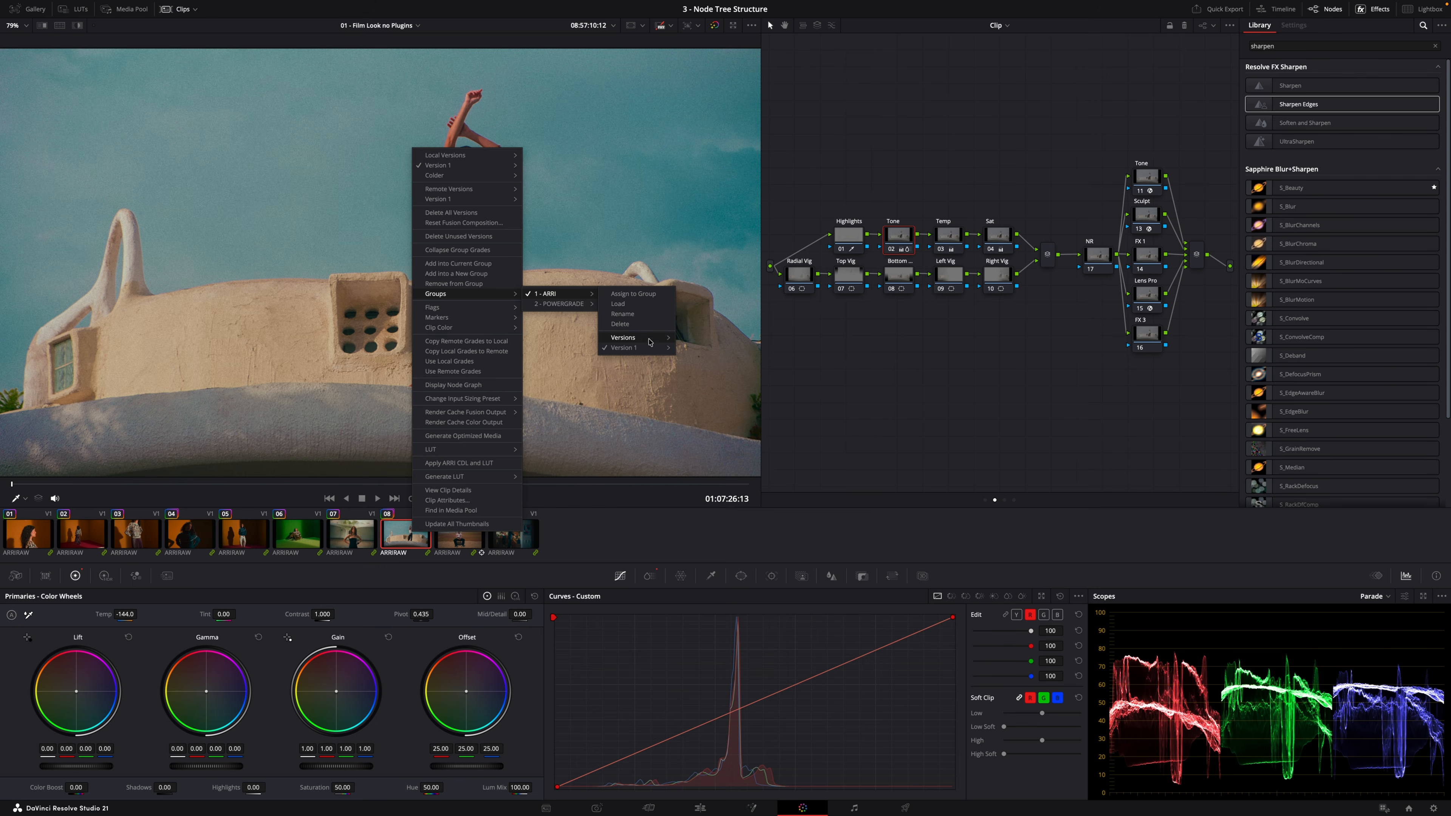
left_click(941, 335)
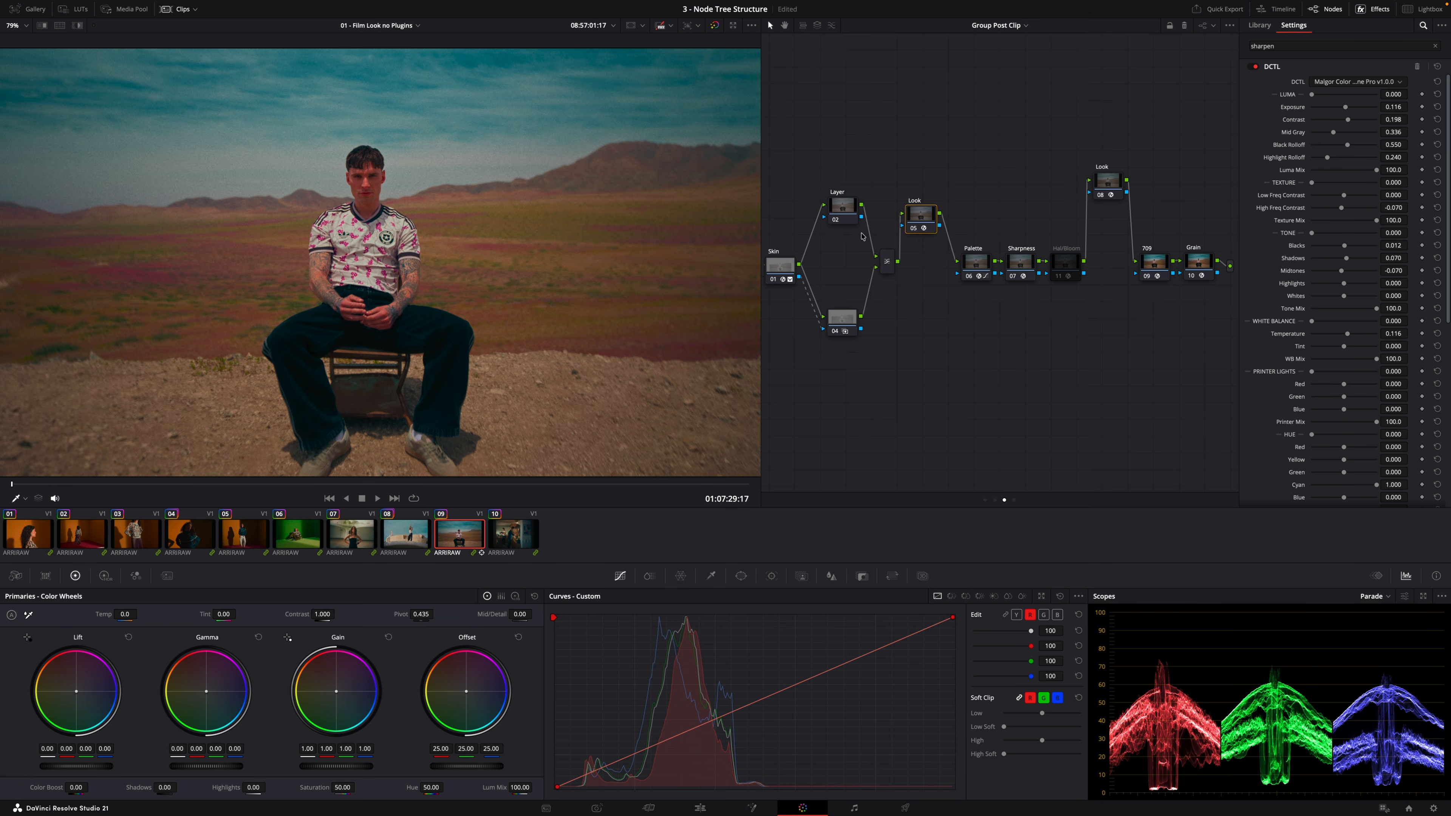
Create a new group version named WARMER for clip 09's group grade
right_click(458, 535)
mouse_move(498, 597)
mouse_move(591, 599)
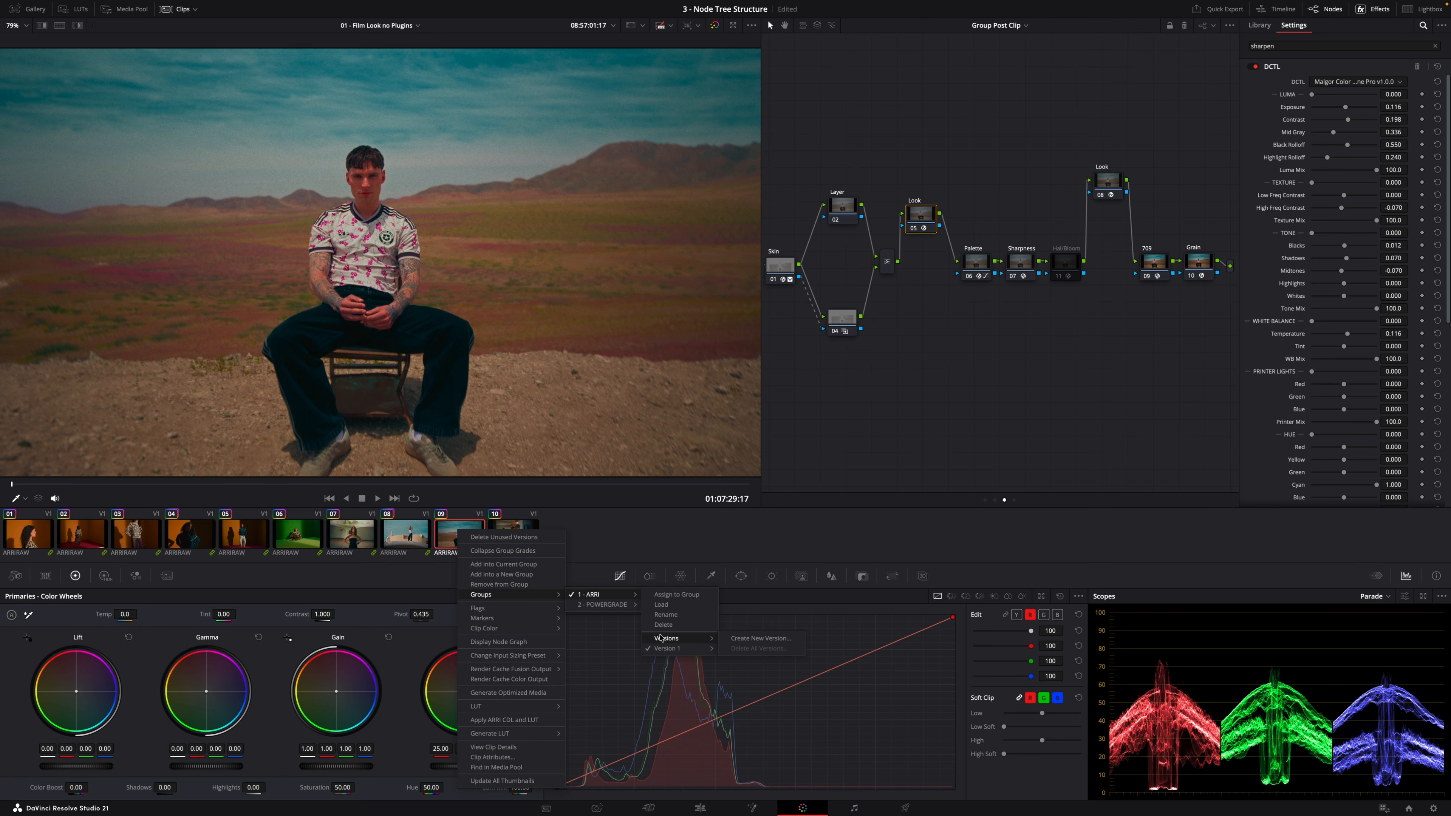
left_click(761, 639)
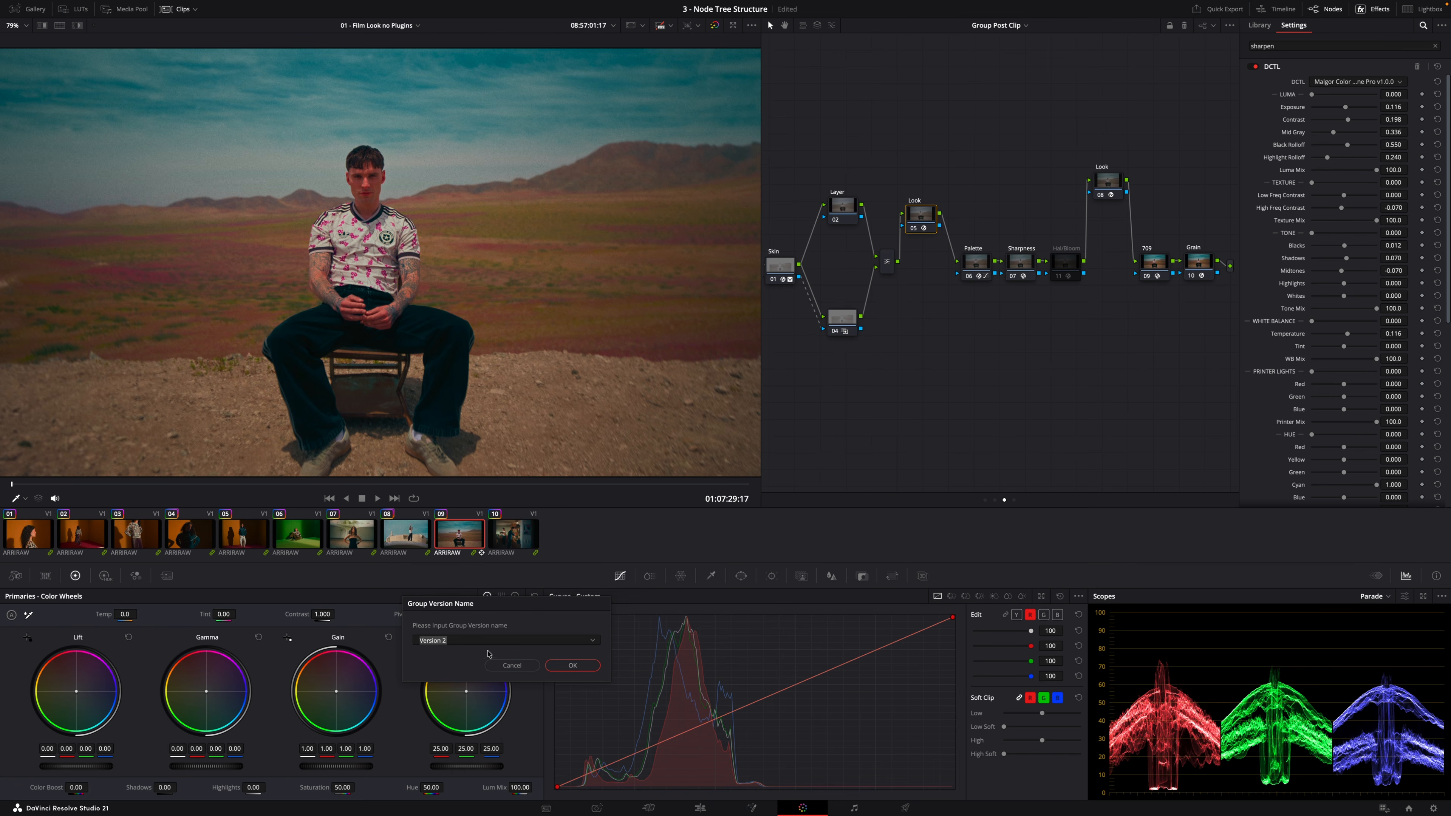
type("WARMER")
key("Return")
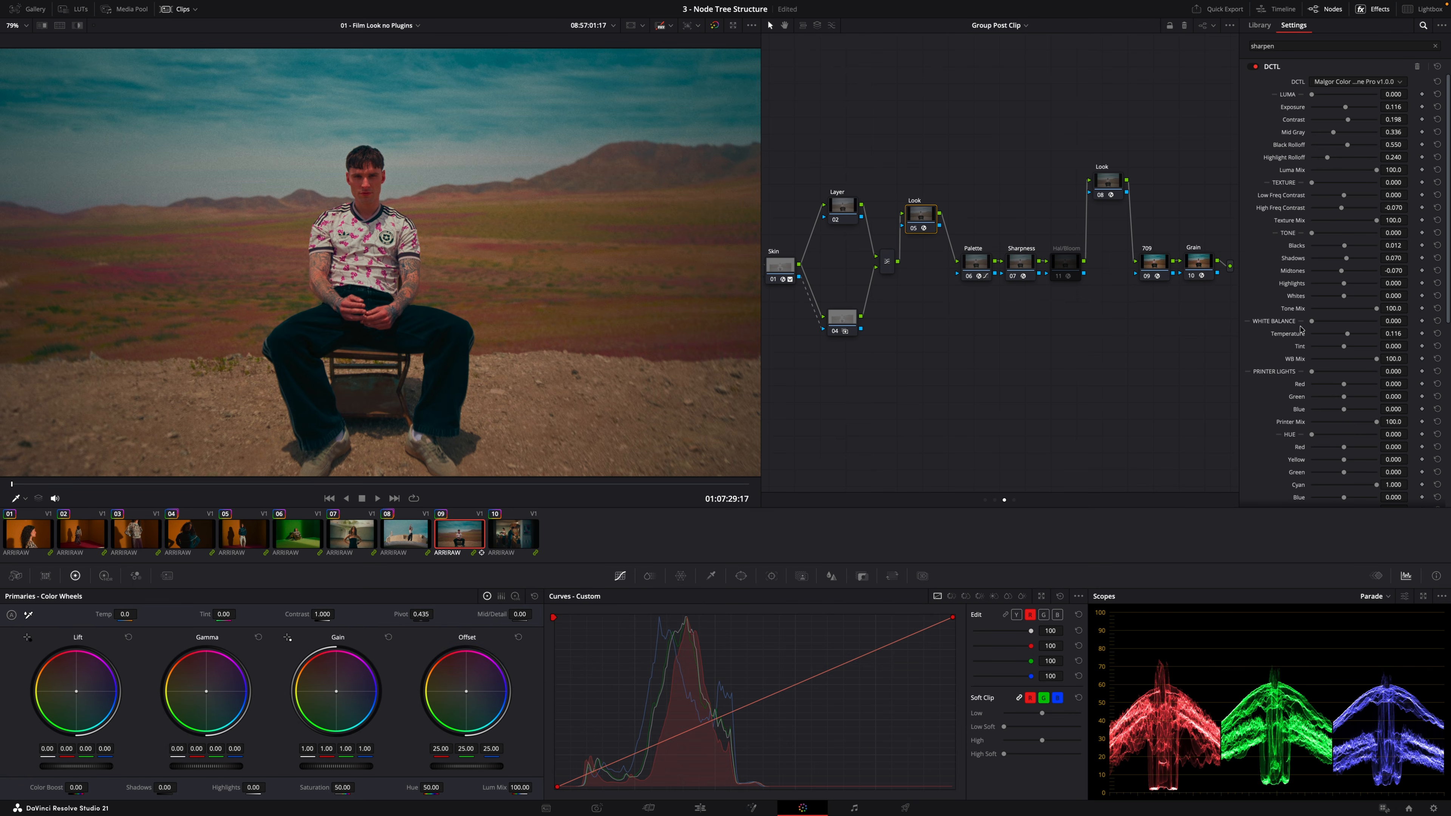
Lower the DCTL node's Temperature to -0.163 in the WARMER group version and compare it on clips 08 and 09
left_click_drag(1349, 337, 1338, 338)
key("Up")
key("Up")
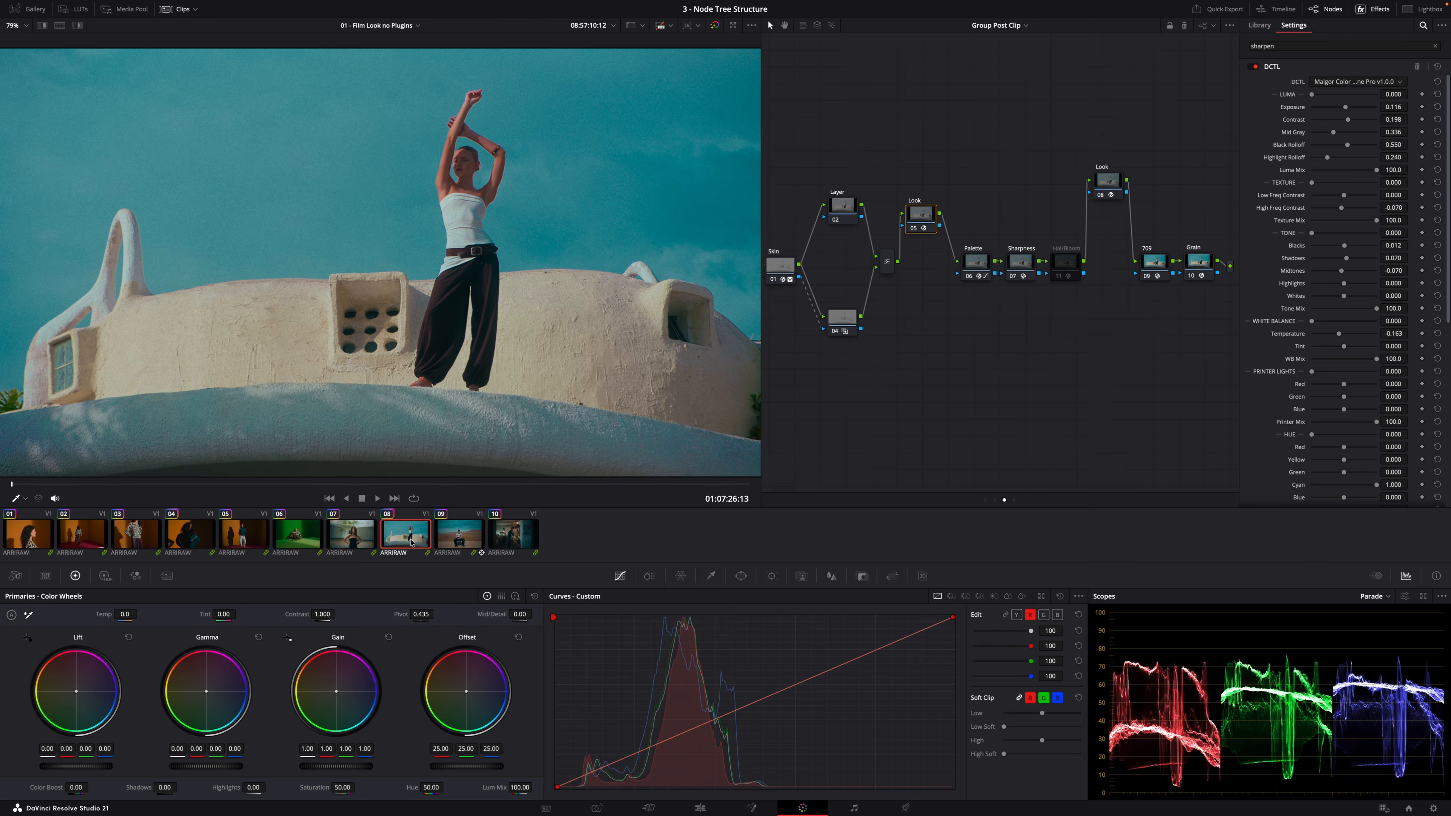
left_click(440, 536)
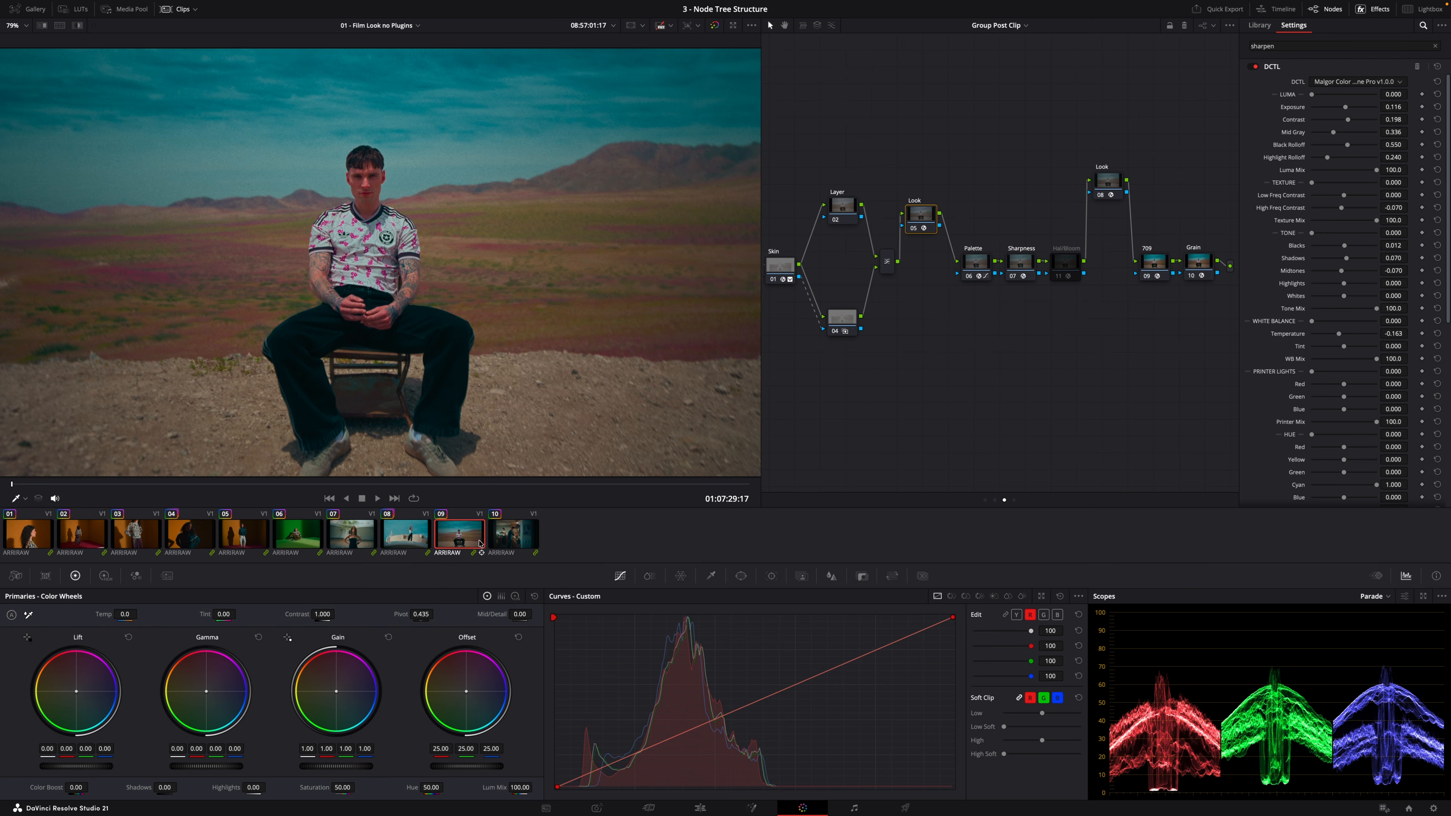
Load group Version 1 again for clip 09's group grade
right_click(463, 531)
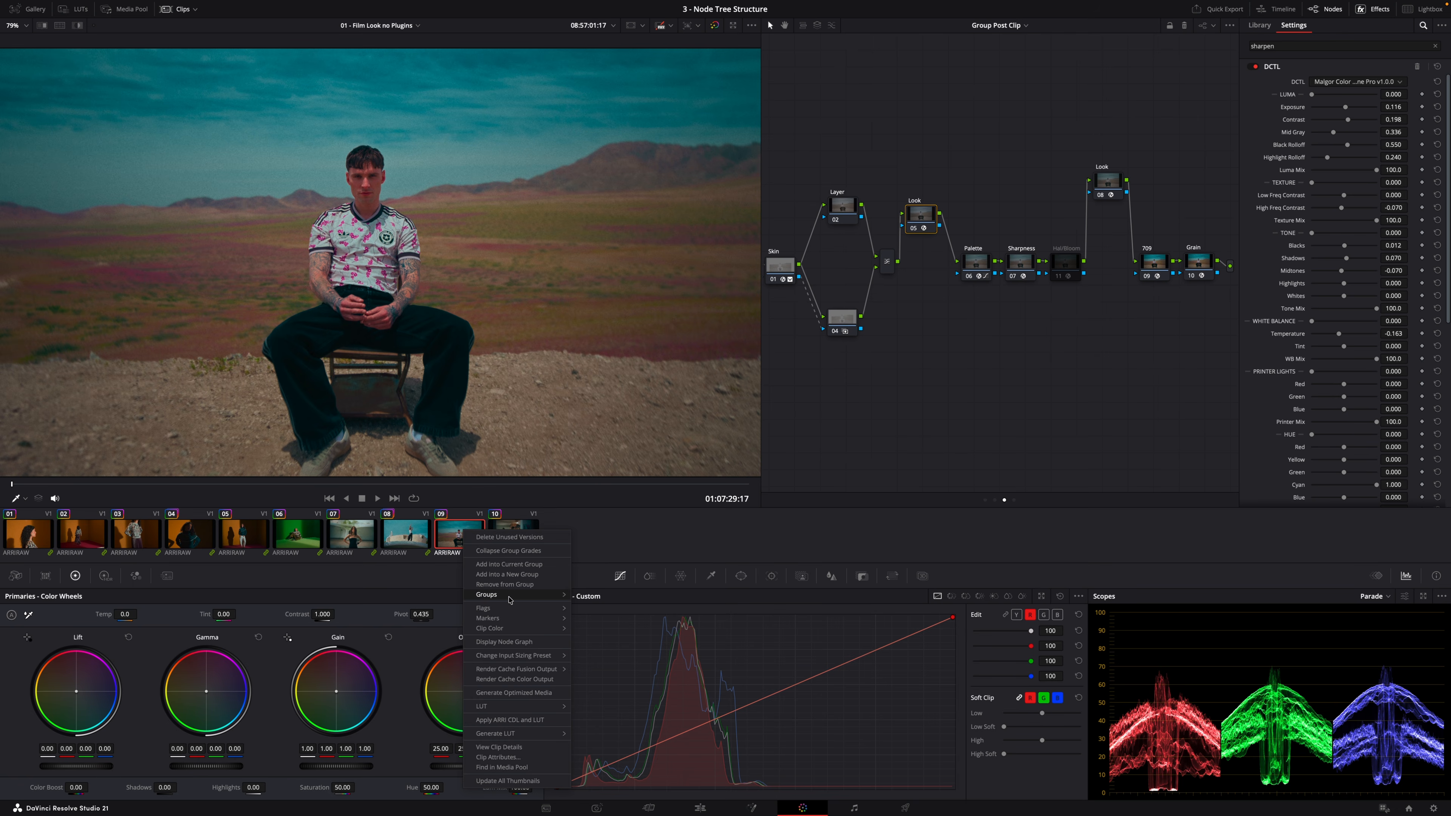
mouse_move(625, 596)
mouse_move(674, 648)
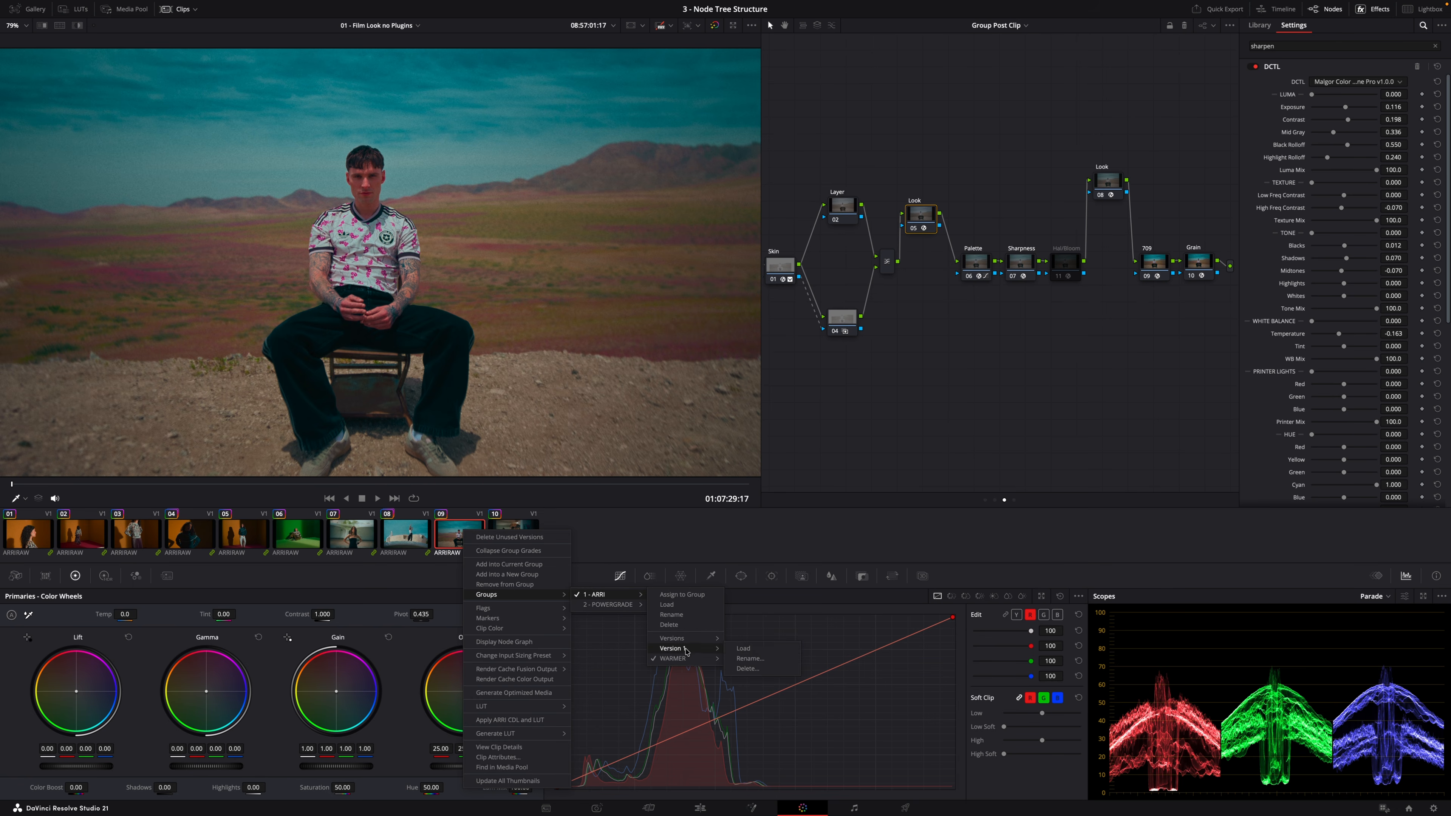
left_click(761, 653)
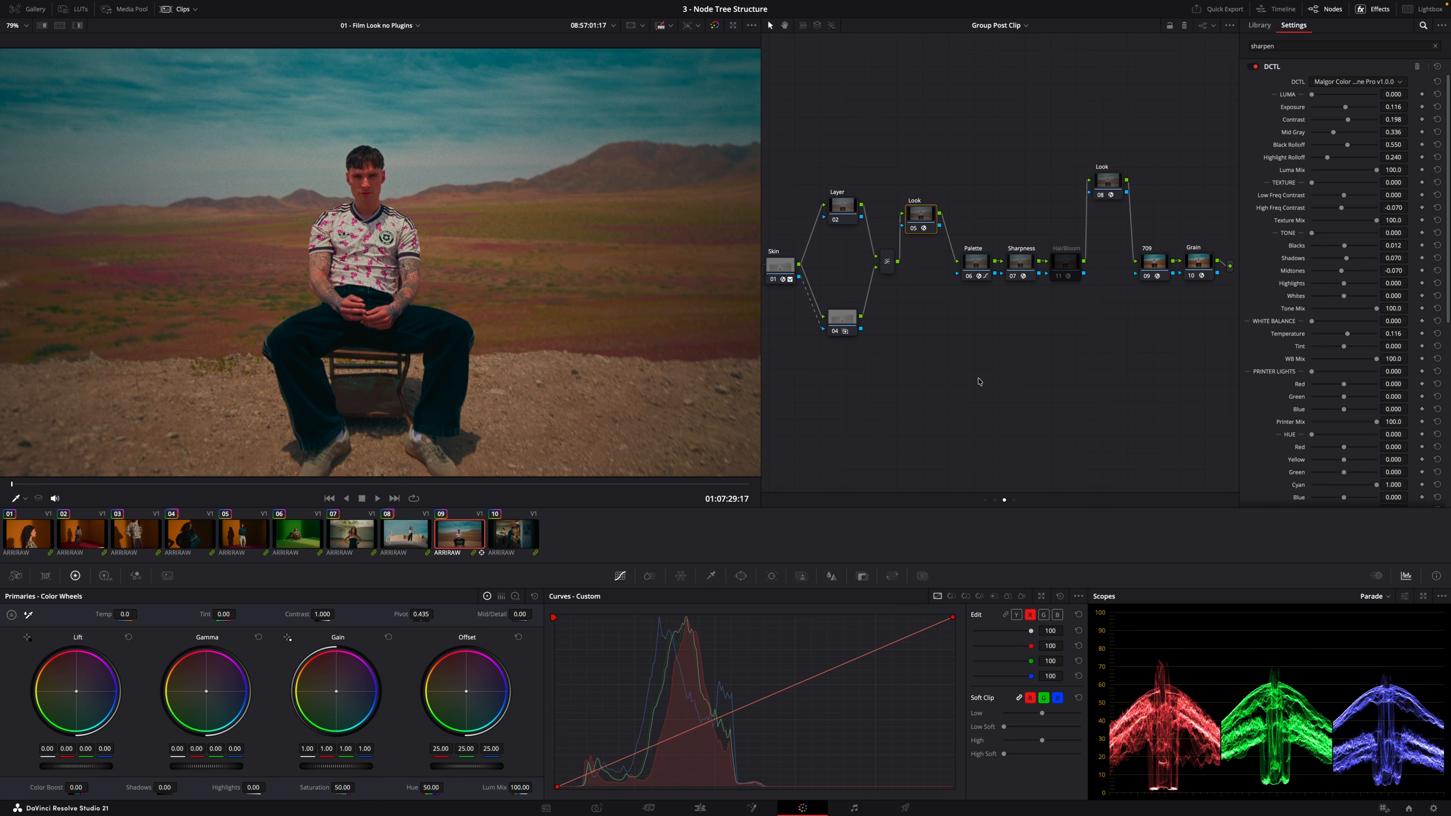
Rearrange the post-clip group node graph and switch back to the clip-level node graph
key("shift+c")
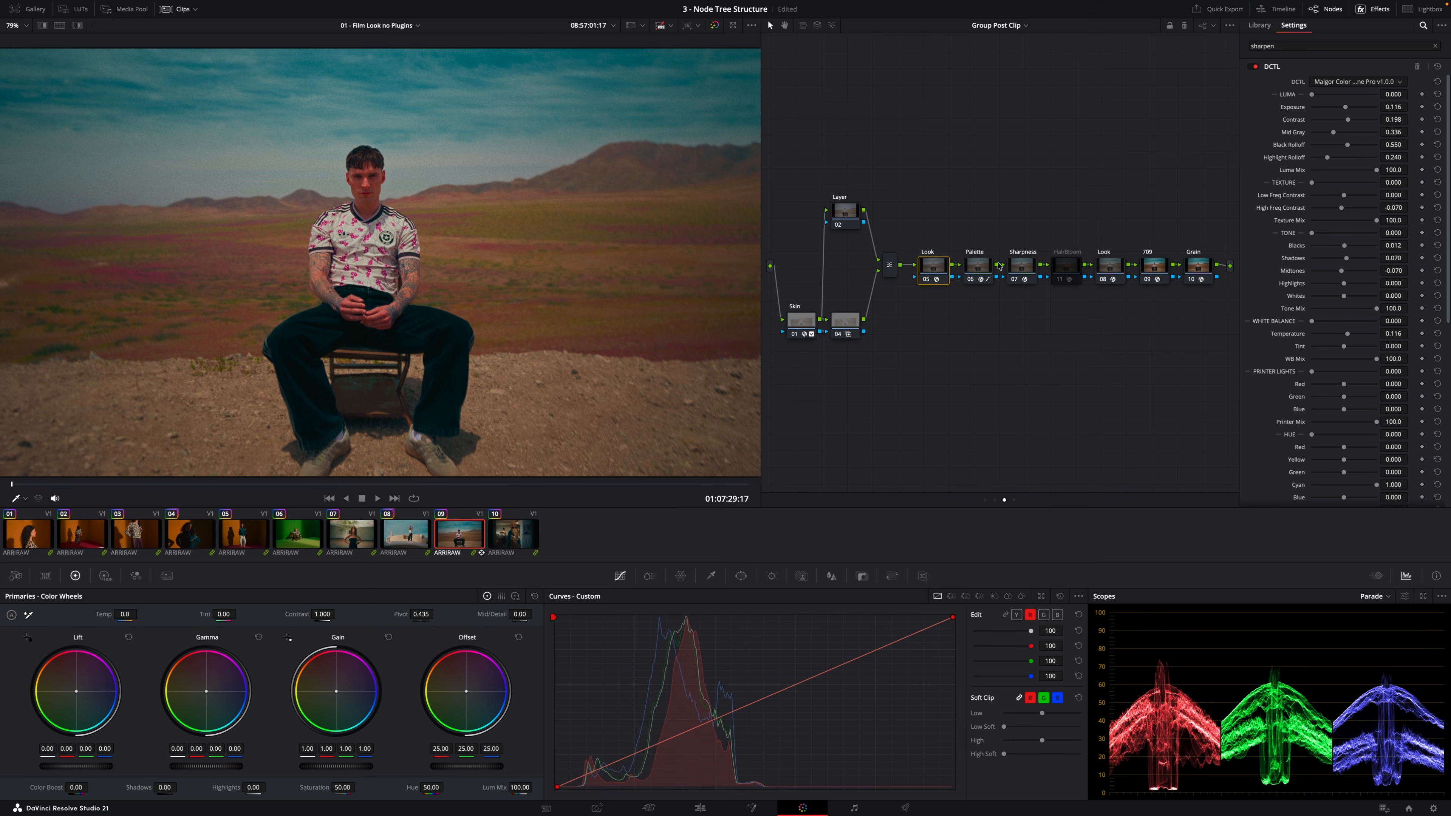
key("1")
left_click(995, 500)
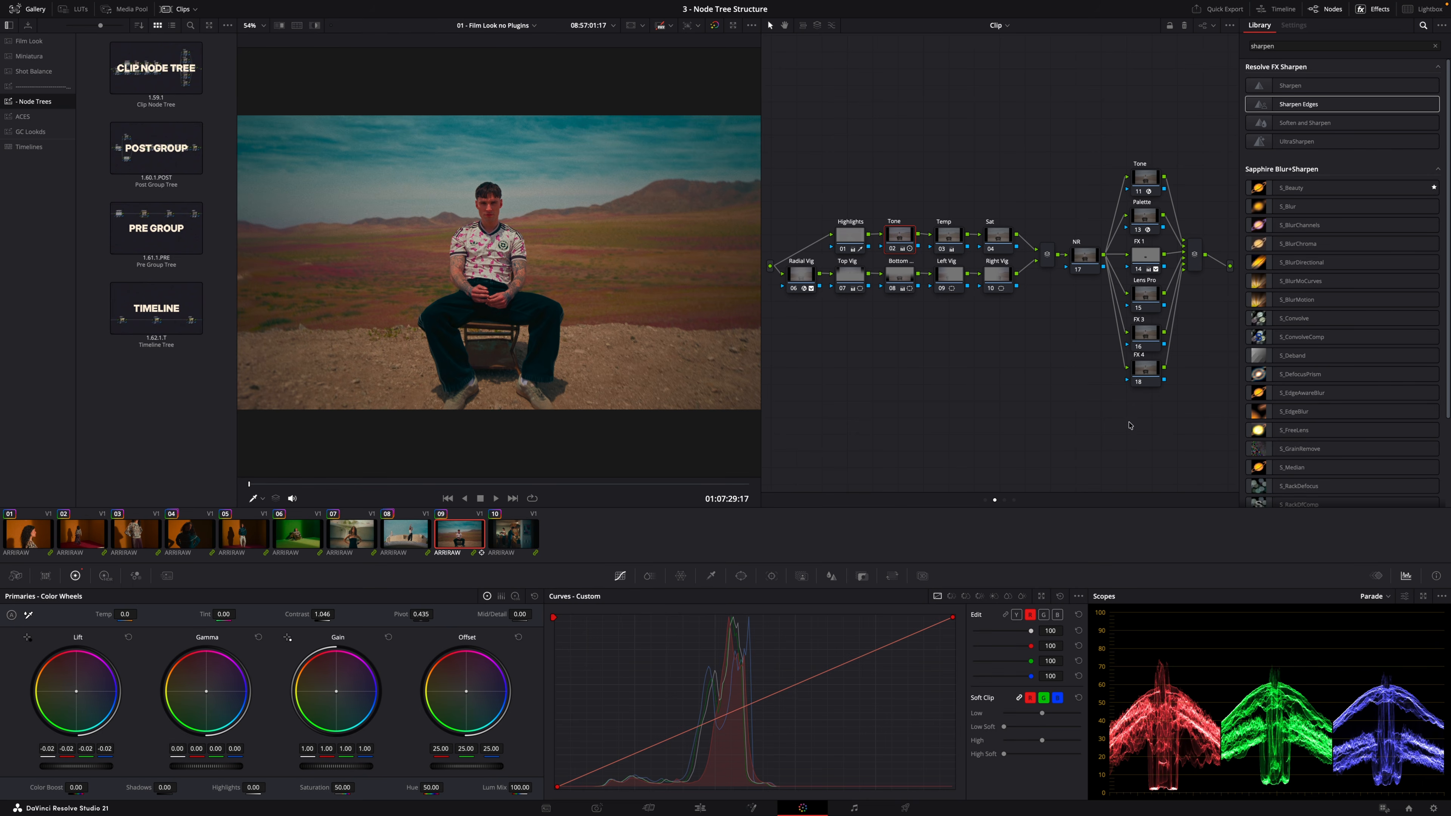
left_click(985, 500)
left_click(994, 501)
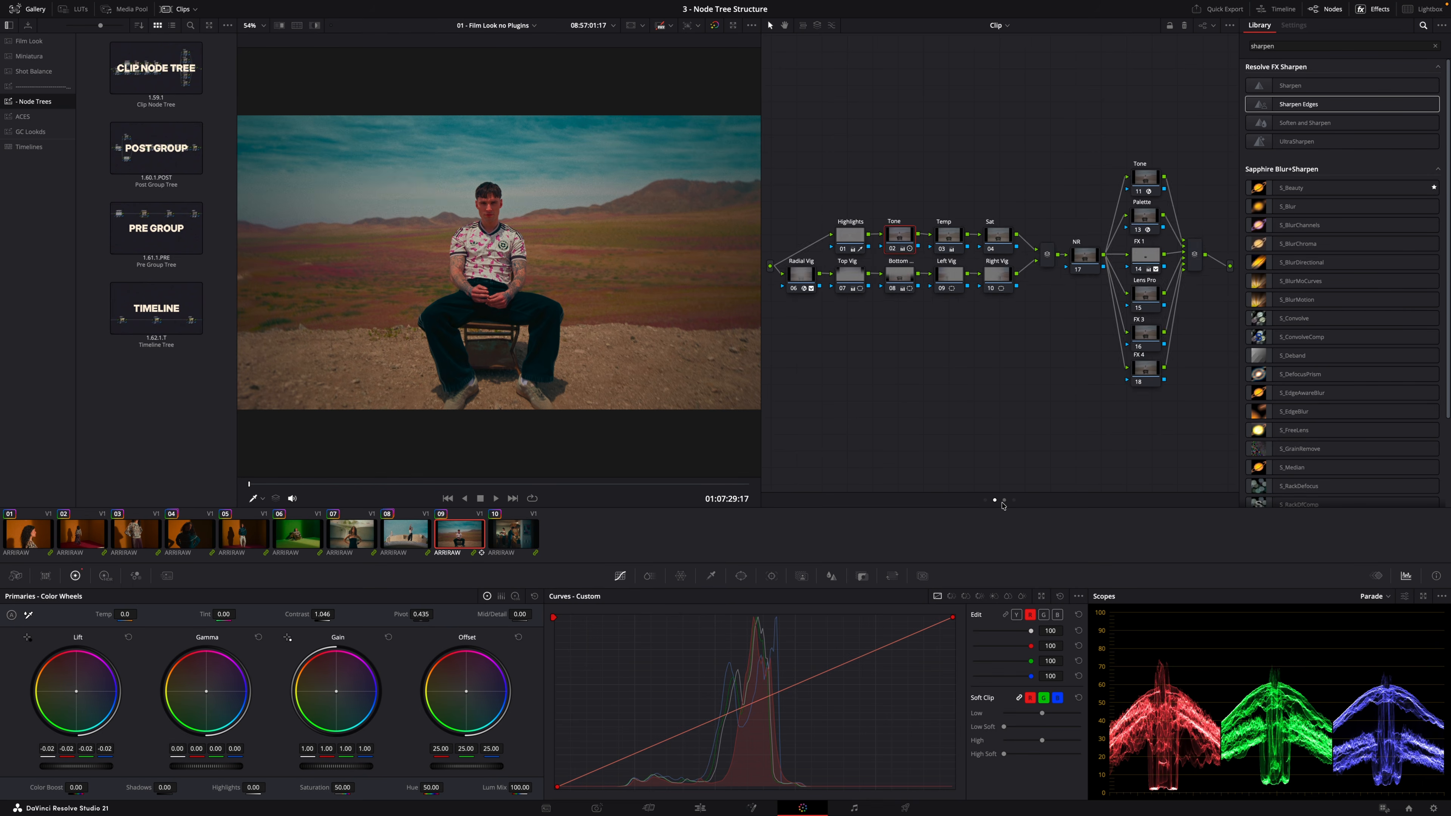
left_click(1005, 500)
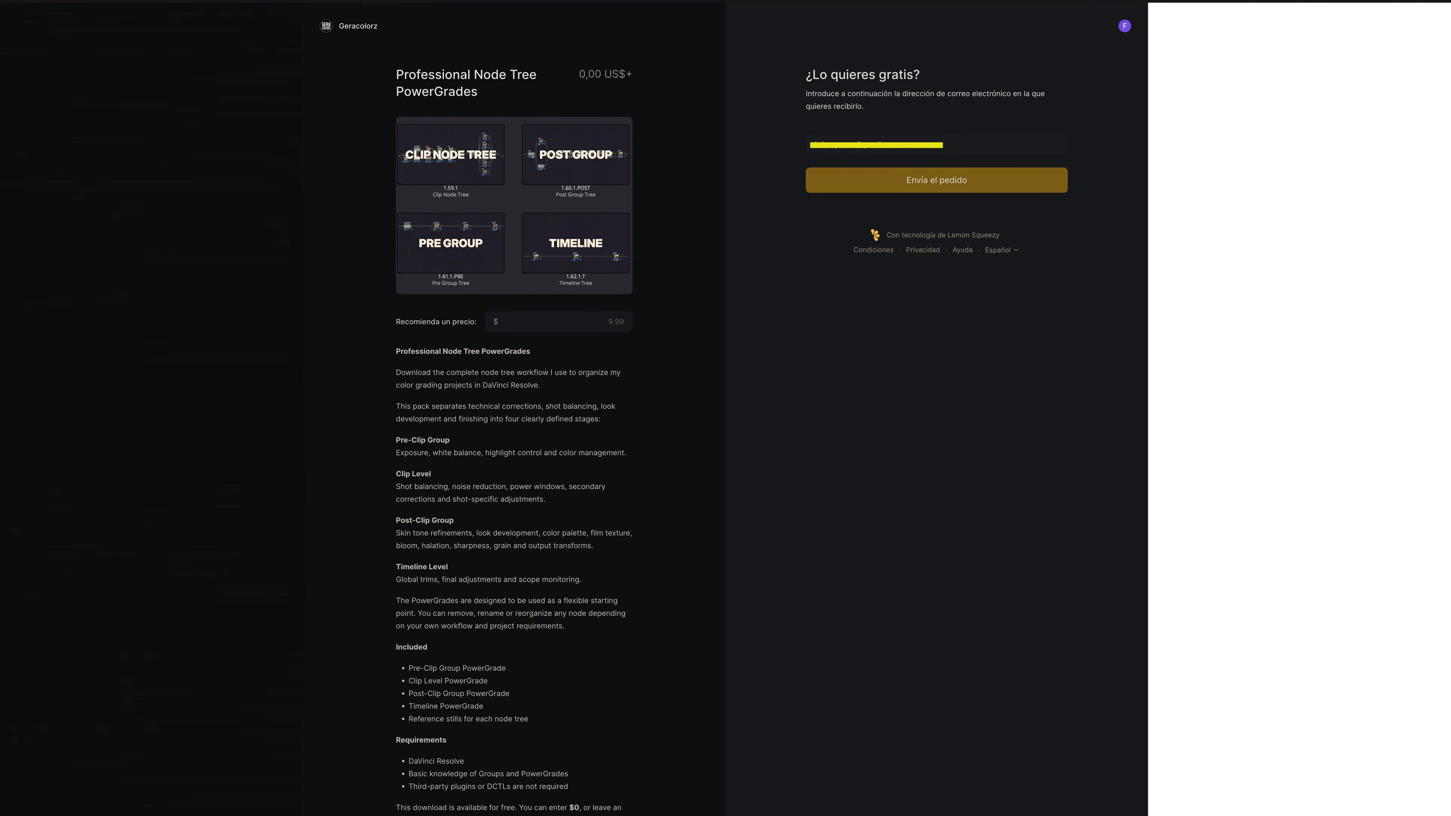